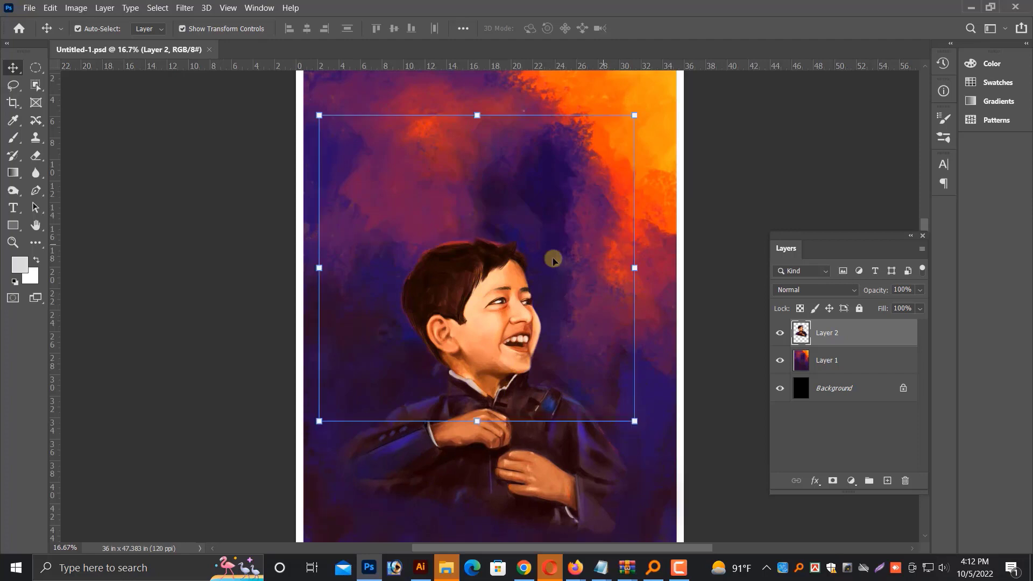
Hide the boy's portrait layer and capture a screenshot area covering the painted background inside the white border.
{"action": "key", "text": "ctrl+minus"}
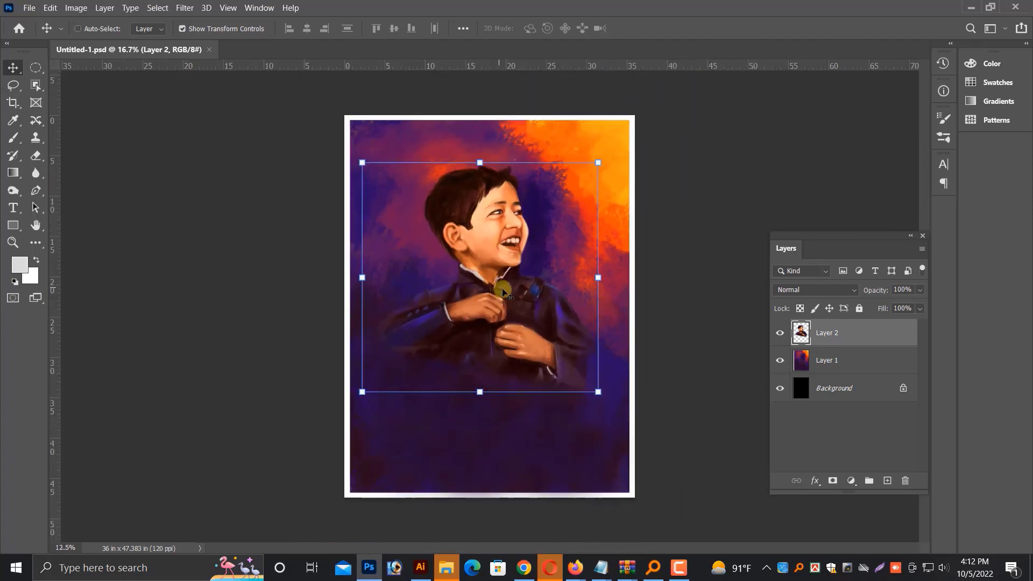
{"action": "left_click", "coordinate": [780, 334]}
{"action": "key", "text": "Print"}
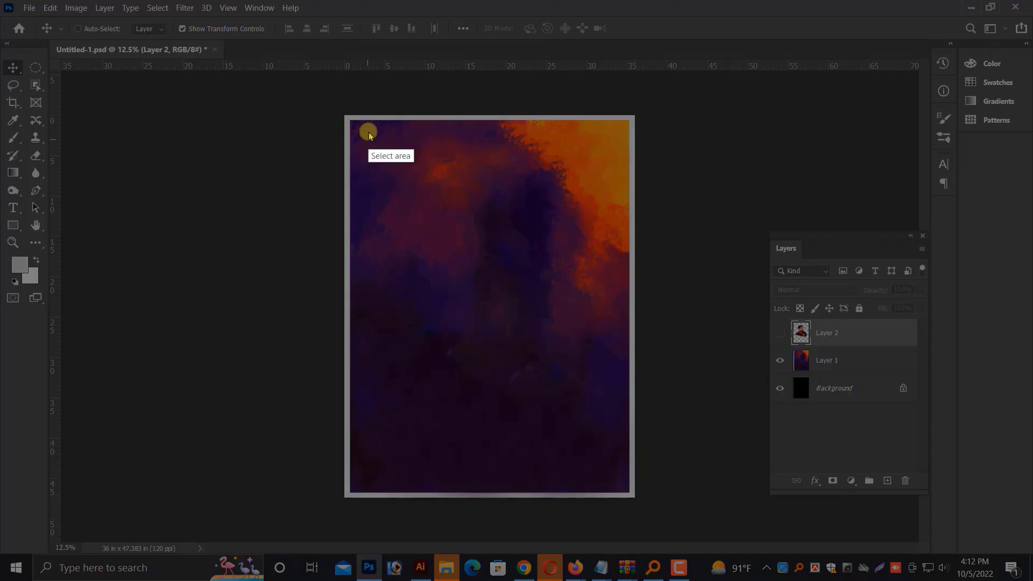
{"action": "left_click_drag", "start_coordinate": [352, 125], "coordinate": [627, 486]}
Save the captured area to the Desktop as the JPEG Screenshot_3 and restore the portrait layer's visibility.
{"action": "right_click", "coordinate": [539, 334]}
{"action": "left_click", "coordinate": [565, 381]}
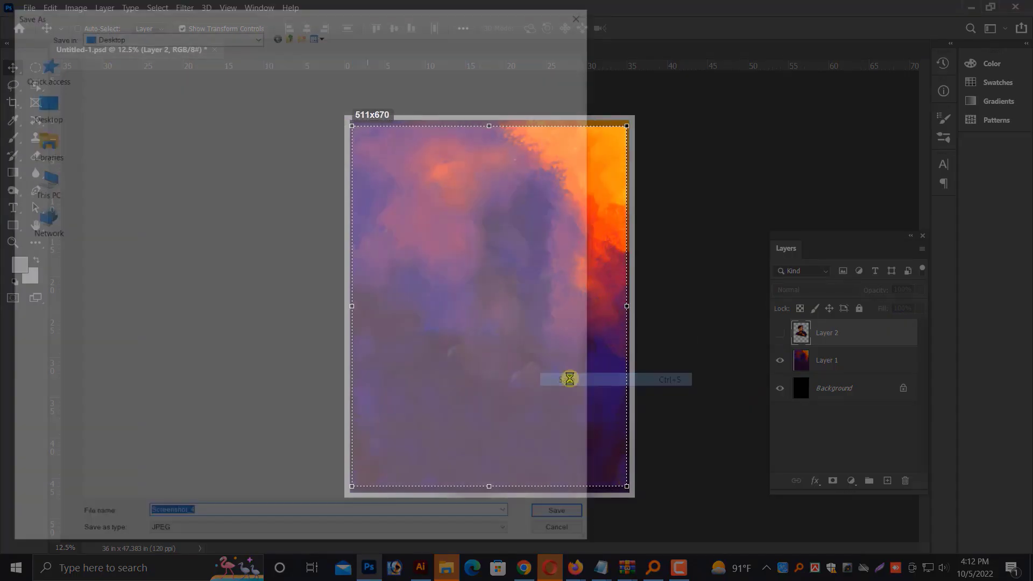
{"action": "left_click", "coordinate": [476, 228]}
{"action": "left_click", "coordinate": [565, 520]}
{"action": "left_click", "coordinate": [554, 291]}
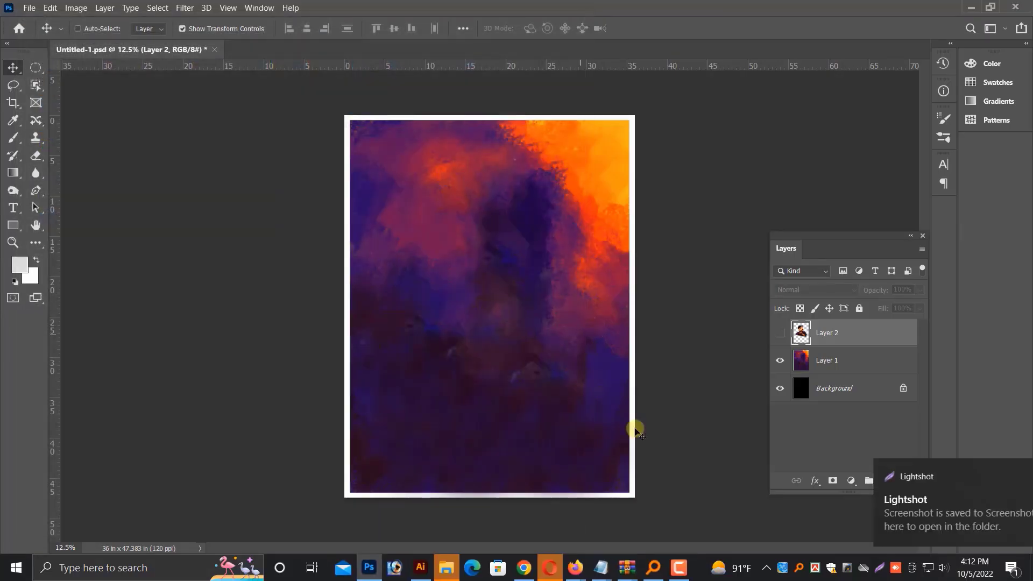
{"action": "key", "text": "ctrl+z"}
Switch to Chrome and search Google for "facebook" in a new tab.
{"action": "left_click", "coordinate": [523, 567]}
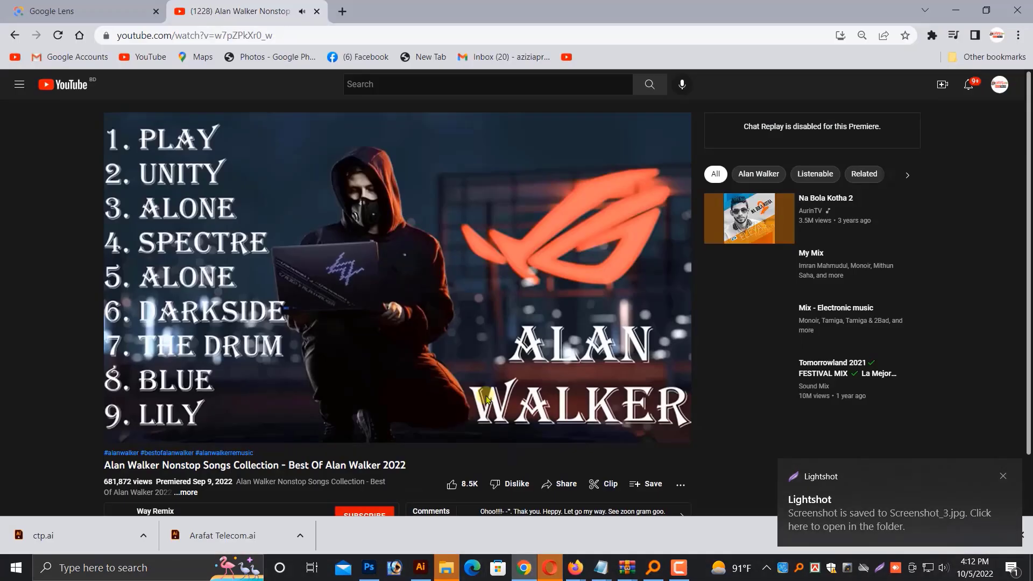
{"action": "scroll", "coordinate": [398, 301], "scroll_direction": "down", "scroll_amount": 10}
{"action": "left_click", "coordinate": [341, 11]}
{"action": "left_click", "coordinate": [417, 282]}
{"action": "type", "text": "facebook"}
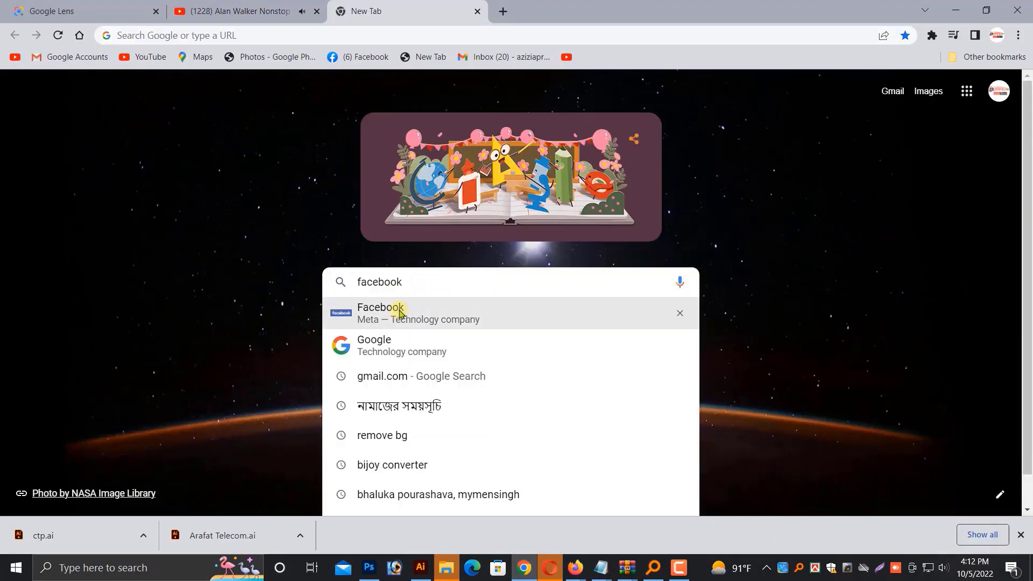
{"action": "left_click", "coordinate": [396, 307]}
Go to the image results and start a Google Lens search with Screenshot_3 from the Desktop.
{"action": "left_click", "coordinate": [200, 143]}
{"action": "left_click", "coordinate": [527, 103]}
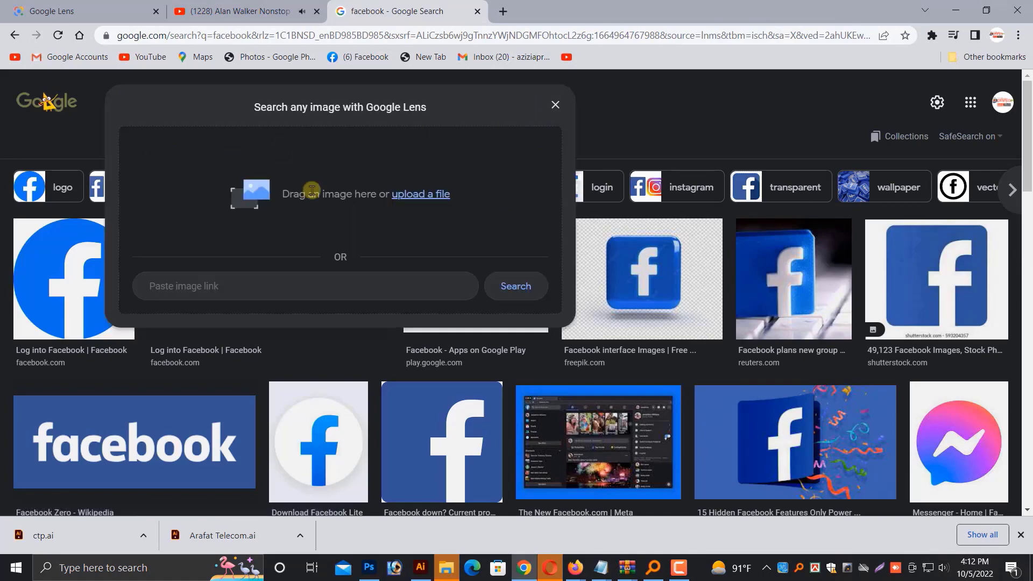
{"action": "left_click", "coordinate": [420, 194]}
{"action": "scroll", "coordinate": [404, 300], "scroll_direction": "down", "scroll_amount": 4}
{"action": "left_click", "coordinate": [484, 396]}
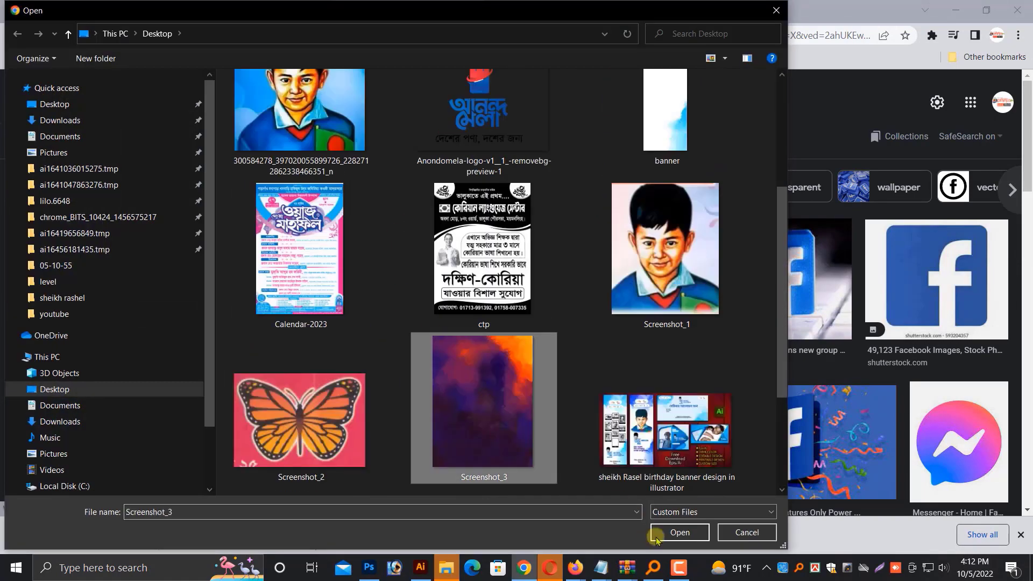
{"action": "left_click", "coordinate": [658, 531]}
Browse the visually similar images and open the Adobe Stock oil pastel drawing result.
{"action": "scroll", "coordinate": [511, 319], "scroll_direction": "down", "scroll_amount": 5}
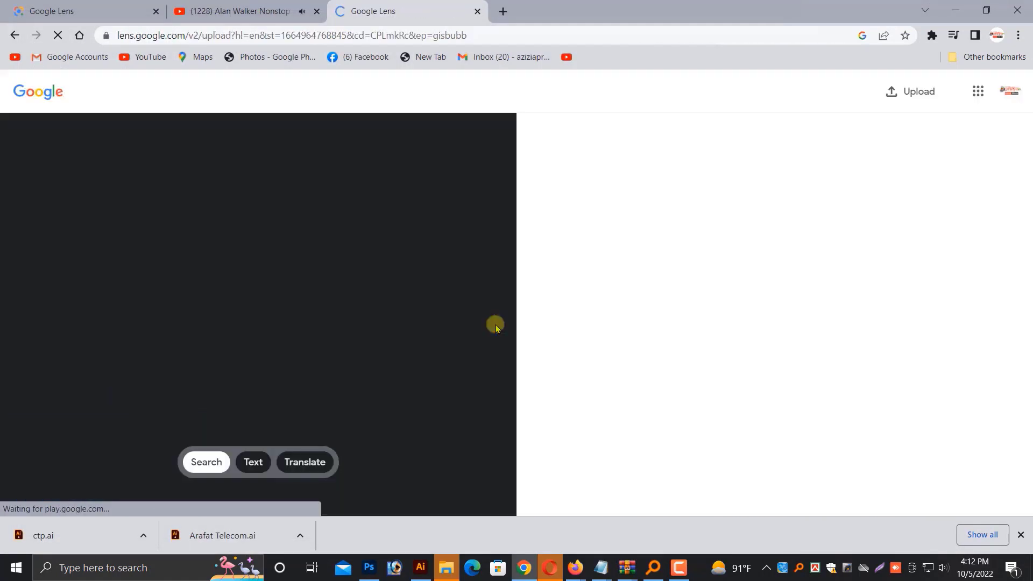
{"action": "scroll", "coordinate": [774, 344], "scroll_direction": "down", "scroll_amount": 5}
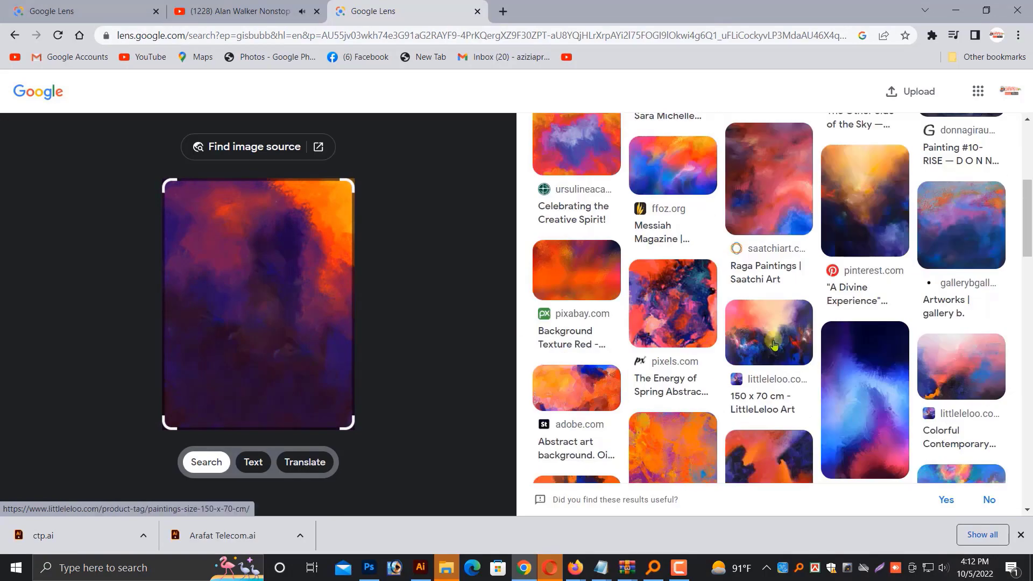
{"action": "scroll", "coordinate": [777, 403], "scroll_direction": "down", "scroll_amount": 5}
{"action": "scroll", "coordinate": [776, 403], "scroll_direction": "up", "scroll_amount": 3}
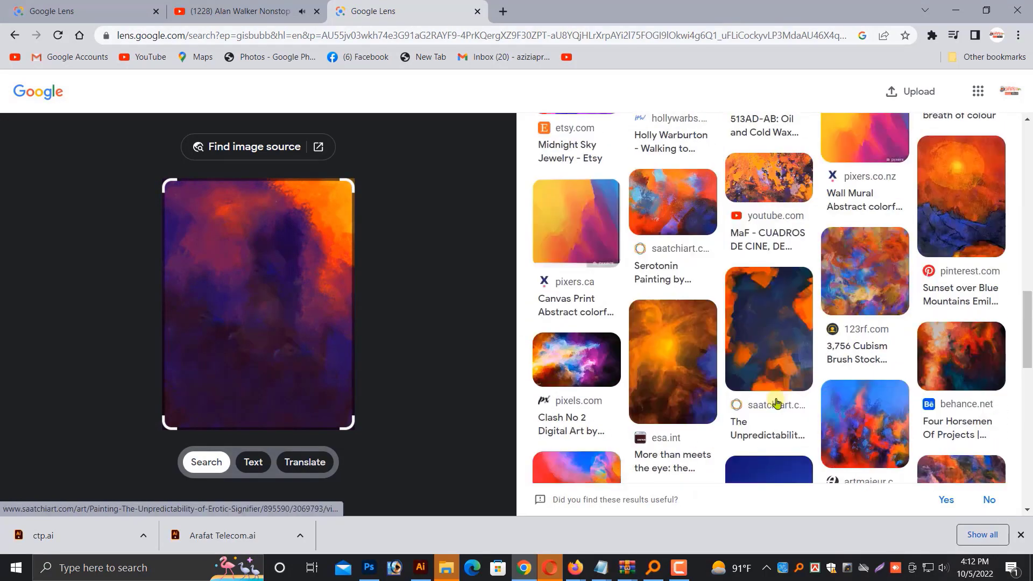
{"action": "scroll", "coordinate": [775, 402], "scroll_direction": "down", "scroll_amount": 3}
{"action": "scroll", "coordinate": [775, 403], "scroll_direction": "down", "scroll_amount": 5}
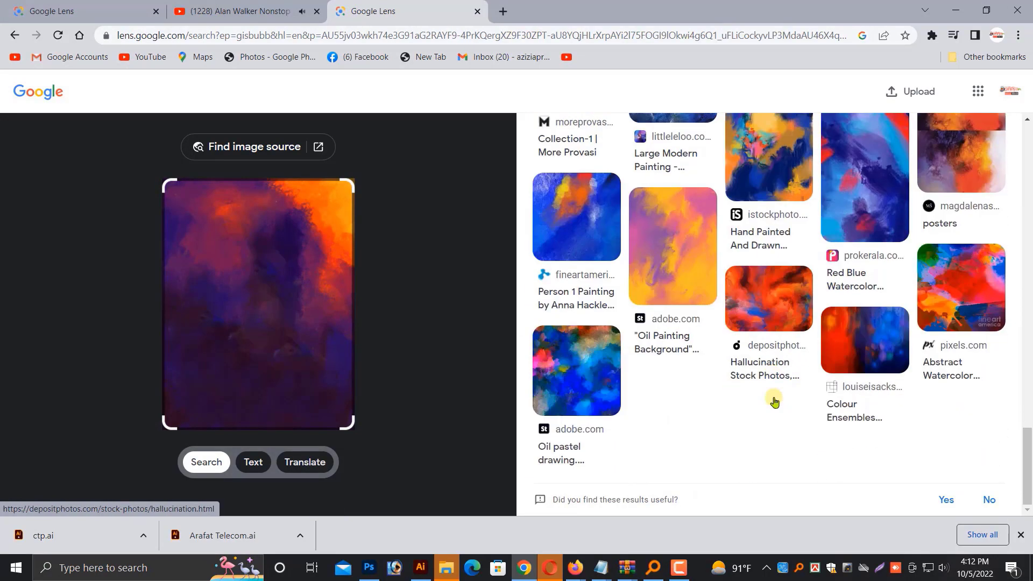
{"action": "left_click", "coordinate": [586, 378]}
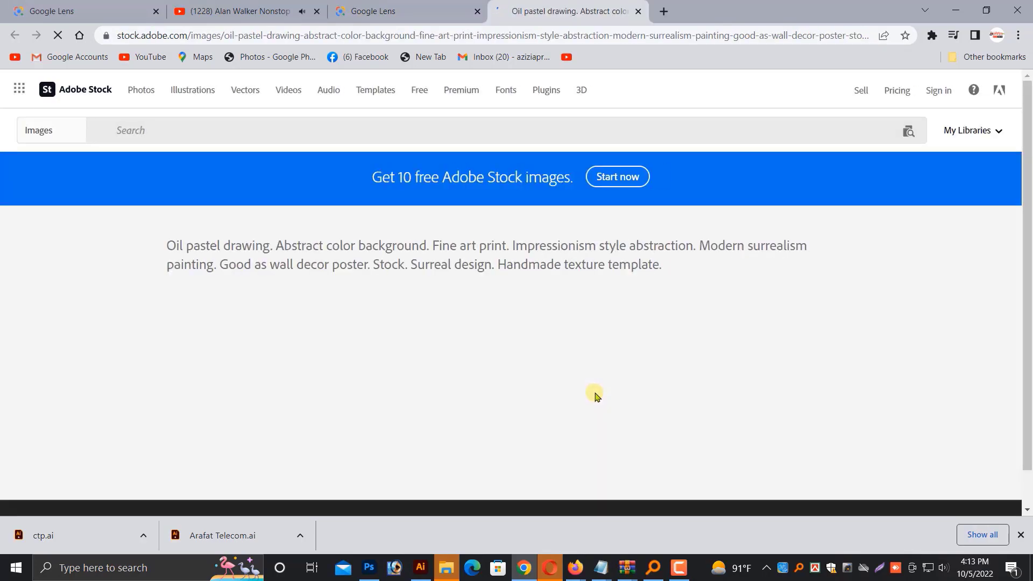
Browse the related Adobe Stock graphics and view the blue, purple and orange abstract forest image in its own tab.
{"action": "scroll", "coordinate": [595, 398], "scroll_direction": "down", "scroll_amount": 3}
{"action": "scroll", "coordinate": [596, 396], "scroll_direction": "up", "scroll_amount": 4}
{"action": "scroll", "coordinate": [341, 352], "scroll_direction": "down", "scroll_amount": 14}
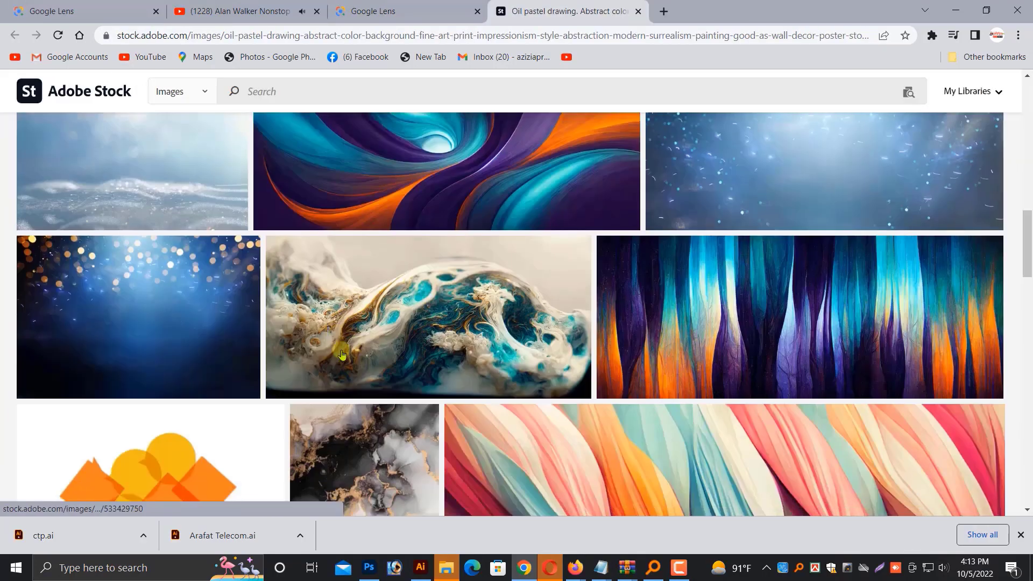
{"action": "scroll", "coordinate": [392, 374], "scroll_direction": "up", "scroll_amount": 10}
{"action": "scroll", "coordinate": [797, 412], "scroll_direction": "down", "scroll_amount": 5}
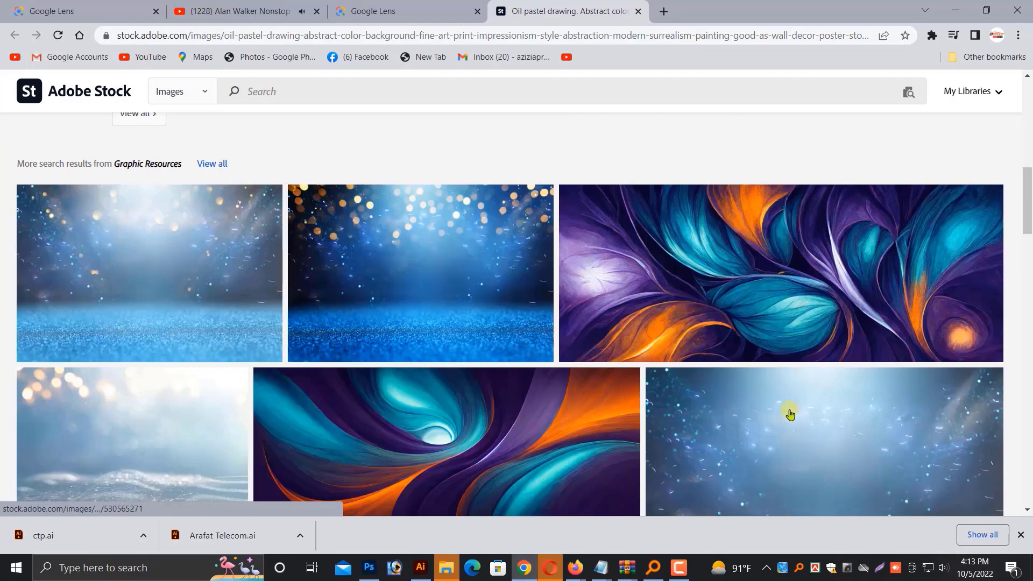
{"action": "scroll", "coordinate": [790, 414], "scroll_direction": "down", "scroll_amount": 10}
{"action": "scroll", "coordinate": [773, 392], "scroll_direction": "down", "scroll_amount": 4}
{"action": "scroll", "coordinate": [771, 398], "scroll_direction": "up", "scroll_amount": 9}
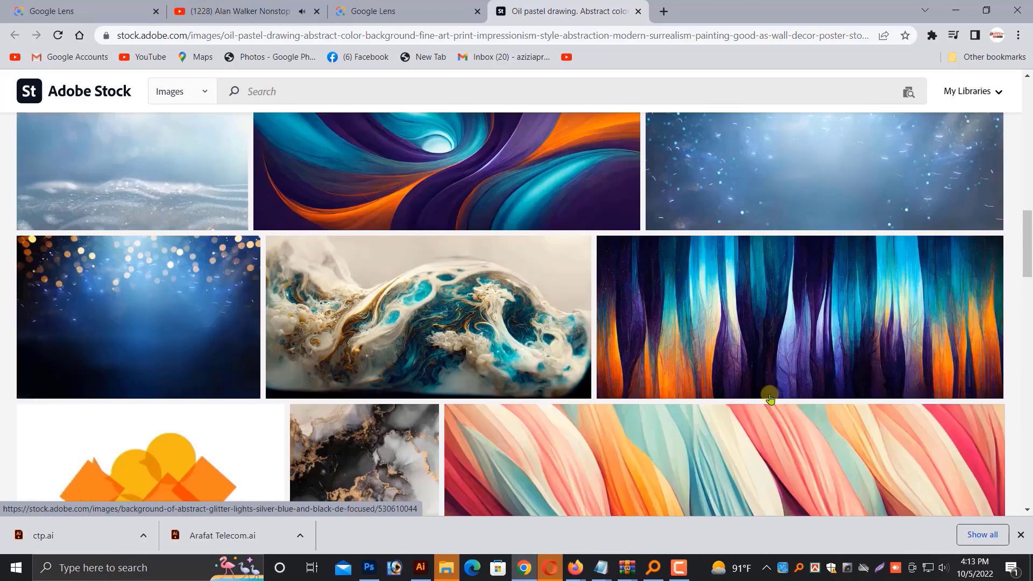
{"action": "right_click", "coordinate": [737, 326]}
{"action": "left_click", "coordinate": [807, 448]}
{"action": "key", "text": "ctrl+Tab"}
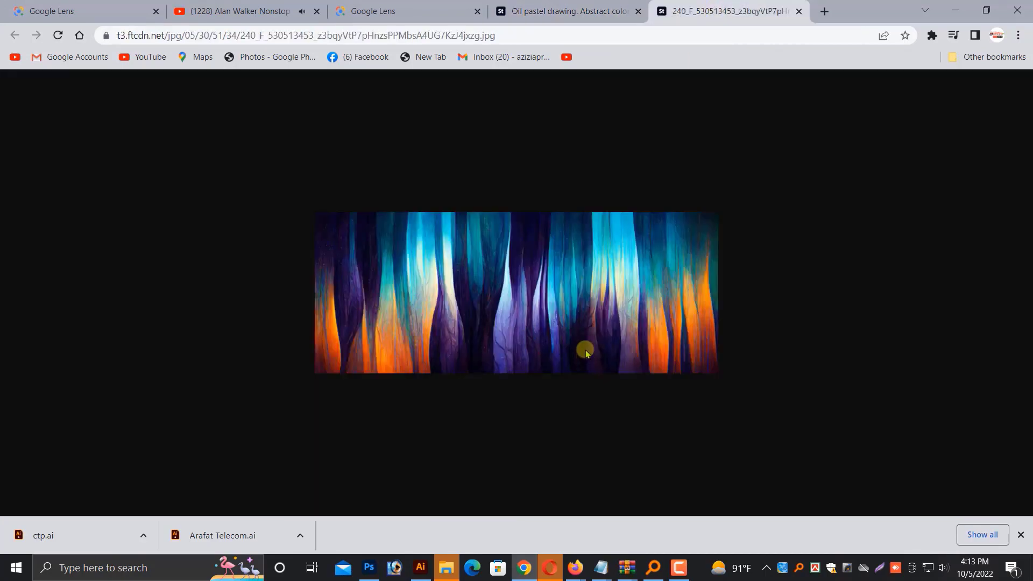
Return to the Google Lens results and examine the Person 1 painting page on Fine Art America.
{"action": "key", "text": "ctrl+shift+Tab"}
{"action": "key", "text": "ctrl+shift+Tab"}
{"action": "scroll", "coordinate": [562, 280], "scroll_direction": "down", "scroll_amount": 10}
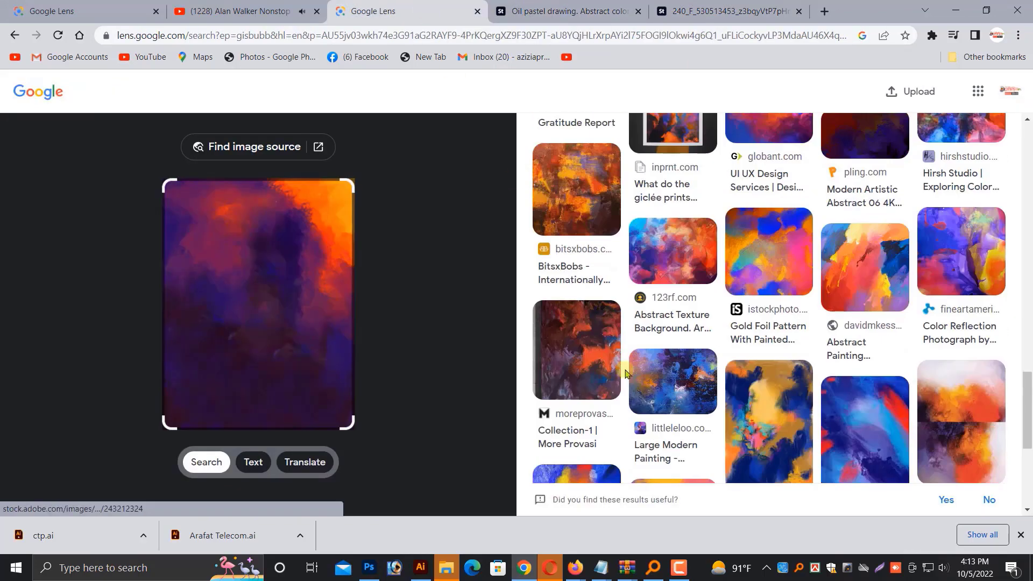
{"action": "left_click", "coordinate": [559, 206]}
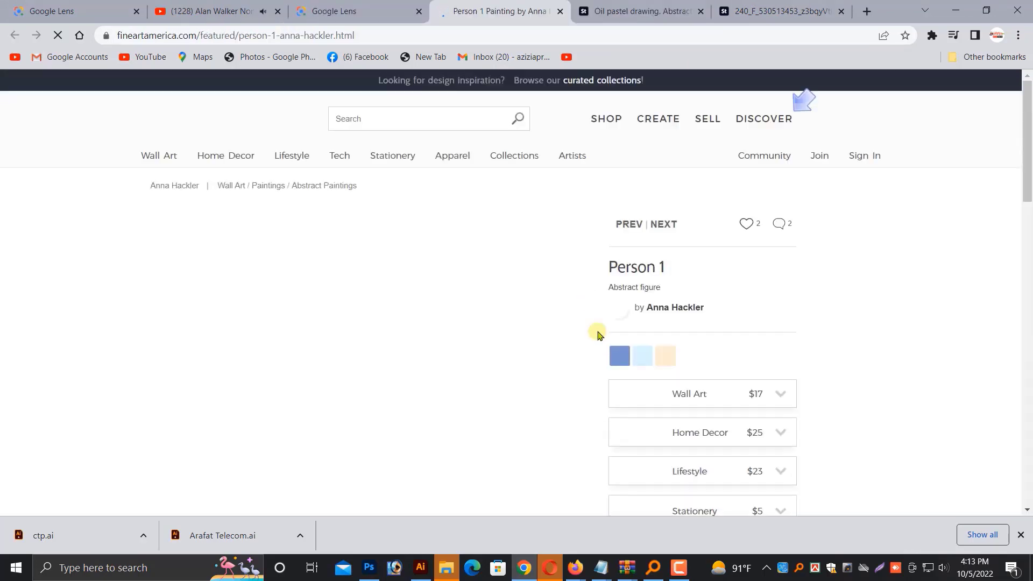
{"action": "scroll", "coordinate": [602, 366], "scroll_direction": "down", "scroll_amount": 15}
{"action": "scroll", "coordinate": [579, 375], "scroll_direction": "down", "scroll_amount": 8}
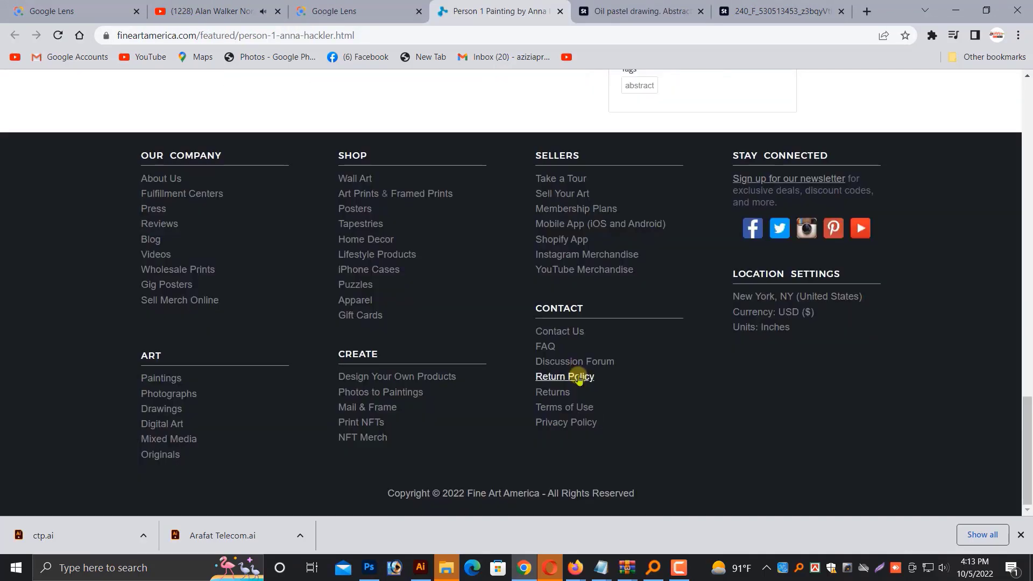
{"action": "scroll", "coordinate": [579, 376], "scroll_direction": "up", "scroll_amount": 20}
{"action": "scroll", "coordinate": [578, 376], "scroll_direction": "down", "scroll_amount": 16}
{"action": "scroll", "coordinate": [579, 380], "scroll_direction": "up", "scroll_amount": 15}
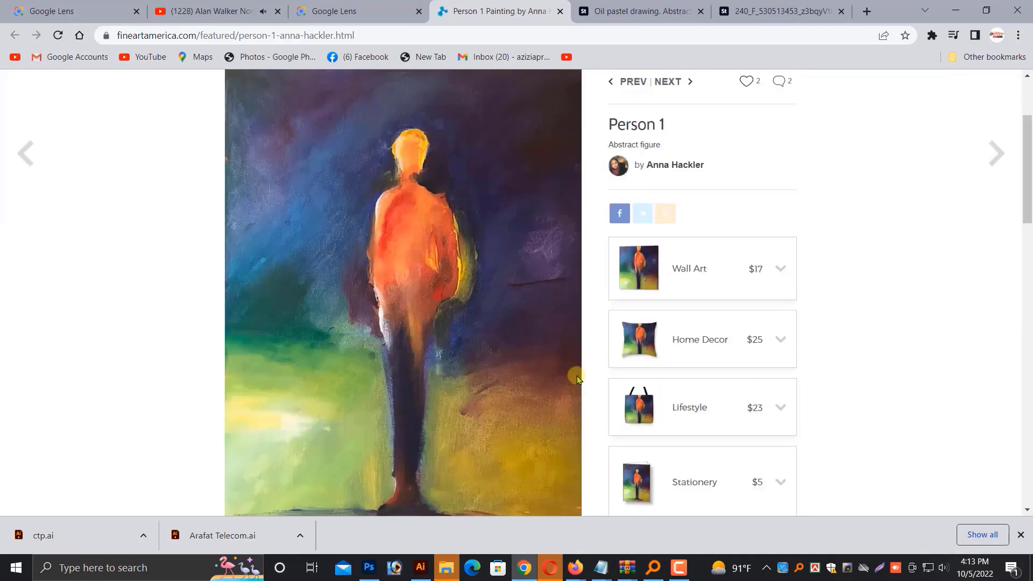
Go back to the Google Lens results and open the Pinterest pin with the dark blue and purple brushed texture.
{"action": "left_click", "coordinate": [350, 9]}
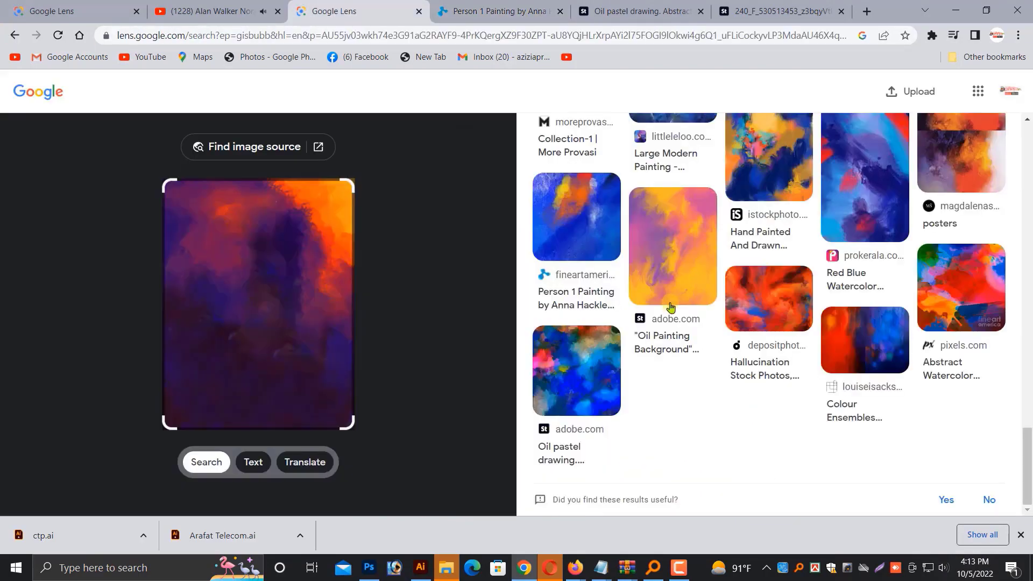
{"action": "scroll", "coordinate": [672, 359], "scroll_direction": "up", "scroll_amount": 15}
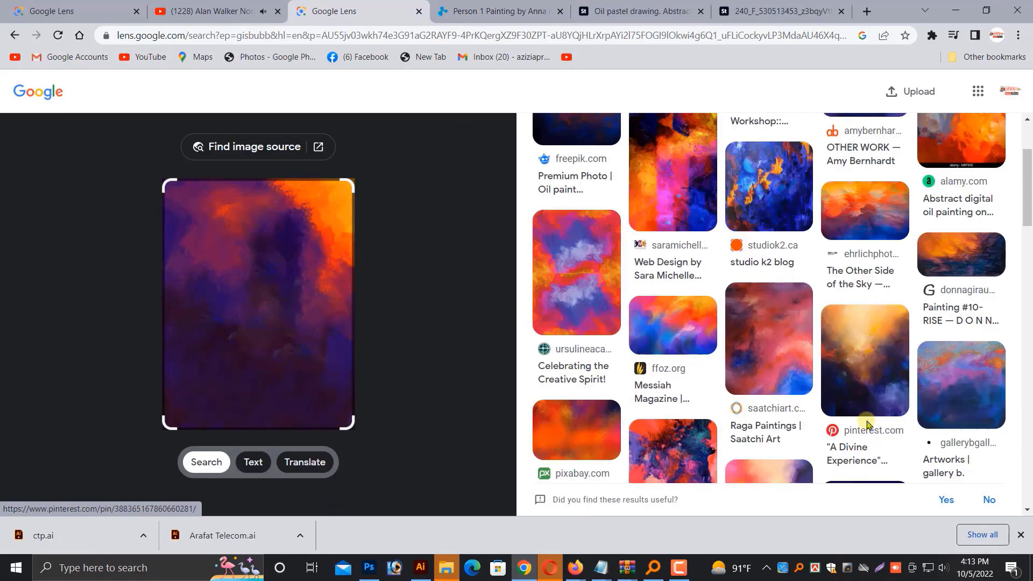
{"action": "scroll", "coordinate": [864, 420], "scroll_direction": "down", "scroll_amount": 10}
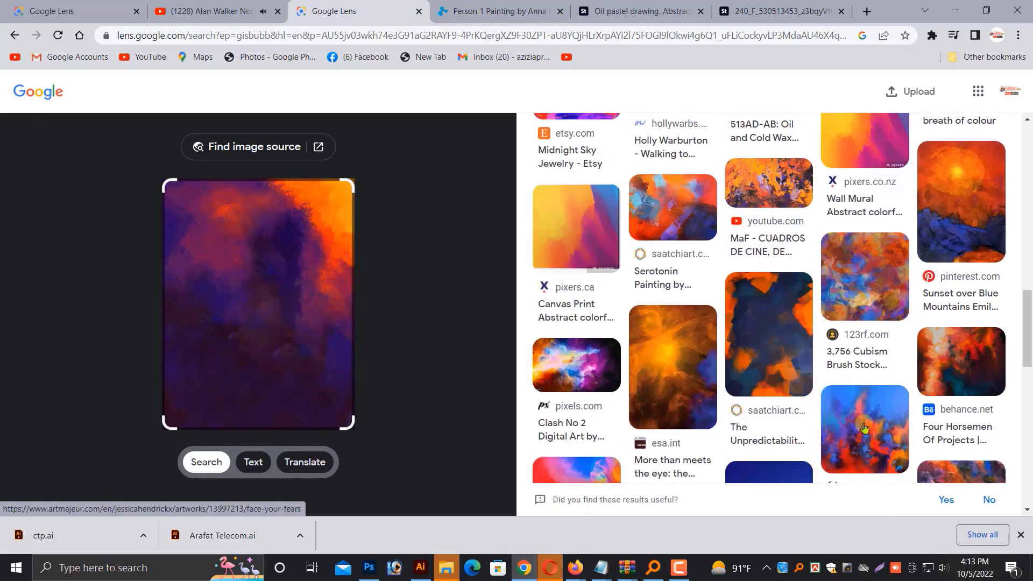
{"action": "left_click", "coordinate": [869, 162]}
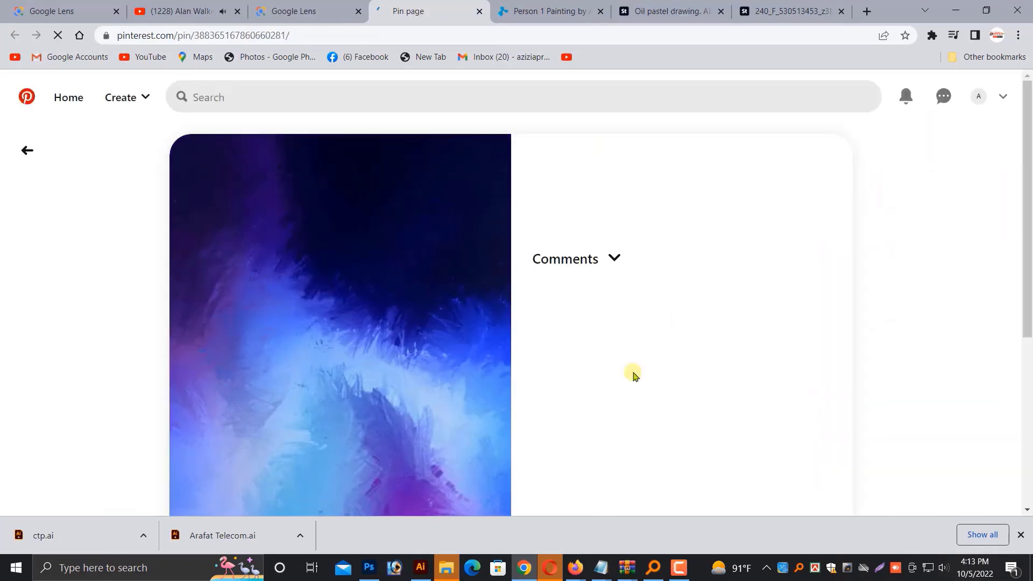
Browse the similar pins on Pinterest and open the one with the blue and pink watercolor texture.
{"action": "scroll", "coordinate": [454, 377], "scroll_direction": "down", "scroll_amount": 6}
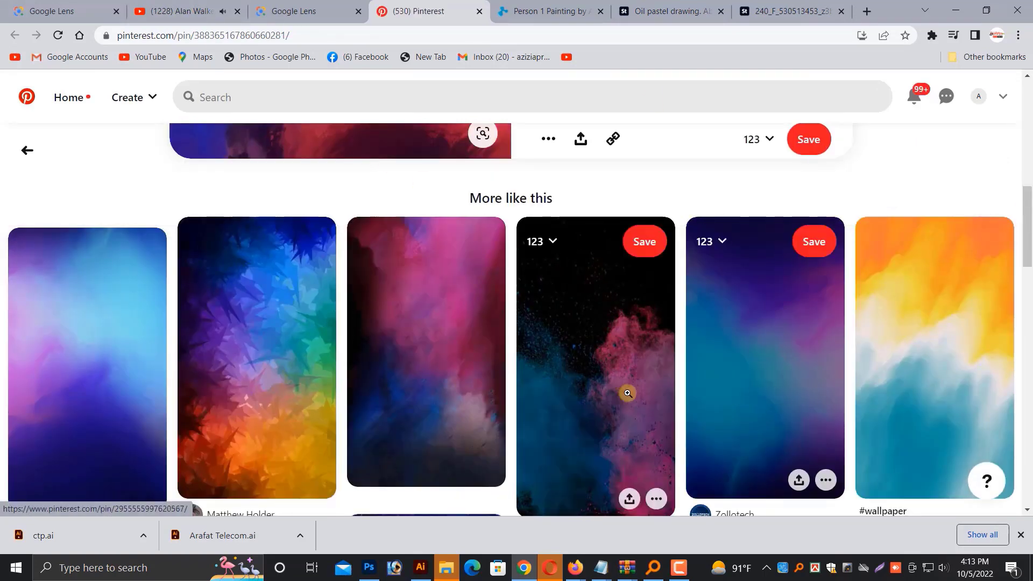
{"action": "scroll", "coordinate": [625, 392], "scroll_direction": "down", "scroll_amount": 5}
{"action": "scroll", "coordinate": [619, 355], "scroll_direction": "down", "scroll_amount": 3}
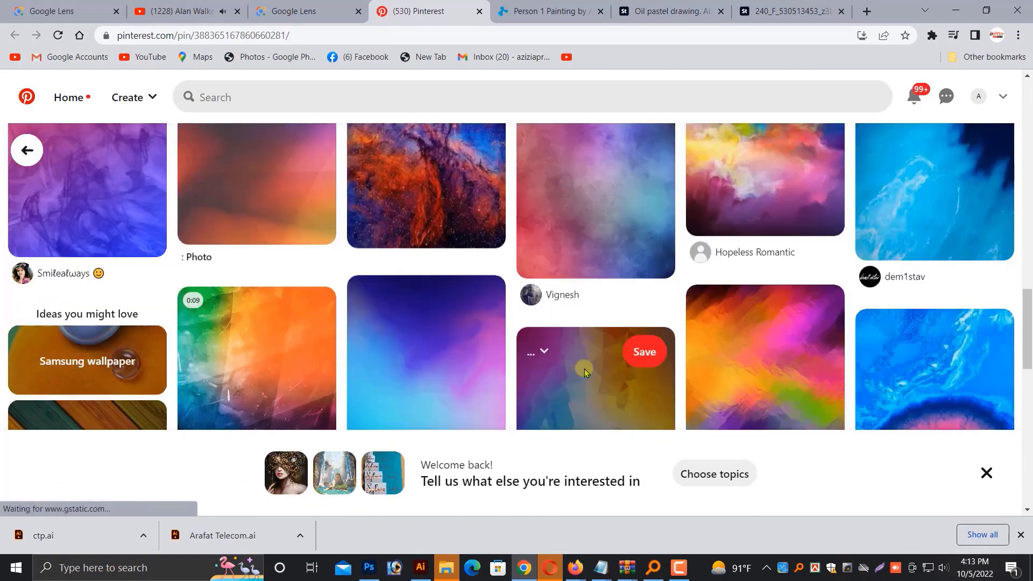
{"action": "scroll", "coordinate": [598, 355], "scroll_direction": "up", "scroll_amount": 3}
{"action": "left_click", "coordinate": [598, 355]}
Open the blue and pink texture image in its own tab and enlarge it to full size.
{"action": "right_click", "coordinate": [383, 319]}
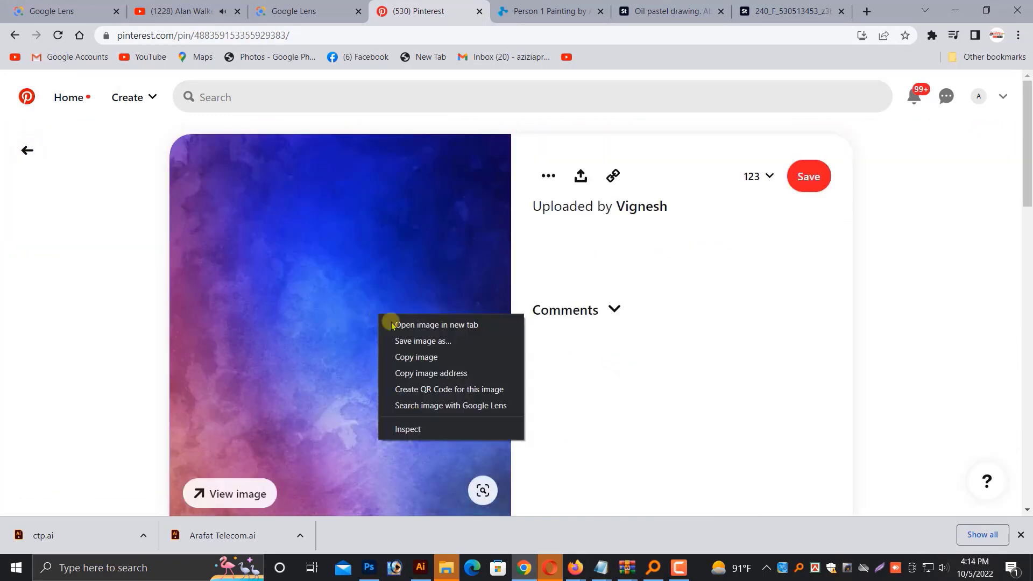
{"action": "left_click", "coordinate": [389, 323]}
{"action": "left_click", "coordinate": [562, 11]}
{"action": "left_click", "coordinate": [482, 11]}
{"action": "left_click", "coordinate": [505, 95]}
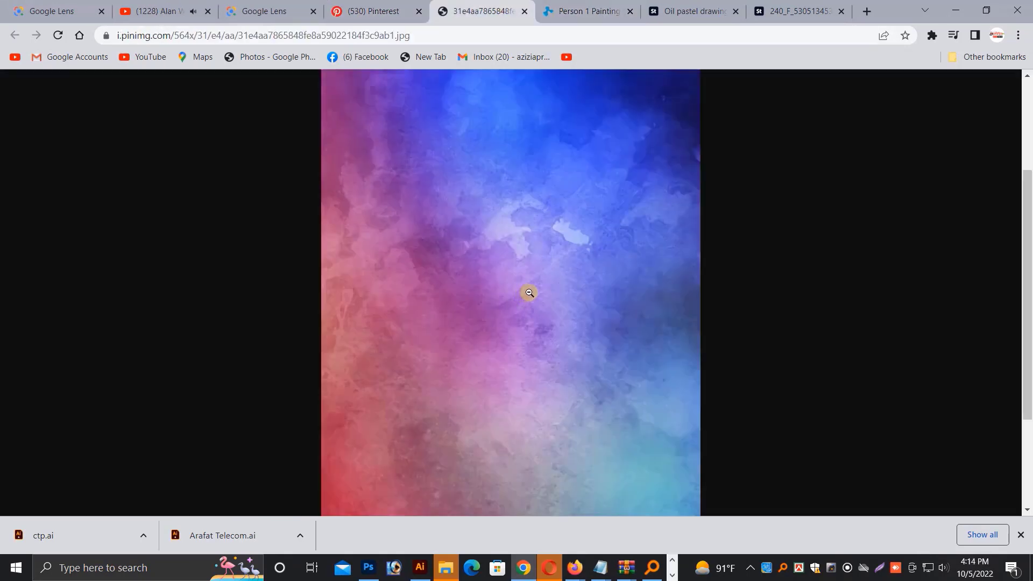
Copy the texture image, switch to Photoshop, remove the boy's portrait from the poster and paste the copied image.
{"action": "right_click", "coordinate": [526, 284]}
{"action": "left_click", "coordinate": [543, 325]}
{"action": "left_click", "coordinate": [371, 567]}
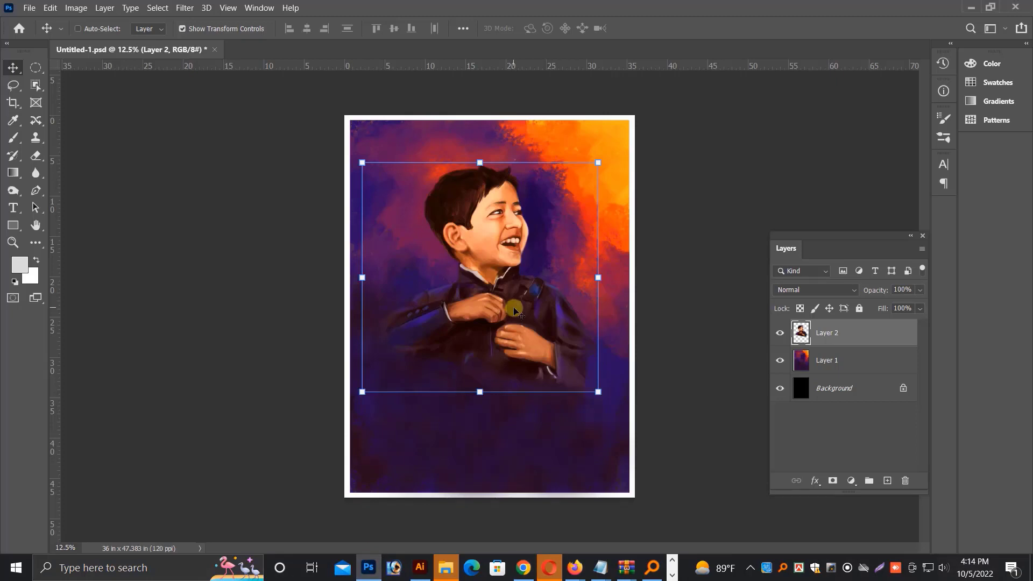
{"action": "key", "text": "ctrl+z"}
{"action": "key", "text": "ctrl+v"}
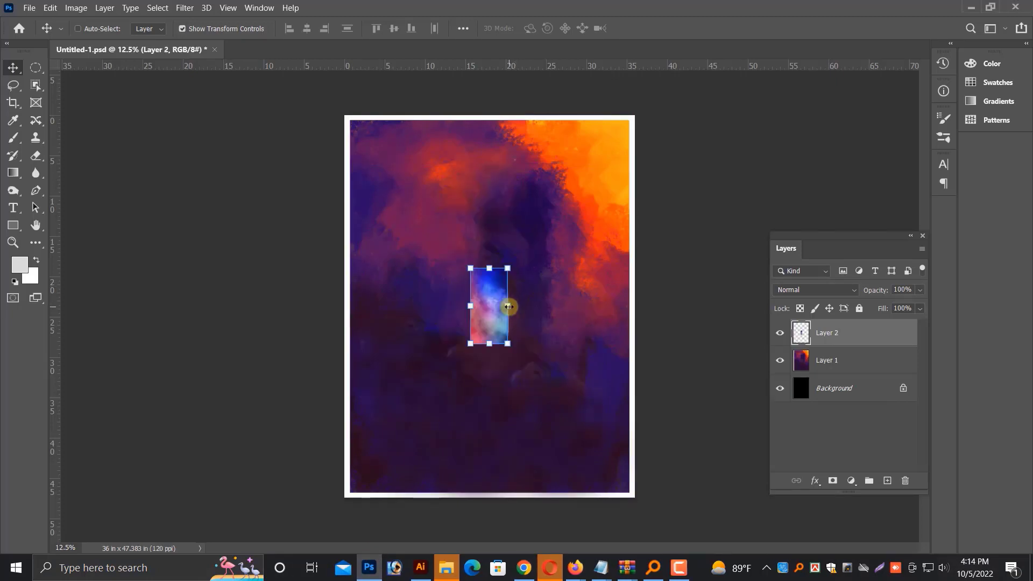
Scale the pasted texture to about 402% and place it over the upper left part of the poster.
{"action": "left_click_drag", "start_coordinate": [512, 307], "coordinate": [623, 306]}
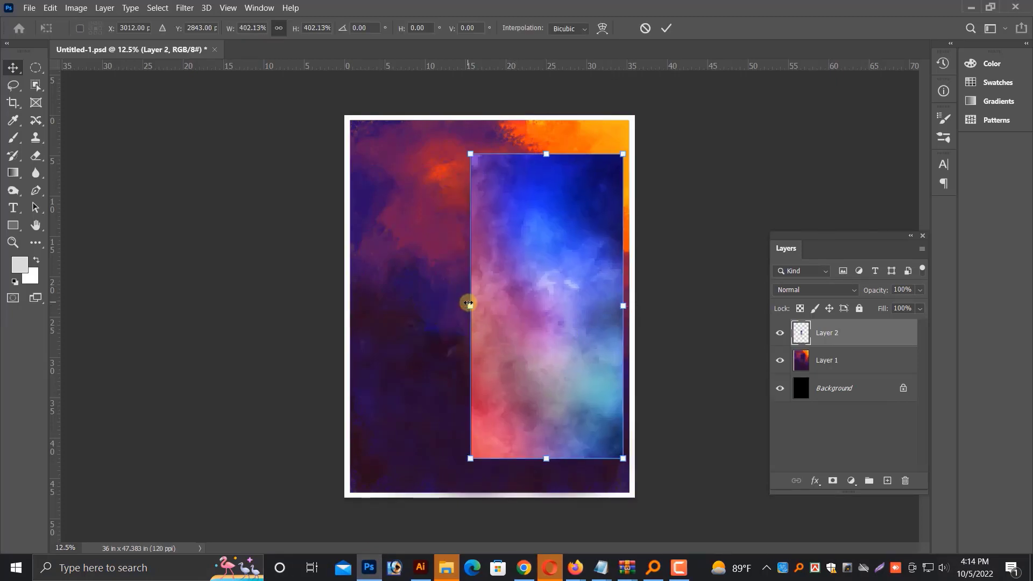
{"action": "left_click_drag", "start_coordinate": [567, 334], "coordinate": [468, 303]}
{"action": "key", "text": "Return"}
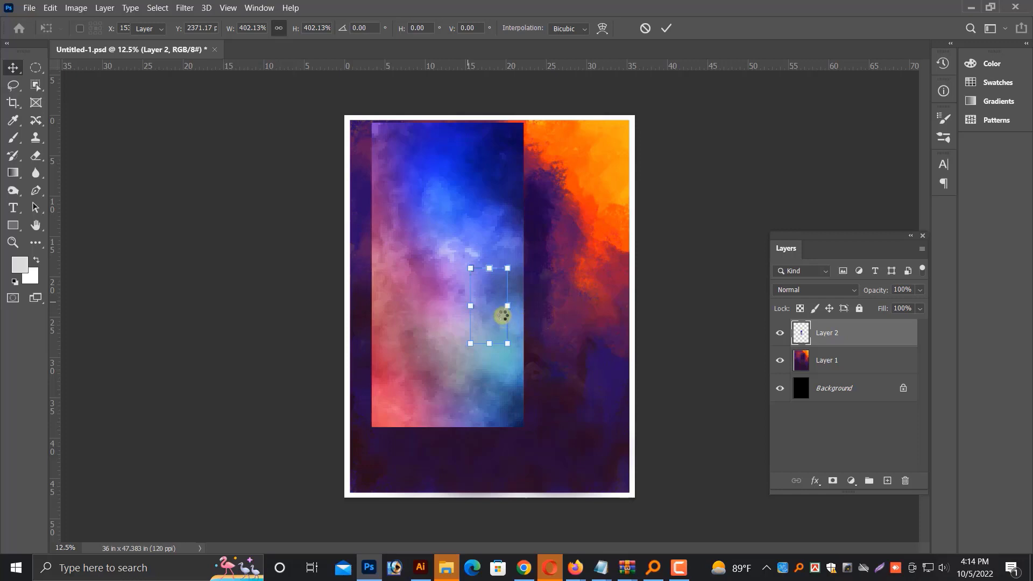
{"action": "key", "text": "ctrl+plus"}
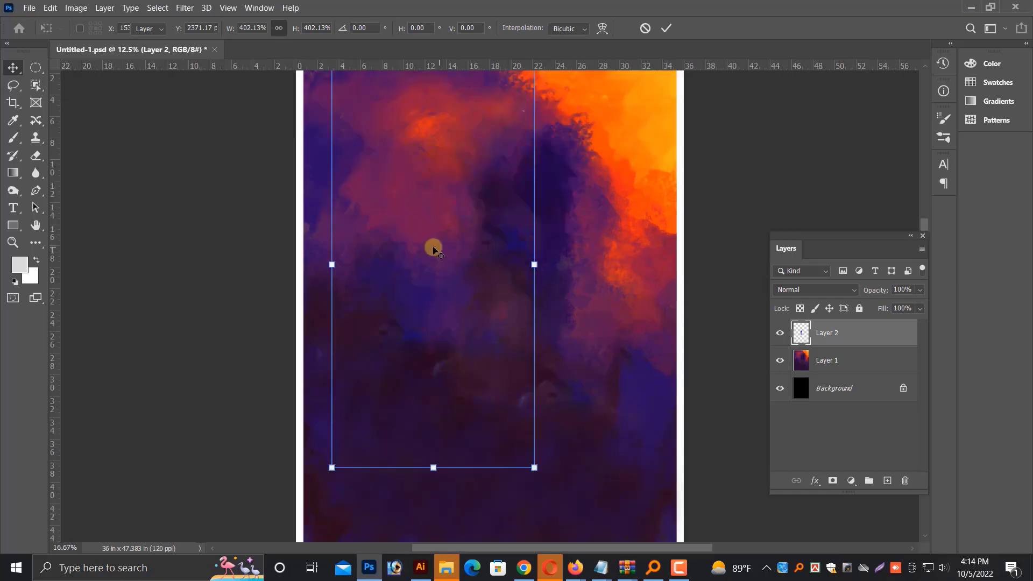
{"action": "scroll", "coordinate": [474, 318], "scroll_direction": "up", "scroll_amount": 1}
{"action": "scroll", "coordinate": [745, 247], "scroll_direction": "up", "scroll_amount": 5}
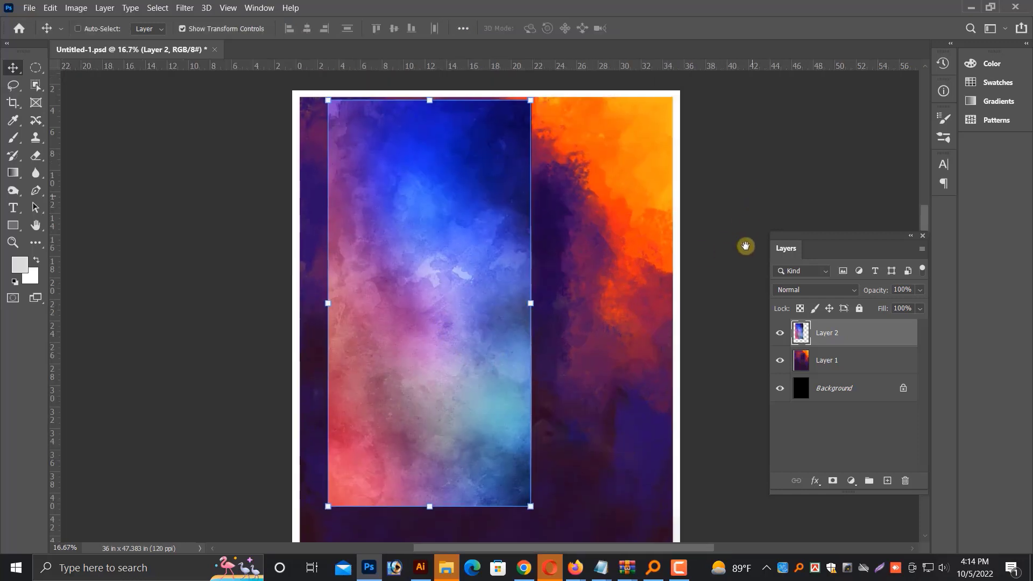
Align the texture to the poster's upper left corner and stretch it to about 35.2 in wide by 46 in high.
{"action": "left_click_drag", "start_coordinate": [429, 291], "coordinate": [398, 288]}
{"action": "key", "text": "ctrl+minus"}
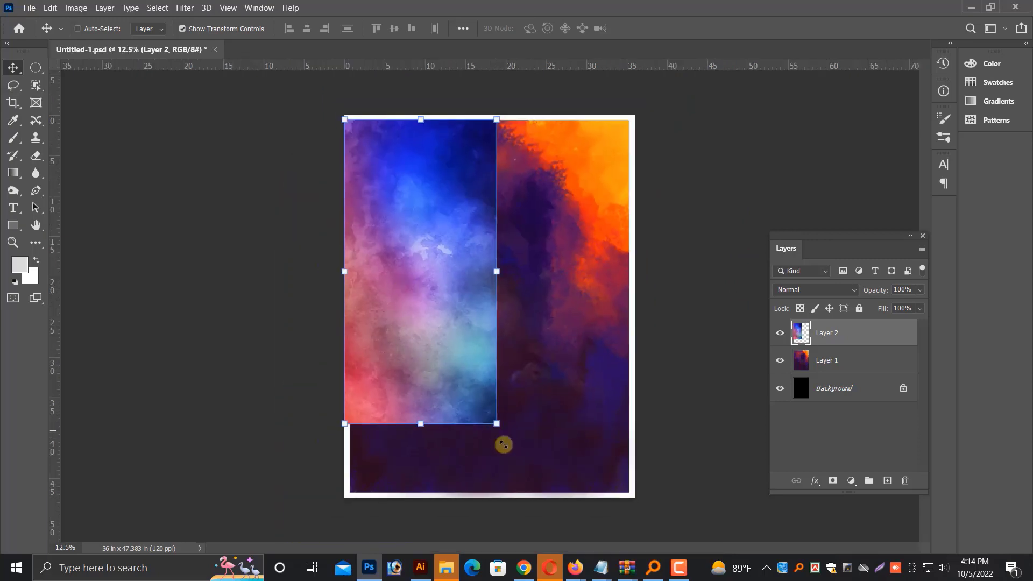
{"action": "left_click_drag", "start_coordinate": [503, 444], "coordinate": [530, 495]}
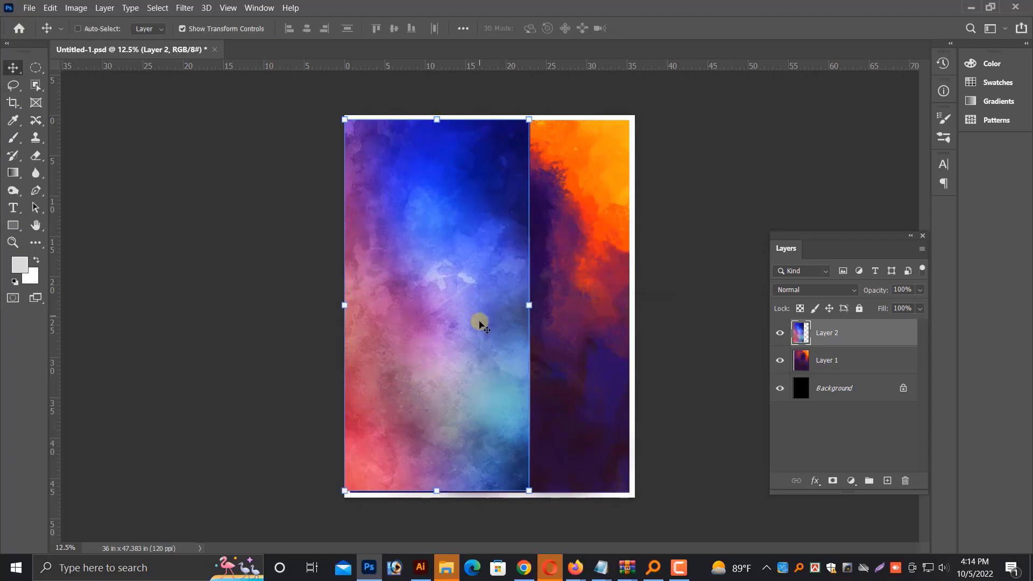
{"action": "left_click_drag", "start_coordinate": [530, 307], "coordinate": [628, 316]}
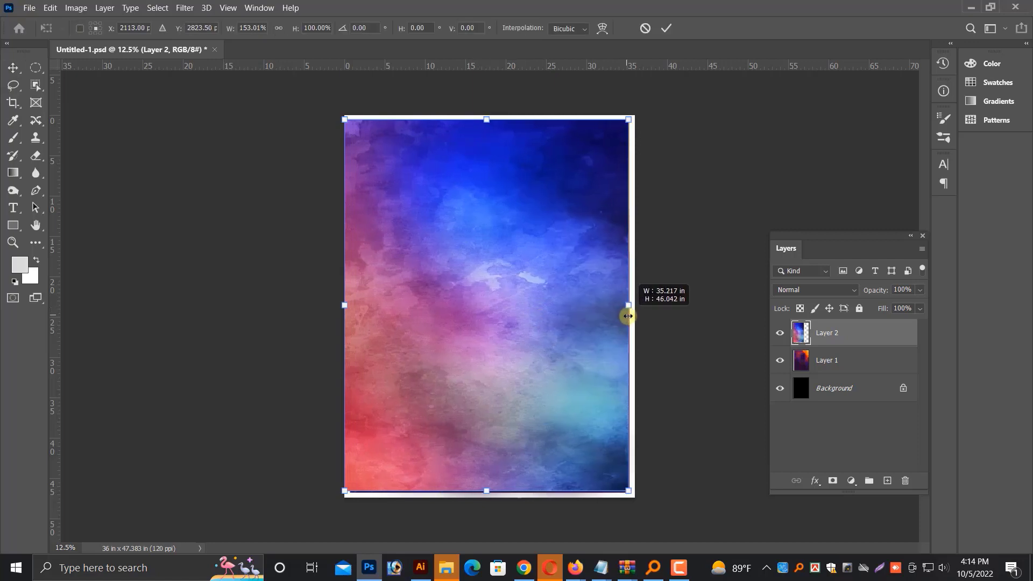
{"action": "key", "text": "Return"}
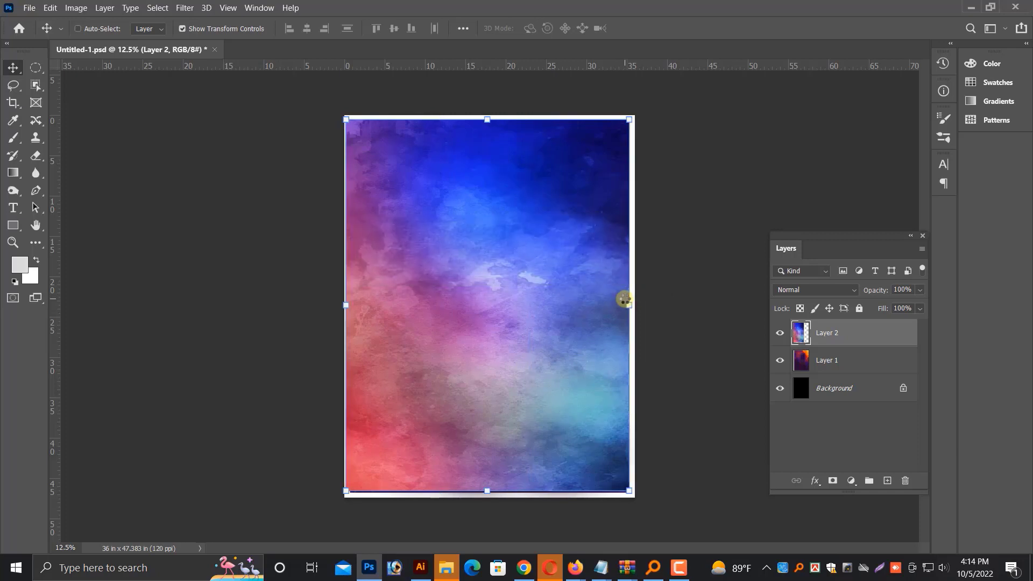
Enlarge the texture layer over the poster's remaining white borders and stretch it well below the lower canvas edge.
{"action": "left_click_drag", "start_coordinate": [630, 118], "coordinate": [637, 112]}
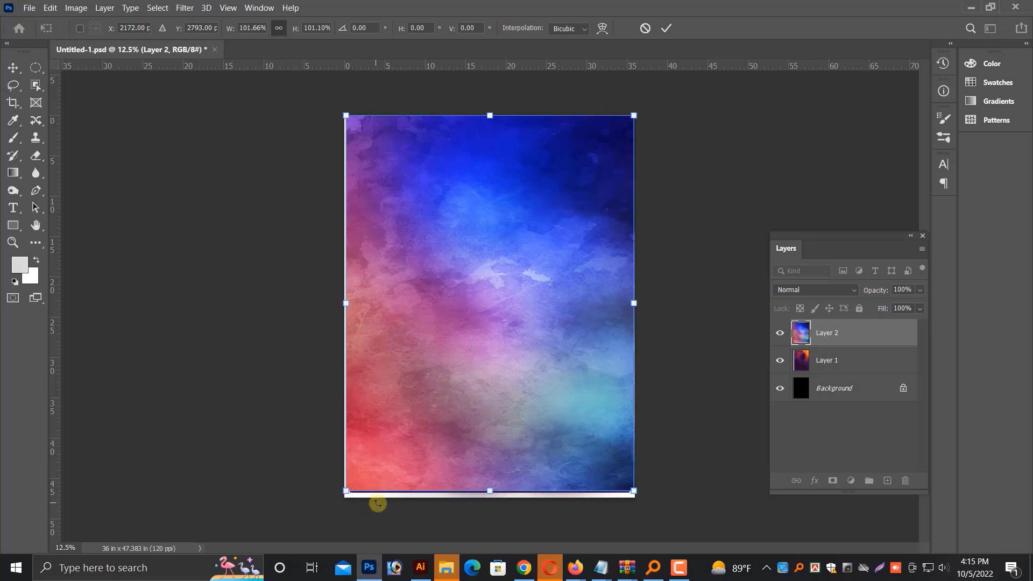
{"action": "left_click_drag", "start_coordinate": [351, 496], "coordinate": [345, 516]}
{"action": "key", "text": "Return"}
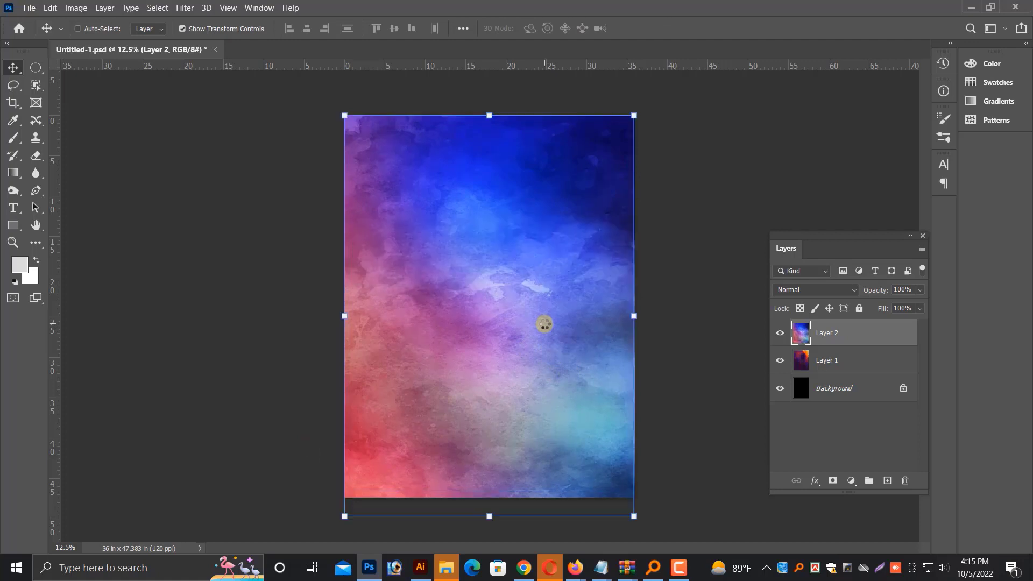
{"action": "key", "text": "ctrl+minus"}
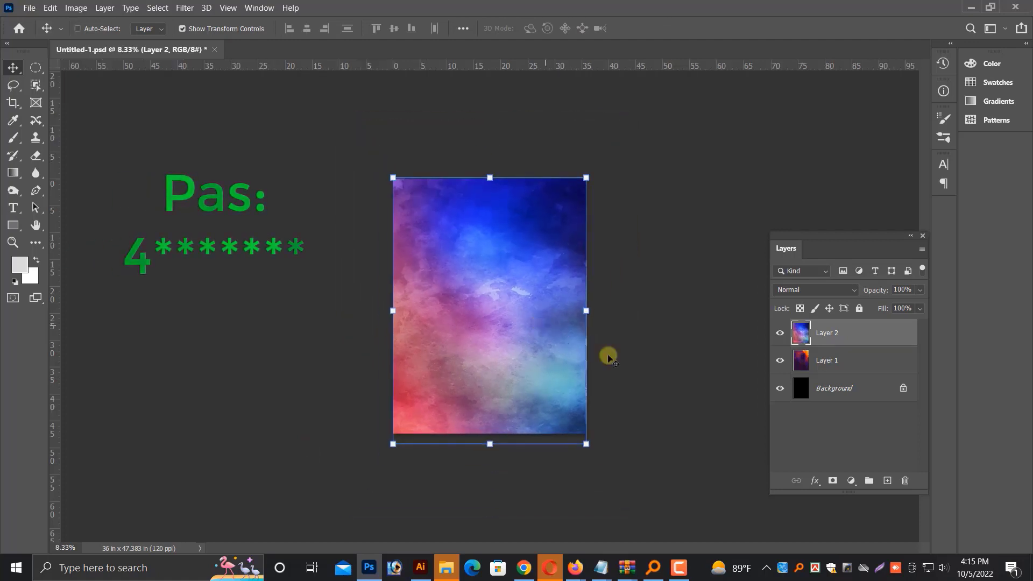
{"action": "left_click_drag", "start_coordinate": [488, 445], "coordinate": [487, 477]}
{"action": "key", "text": "Return"}
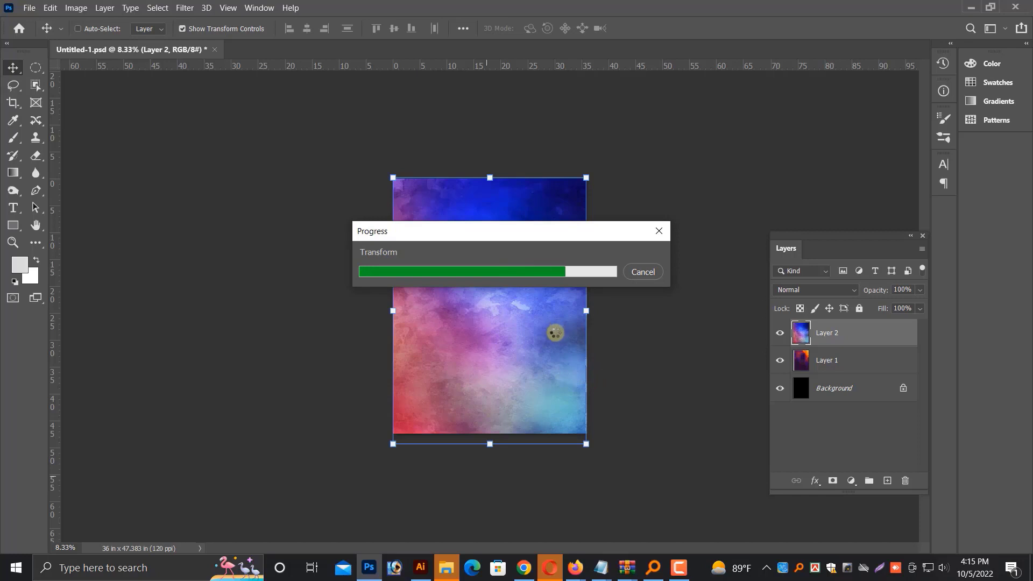
Flatten the poster image and set its resolution to 72 pixels/inch.
{"action": "key", "text": "alt+l"}
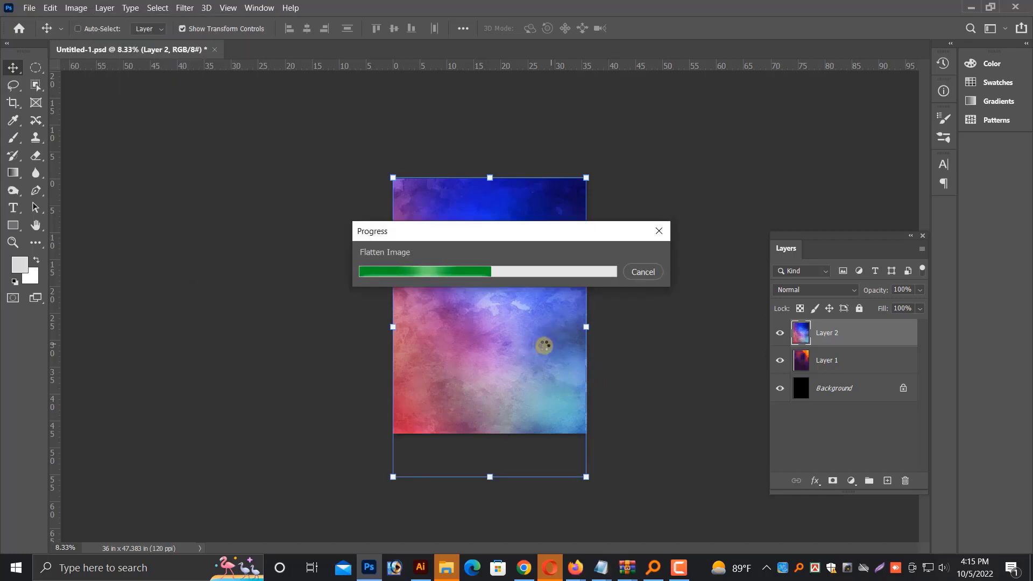
{"action": "key", "text": "ctrl+alt+i"}
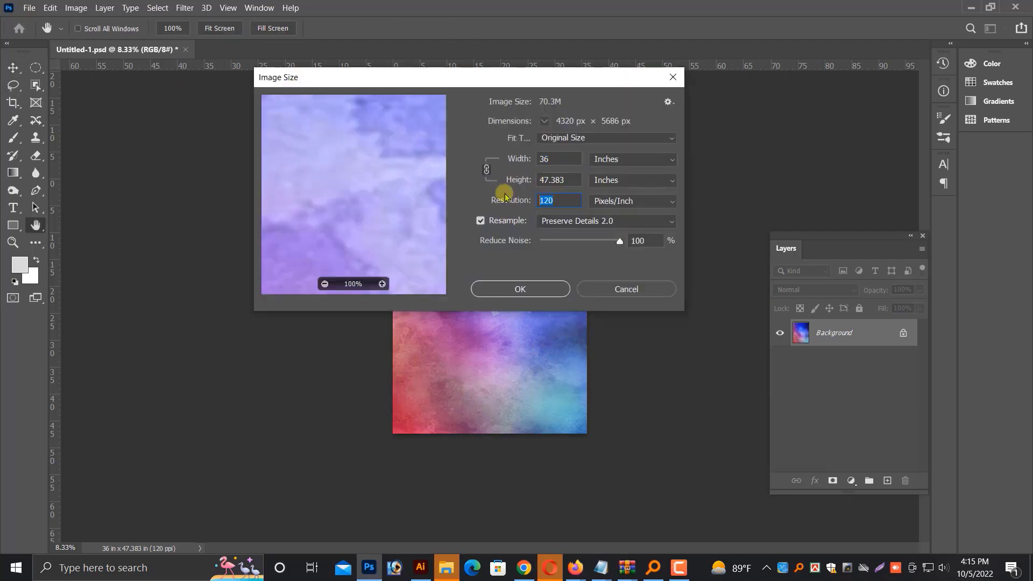
{"action": "type", "text": "72"}
{"action": "left_click", "coordinate": [531, 288]}
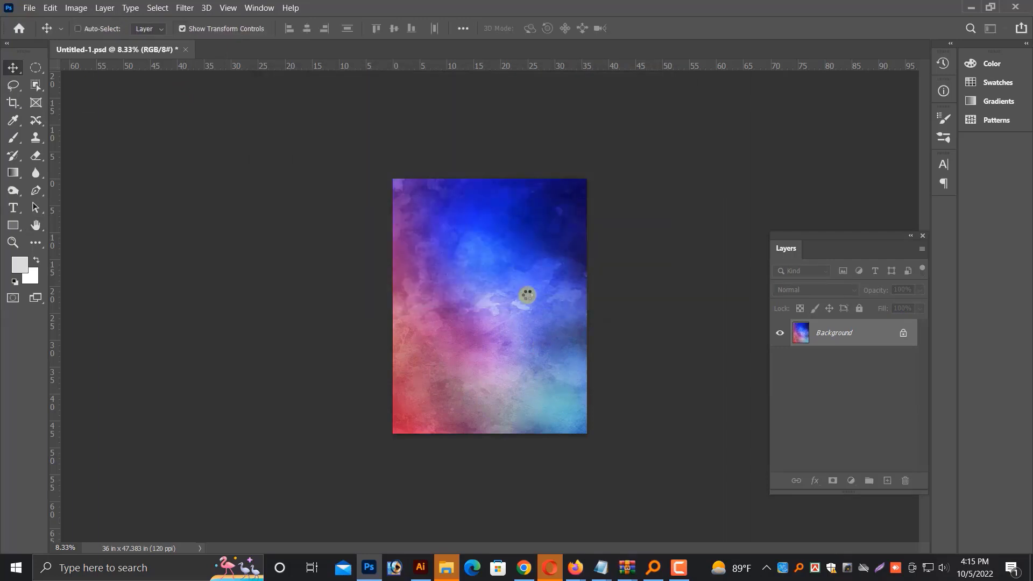
{"action": "key", "text": "ctrl+plus"}
{"action": "key", "text": "ctrl+plus"}
{"action": "key", "text": "ctrl+plus"}
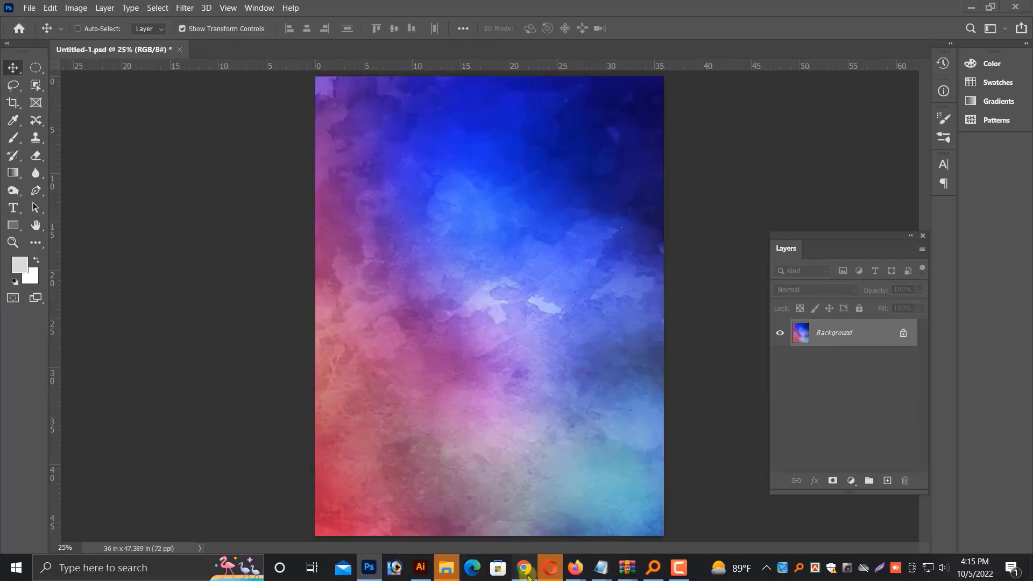
Switch to Chrome and look through the Google Lens visual matches for another painted background.
{"action": "left_click", "coordinate": [525, 568]}
{"action": "left_click", "coordinate": [264, 11]}
{"action": "scroll", "coordinate": [780, 406], "scroll_direction": "down", "scroll_amount": 4}
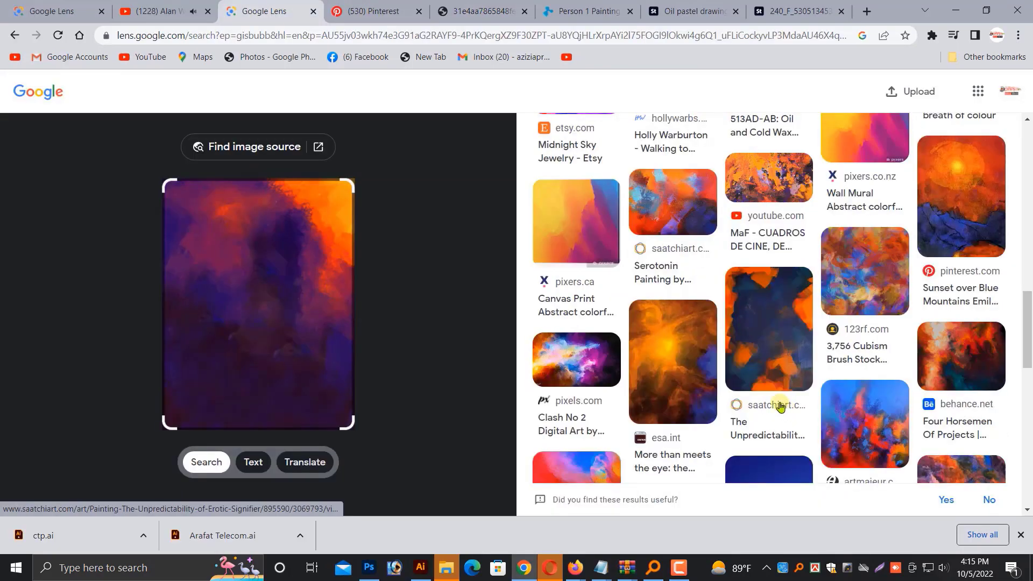
{"action": "scroll", "coordinate": [782, 402], "scroll_direction": "down", "scroll_amount": 5}
{"action": "scroll", "coordinate": [861, 409], "scroll_direction": "up", "scroll_amount": 5}
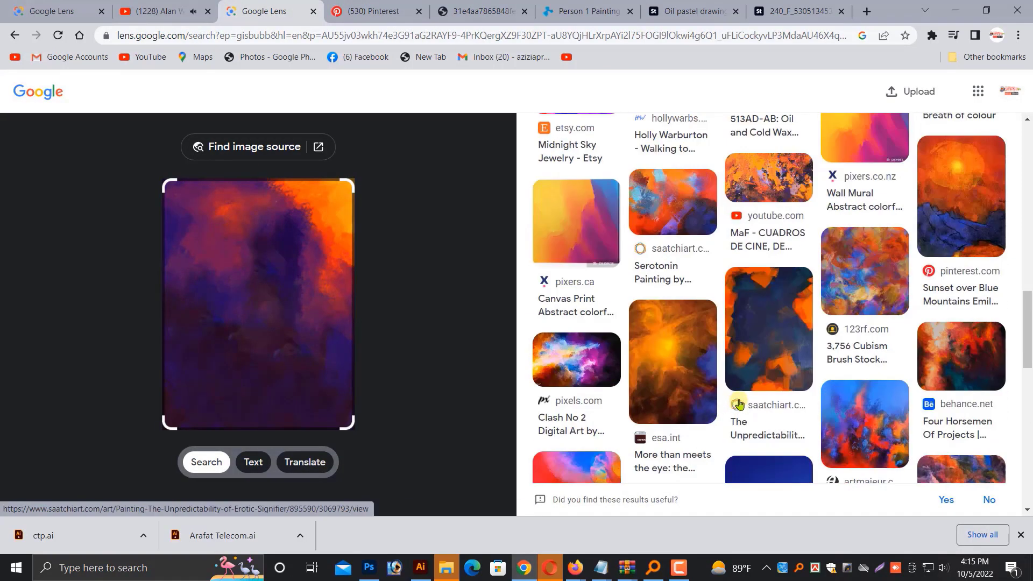
{"action": "scroll", "coordinate": [940, 421], "scroll_direction": "down", "scroll_amount": 5}
{"action": "scroll", "coordinate": [940, 421], "scroll_direction": "up", "scroll_amount": 10}
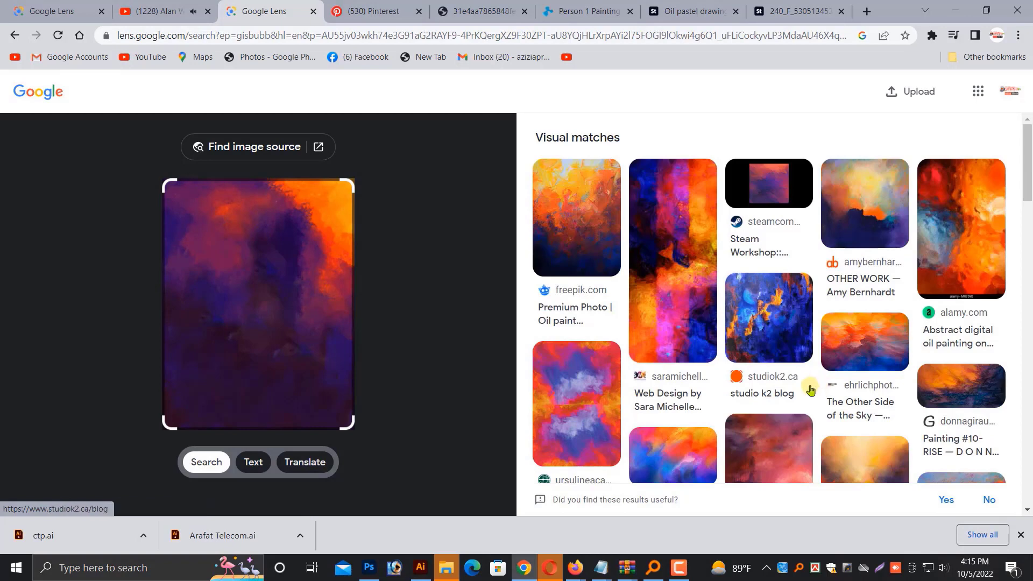
{"action": "scroll", "coordinate": [730, 380], "scroll_direction": "down", "scroll_amount": 5}
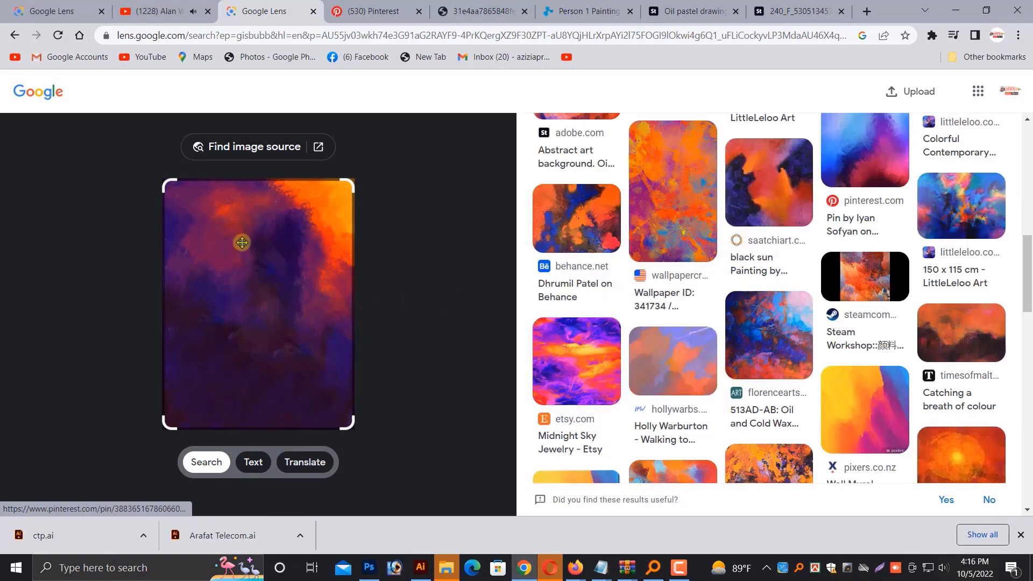
Return to the Google Images results and run a new search by image with the uploaded orange and purple background picture.
{"action": "left_click", "coordinate": [14, 35]}
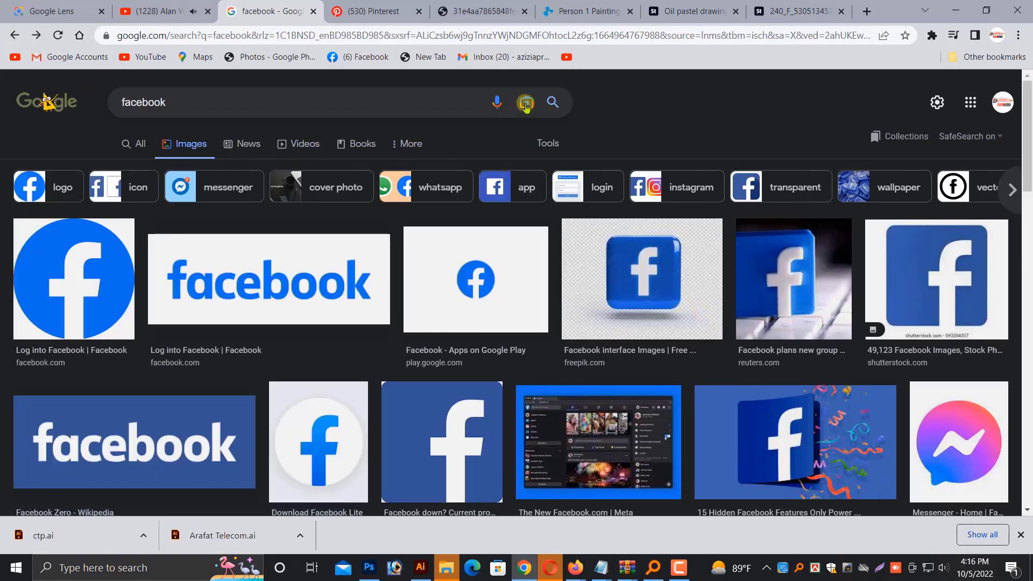
{"action": "left_click", "coordinate": [525, 105]}
{"action": "left_click", "coordinate": [412, 197]}
{"action": "scroll", "coordinate": [415, 344], "scroll_direction": "down", "scroll_amount": 3}
{"action": "double_click", "coordinate": [473, 276]}
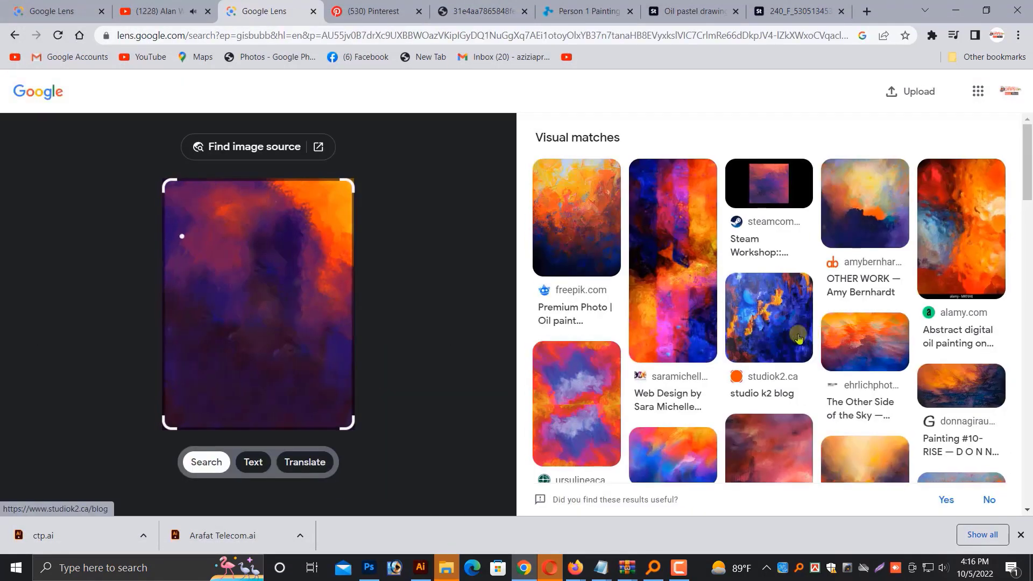
Browse the visual matches, open the LittleLeloo 150 x 115 cm result and view its "Find the Light" painting page.
{"action": "scroll", "coordinate": [930, 316], "scroll_direction": "down", "scroll_amount": 5}
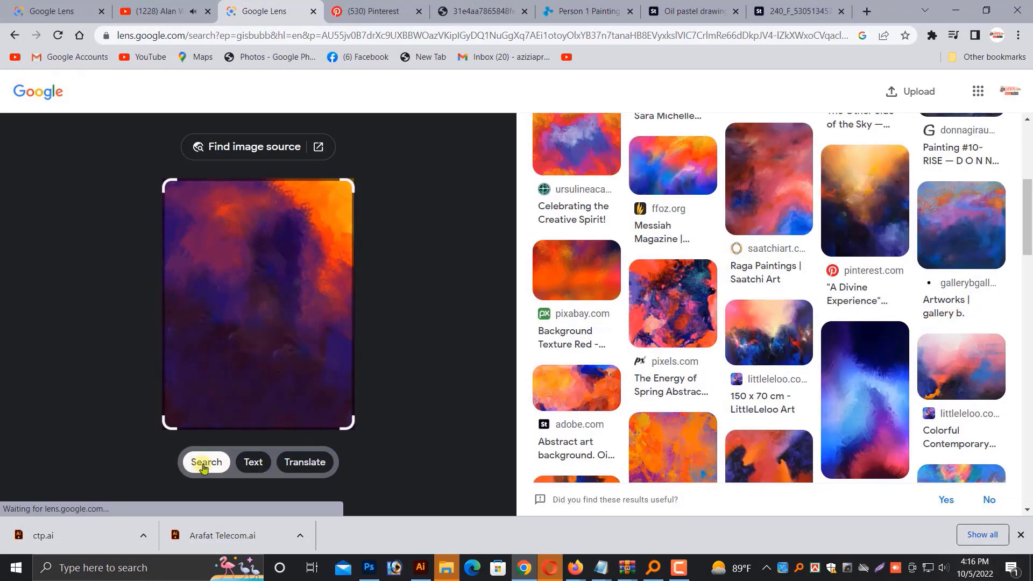
{"action": "scroll", "coordinate": [913, 245], "scroll_direction": "down", "scroll_amount": 10}
{"action": "scroll", "coordinate": [914, 245], "scroll_direction": "up", "scroll_amount": 5}
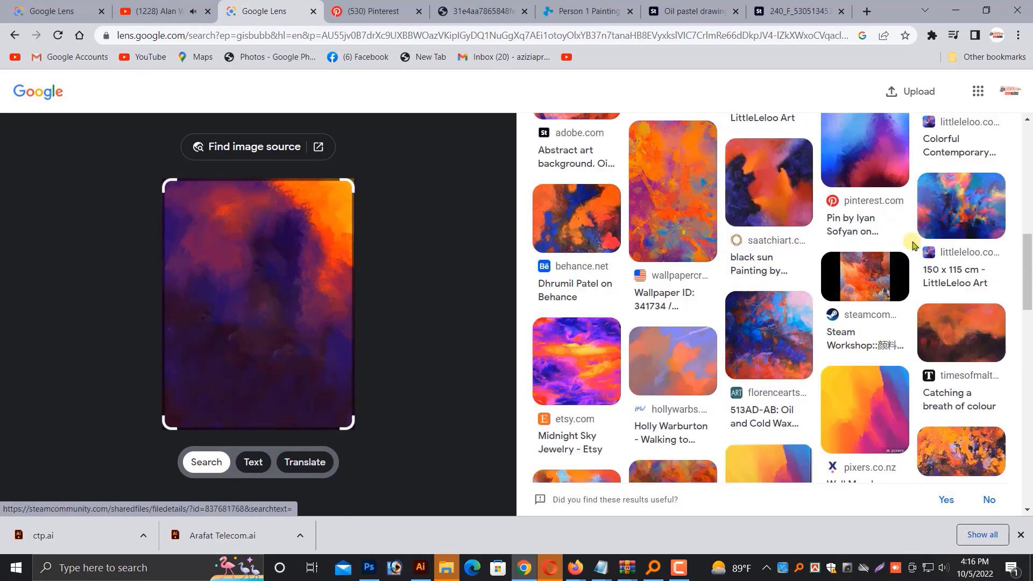
{"action": "left_click", "coordinate": [927, 219]}
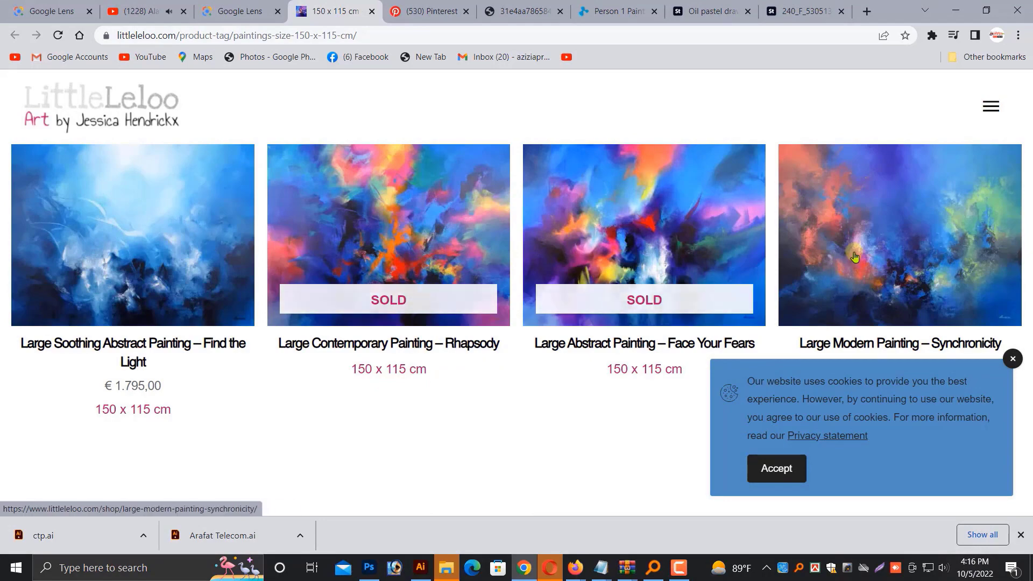
{"action": "left_click", "coordinate": [164, 215]}
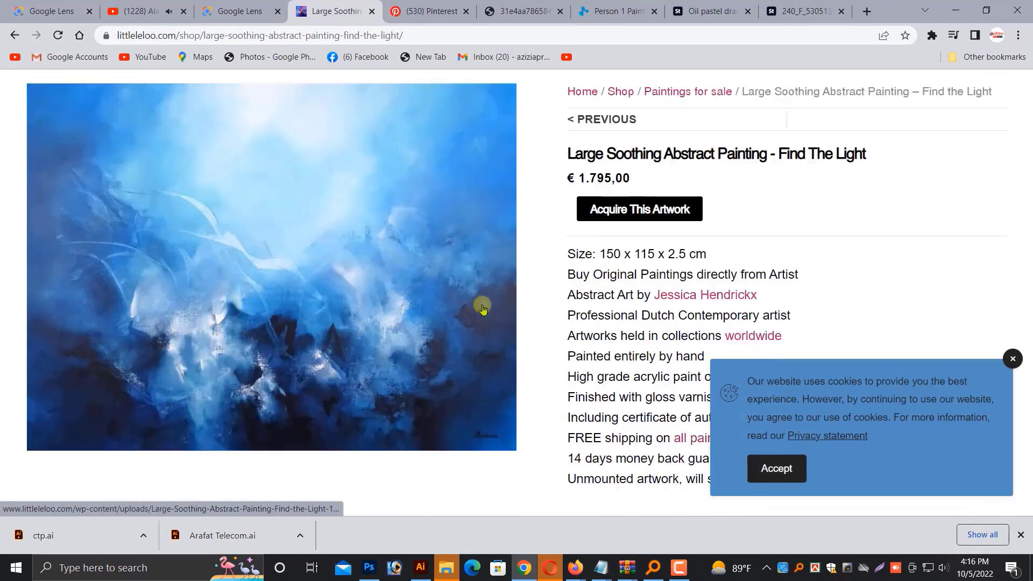
Open the "Find the Light" painting image in its own tab and enlarge it to full size.
{"action": "right_click", "coordinate": [362, 277]}
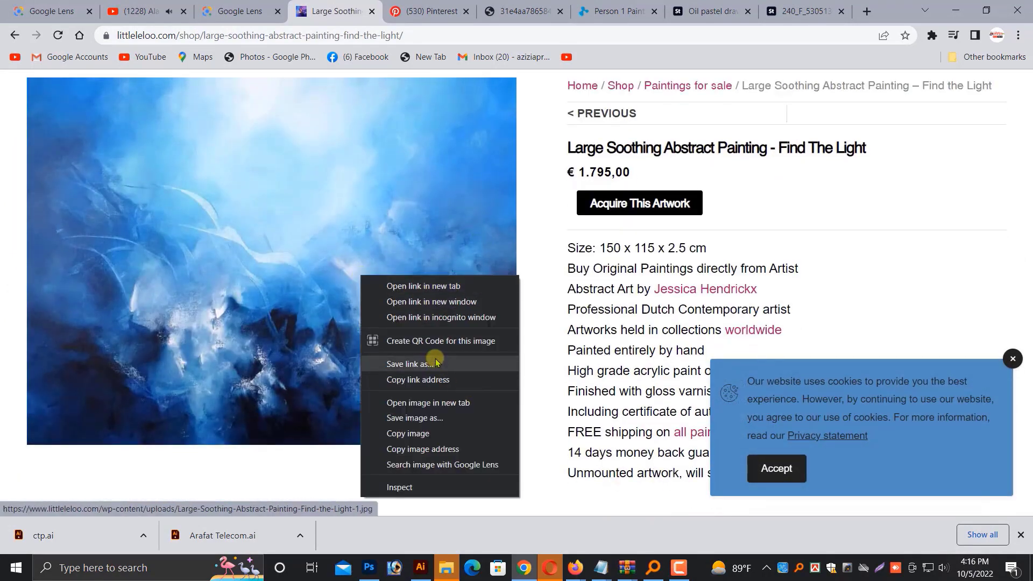
{"action": "left_click", "coordinate": [457, 403]}
{"action": "left_click", "coordinate": [388, 11]}
{"action": "left_click", "coordinate": [492, 253]}
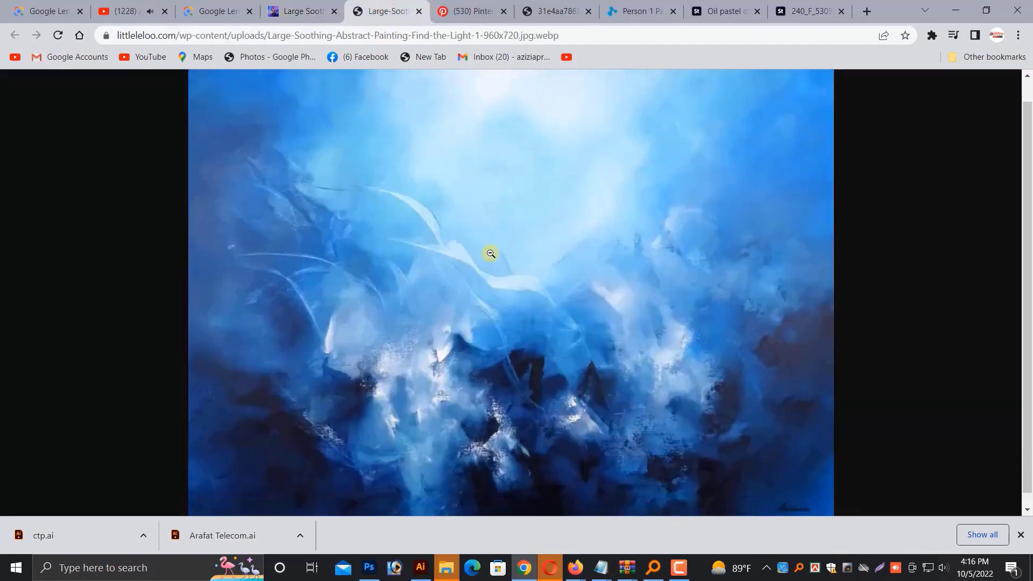
Copy the blue painting image, switch to Photoshop and paste it onto the poster.
{"action": "right_click", "coordinate": [491, 255]}
{"action": "left_click", "coordinate": [519, 297]}
{"action": "left_click", "coordinate": [370, 567]}
{"action": "key", "text": "ctrl+v"}
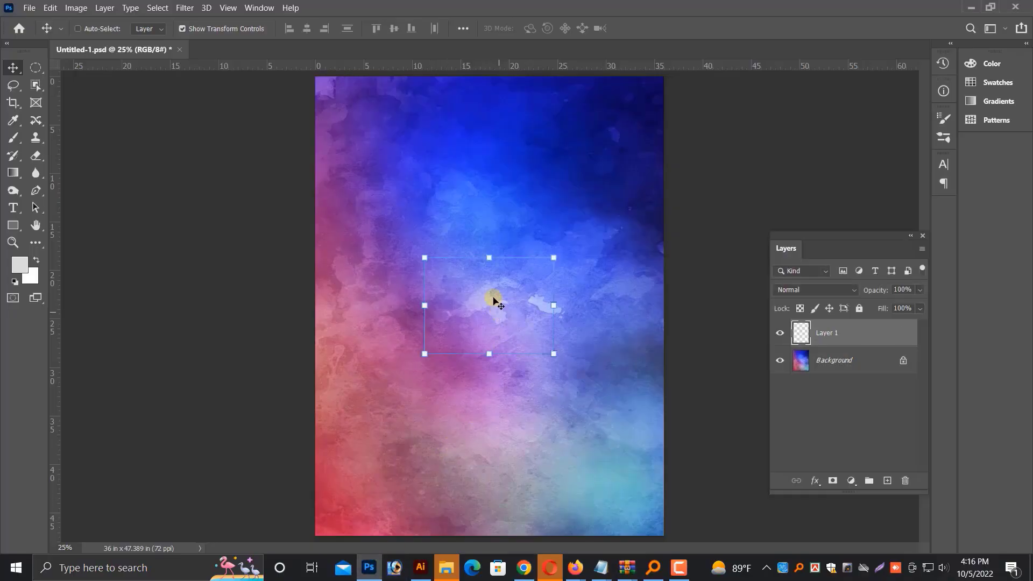
Enlarge the pasted blue painting and place it unrotated over the poster's lower part, extending slightly past the right edge.
{"action": "left_click_drag", "start_coordinate": [412, 246], "coordinate": [624, 447]}
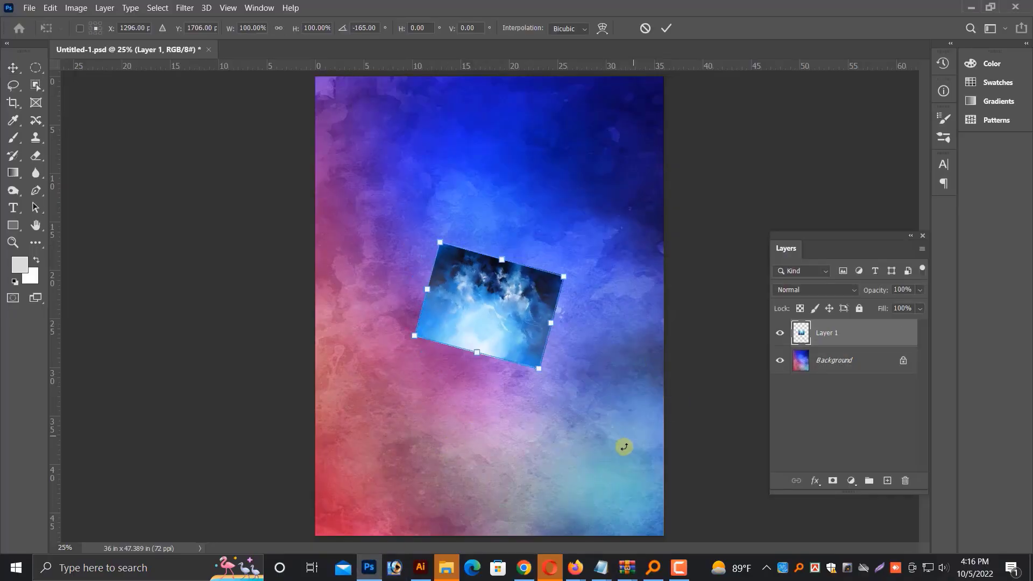
{"action": "key", "text": "ctrl+z"}
{"action": "left_click_drag", "start_coordinate": [425, 251], "coordinate": [597, 405]}
{"action": "left_click_drag", "start_coordinate": [552, 304], "coordinate": [765, 323]}
{"action": "left_click_drag", "start_coordinate": [595, 317], "coordinate": [485, 297]}
{"action": "left_click_drag", "start_coordinate": [658, 412], "coordinate": [696, 445]}
{"action": "left_click_drag", "start_coordinate": [574, 339], "coordinate": [486, 373]}
{"action": "left_click_drag", "start_coordinate": [302, 191], "coordinate": [556, 445]}
{"action": "key", "text": "Return"}
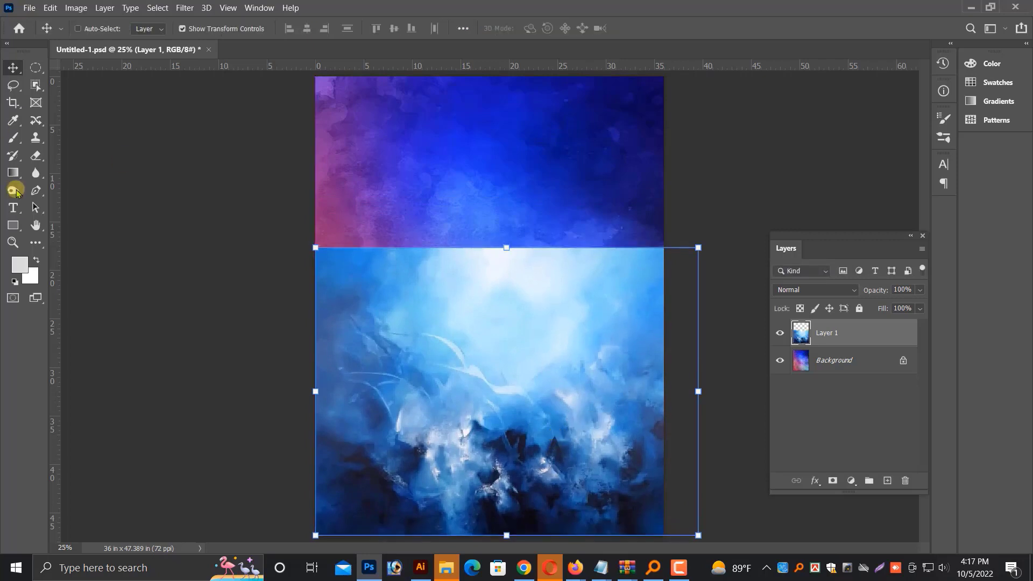
Erase the blue painting's hard upper edge with a soft 1400 px Eraser to blend it into the texture.
{"action": "key", "text": "e"}
{"action": "key", "text": "bracketright"}
{"action": "key", "text": "bracketright"}
{"action": "key", "text": "bracketright"}
{"action": "key", "text": "bracketright"}
{"action": "key", "text": "bracketright"}
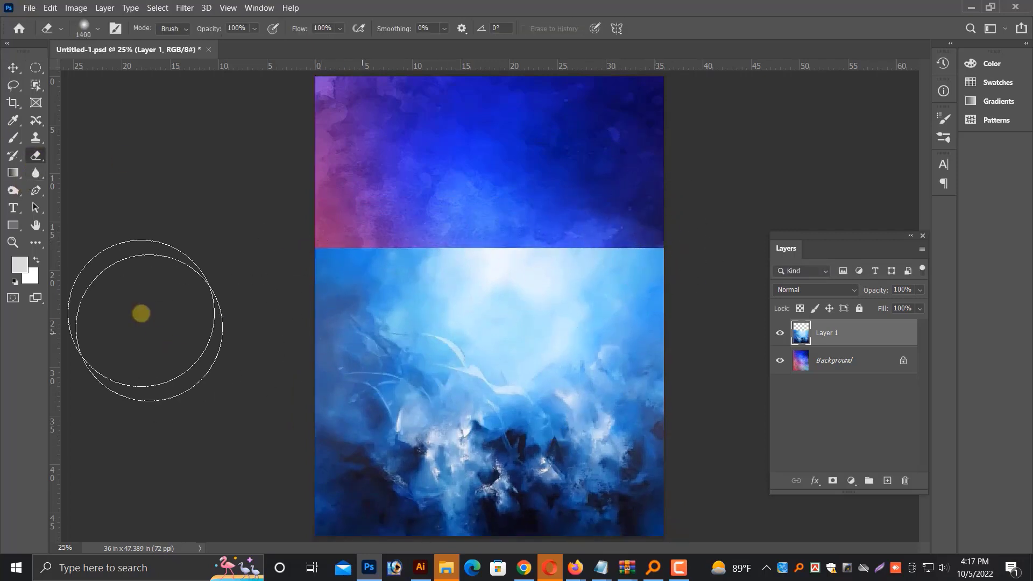
{"action": "left_click_drag", "start_coordinate": [335, 254], "coordinate": [629, 254]}
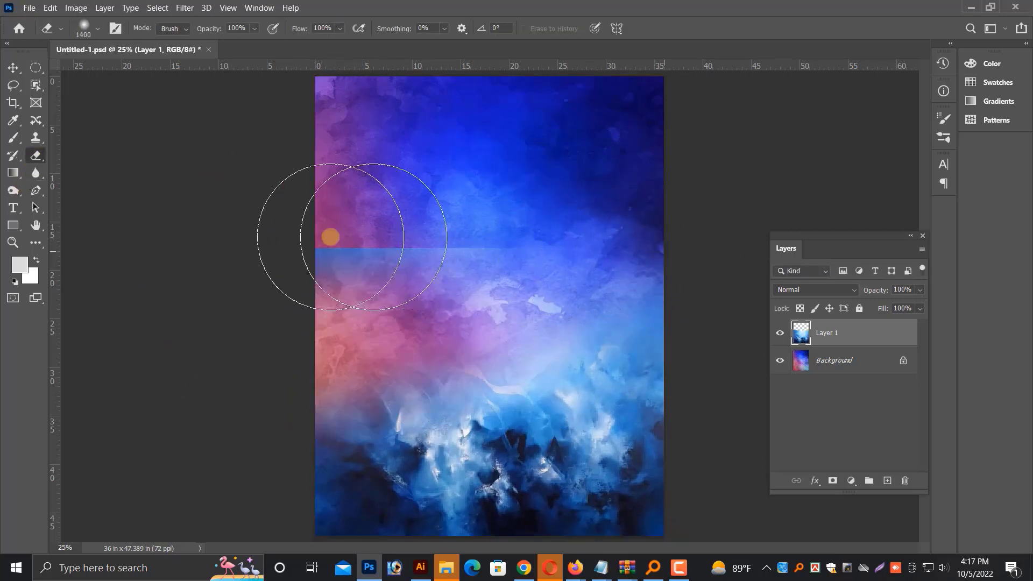
{"action": "left_click", "coordinate": [302, 273]}
{"action": "mouse_move", "coordinate": [598, 349]}
{"action": "left_mouse_down"}
{"action": "mouse_move", "coordinate": [474, 245]}
{"action": "mouse_move", "coordinate": [627, 337]}
{"action": "mouse_move", "coordinate": [651, 131]}
{"action": "mouse_move", "coordinate": [542, 363]}
{"action": "left_mouse_up"}
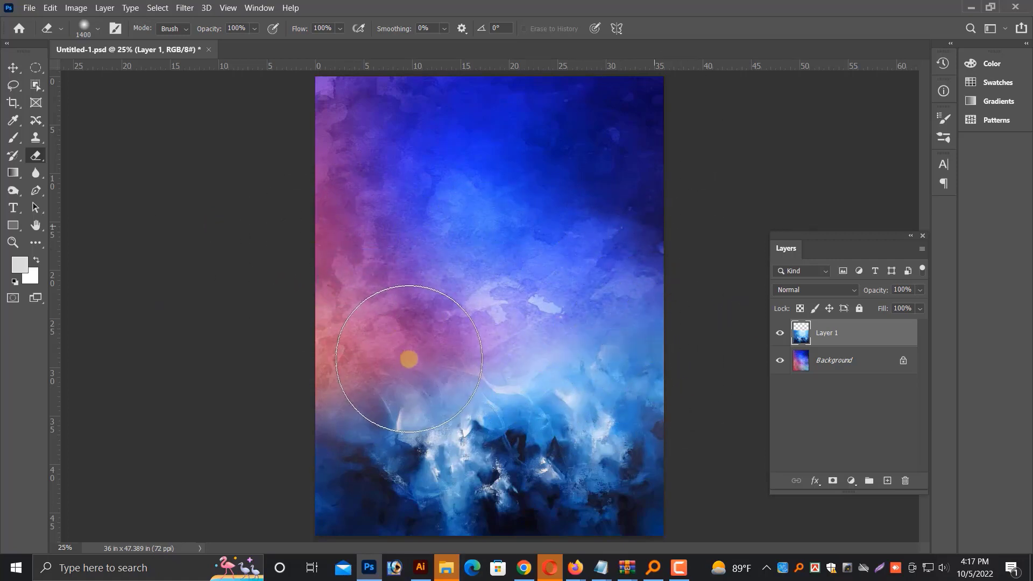
Erase the blue painting's middle and lower centre with soft strokes, keeping its blue tones near the two lower corners.
{"action": "mouse_move", "coordinate": [409, 359]}
{"action": "left_mouse_down"}
{"action": "mouse_move", "coordinate": [637, 302]}
{"action": "mouse_move", "coordinate": [567, 365]}
{"action": "mouse_move", "coordinate": [693, 411]}
{"action": "mouse_move", "coordinate": [576, 442]}
{"action": "mouse_move", "coordinate": [512, 399]}
{"action": "mouse_move", "coordinate": [419, 438]}
{"action": "mouse_move", "coordinate": [469, 450]}
{"action": "mouse_move", "coordinate": [541, 425]}
{"action": "left_mouse_up"}
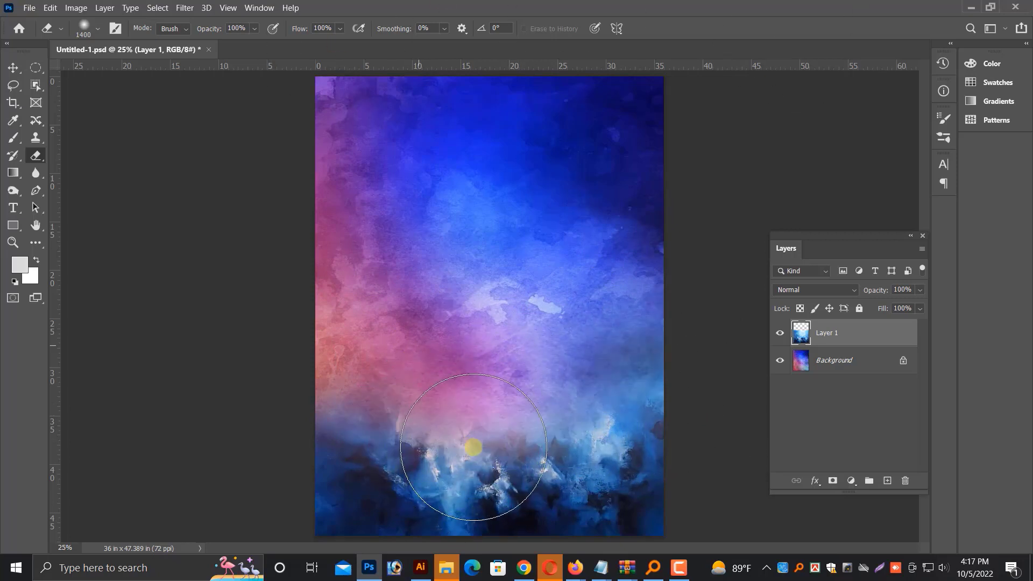
{"action": "mouse_move", "coordinate": [500, 466]}
{"action": "left_mouse_down"}
{"action": "mouse_move", "coordinate": [570, 432]}
{"action": "mouse_move", "coordinate": [434, 463]}
{"action": "left_mouse_up"}
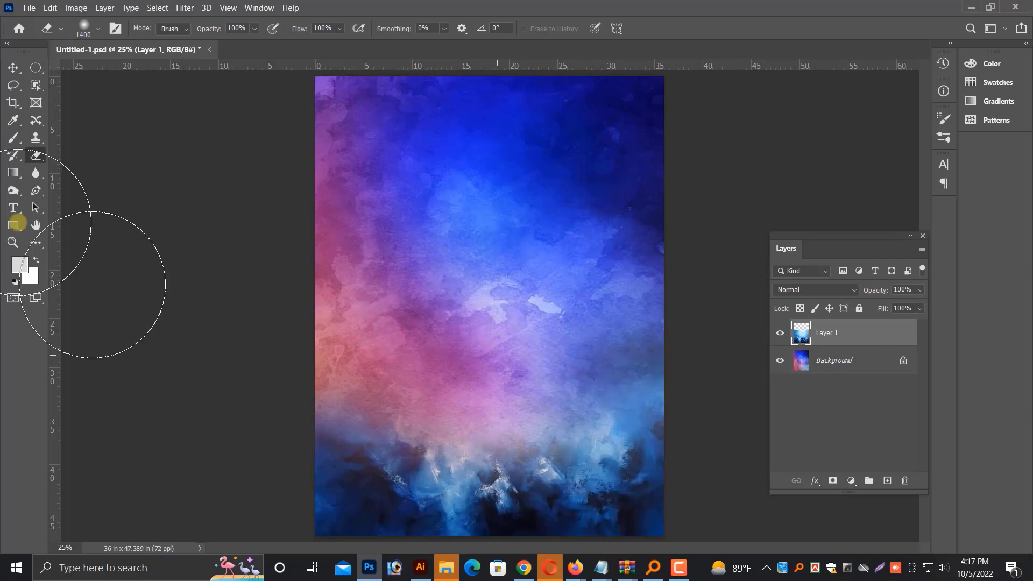
{"action": "mouse_move", "coordinate": [406, 327]}
{"action": "left_mouse_down"}
{"action": "mouse_move", "coordinate": [455, 539]}
{"action": "mouse_move", "coordinate": [425, 534]}
{"action": "mouse_move", "coordinate": [405, 433]}
{"action": "left_mouse_up"}
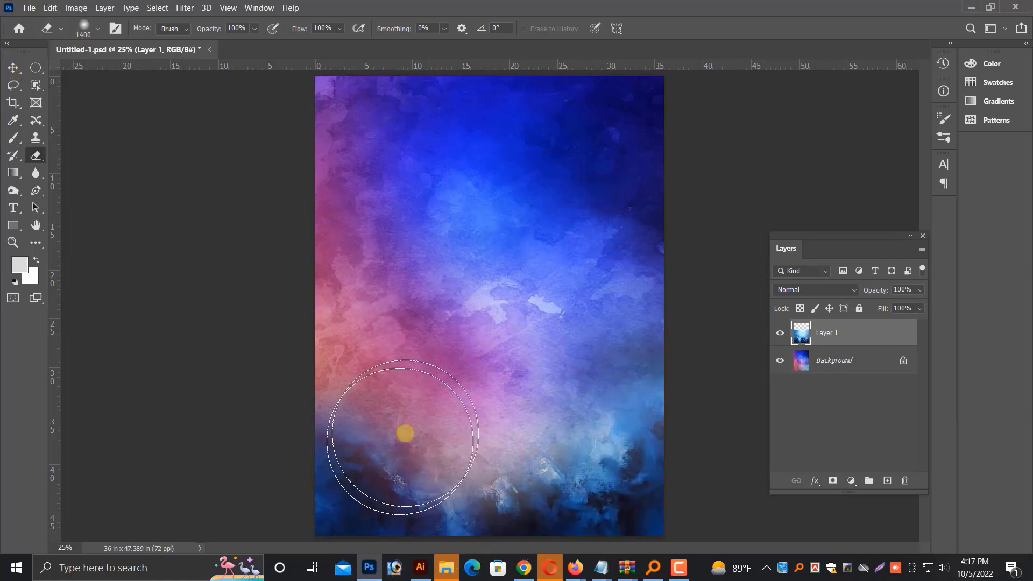
{"action": "mouse_move", "coordinate": [538, 418]}
{"action": "left_mouse_down"}
{"action": "mouse_move", "coordinate": [502, 392]}
{"action": "mouse_move", "coordinate": [173, 310]}
{"action": "left_mouse_up"}
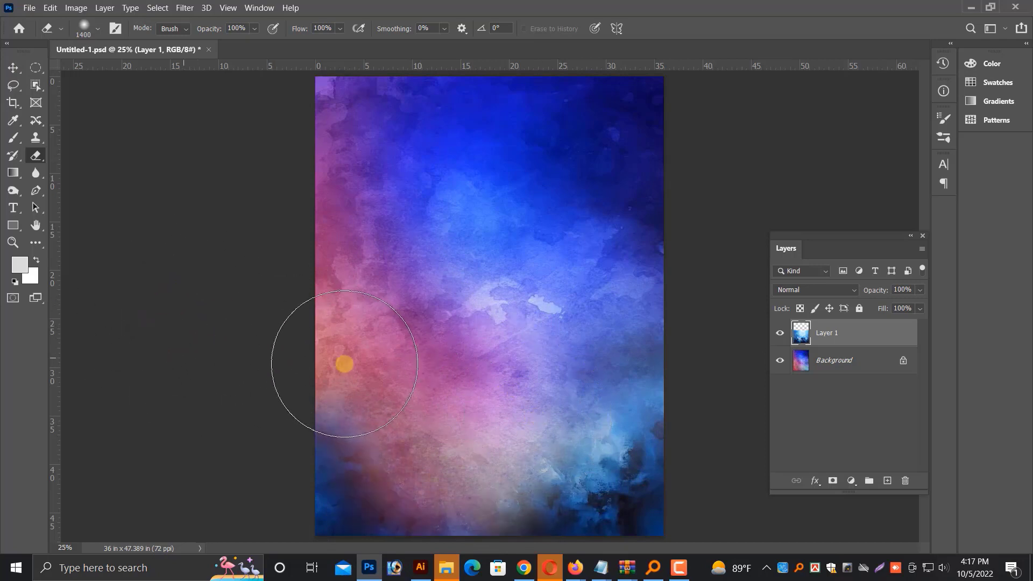
{"action": "left_click_drag", "start_coordinate": [344, 364], "coordinate": [508, 436]}
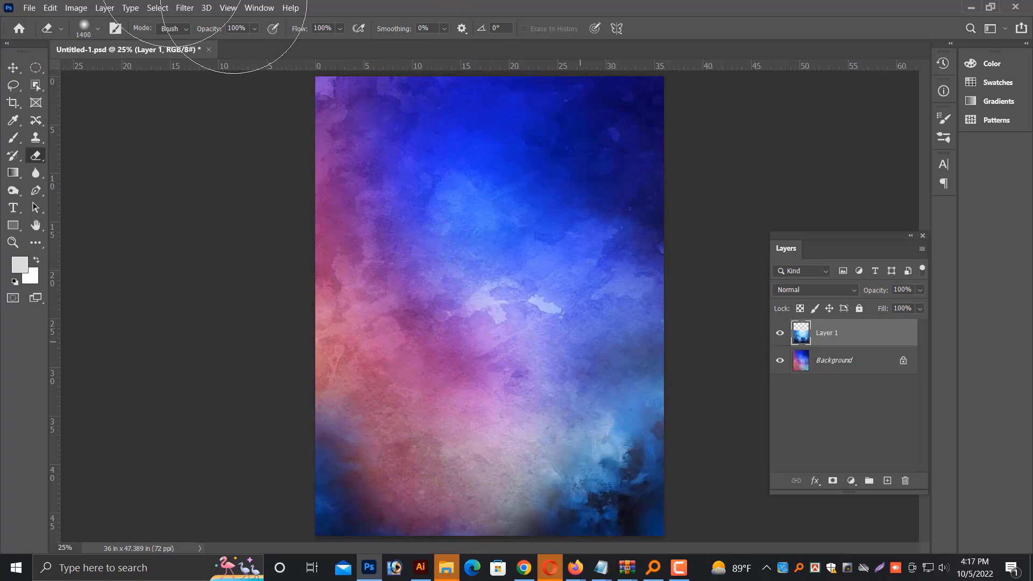
Soften the blue painting's remaining patch near the poster's lower-right corner with the 1400 px Eraser.
{"action": "left_click_drag", "start_coordinate": [600, 471], "coordinate": [539, 407]}
{"action": "left_click_drag", "start_coordinate": [572, 394], "coordinate": [577, 392]}
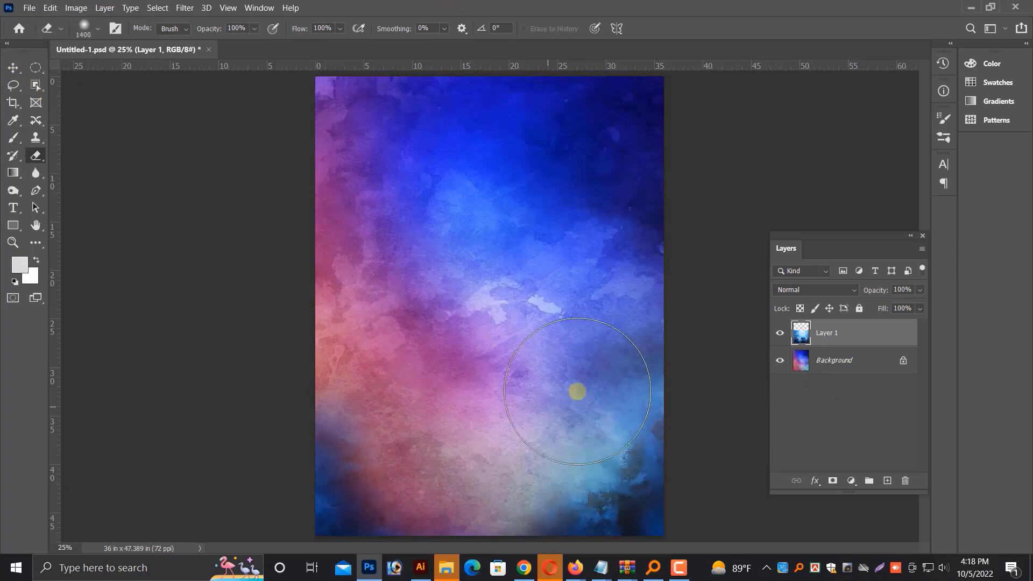
{"action": "key", "text": "ctrl+minus"}
{"action": "key", "text": "ctrl+minus"}
{"action": "key", "text": "ctrl+minus"}
{"action": "key", "text": "ctrl+plus"}
{"action": "key", "text": "ctrl+plus"}
Open the boy portrait file sheikh rasel 01.psd from the email folder on the Desktop.
{"action": "left_click", "coordinate": [29, 7]}
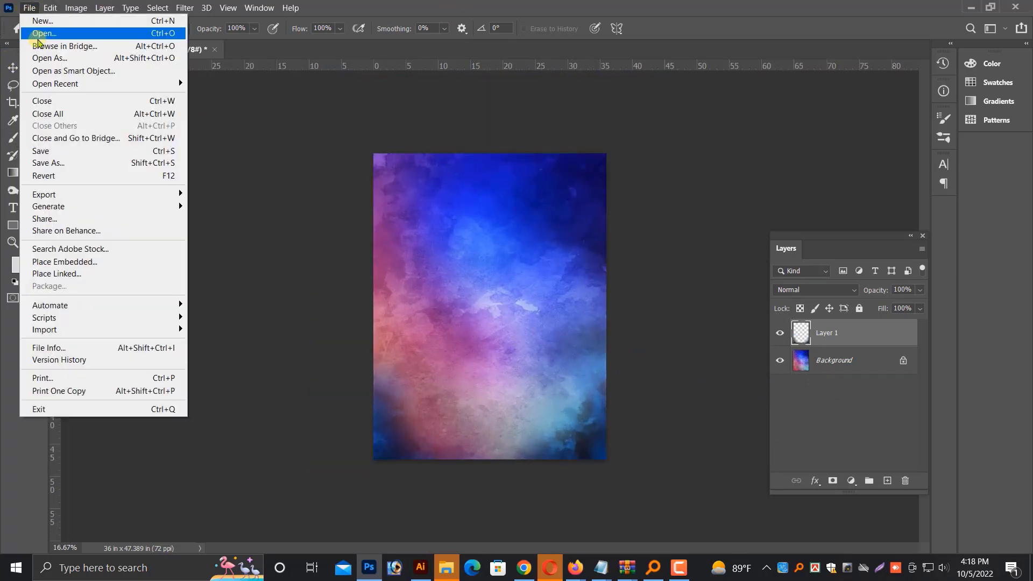
{"action": "left_click", "coordinate": [37, 31]}
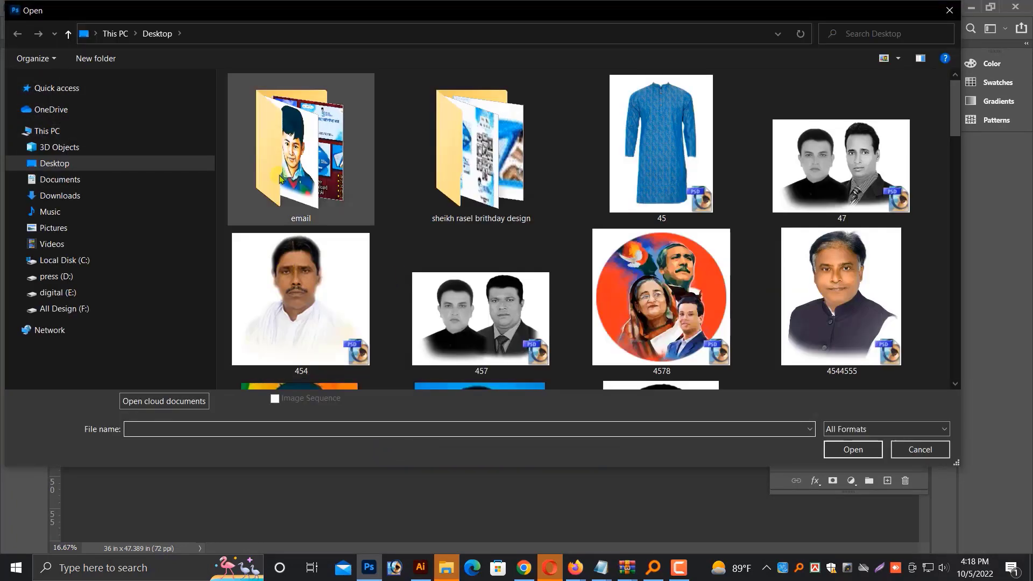
{"action": "double_click", "coordinate": [301, 150]}
{"action": "left_click", "coordinate": [484, 146]}
{"action": "key", "text": "Return"}
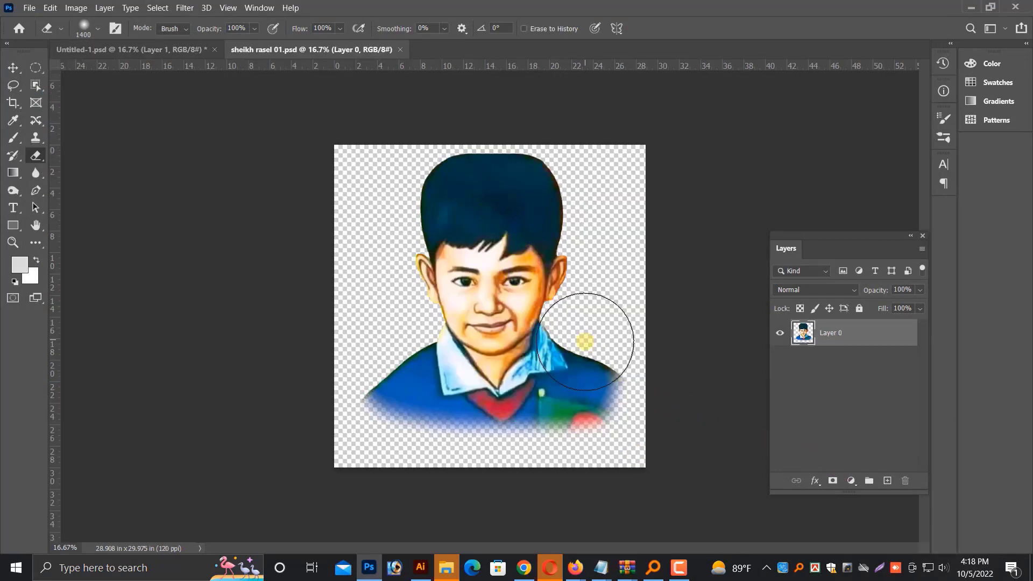
Bring the cut-out boy portrait into the Untitled-1.psd poster as a new layer.
{"action": "left_click", "coordinate": [13, 68]}
{"action": "left_click_drag", "start_coordinate": [469, 244], "coordinate": [500, 360]}
{"action": "key", "text": "ctrl+plus"}
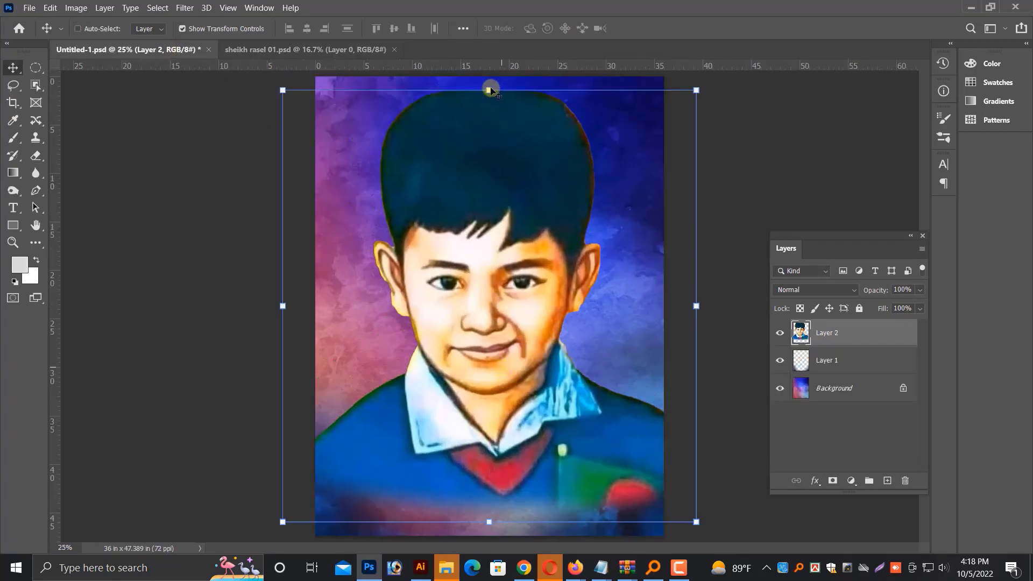
Scale the boy portrait down proportionally to fit within the poster and position it near the centre above the lower background.
{"action": "left_click_drag", "start_coordinate": [696, 308], "coordinate": [612, 296]}
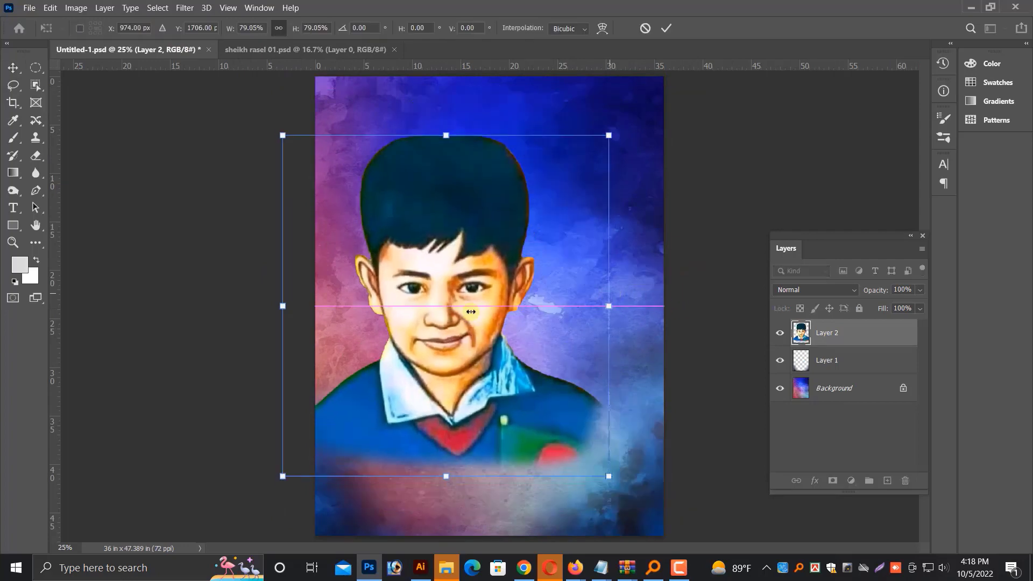
{"action": "left_click_drag", "start_coordinate": [471, 309], "coordinate": [514, 312]}
{"action": "key", "text": "Return"}
{"action": "left_click_drag", "start_coordinate": [519, 398], "coordinate": [510, 350]}
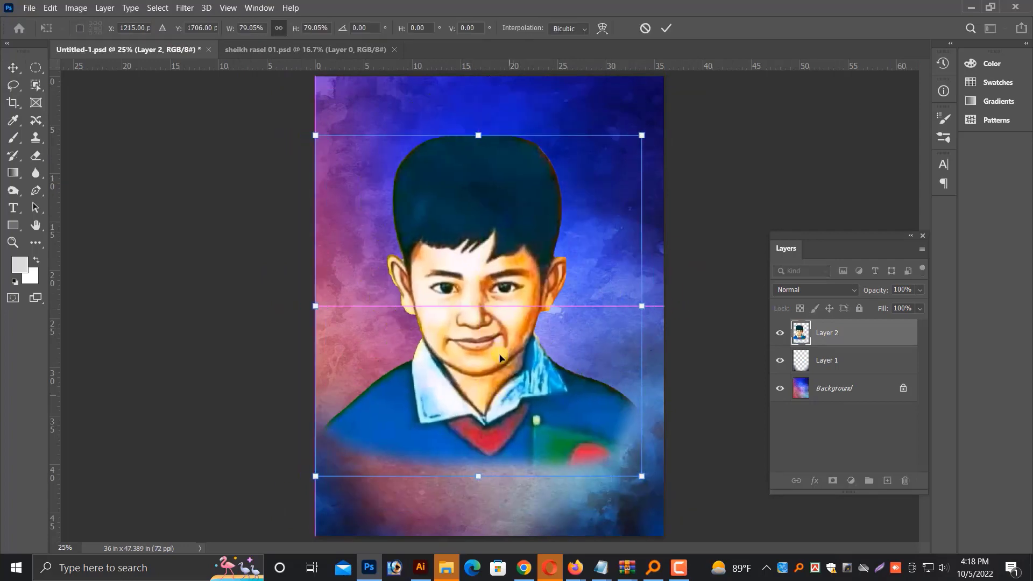
{"action": "left_click_drag", "start_coordinate": [483, 477], "coordinate": [486, 433]}
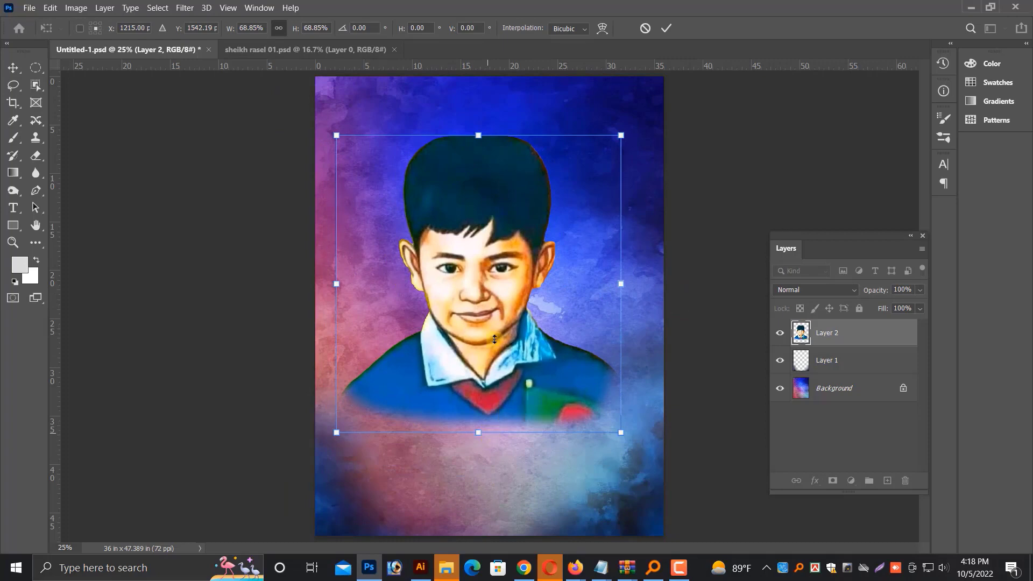
{"action": "left_click_drag", "start_coordinate": [491, 387], "coordinate": [507, 443]}
{"action": "left_click_drag", "start_coordinate": [500, 400], "coordinate": [490, 353]}
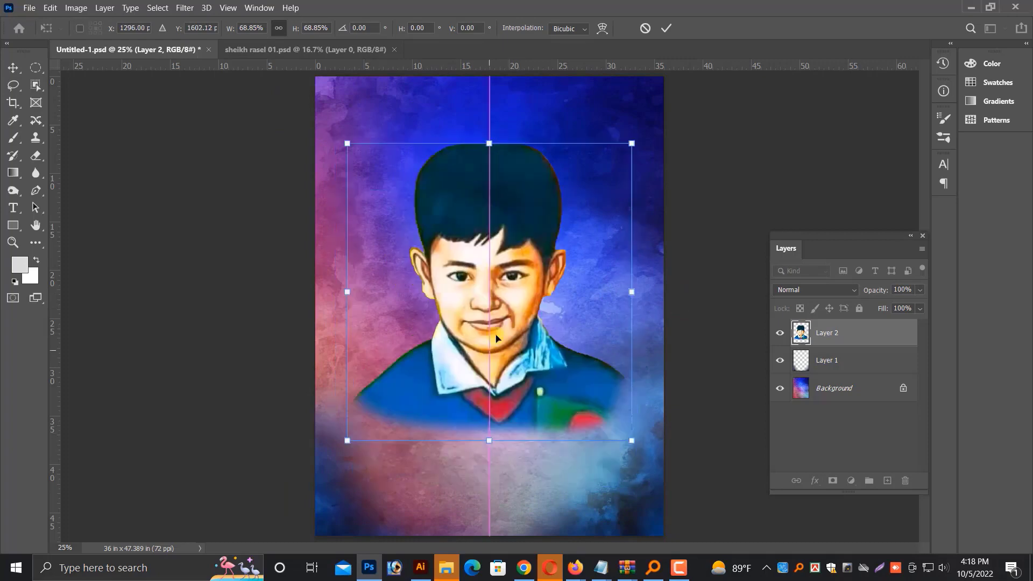
{"action": "left_click_drag", "start_coordinate": [482, 442], "coordinate": [481, 468]}
{"action": "left_click_drag", "start_coordinate": [501, 372], "coordinate": [491, 352]}
{"action": "key", "text": "Return"}
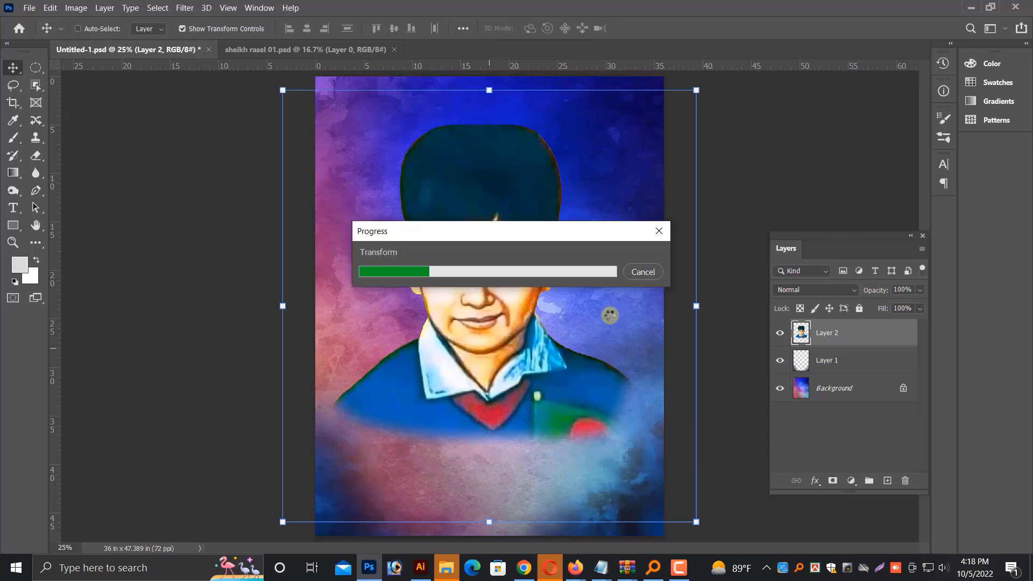
Extend the flat top of the boy's hair into a rounded outline with a soft 150 px Clone Stamp.
{"action": "key", "text": "ctrl+plus"}
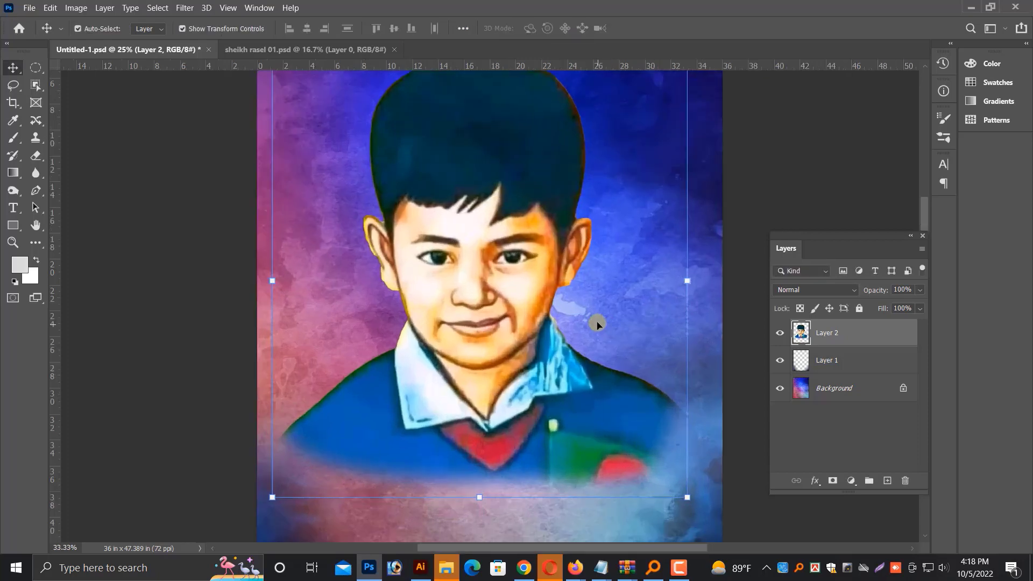
{"action": "left_click_drag", "start_coordinate": [670, 102], "coordinate": [650, 376]}
{"action": "key", "text": "ctrl+plus"}
{"action": "key", "text": "ctrl+plus"}
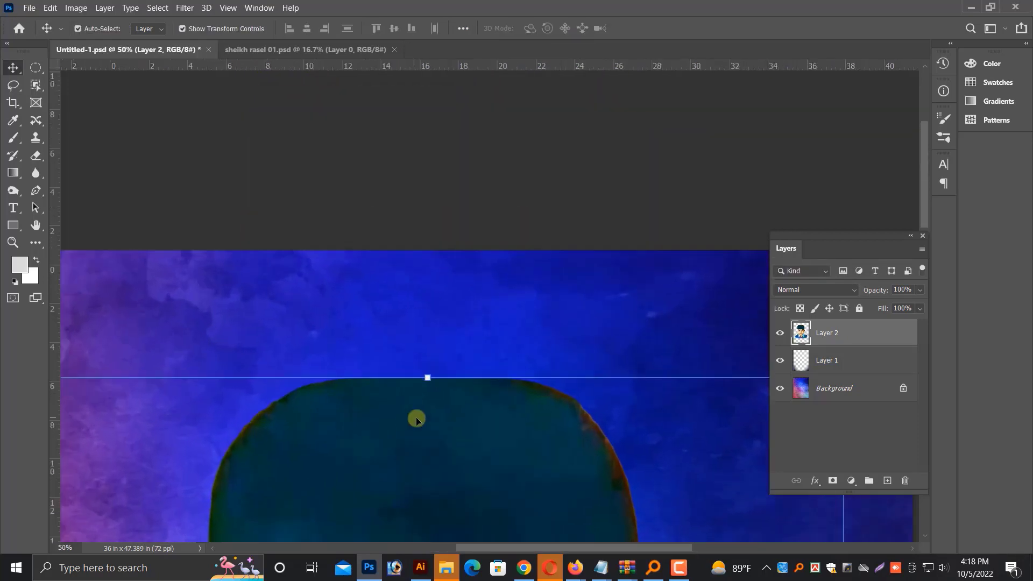
{"action": "left_click", "coordinate": [37, 156]}
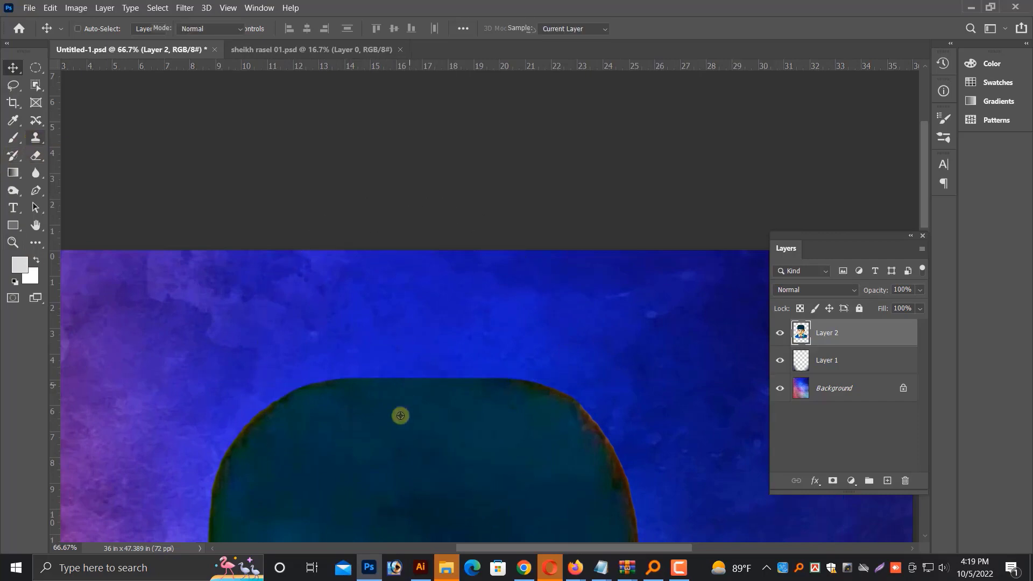
{"action": "key", "text": "p"}
{"action": "left_click", "coordinate": [46, 141]}
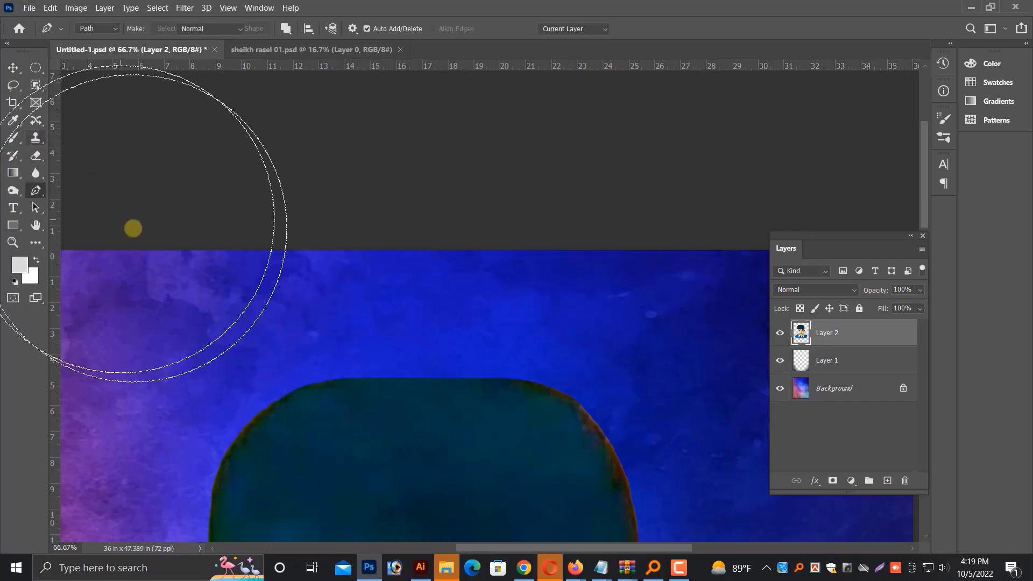
{"action": "key", "text": "bracketleft"}
{"action": "key", "text": "bracketleft"}
{"action": "key", "text": "bracketleft"}
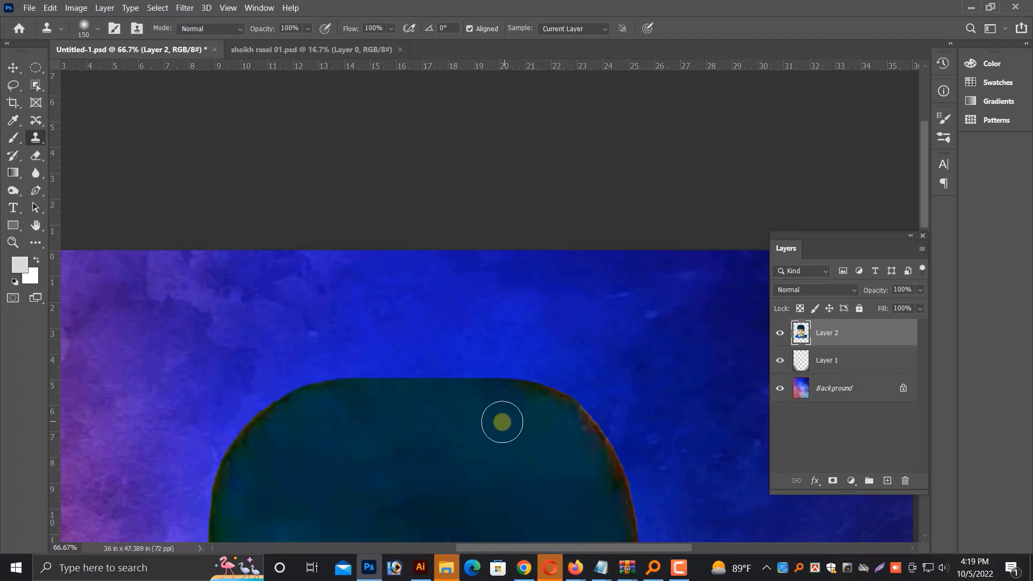
{"action": "mouse_move", "coordinate": [464, 395]}
{"action": "left_mouse_down"}
{"action": "mouse_move", "coordinate": [387, 398]}
{"action": "mouse_move", "coordinate": [337, 410]}
{"action": "mouse_move", "coordinate": [347, 398]}
{"action": "mouse_move", "coordinate": [463, 396]}
{"action": "mouse_move", "coordinate": [510, 402]}
{"action": "mouse_move", "coordinate": [502, 426]}
{"action": "mouse_move", "coordinate": [512, 399]}
{"action": "mouse_move", "coordinate": [423, 392]}
{"action": "mouse_move", "coordinate": [361, 405]}
{"action": "mouse_move", "coordinate": [339, 429]}
{"action": "mouse_move", "coordinate": [348, 399]}
{"action": "mouse_move", "coordinate": [514, 406]}
{"action": "mouse_move", "coordinate": [494, 428]}
{"action": "mouse_move", "coordinate": [387, 398]}
{"action": "mouse_move", "coordinate": [290, 417]}
{"action": "mouse_move", "coordinate": [595, 459]}
{"action": "left_mouse_up"}
{"action": "left_click", "coordinate": [502, 425], "text": "alt"}
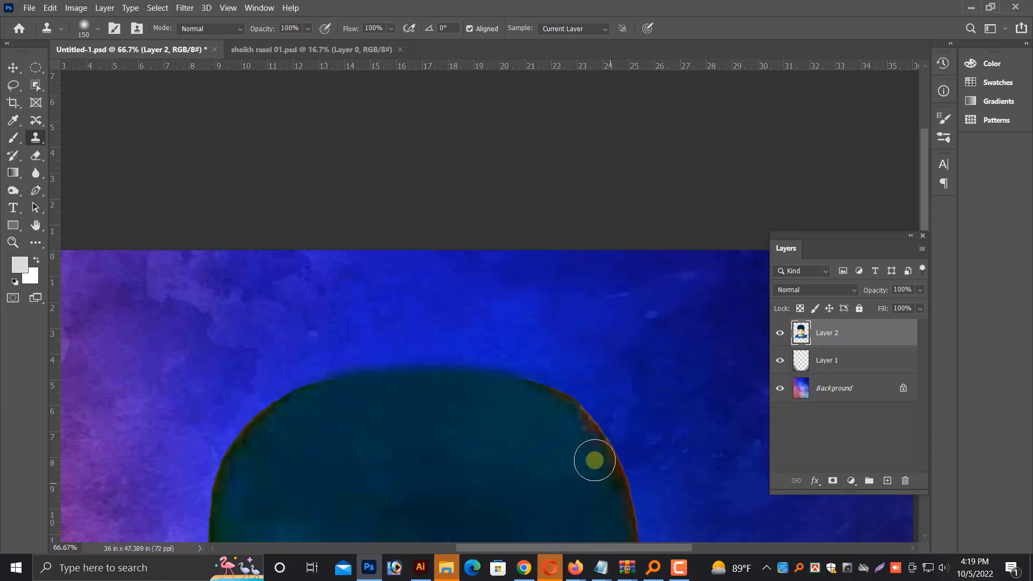
Clone dark hair over the reddish fringe along the upper right edge of the boy's hair.
{"action": "scroll", "coordinate": [448, 171], "scroll_direction": "down", "scroll_amount": 5}
{"action": "mouse_move", "coordinate": [582, 249]}
{"action": "left_mouse_down"}
{"action": "mouse_move", "coordinate": [619, 376]}
{"action": "mouse_move", "coordinate": [616, 413]}
{"action": "left_mouse_up"}
{"action": "left_click", "coordinate": [13, 67]}
{"action": "scroll", "coordinate": [484, 249], "scroll_direction": "down", "scroll_amount": 2}
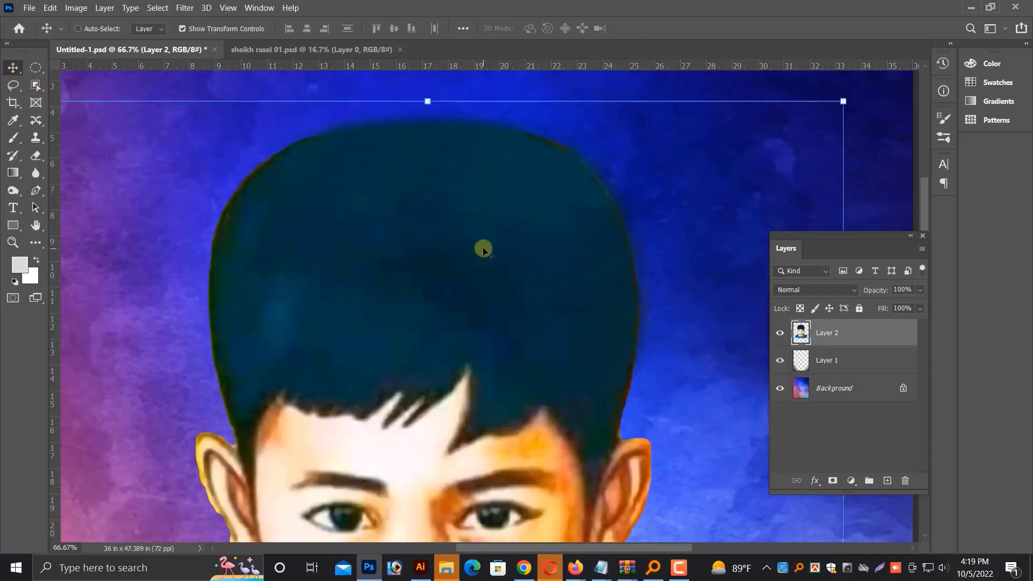
{"action": "key", "text": "ctrl+minus"}
{"action": "key", "text": "ctrl+minus"}
{"action": "key", "text": "ctrl+plus"}
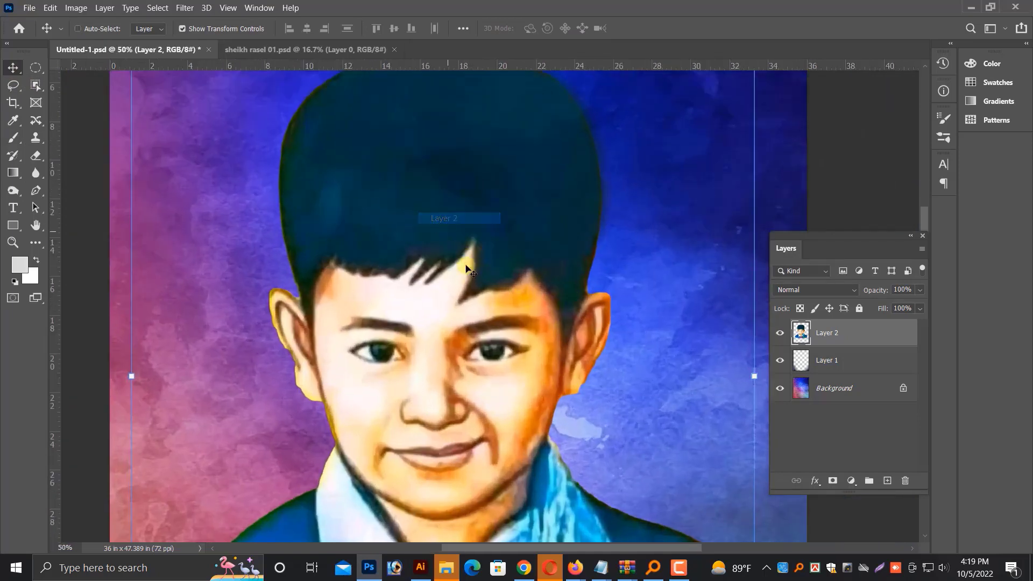
{"action": "scroll", "coordinate": [441, 279], "scroll_direction": "down", "scroll_amount": 3}
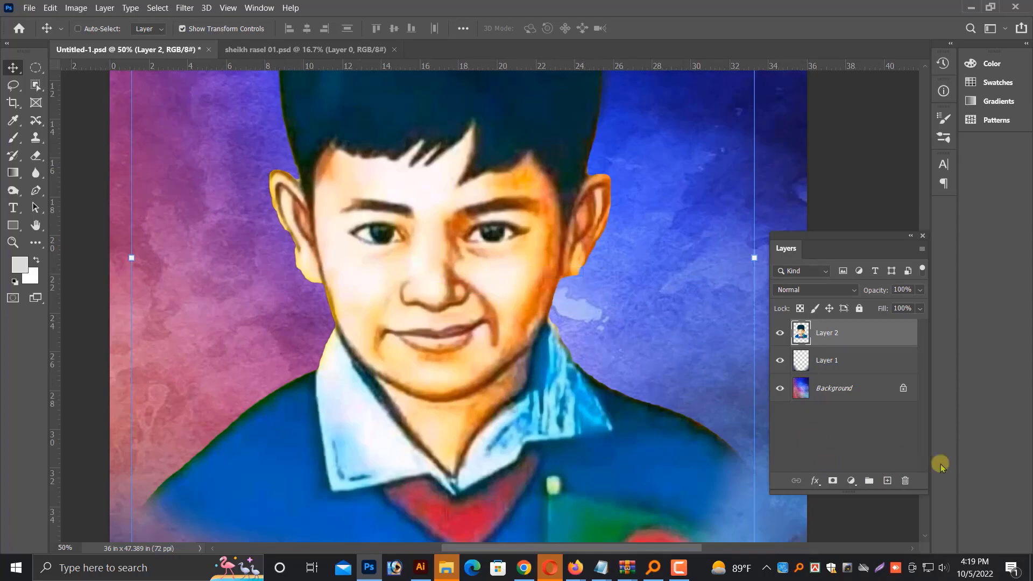
Add an empty layer above the portrait and set the foreground colour to red, ff0000.
{"action": "left_click", "coordinate": [887, 481]}
{"action": "left_click", "coordinate": [22, 269]}
{"action": "left_click", "coordinate": [213, 325]}
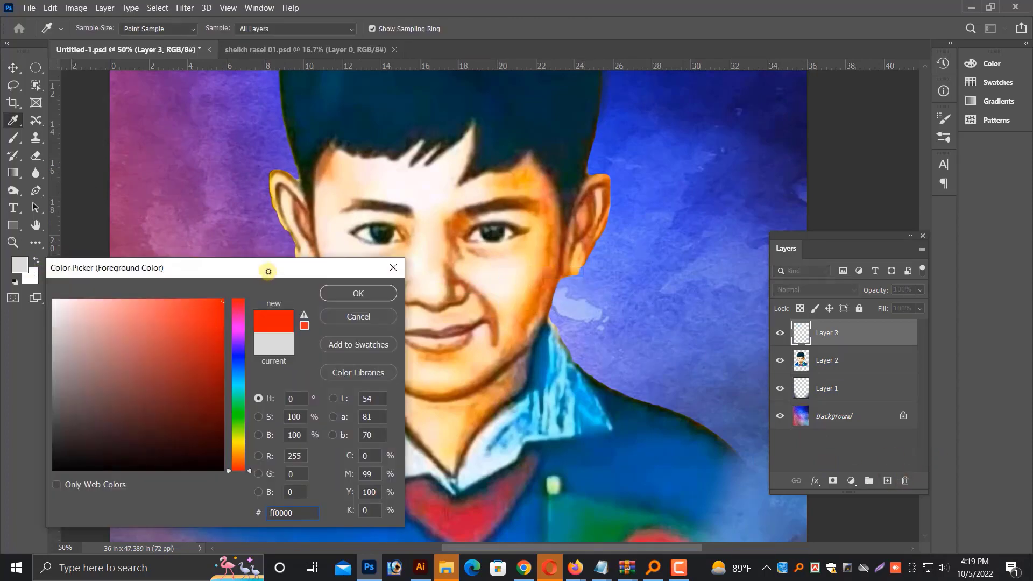
{"action": "key", "text": "Return"}
Set up the Brush tool with a soft round tip at 400 px and 0% hardness.
{"action": "left_click", "coordinate": [14, 141]}
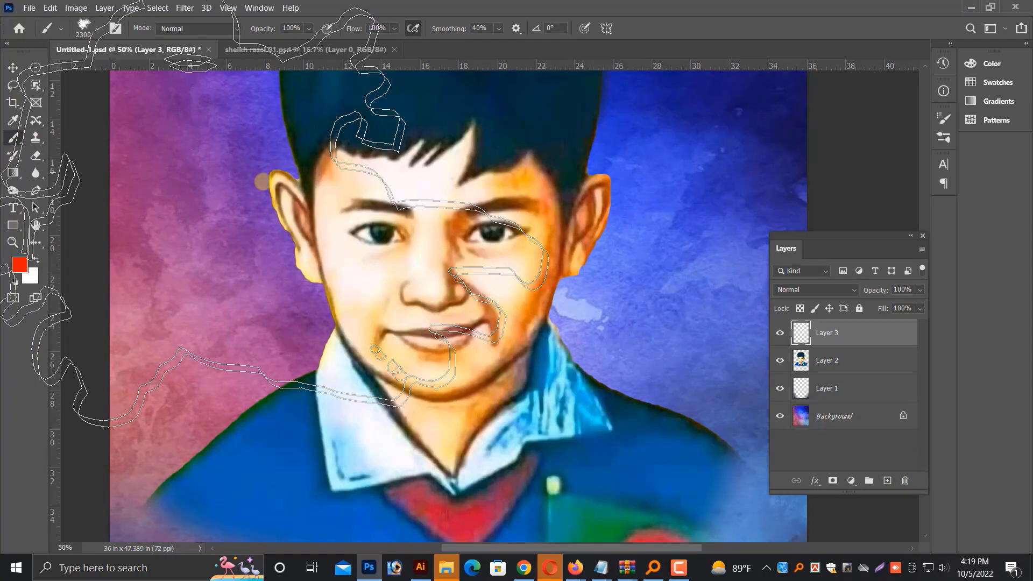
{"action": "left_click_drag", "start_coordinate": [371, 253], "coordinate": [555, 340]}
{"action": "key", "text": "ctrl+z"}
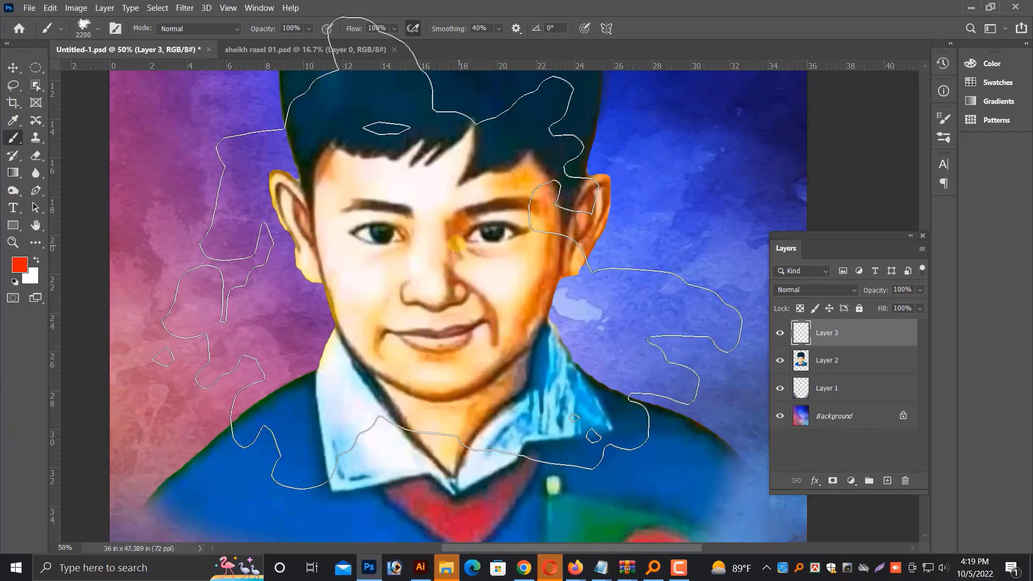
{"action": "key", "text": "bracketleft"}
{"action": "key", "text": "bracketleft"}
{"action": "key", "text": "bracketleft"}
{"action": "key", "text": "bracketleft"}
{"action": "key", "text": "bracketleft"}
{"action": "key", "text": "bracketleft"}
{"action": "key", "text": "bracketleft"}
{"action": "key", "text": "bracketleft"}
{"action": "key", "text": "bracketleft"}
{"action": "key", "text": "bracketleft"}
{"action": "key", "text": "bracketleft"}
{"action": "key", "text": "bracketleft"}
{"action": "key", "text": "bracketleft"}
{"action": "key", "text": "bracketleft"}
{"action": "key", "text": "bracketleft"}
{"action": "key", "text": "bracketleft"}
{"action": "key", "text": "bracketleft"}
{"action": "key", "text": "bracketleft"}
{"action": "key", "text": "bracketleft"}
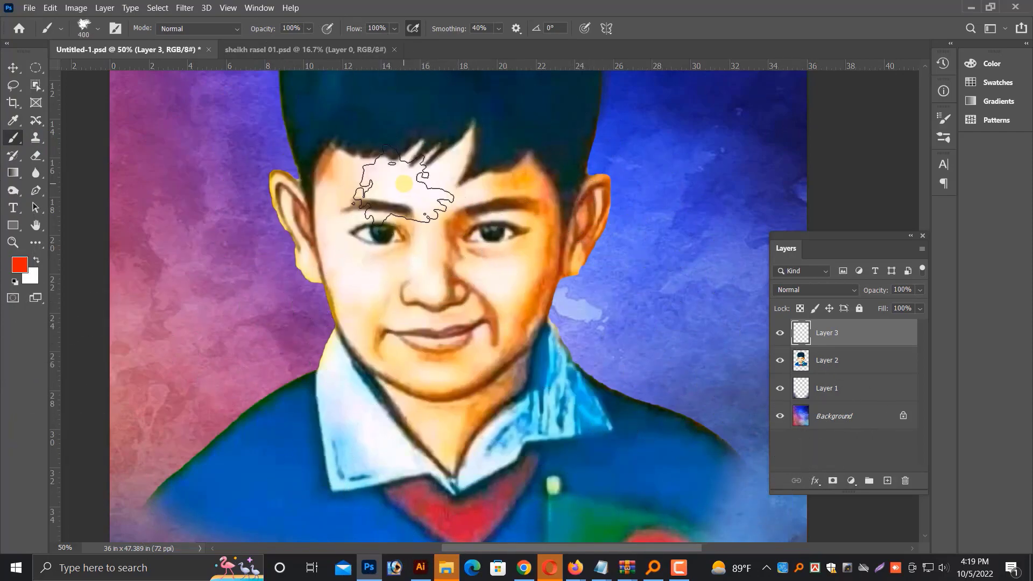
{"action": "right_click", "coordinate": [437, 216]}
{"action": "left_click", "coordinate": [451, 299]}
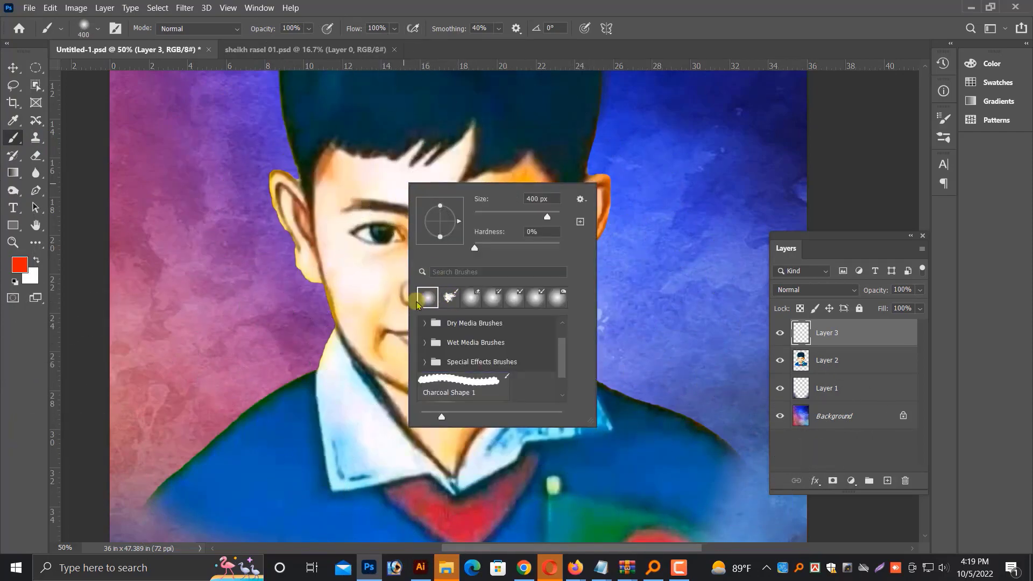
{"action": "key", "text": "Return"}
{"action": "left_click", "coordinate": [385, 226]}
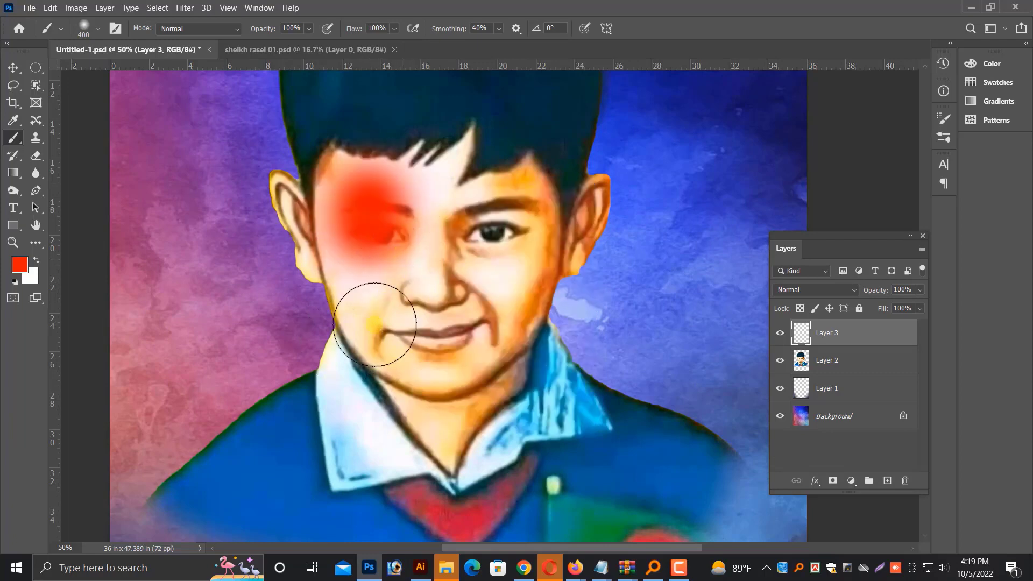
{"action": "key", "text": "ctrl+z"}
{"action": "key", "text": "ctrl+z"}
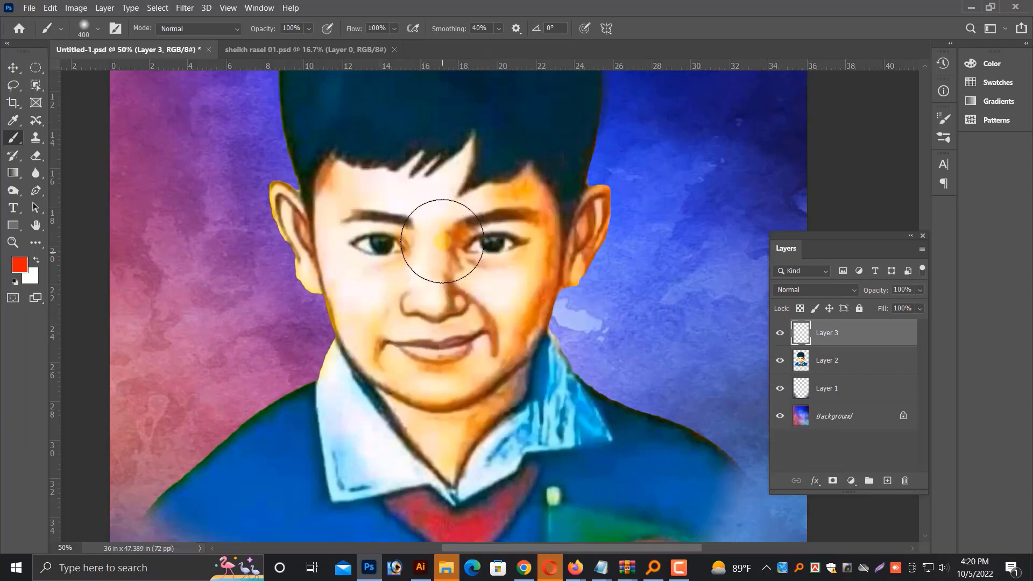
{"action": "scroll", "coordinate": [441, 243], "scroll_direction": "up", "scroll_amount": 1}
{"action": "key", "text": "]"}
{"action": "key", "text": "]"}
{"action": "left_click", "coordinate": [390, 216]}
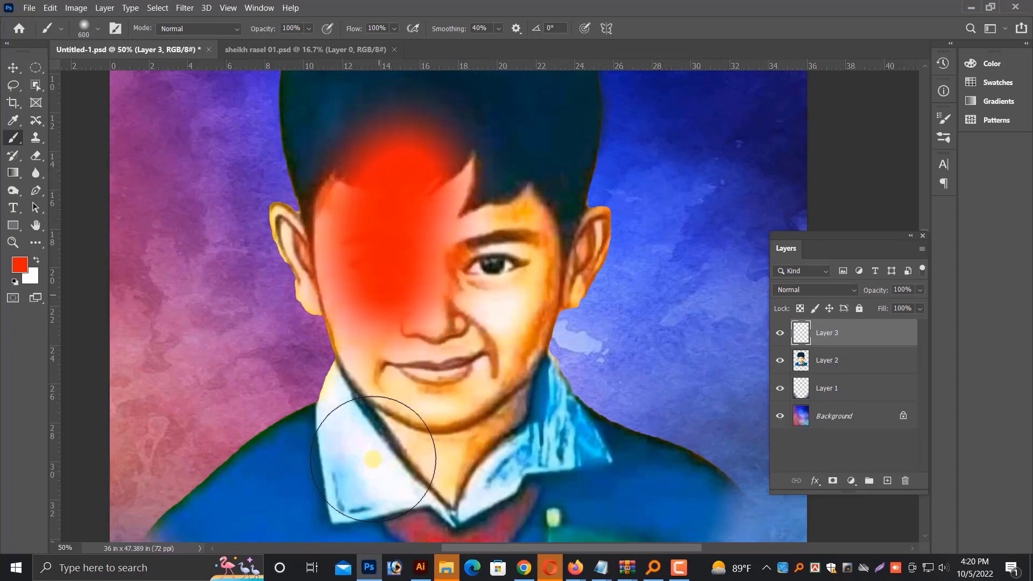
{"action": "key", "text": "ctrl+z"}
Paint soft red over the left half of the boy's face, from forehead to chin, with a 500 px brush.
{"action": "right_click", "coordinate": [405, 234]}
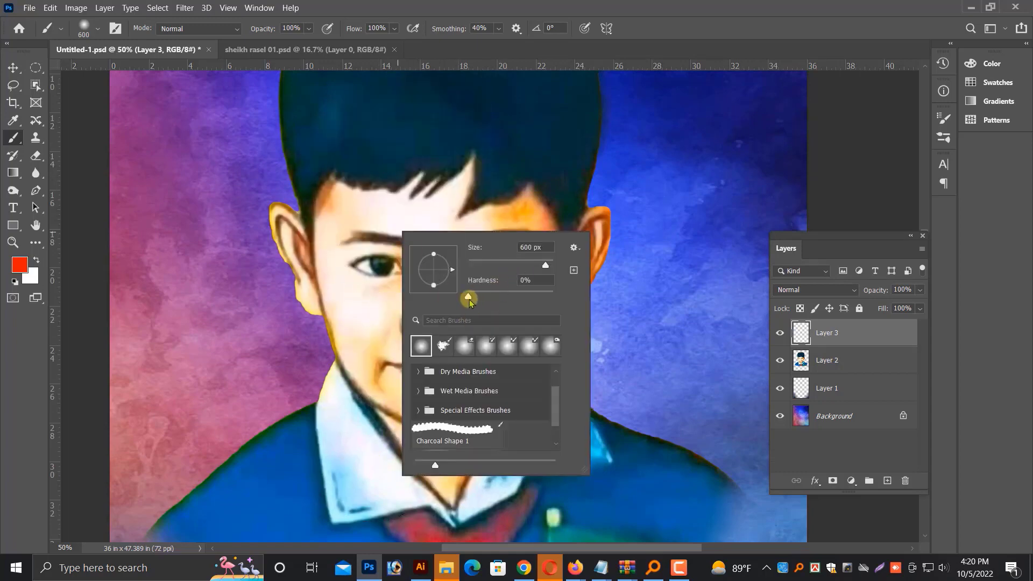
{"action": "left_click", "coordinate": [527, 265]}
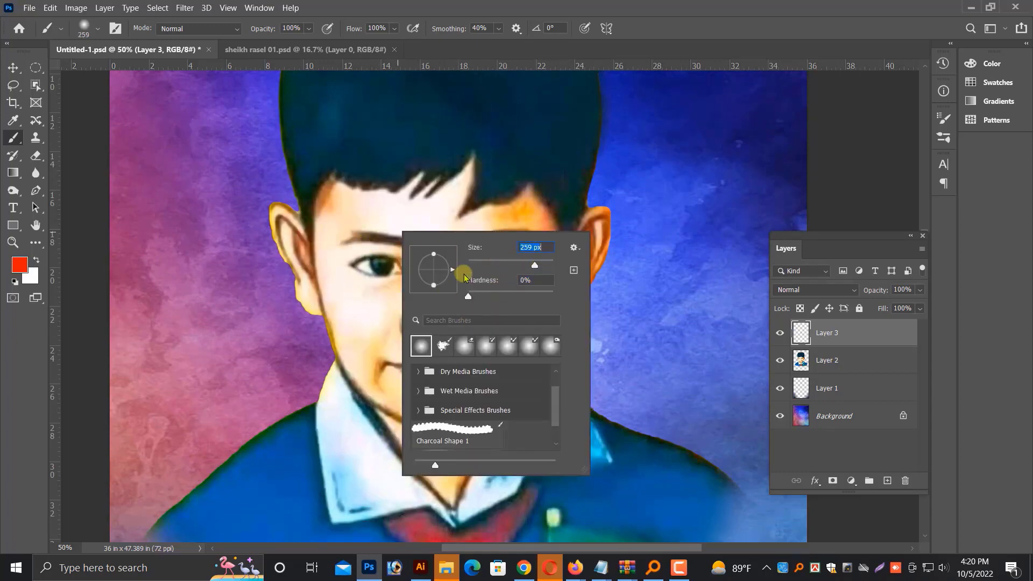
{"action": "key", "text": "Return"}
{"action": "key", "text": "]"}
{"action": "key", "text": "]"}
{"action": "key", "text": "]"}
{"action": "left_click", "coordinate": [351, 156]}
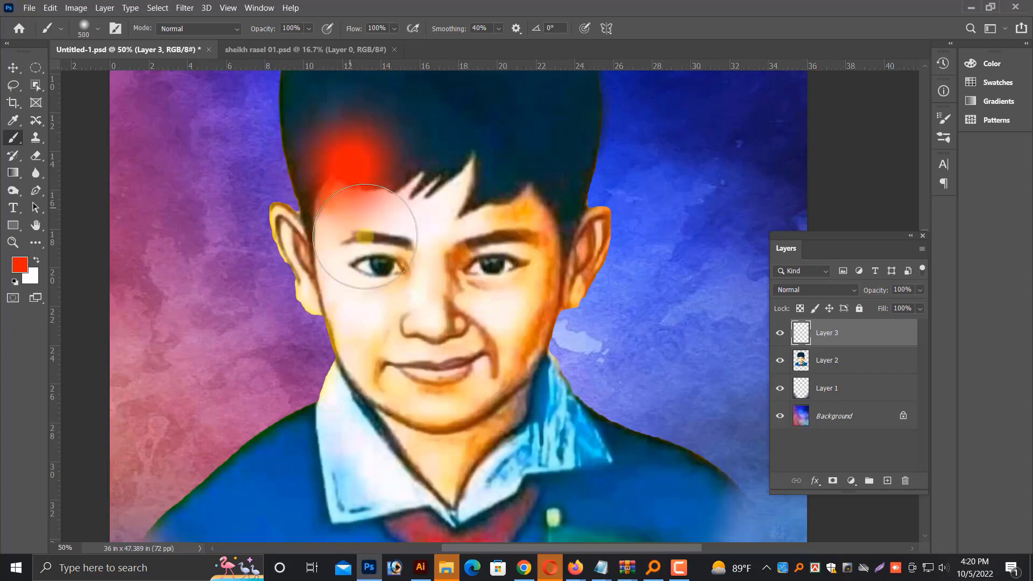
{"action": "left_click_drag", "start_coordinate": [365, 237], "coordinate": [388, 369]}
Set the red paint layer's blend mode to Color Burn.
{"action": "key", "text": "ctrl+t"}
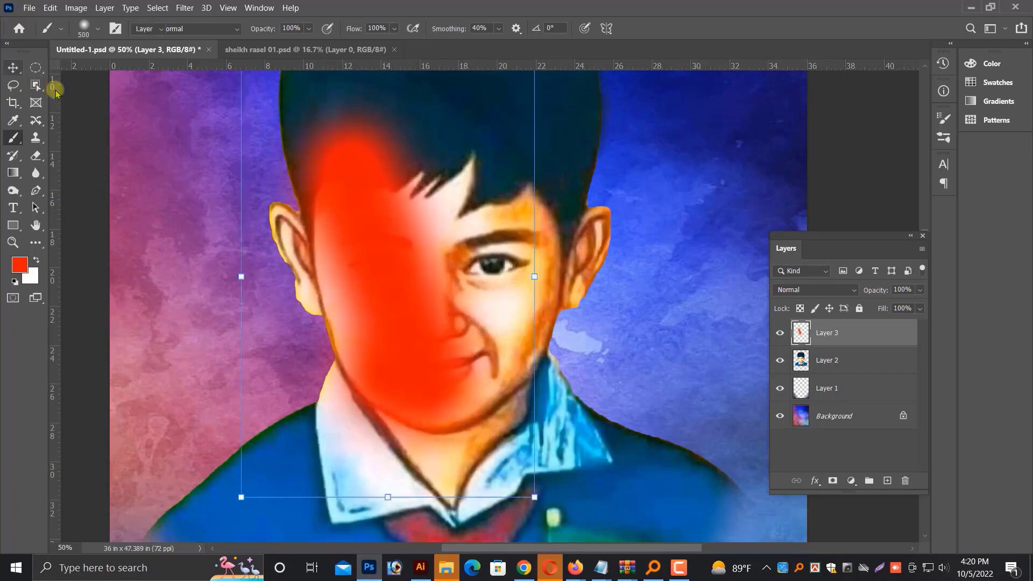
{"action": "key", "text": "v"}
{"action": "left_click", "coordinate": [820, 294]}
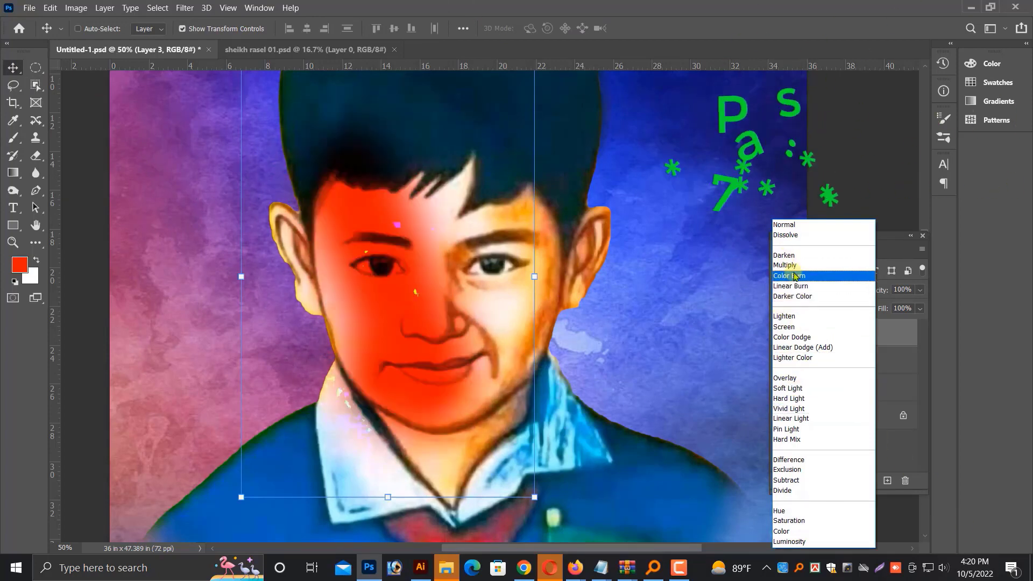
{"action": "left_click", "coordinate": [795, 276]}
Set the background colour to yellow and recolour the painted face area with it, preserving the layer's transparency.
{"action": "left_click", "coordinate": [30, 277]}
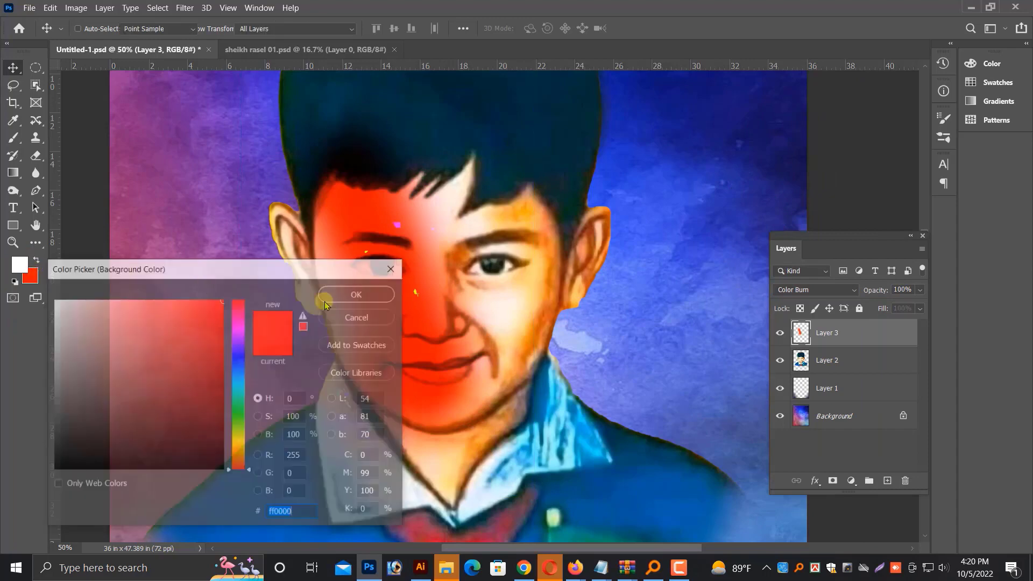
{"action": "type", "text": "0"}
{"action": "key", "text": "Return"}
{"action": "key", "text": "ctrl+shift+BackSpace"}
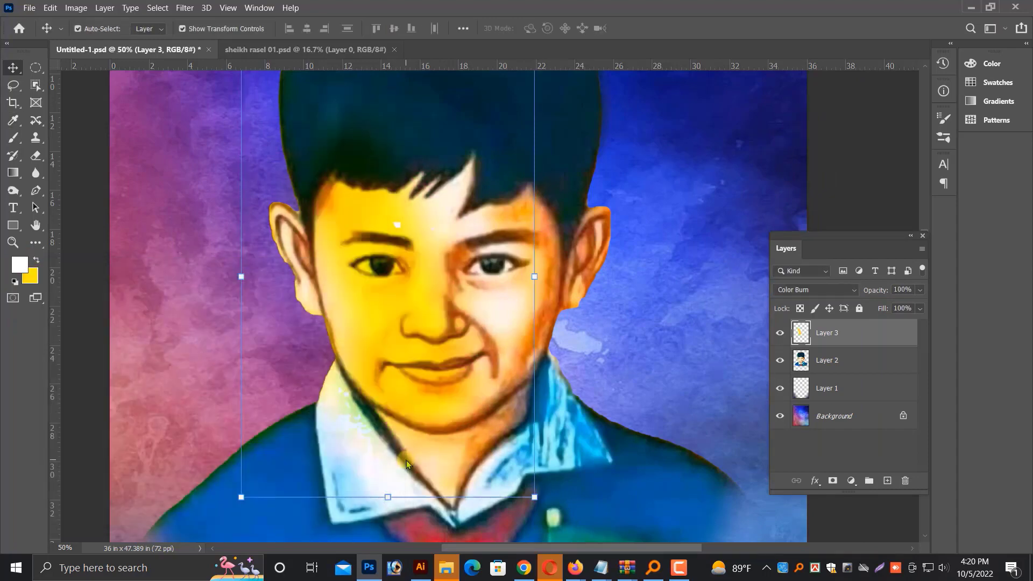
{"action": "scroll", "coordinate": [485, 427], "scroll_direction": "up", "scroll_amount": 1}
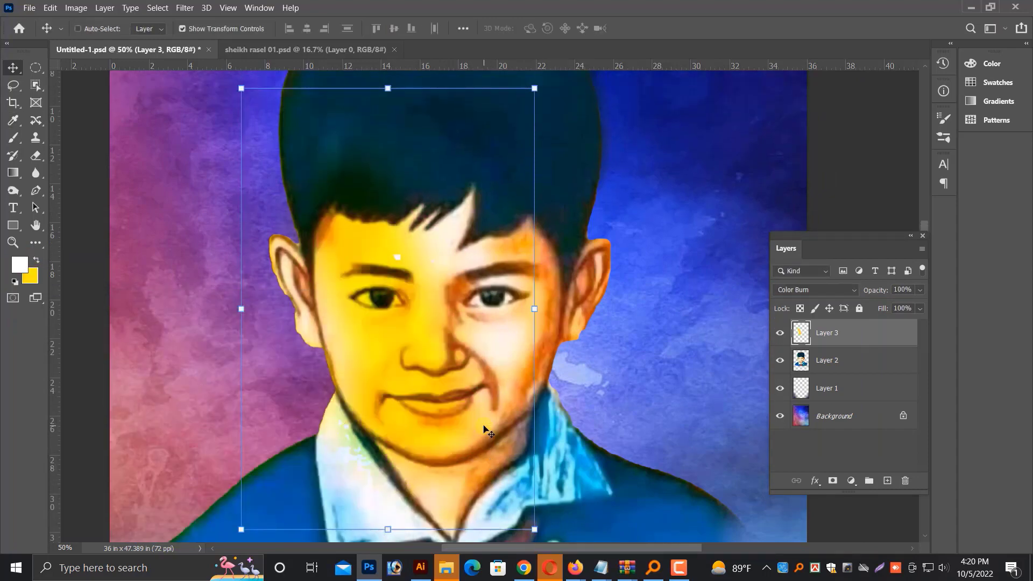
{"action": "scroll", "coordinate": [496, 365], "scroll_direction": "down", "scroll_amount": 1}
{"action": "right_click", "coordinate": [487, 333]}
{"action": "left_click", "coordinate": [506, 352]}
{"action": "right_click", "coordinate": [439, 346]}
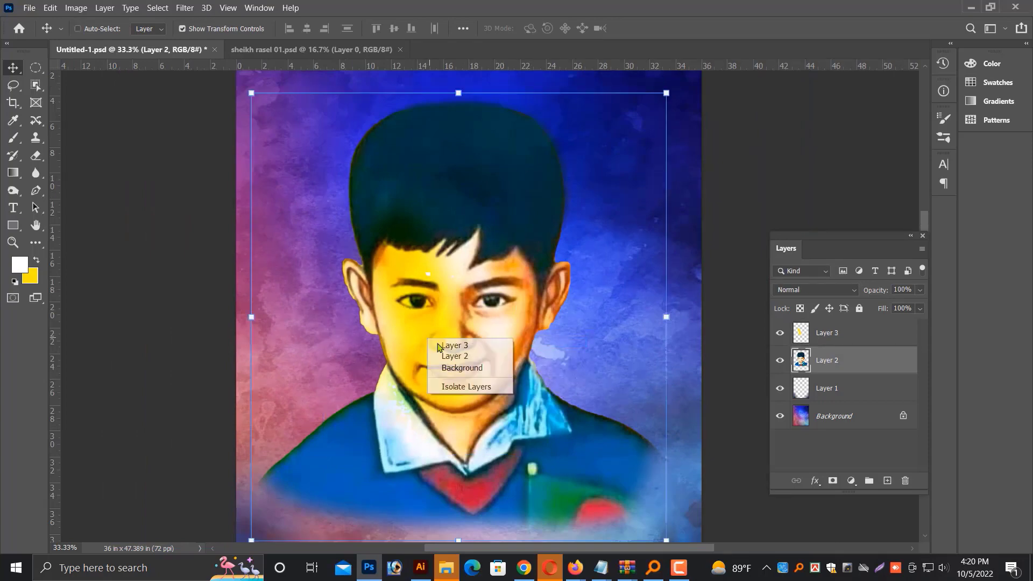
{"action": "left_click", "coordinate": [439, 346]}
{"action": "key", "text": "ctrl+plus"}
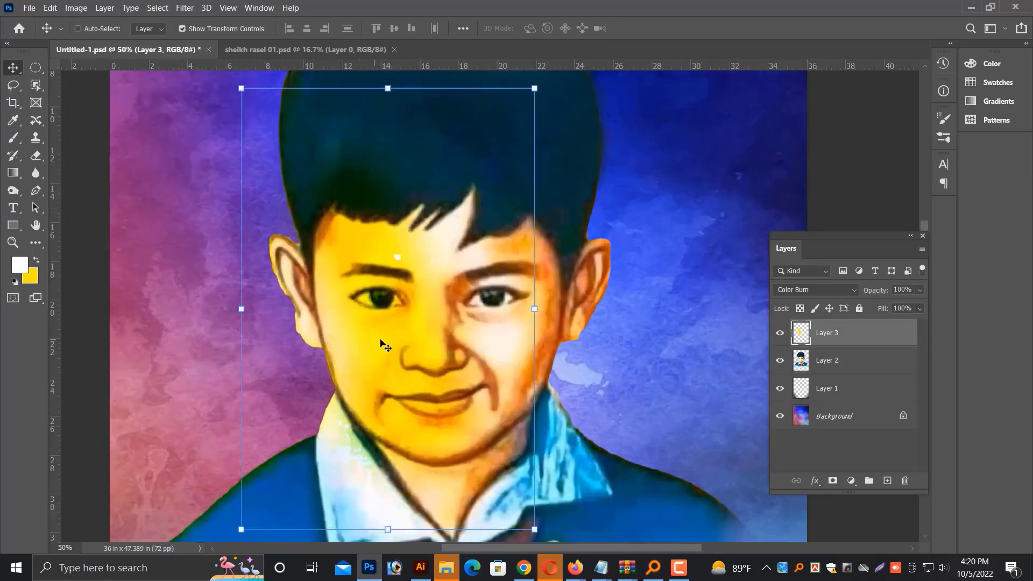
{"action": "scroll", "coordinate": [408, 355], "scroll_direction": "down", "scroll_amount": 1}
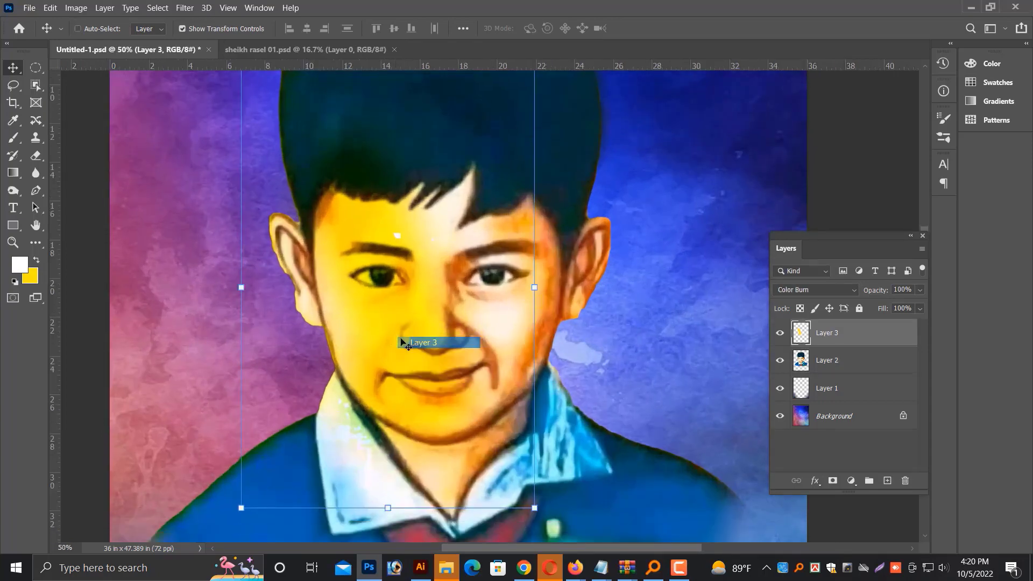
Try recolouring the yellow paint over the face with a magenta-pink background colour, preserving the layer's transparency, and undo the fill.
{"action": "left_click", "coordinate": [33, 277]}
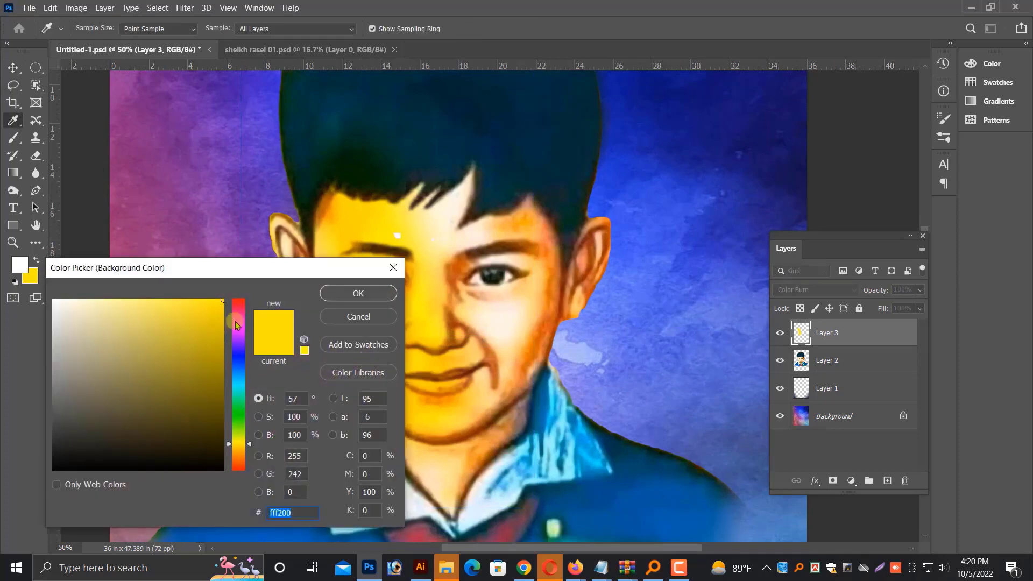
{"action": "left_click_drag", "start_coordinate": [234, 321], "coordinate": [241, 289]}
{"action": "key", "text": "Return"}
{"action": "left_click", "coordinate": [30, 276]}
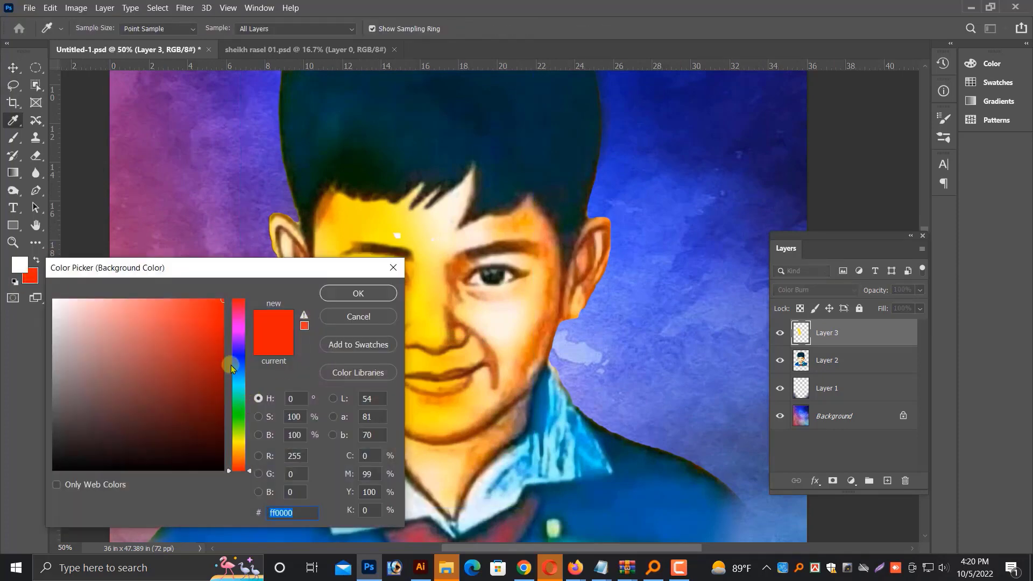
{"action": "left_click_drag", "start_coordinate": [232, 369], "coordinate": [243, 324]}
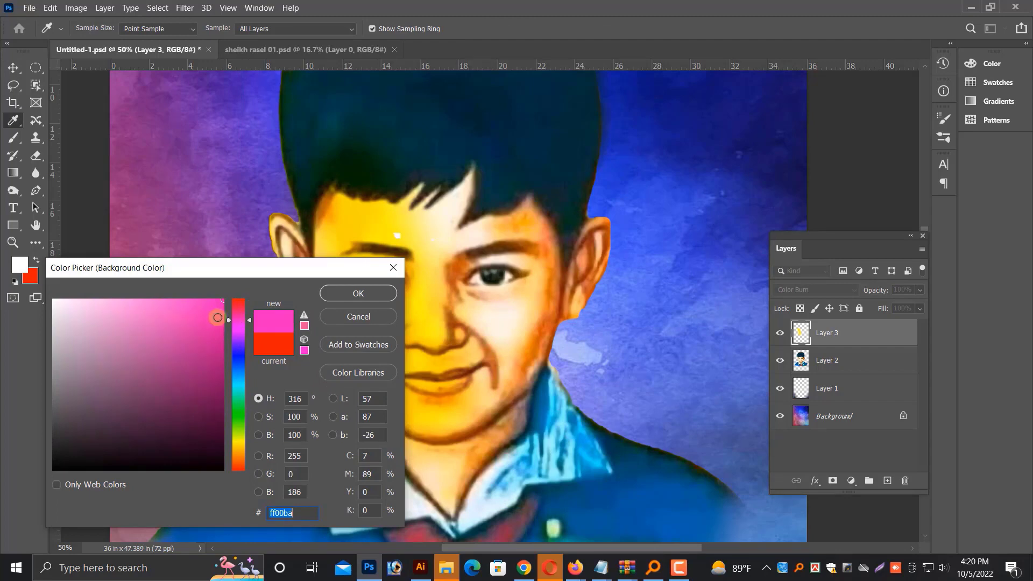
{"action": "left_click", "coordinate": [222, 304]}
{"action": "key", "text": "Return"}
{"action": "key", "text": "ctrl+shift+BackSpace"}
{"action": "key", "text": "ctrl+minus"}
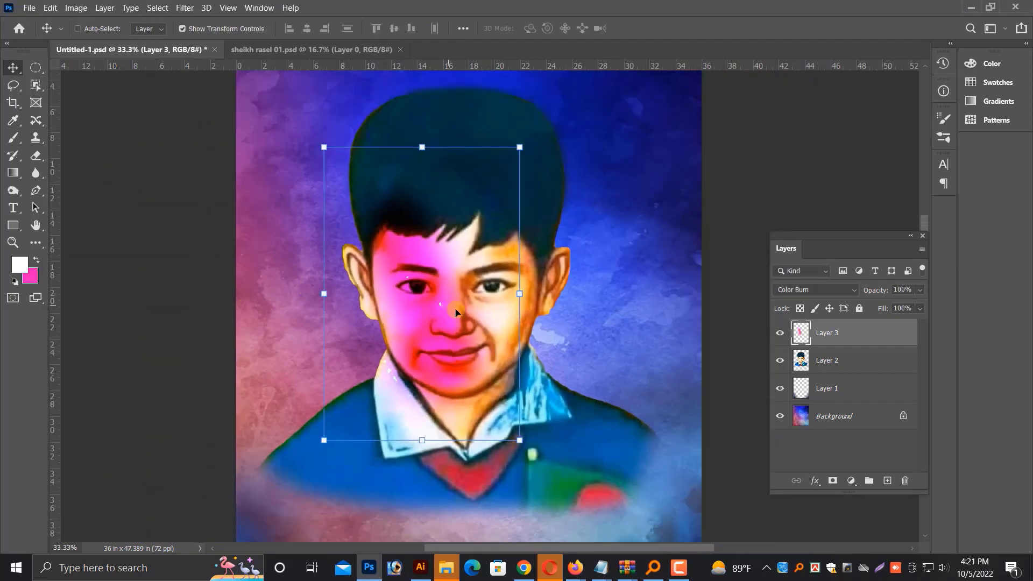
{"action": "key", "text": "ctrl+z"}
Merge the yellow face-paint layer with the boy's portrait layer.
{"action": "right_click", "coordinate": [526, 314]}
{"action": "left_click", "coordinate": [536, 316]}
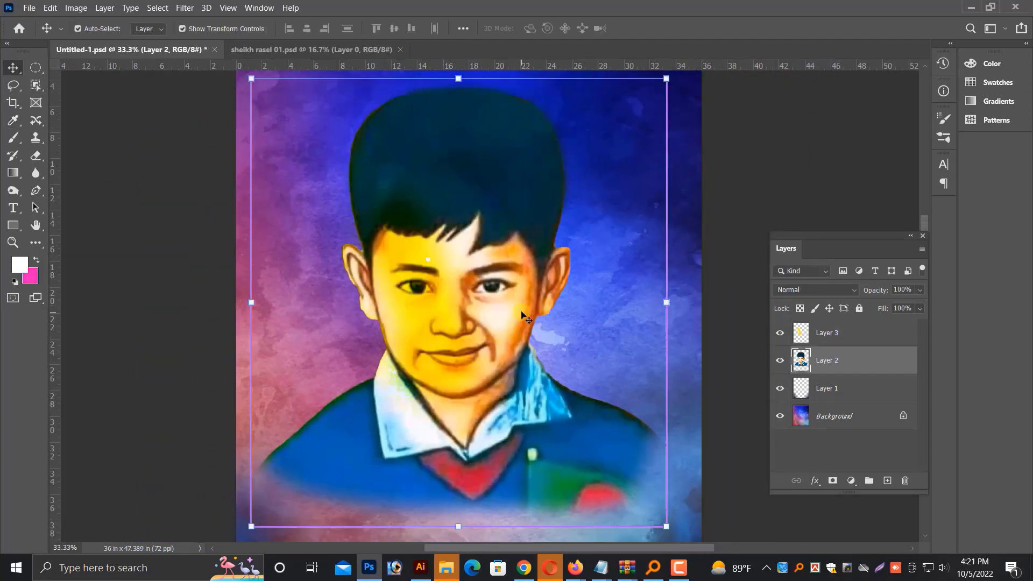
{"action": "right_click", "coordinate": [438, 340]}
{"action": "left_click", "coordinate": [444, 330]}
{"action": "right_click", "coordinate": [467, 132]}
{"action": "left_click", "coordinate": [479, 175], "text": "shift"}
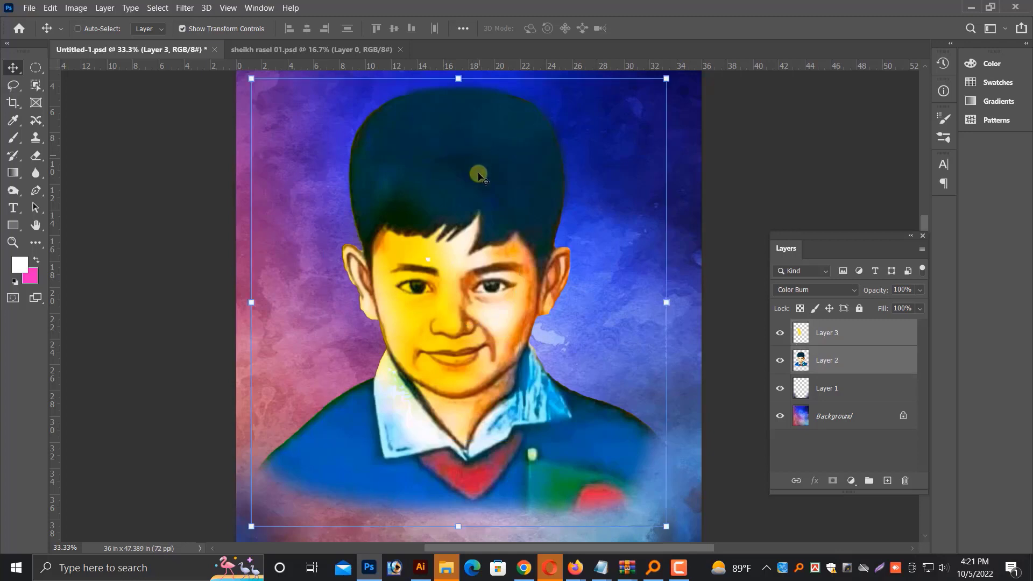
{"action": "key", "text": "ctrl+e"}
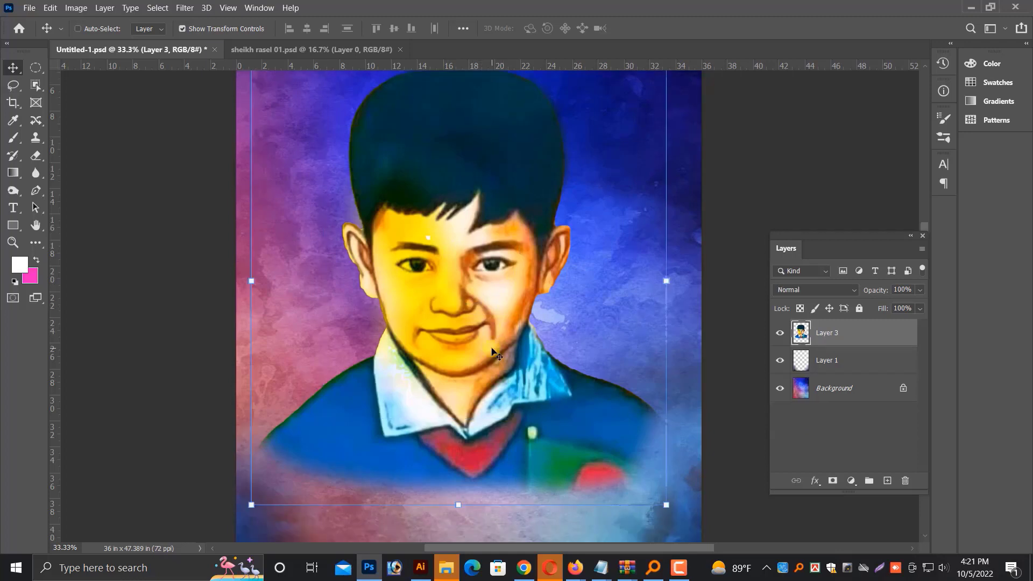
Scale the merged portrait to 90.65%, centring it horizontally on the poster, and enlarge the result to 106.87%.
{"action": "key", "text": "ctrl+minus"}
{"action": "key", "text": "ctrl+minus"}
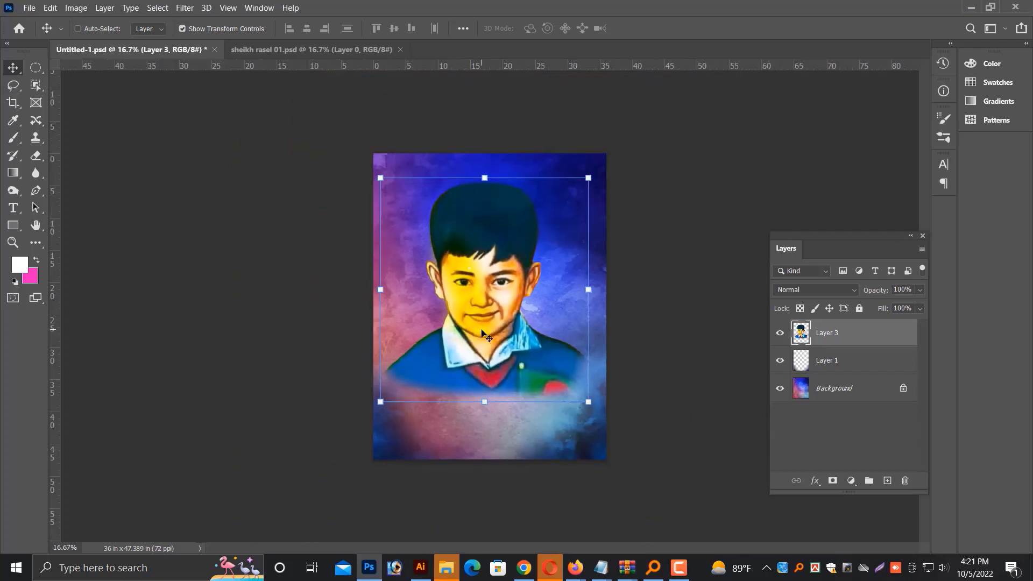
{"action": "left_click_drag", "start_coordinate": [479, 397], "coordinate": [479, 382]}
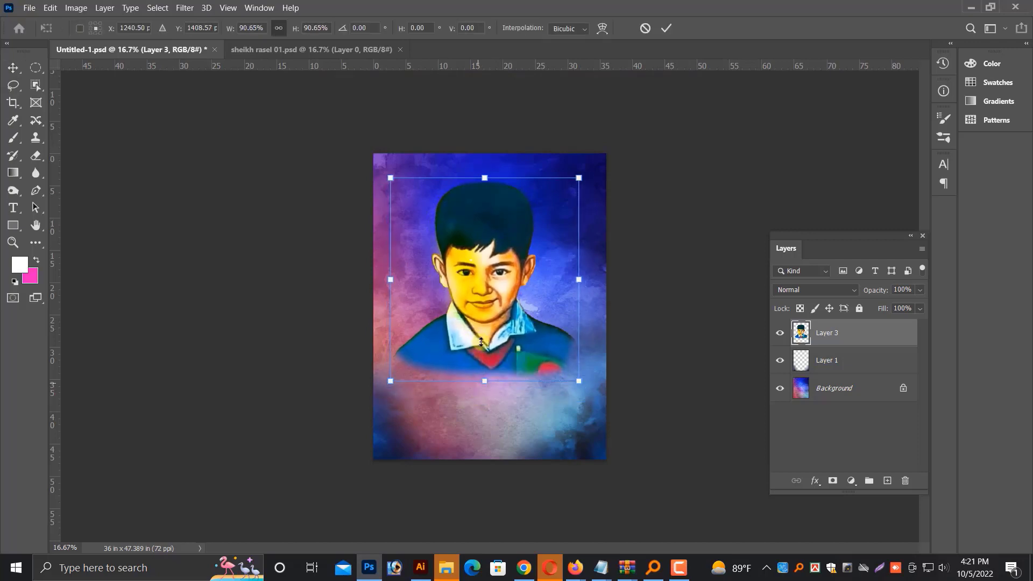
{"action": "left_click_drag", "start_coordinate": [482, 342], "coordinate": [499, 310]}
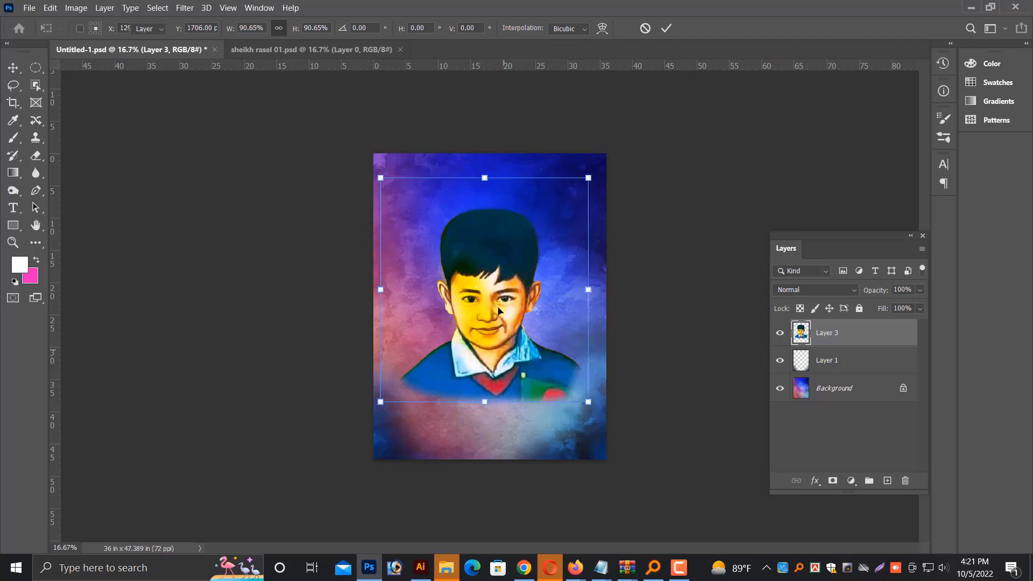
{"action": "key", "text": "ctrl+z"}
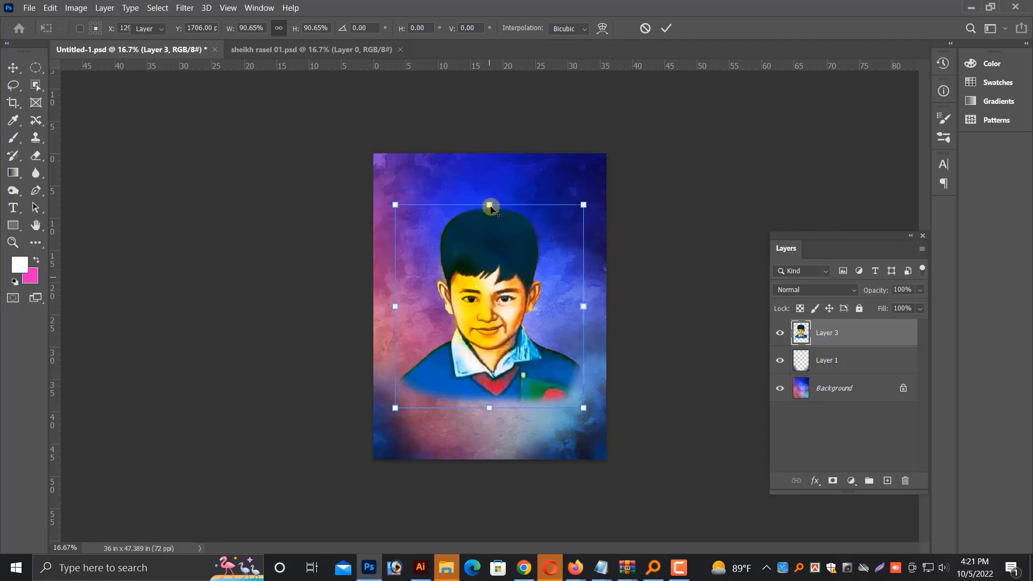
{"action": "key", "text": "ctrl+plus"}
{"action": "key", "text": "Return"}
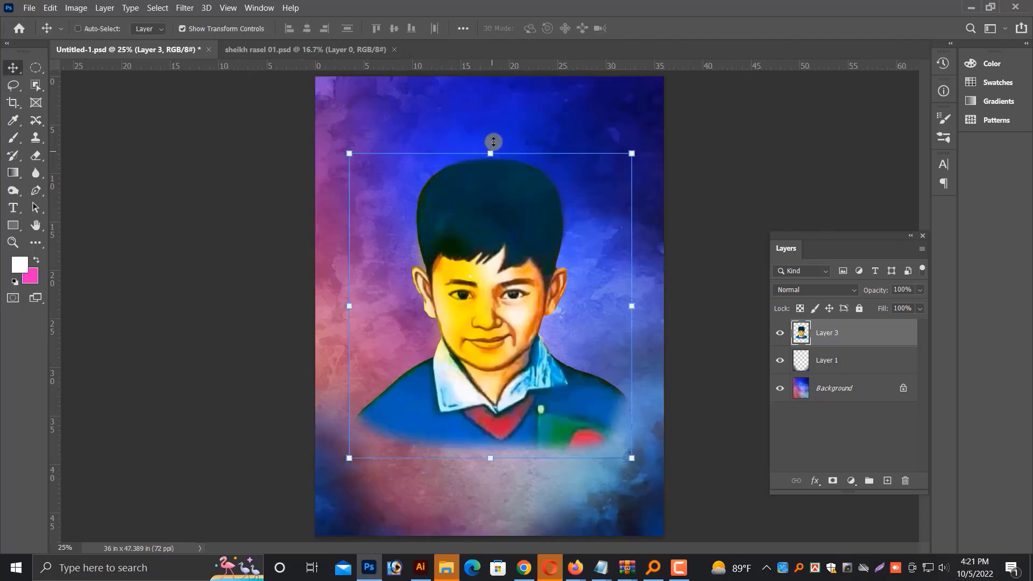
{"action": "left_click_drag", "start_coordinate": [494, 142], "coordinate": [492, 129]}
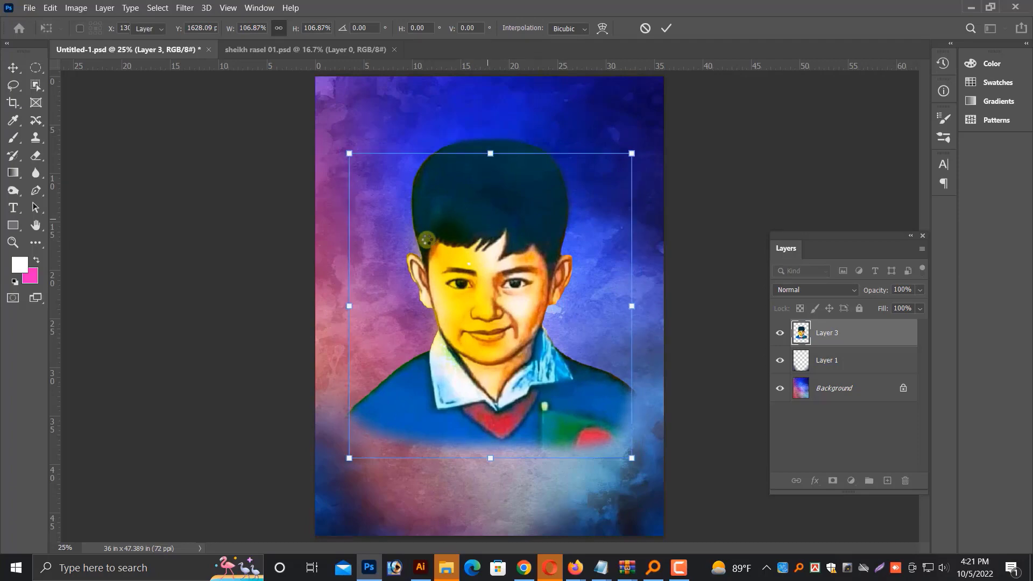
{"action": "key", "text": "Return"}
Save the poster to the Desktop on this computer as Untitled-165.psd with Maximize Compatibility enabled.
{"action": "key", "text": "ctrl+s"}
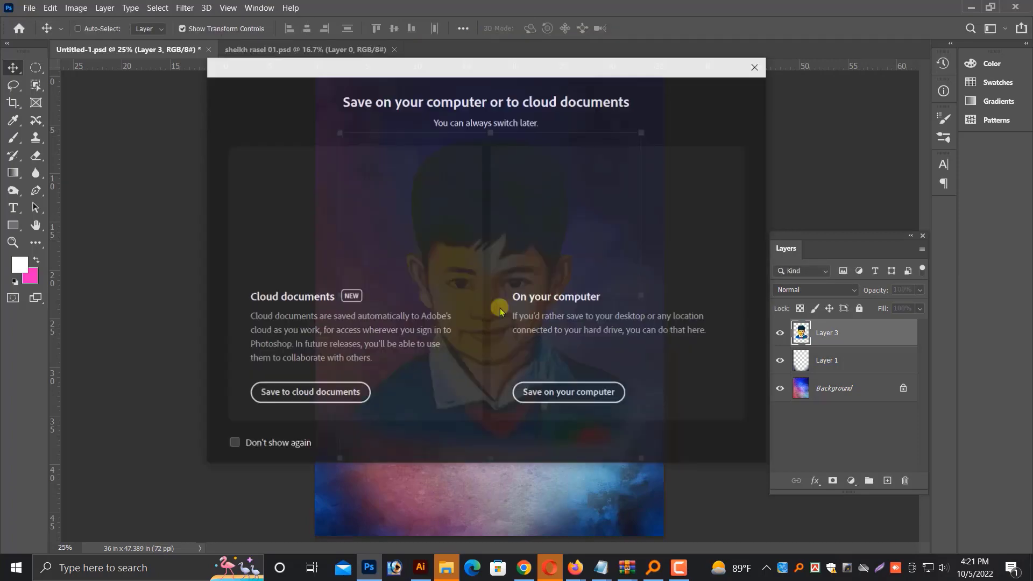
{"action": "left_click", "coordinate": [607, 403]}
{"action": "scroll", "coordinate": [102, 269], "scroll_direction": "down", "scroll_amount": 3}
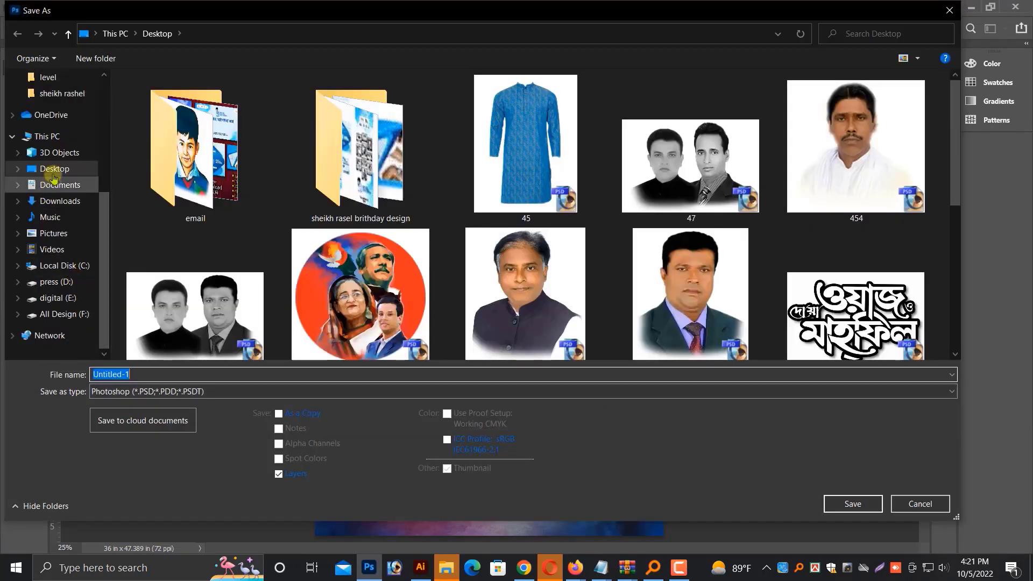
{"action": "left_click", "coordinate": [139, 377]}
{"action": "key", "text": "Return"}
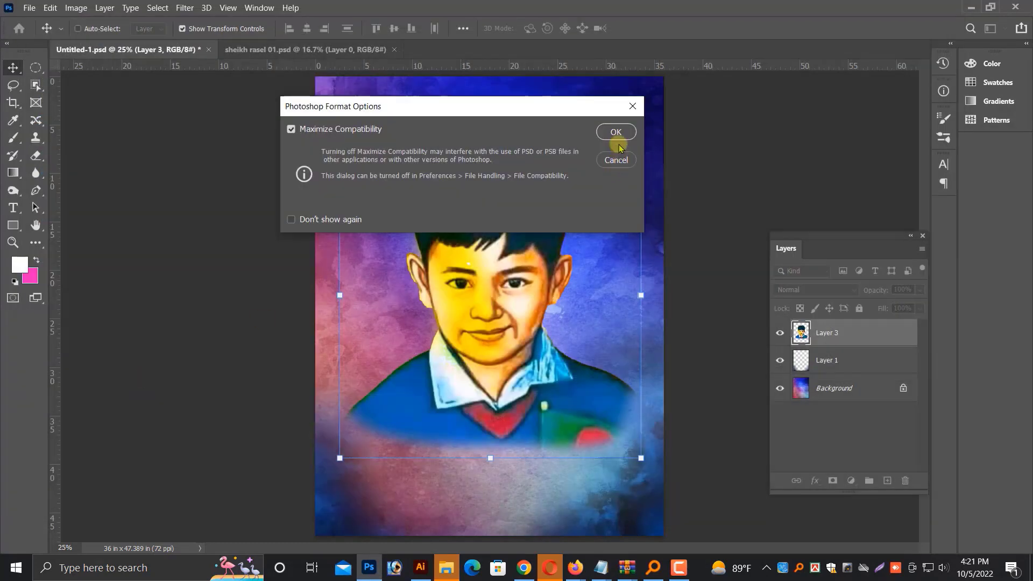
{"action": "left_click", "coordinate": [616, 133]}
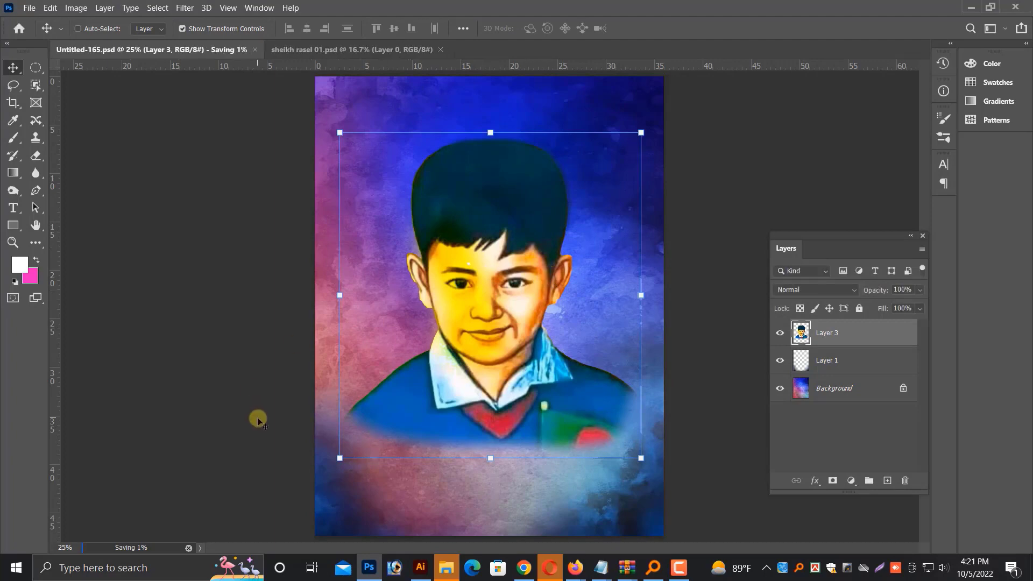
Close the saved poster and the source portrait document.
{"action": "key", "text": "ctrl+w"}
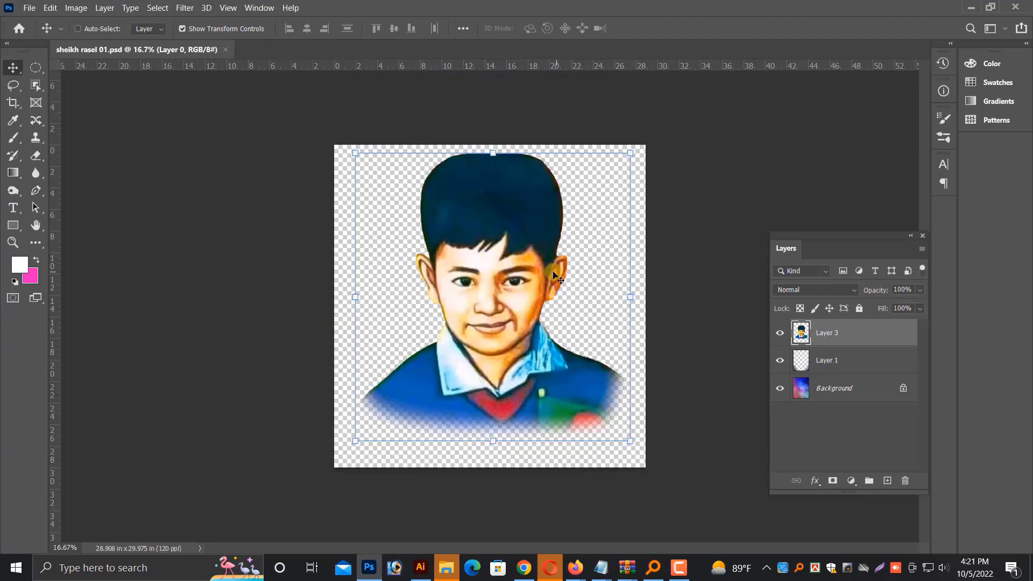
{"action": "key", "text": "w"}
{"action": "key", "text": "ctrl+w"}
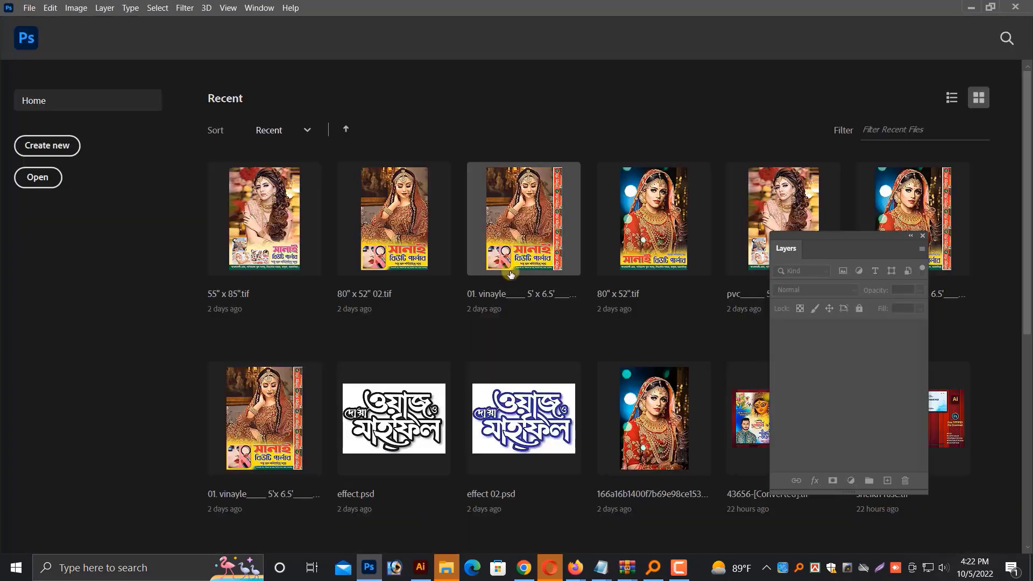
Open the Untitled-1 PSD poster of the laughing boy from the Desktop.
{"action": "left_click", "coordinate": [29, 8]}
{"action": "left_click", "coordinate": [37, 32]}
{"action": "scroll", "coordinate": [559, 310], "scroll_direction": "down", "scroll_amount": 10}
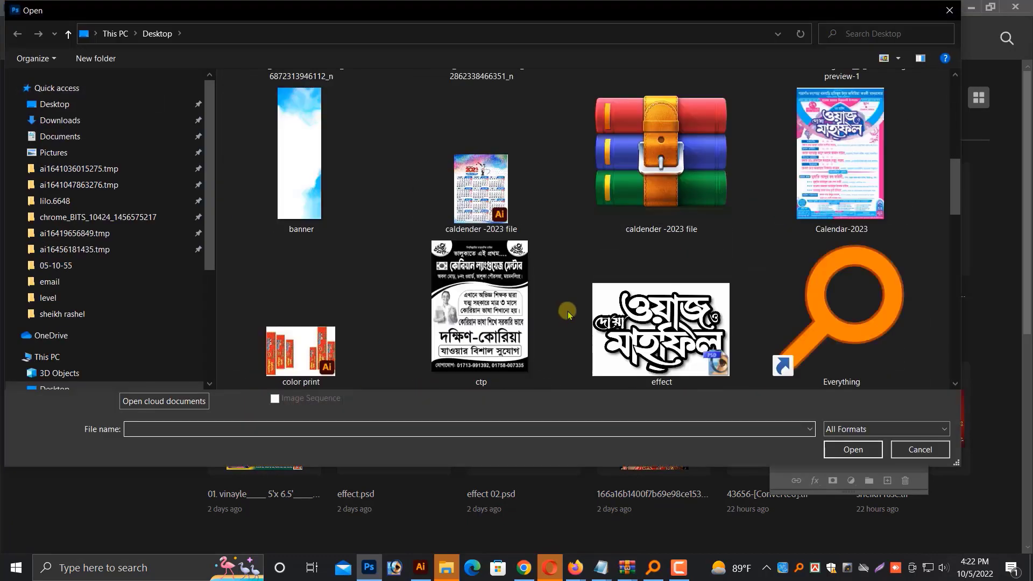
{"action": "left_click", "coordinate": [660, 161]}
{"action": "left_click", "coordinate": [849, 454]}
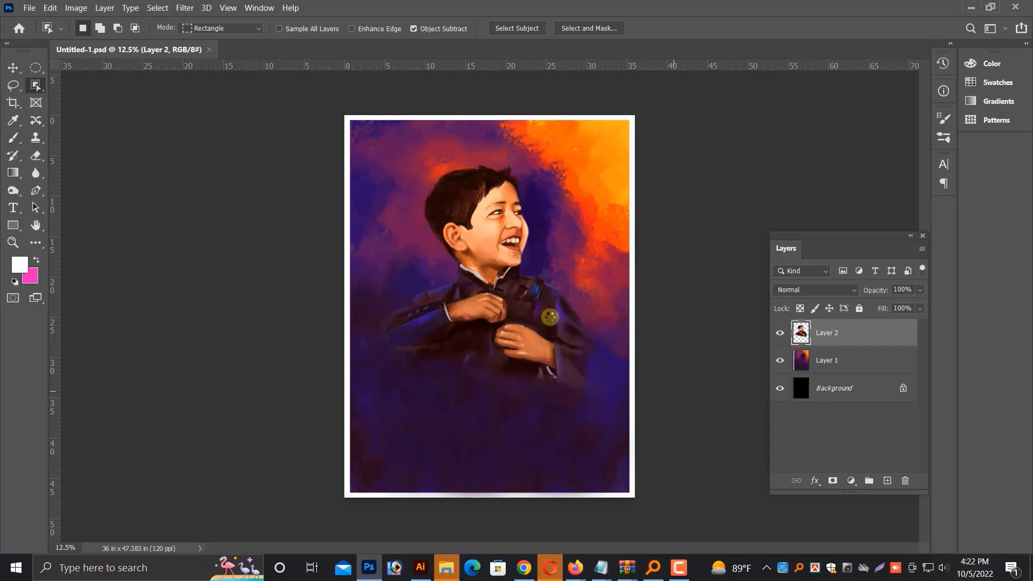
Set the image resolution to 72 pixels/inch and save the document.
{"action": "key", "text": "ctrl+alt+i"}
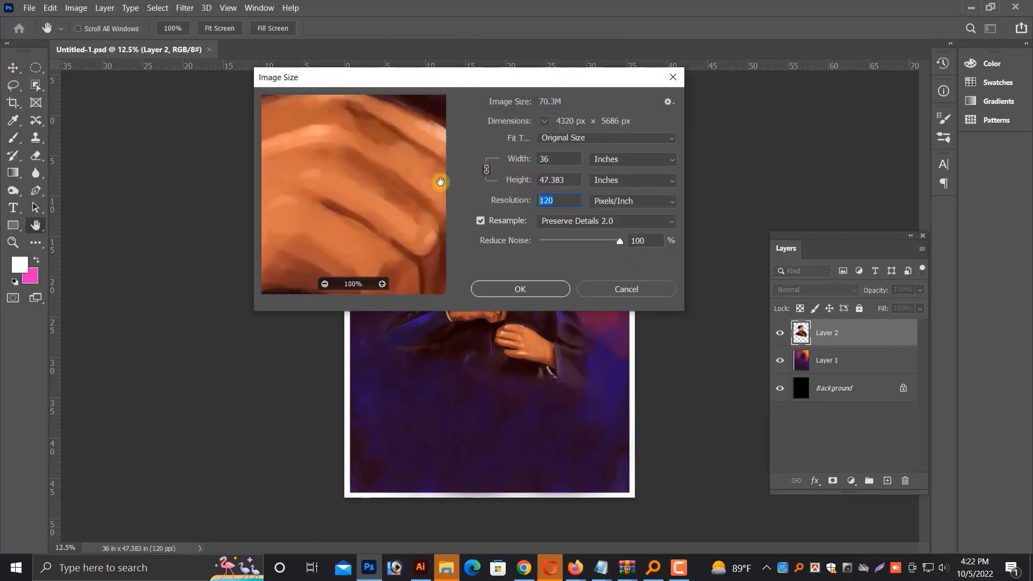
{"action": "type", "text": "72"}
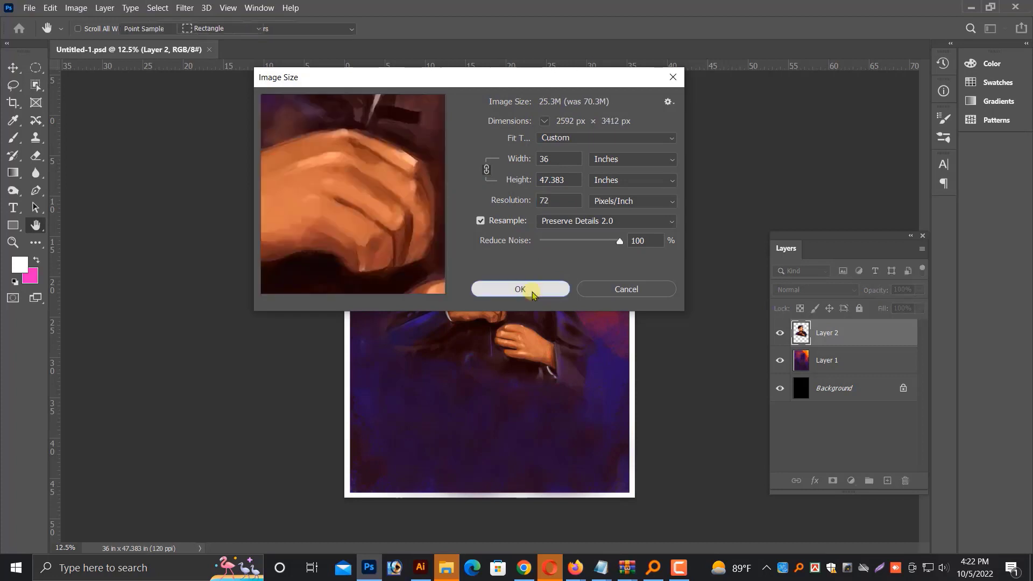
{"action": "left_click", "coordinate": [531, 290]}
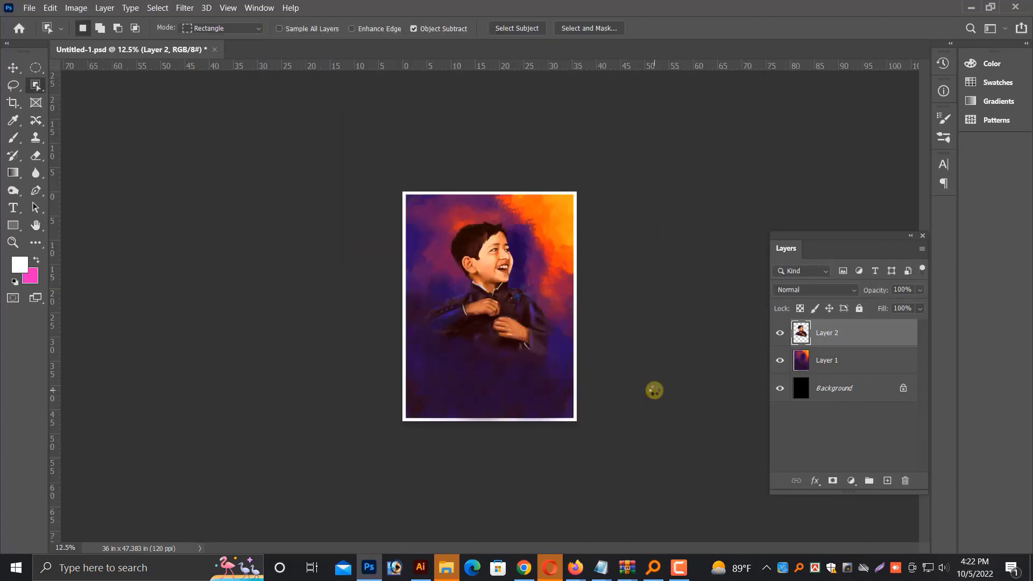
{"action": "key", "text": "ctrl+s"}
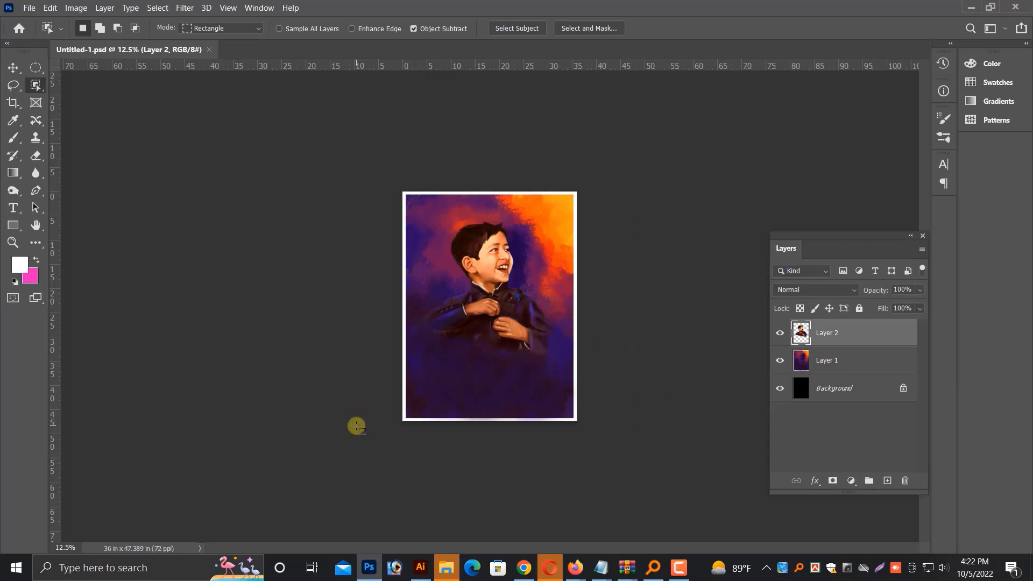
Switch to Illustrator and open the Untitled-1 and Untitled-165 PSD files from the Desktop, converting their layers to objects.
{"action": "left_click", "coordinate": [417, 517]}
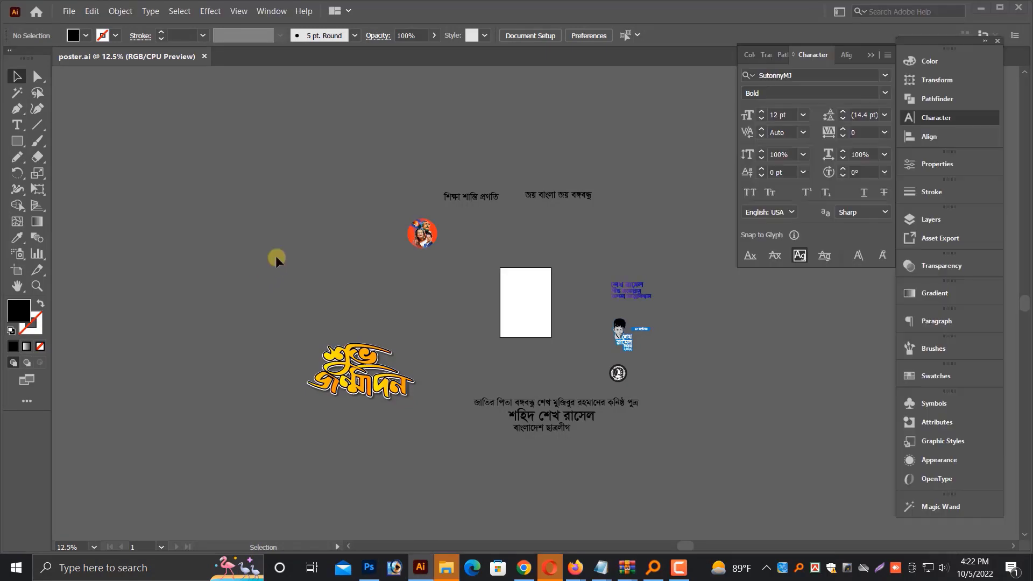
{"action": "left_click", "coordinate": [69, 11]}
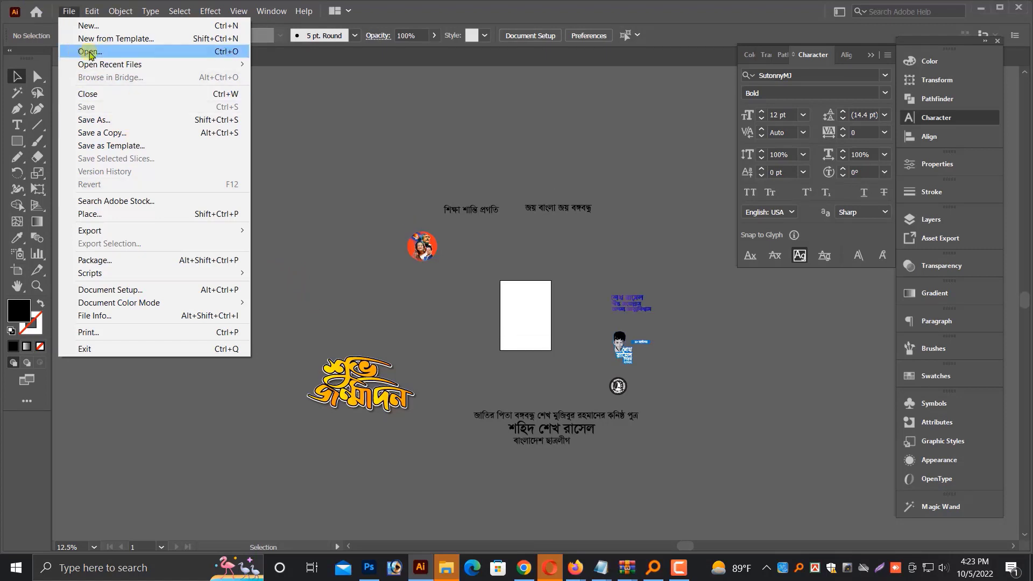
{"action": "left_click", "coordinate": [89, 51]}
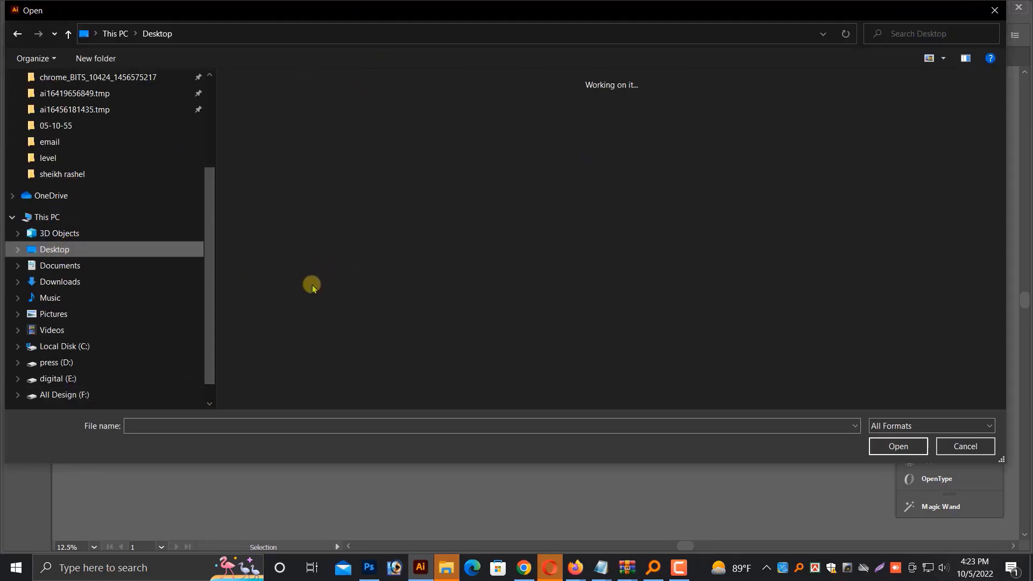
{"action": "scroll", "coordinate": [459, 277], "scroll_direction": "down", "scroll_amount": 10}
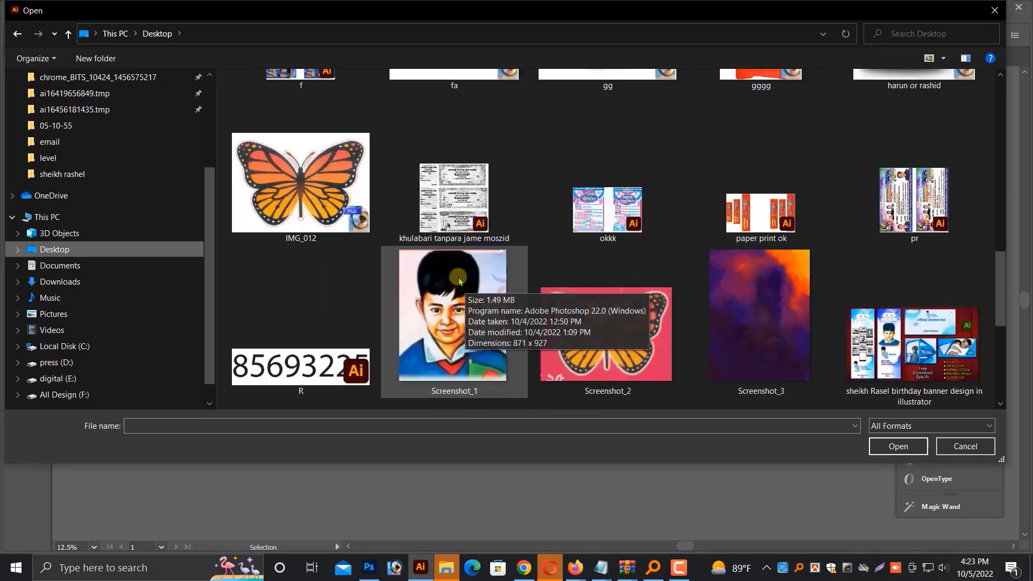
{"action": "scroll", "coordinate": [685, 357], "scroll_direction": "down", "scroll_amount": 5}
{"action": "left_click", "coordinate": [607, 328]}
{"action": "left_click", "coordinate": [761, 164], "text": "ctrl"}
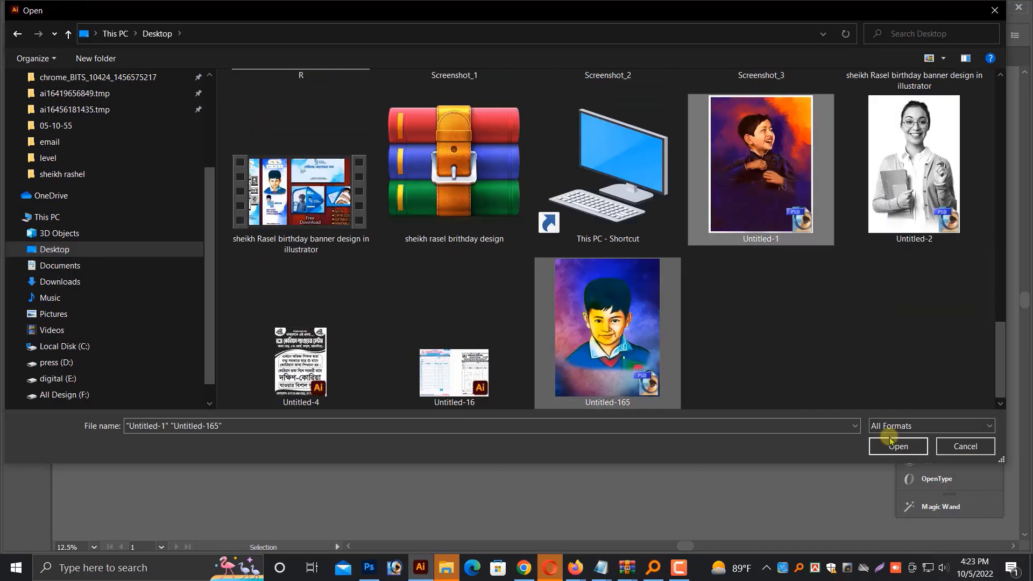
{"action": "left_click", "coordinate": [890, 443]}
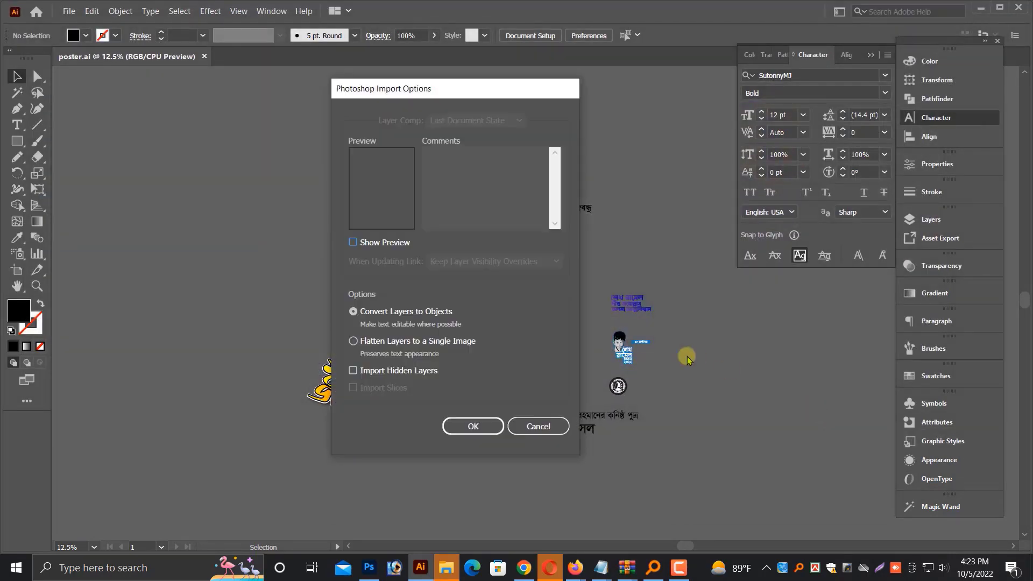
{"action": "left_click", "coordinate": [473, 426]}
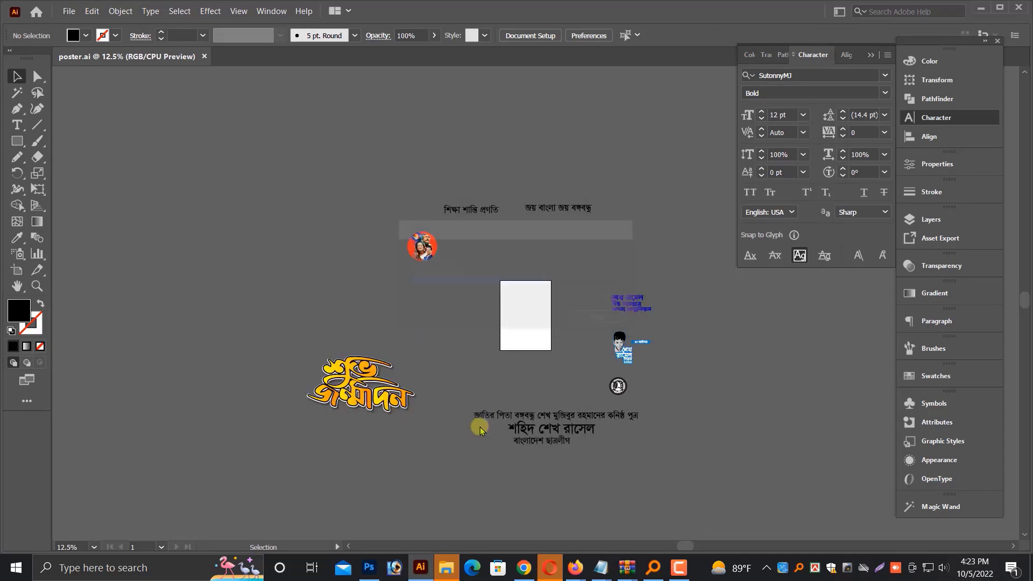
{"action": "left_click", "coordinate": [575, 305]}
Move all the laughing boy poster artwork beside the artboard and paste the other portrait poster into the Untitled-1 document.
{"action": "scroll", "coordinate": [583, 362], "scroll_direction": "down", "scroll_amount": 6}
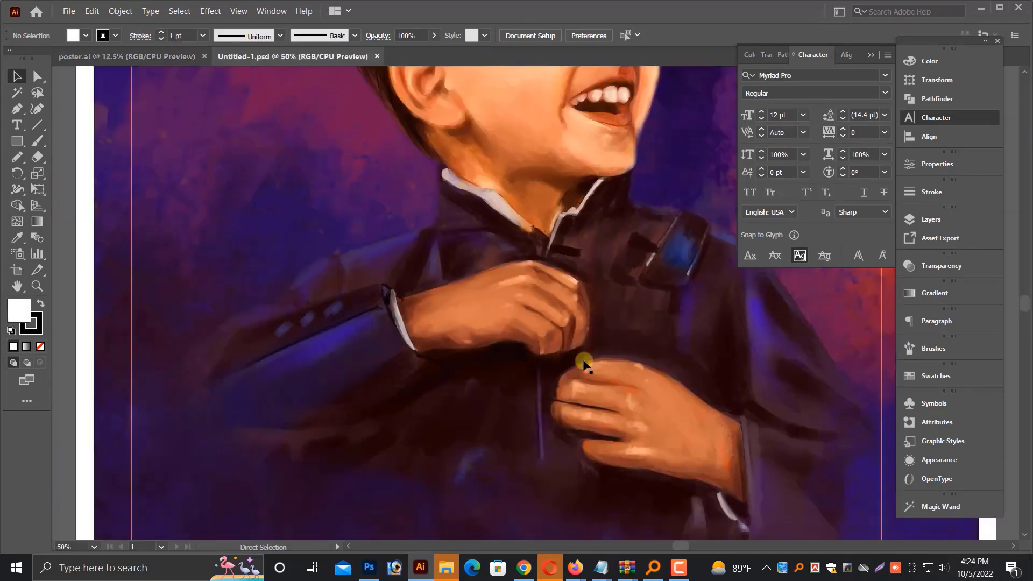
{"action": "left_click_drag", "start_coordinate": [557, 314], "coordinate": [296, 364]}
{"action": "key", "text": "ctrl+z"}
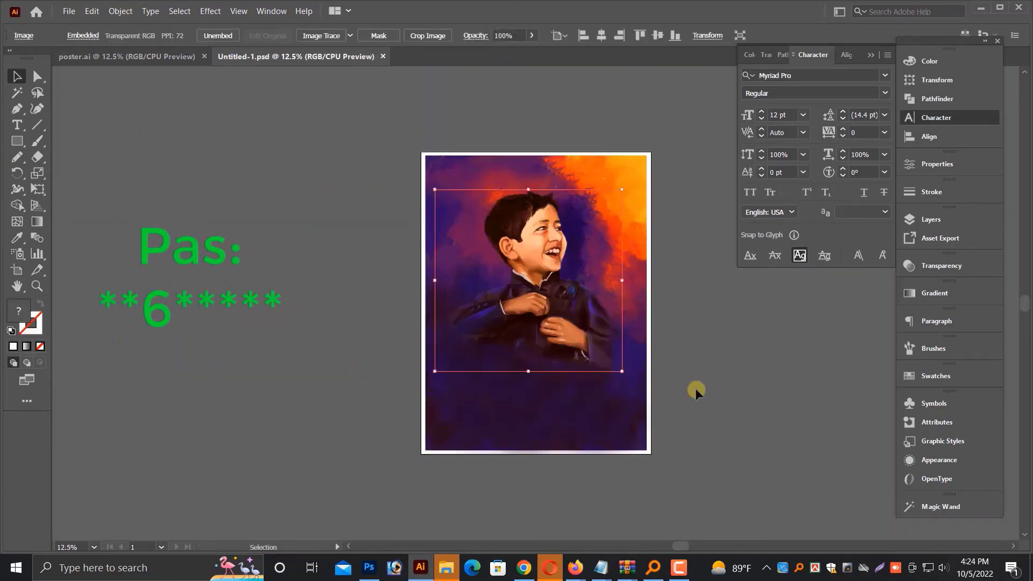
{"action": "mouse_move", "coordinate": [359, 133]}
{"action": "left_mouse_down"}
{"action": "mouse_move", "coordinate": [643, 470]}
{"action": "mouse_move", "coordinate": [657, 519]}
{"action": "left_mouse_up"}
{"action": "left_click_drag", "start_coordinate": [652, 303], "coordinate": [206, 274]}
{"action": "left_click", "coordinate": [349, 379]}
{"action": "key", "text": "ctrl+v"}
Resize and arrange the two portrait posters side by side and cut them from the document.
{"action": "left_click_drag", "start_coordinate": [519, 335], "coordinate": [319, 308]}
{"action": "left_click_drag", "start_coordinate": [155, 211], "coordinate": [483, 325]}
{"action": "left_click_drag", "start_coordinate": [583, 190], "coordinate": [583, 190]}
{"action": "left_click_drag", "start_coordinate": [568, 264], "coordinate": [469, 285]}
{"action": "left_click_drag", "start_coordinate": [618, 509], "coordinate": [618, 508]}
{"action": "left_click_drag", "start_coordinate": [543, 421], "coordinate": [639, 410]}
{"action": "key", "text": "ctrl+x"}
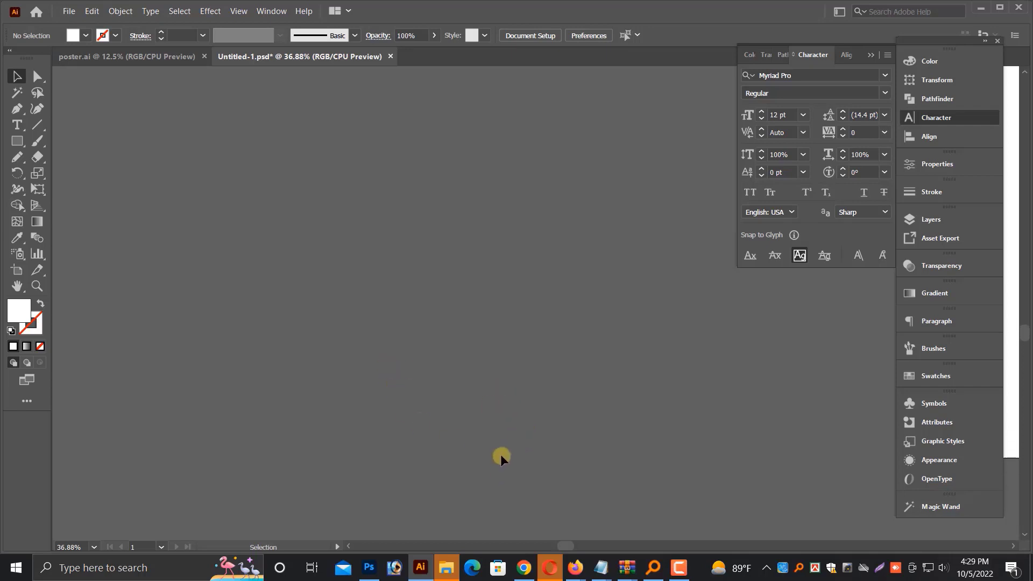
Close the Untitled-1.psd document and paste the two posters into poster.ai.
{"action": "scroll", "coordinate": [509, 455], "scroll_direction": "up", "scroll_amount": 2}
{"action": "scroll", "coordinate": [515, 450], "scroll_direction": "down", "scroll_amount": 6}
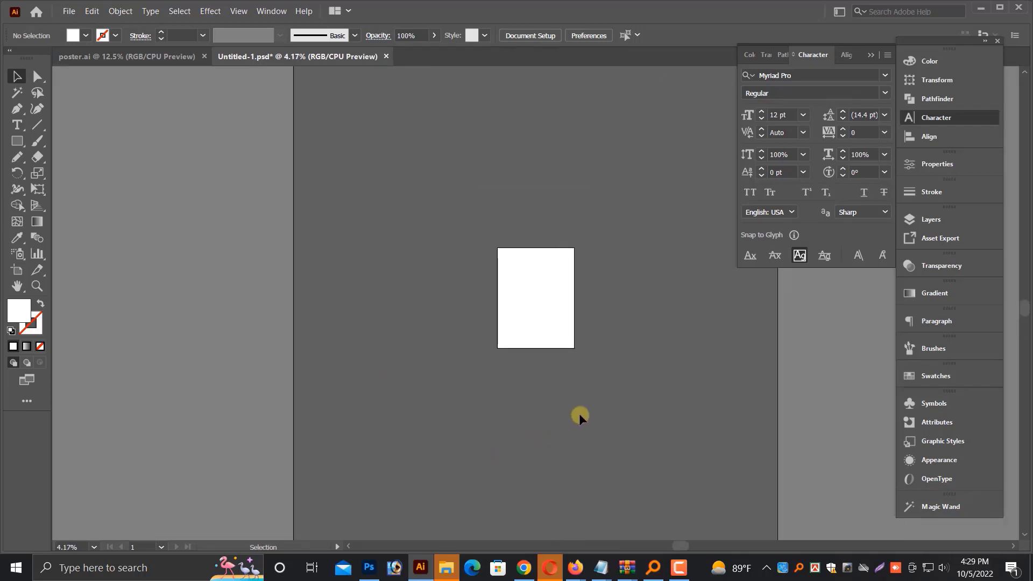
{"action": "key", "text": "ctrl+w"}
{"action": "left_click", "coordinate": [584, 300]}
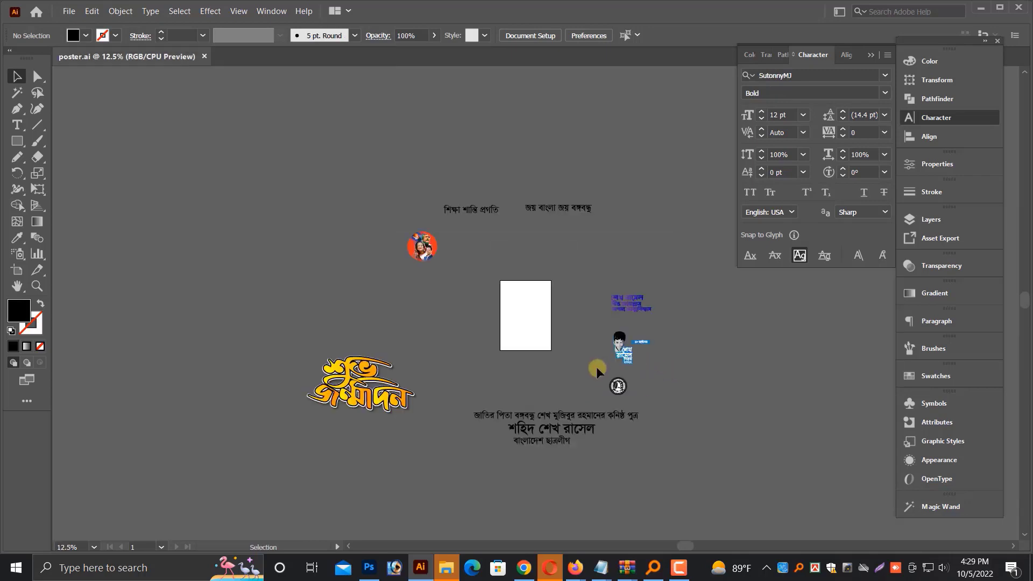
{"action": "key", "text": "ctrl+v"}
Position the two portrait posters side by side over the artboard, with the laughing boy poster on the left.
{"action": "scroll", "coordinate": [598, 401], "scroll_direction": "up", "scroll_amount": 3}
{"action": "left_click_drag", "start_coordinate": [578, 447], "coordinate": [544, 371]}
{"action": "scroll", "coordinate": [543, 407], "scroll_direction": "up", "scroll_amount": 1}
{"action": "left_click_drag", "start_coordinate": [527, 409], "coordinate": [744, 375]}
{"action": "scroll", "coordinate": [745, 382], "scroll_direction": "up", "scroll_amount": 3}
{"action": "left_click_drag", "start_coordinate": [744, 407], "coordinate": [534, 434]}
{"action": "scroll", "coordinate": [530, 431], "scroll_direction": "down", "scroll_amount": 2}
{"action": "left_click_drag", "start_coordinate": [522, 420], "coordinate": [533, 419]}
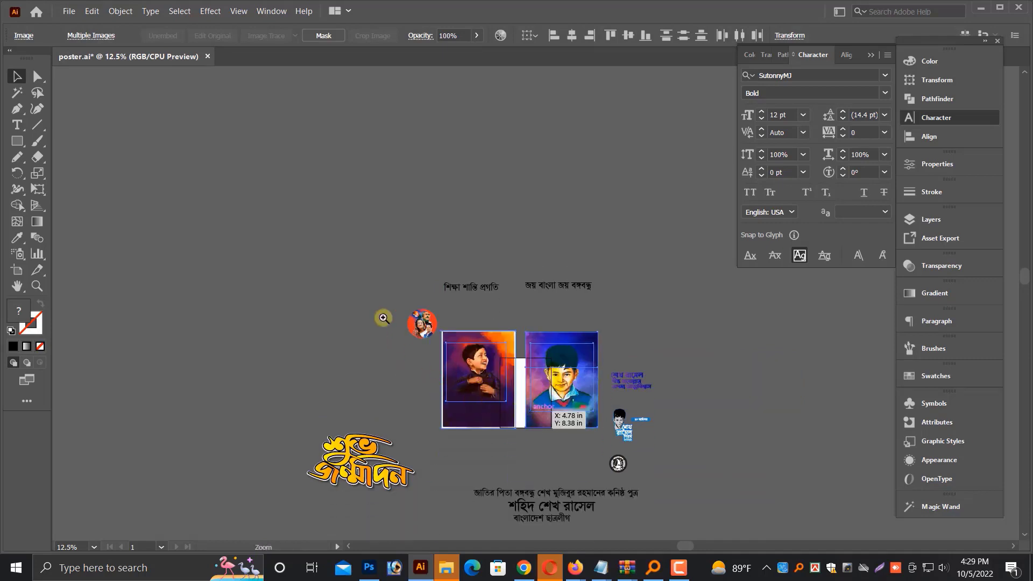
Bring the round red portrait emblem onto the laughing boy poster, scale it and place it in the upper-left corner.
{"action": "scroll", "coordinate": [527, 388], "scroll_direction": "up", "scroll_amount": 3}
{"action": "left_click", "coordinate": [294, 289]}
{"action": "left_click_drag", "start_coordinate": [241, 279], "coordinate": [269, 326]}
{"action": "scroll", "coordinate": [290, 361], "scroll_direction": "up", "scroll_amount": 3}
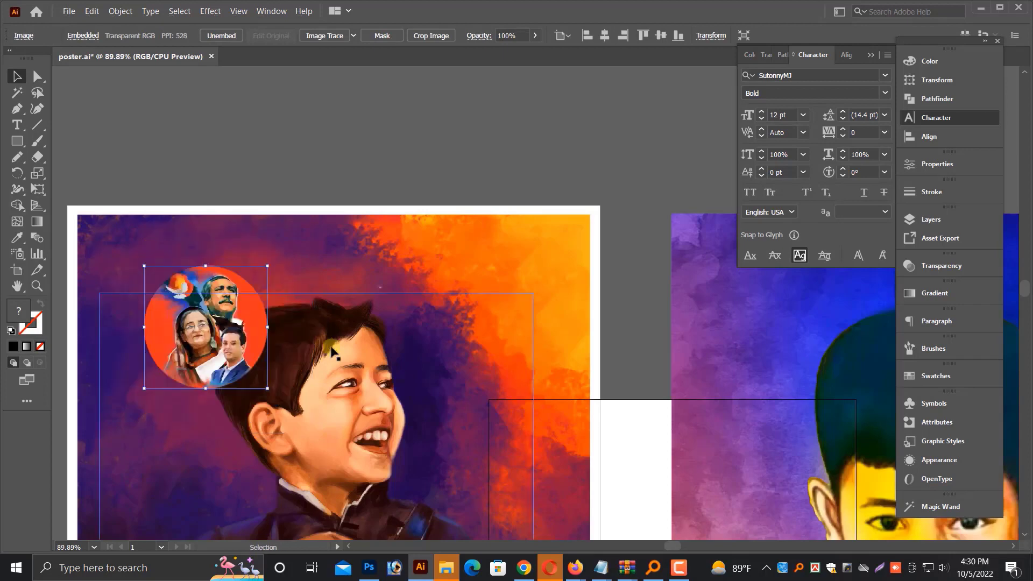
{"action": "left_click_drag", "start_coordinate": [332, 350], "coordinate": [487, 352]}
{"action": "left_click_drag", "start_coordinate": [352, 339], "coordinate": [288, 296]}
{"action": "left_click_drag", "start_coordinate": [294, 304], "coordinate": [305, 308]}
{"action": "left_click_drag", "start_coordinate": [367, 290], "coordinate": [165, 314]}
Move the slogan শিক্ষা শান্তি প্রগতি onto the laughing boy poster beside the round emblem.
{"action": "key", "text": "ctrl+minus"}
{"action": "key", "text": "ctrl+minus"}
{"action": "left_click", "coordinate": [357, 283]}
{"action": "scroll", "coordinate": [430, 189], "scroll_direction": "up", "scroll_amount": 2}
{"action": "left_click_drag", "start_coordinate": [442, 184], "coordinate": [517, 393]}
{"action": "key", "text": "ctrl+plus"}
{"action": "key", "text": "ctrl+plus"}
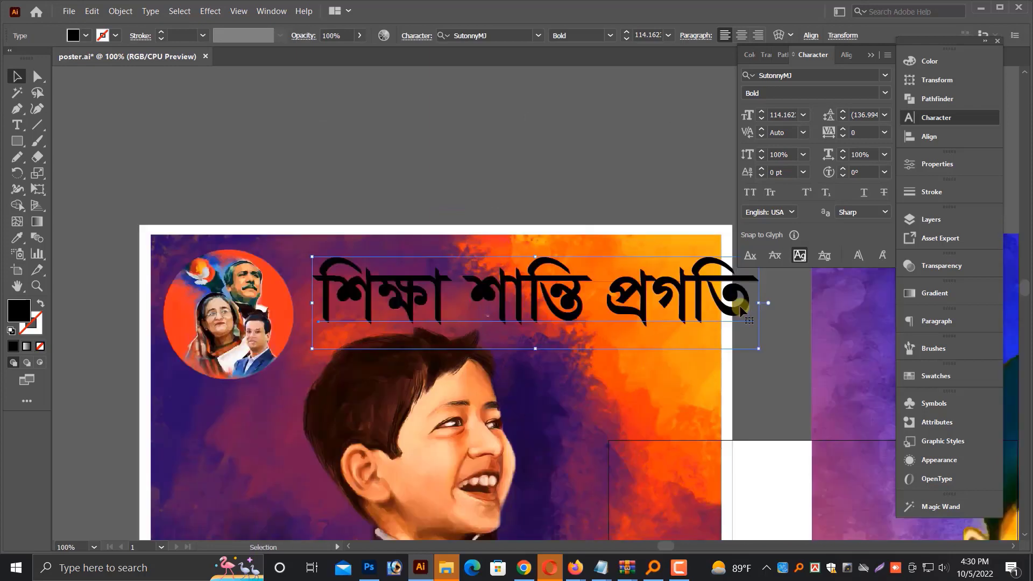
Shrink the slogan শিক্ষা শান্তি প্রগতি to about 36.89 pt, fill it white and set it close to the emblem's upper edge.
{"action": "left_click_drag", "start_coordinate": [759, 303], "coordinate": [564, 303]}
{"action": "scroll", "coordinate": [693, 248], "scroll_direction": "up", "scroll_amount": 1}
{"action": "key", "text": "F6"}
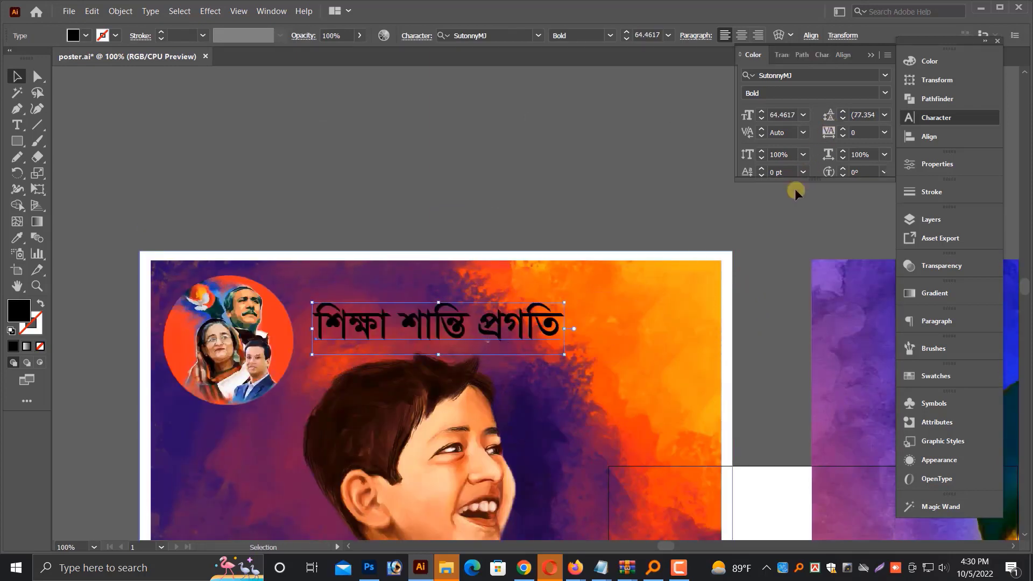
{"action": "left_click_drag", "start_coordinate": [565, 329], "coordinate": [494, 329]}
{"action": "left_click_drag", "start_coordinate": [470, 330], "coordinate": [451, 295]}
{"action": "left_click_drag", "start_coordinate": [285, 211], "coordinate": [702, 331]}
{"action": "left_click_drag", "start_coordinate": [818, 393], "coordinate": [699, 392]}
{"action": "left_click_drag", "start_coordinate": [411, 388], "coordinate": [401, 365]}
Replace the slogan's text with শিক্ষা শান্তি প্রগতি using wider gaps between the three words.
{"action": "double_click", "coordinate": [454, 376]}
{"action": "key", "text": "ctrl+a"}
{"action": "key", "text": "BackSpace"}
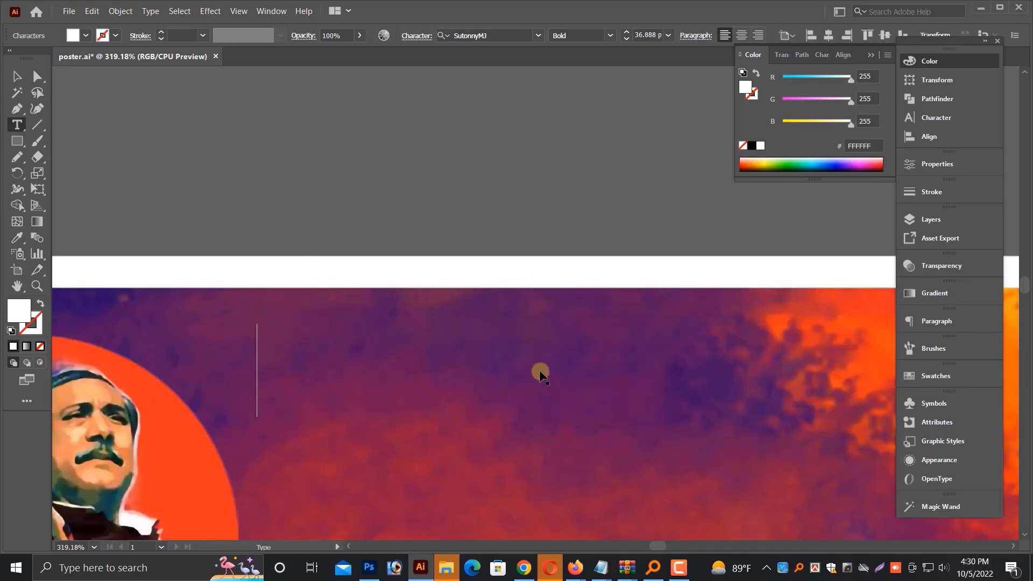
{"action": "key", "text": "ctrl+v"}
{"action": "key", "text": "Escape"}
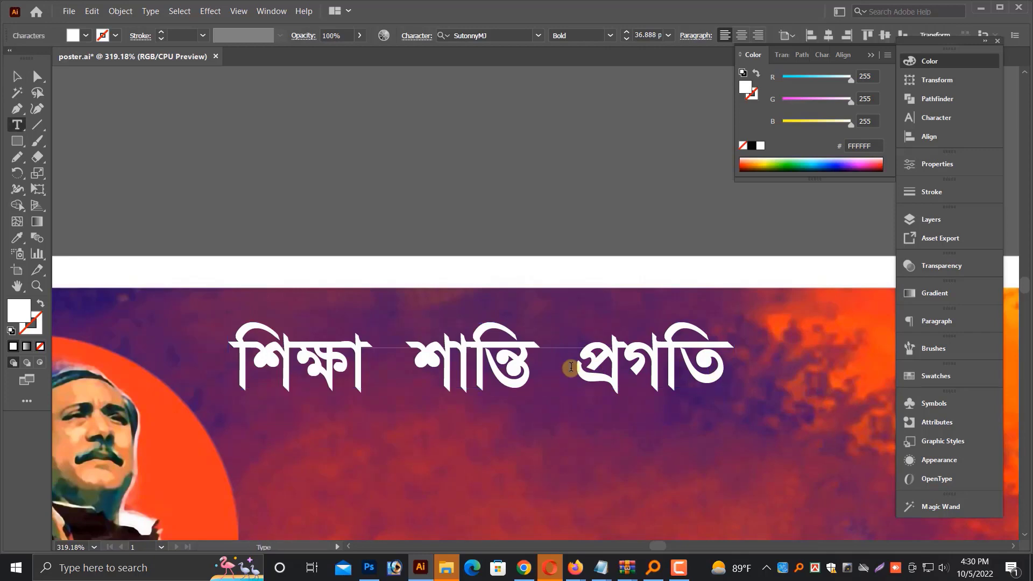
Scale the slogan down to about 29.7 pt and add more space between its words.
{"action": "left_click_drag", "start_coordinate": [734, 369], "coordinate": [685, 369]}
{"action": "left_click_drag", "start_coordinate": [498, 373], "coordinate": [449, 371]}
{"action": "double_click", "coordinate": [363, 381]}
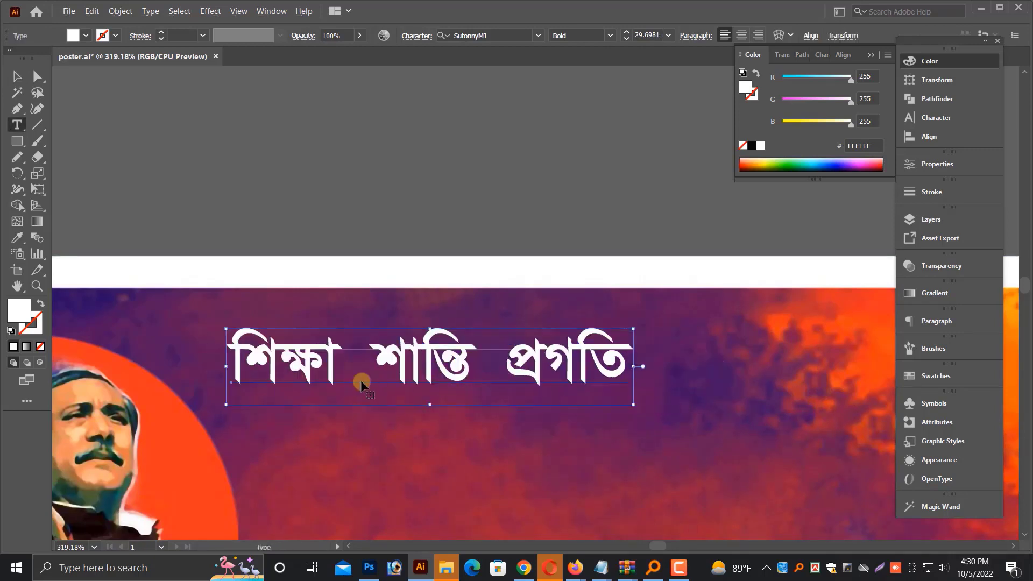
{"action": "triple_click", "coordinate": [504, 374]}
{"action": "key", "text": "ctrl+z"}
{"action": "left_click", "coordinate": [524, 361]}
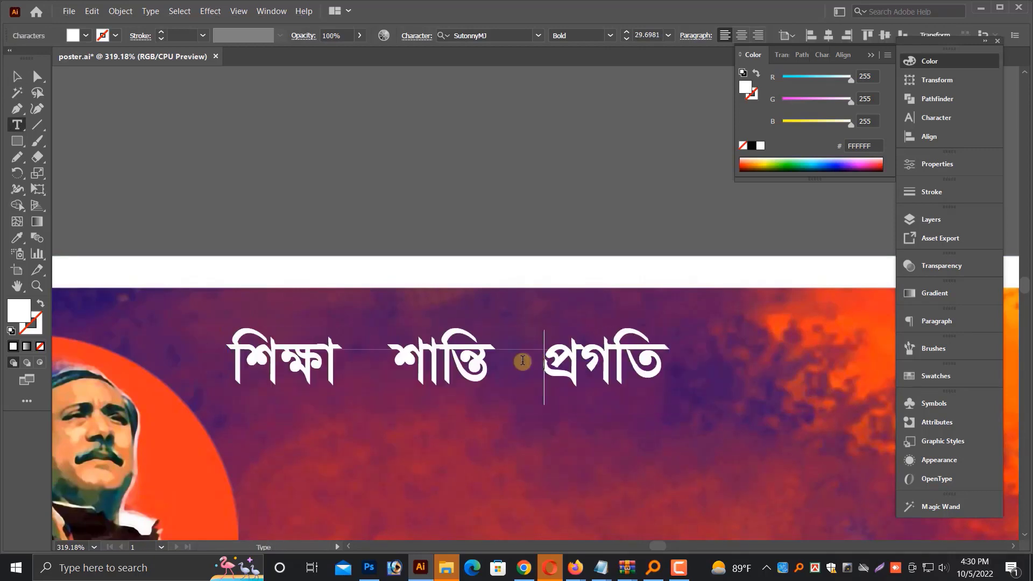
{"action": "key", "text": "Escape"}
{"action": "left_click", "coordinate": [478, 207]}
Draw a small white circle as a bullet in front of the slogan's first word.
{"action": "right_click", "coordinate": [18, 143]}
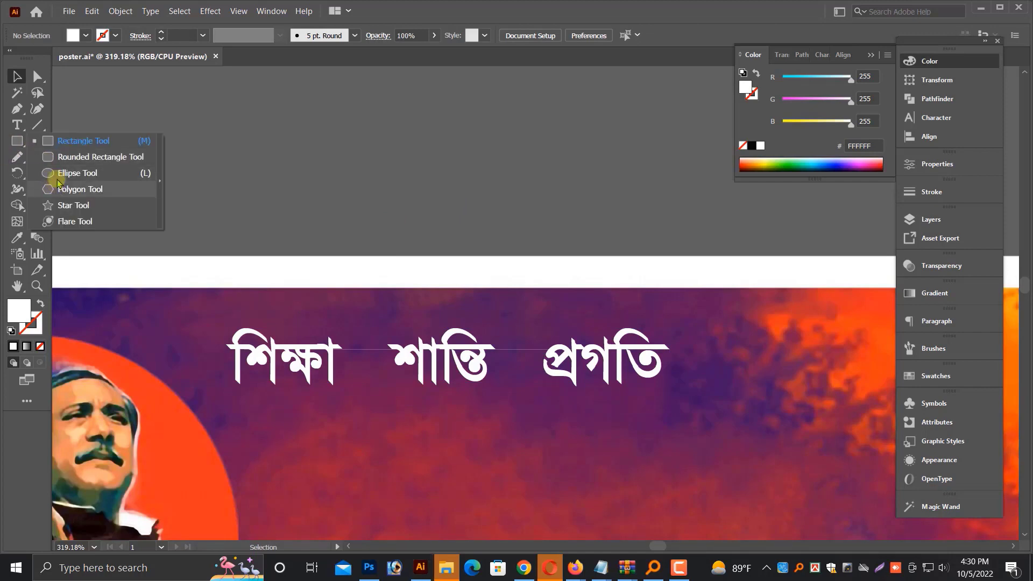
{"action": "left_click", "coordinate": [59, 173]}
{"action": "left_click_drag", "start_coordinate": [235, 370], "coordinate": [236, 371]}
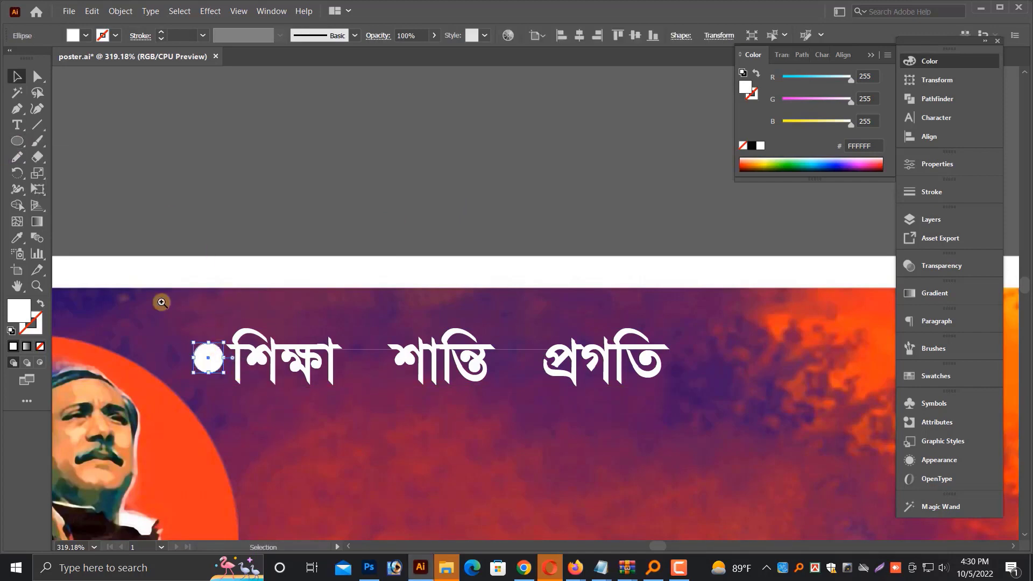
{"action": "scroll", "coordinate": [248, 356], "scroll_direction": "up", "scroll_amount": 5}
{"action": "key", "text": "v"}
Copy the white bullet circle into the gaps before the slogan's second and third words.
{"action": "left_click_drag", "start_coordinate": [166, 387], "coordinate": [546, 366]}
{"action": "scroll", "coordinate": [559, 372], "scroll_direction": "down", "scroll_amount": 3}
{"action": "key", "text": "ctrl+z"}
{"action": "mouse_move", "coordinate": [349, 310]}
{"action": "left_mouse_down"}
{"action": "mouse_move", "coordinate": [323, 295]}
{"action": "mouse_move", "coordinate": [329, 311]}
{"action": "left_mouse_up"}
{"action": "left_click_drag", "start_coordinate": [538, 317], "coordinate": [538, 317]}
{"action": "left_click_drag", "start_coordinate": [537, 317], "coordinate": [732, 334]}
Select the slogan with its three bullets, scale them down together slightly and keep them beside the emblem's upper edge.
{"action": "left_click", "coordinate": [620, 304], "text": "shift"}
{"action": "left_click", "coordinate": [534, 308], "text": "shift"}
{"action": "left_click", "coordinate": [330, 308], "text": "shift"}
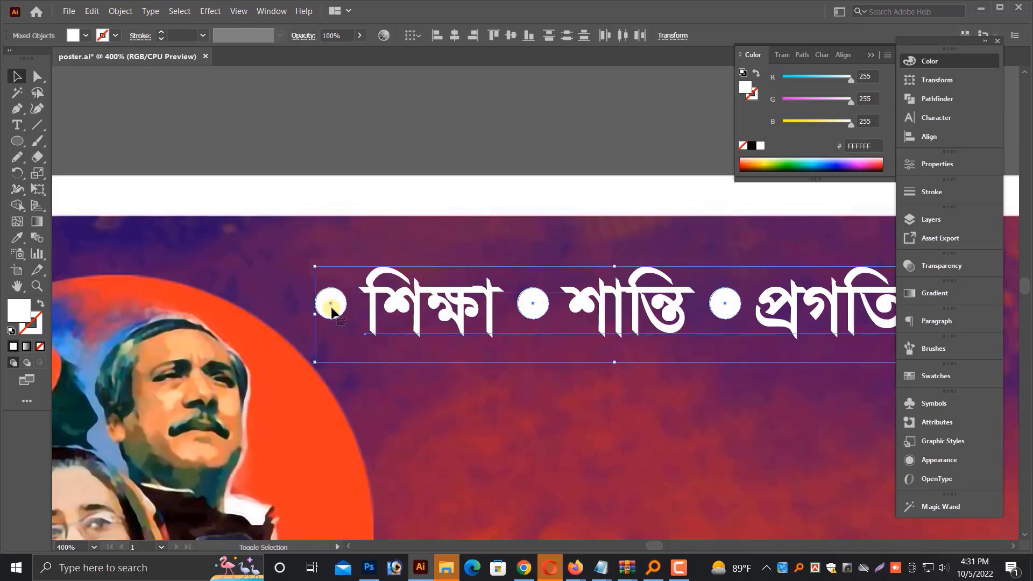
{"action": "key", "text": "ctrl+minus"}
{"action": "key", "text": "ctrl+minus"}
{"action": "left_click", "coordinate": [618, 193]}
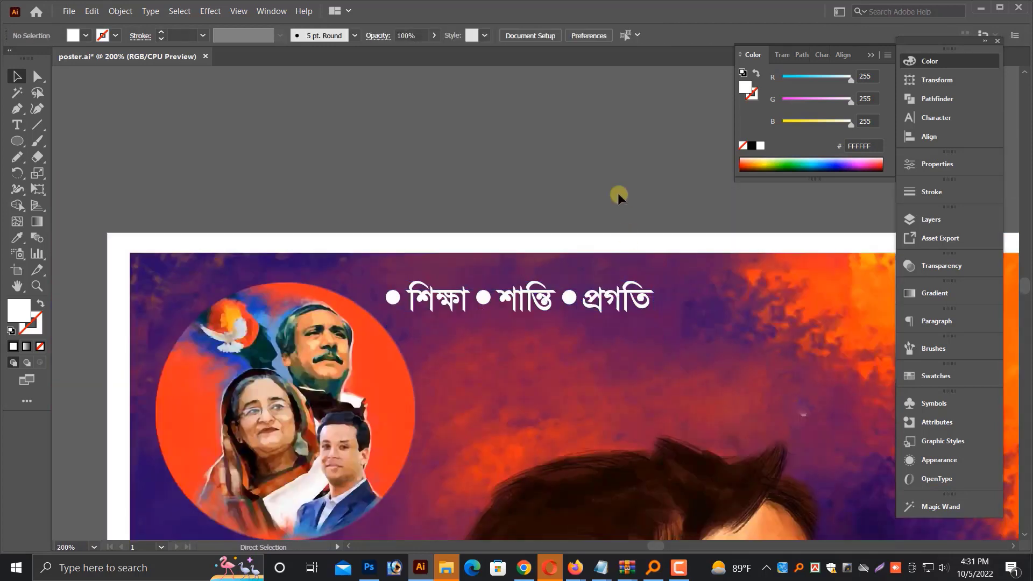
Move the black slogan জয় বাংলা জয় বঙ্গবন্ধু to just above the laughing boy poster.
{"action": "key", "text": "ctrl+minus"}
{"action": "key", "text": "ctrl+minus"}
{"action": "key", "text": "ctrl+minus"}
{"action": "key", "text": "ctrl+minus"}
{"action": "left_click_drag", "start_coordinate": [618, 194], "coordinate": [308, 192]}
{"action": "scroll", "coordinate": [538, 183], "scroll_direction": "up", "scroll_amount": 1}
{"action": "left_click_drag", "start_coordinate": [587, 130], "coordinate": [388, 264]}
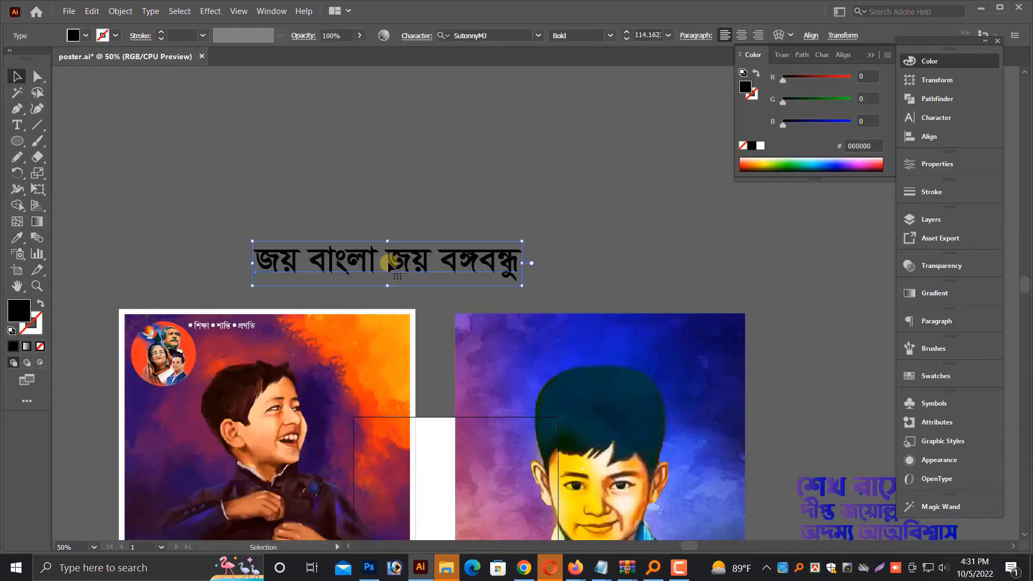
Break the black slogan into two lines, জয় বাংলা above জয় বঙ্গবন্ধু.
{"action": "key", "text": "ctrl+plus"}
{"action": "key", "text": "ctrl+plus"}
{"action": "double_click", "coordinate": [584, 317]}
{"action": "key", "text": "Delete"}
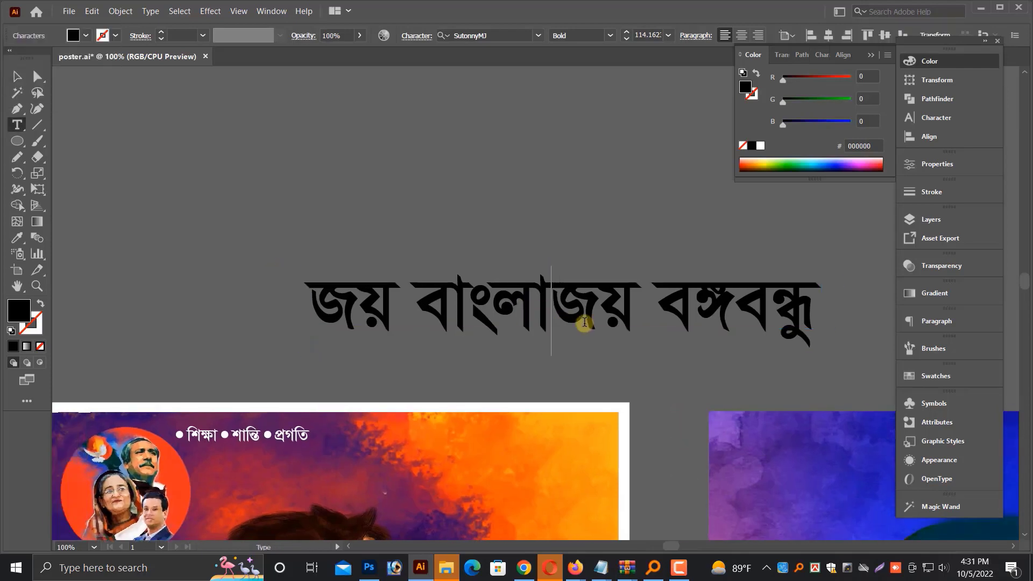
{"action": "key", "text": "Return"}
{"action": "key", "text": "Escape"}
Tighten the line spacing between the two lines of the জয় বাংলা জয় বঙ্গবন্ধু slogan.
{"action": "key", "text": "alt+Up"}
{"action": "key", "text": "alt+Up"}
{"action": "key", "text": "alt+Up"}
{"action": "key", "text": "alt+Up"}
{"action": "key", "text": "alt+Up"}
{"action": "key", "text": "alt+Up"}
{"action": "key", "text": "alt+Up"}
{"action": "key", "text": "alt+Up"}
{"action": "key", "text": "alt+Up"}
{"action": "key", "text": "alt+Up"}
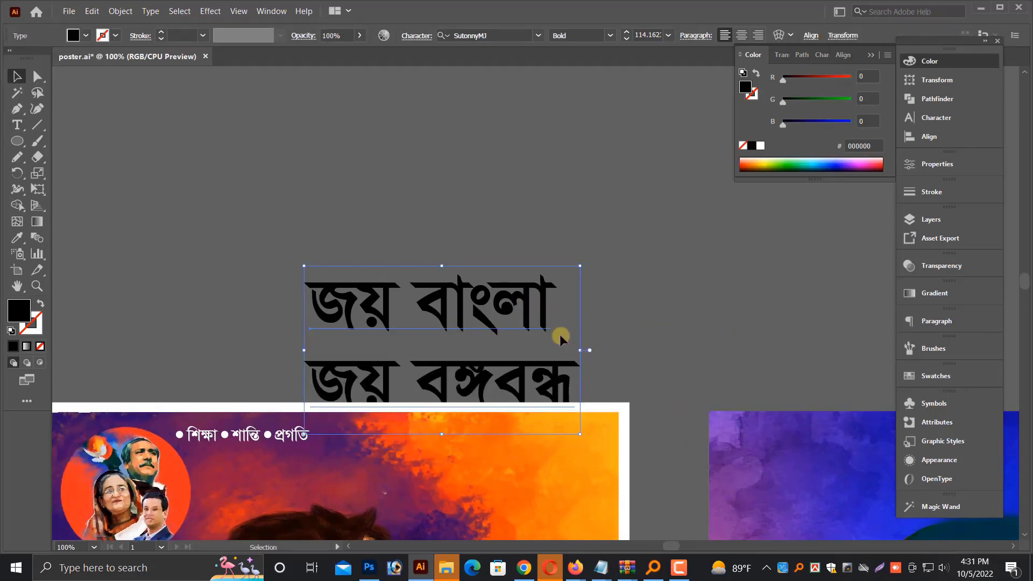
{"action": "key", "text": "alt+Up"}
{"action": "key", "text": "alt+Up"}
{"action": "key", "text": "alt+Up"}
Place the two-line slogan in the laughing boy poster's upper-right area at about 40.82 pt with a white fill.
{"action": "left_click_drag", "start_coordinate": [583, 347], "coordinate": [551, 455]}
{"action": "left_click", "coordinate": [766, 163]}
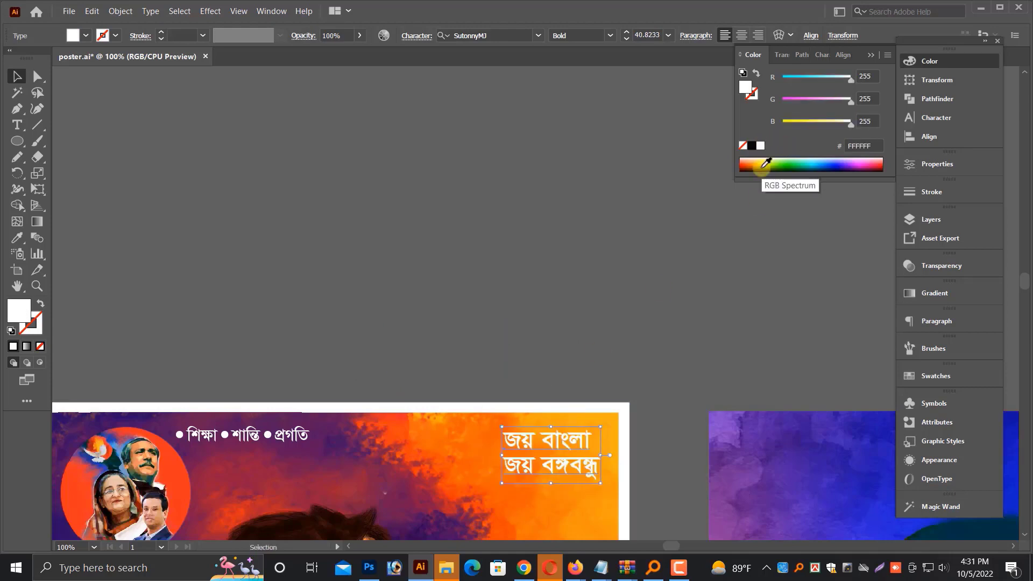
{"action": "scroll", "coordinate": [607, 399], "scroll_direction": "down", "scroll_amount": 1}
{"action": "scroll", "coordinate": [619, 398], "scroll_direction": "up", "scroll_amount": 3}
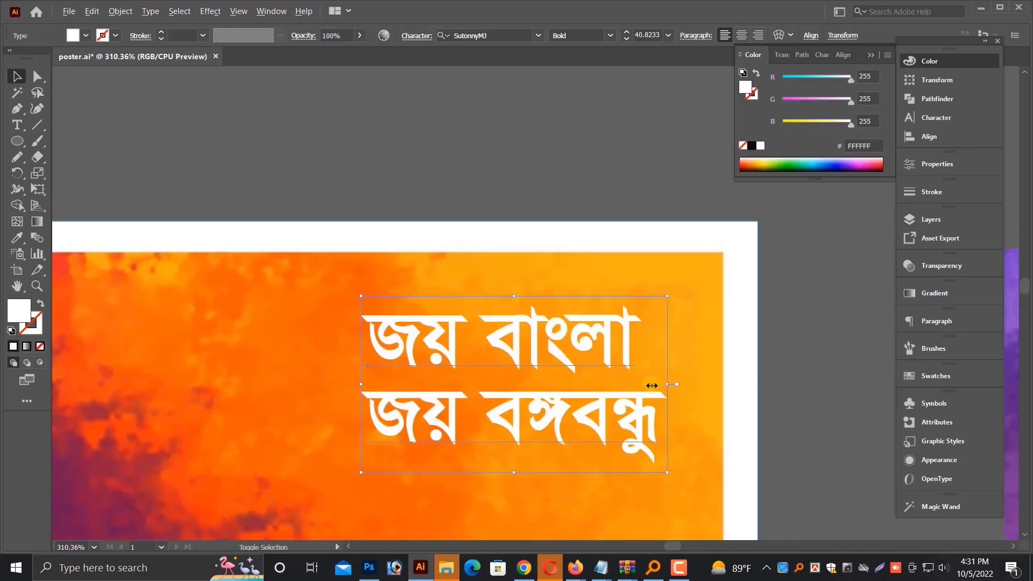
Shrink the two-line slogan further and shift it closer to the poster's upper-right corner.
{"action": "left_click_drag", "start_coordinate": [652, 386], "coordinate": [626, 386]}
{"action": "left_click_drag", "start_coordinate": [546, 363], "coordinate": [574, 336]}
{"action": "left_click", "coordinate": [431, 227]}
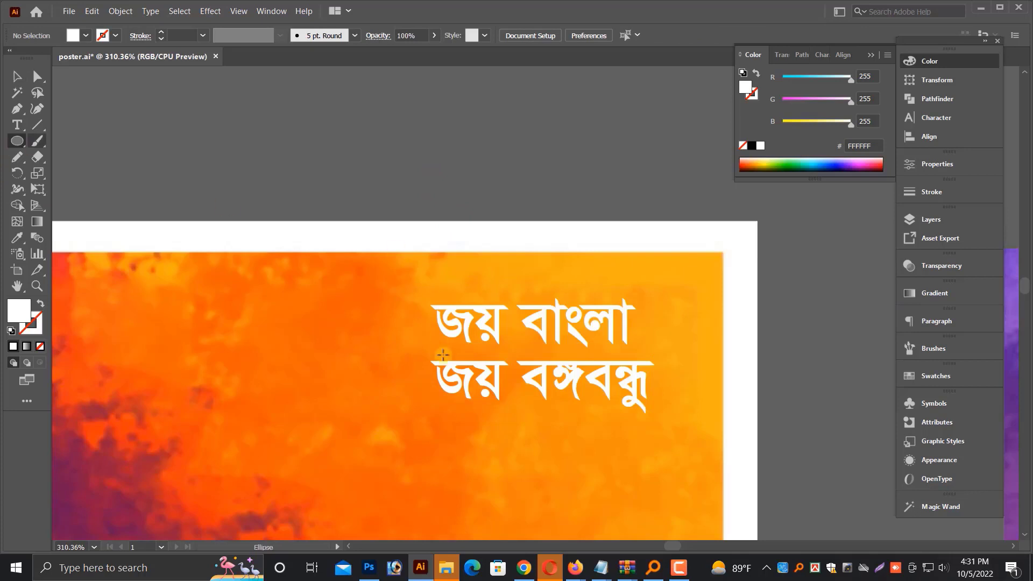
Add a white bullet circle before each line of the two-line slogan and group the bullets with the text.
{"action": "key", "text": "ctrl+equal"}
{"action": "key", "text": "ctrl+equal"}
{"action": "key", "text": "v"}
{"action": "left_click_drag", "start_coordinate": [311, 350], "coordinate": [305, 444]}
{"action": "left_click", "coordinate": [311, 410], "text": "shift"}
{"action": "key", "text": "ctrl+minus"}
{"action": "key", "text": "ctrl+minus"}
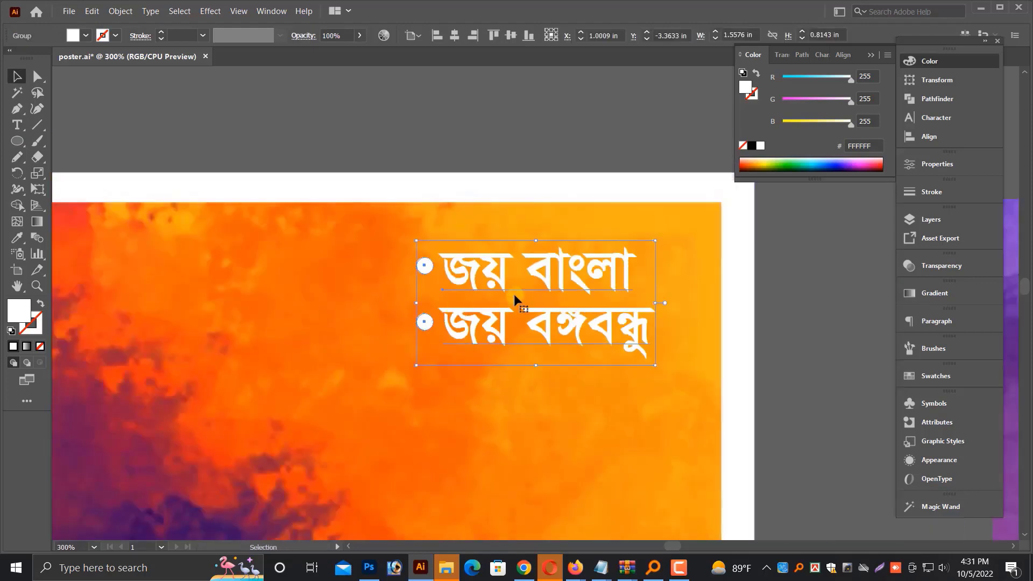
{"action": "key", "text": "ctrl+shift+a"}
Nudge the bulleted slogan শিক্ষা শান্তি প্রগতি slightly right, away from the round emblem.
{"action": "key", "text": "ctrl+minus"}
{"action": "key", "text": "ctrl+minus"}
{"action": "key", "text": "ctrl+minus"}
{"action": "key", "text": "ctrl+minus"}
{"action": "key", "text": "ctrl+minus"}
{"action": "scroll", "coordinate": [526, 226], "scroll_direction": "down", "scroll_amount": 1}
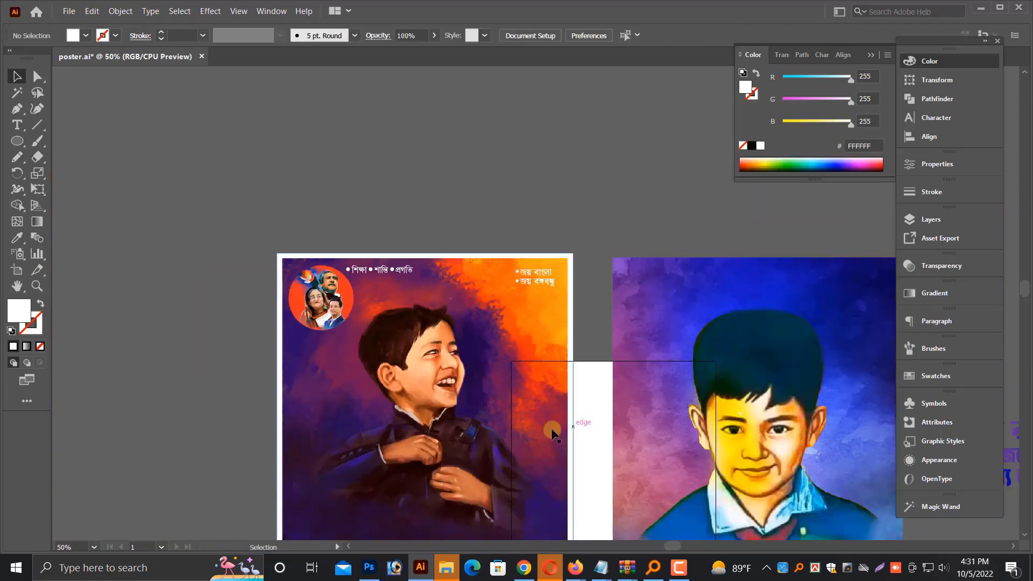
{"action": "left_click_drag", "start_coordinate": [576, 320], "coordinate": [576, 319]}
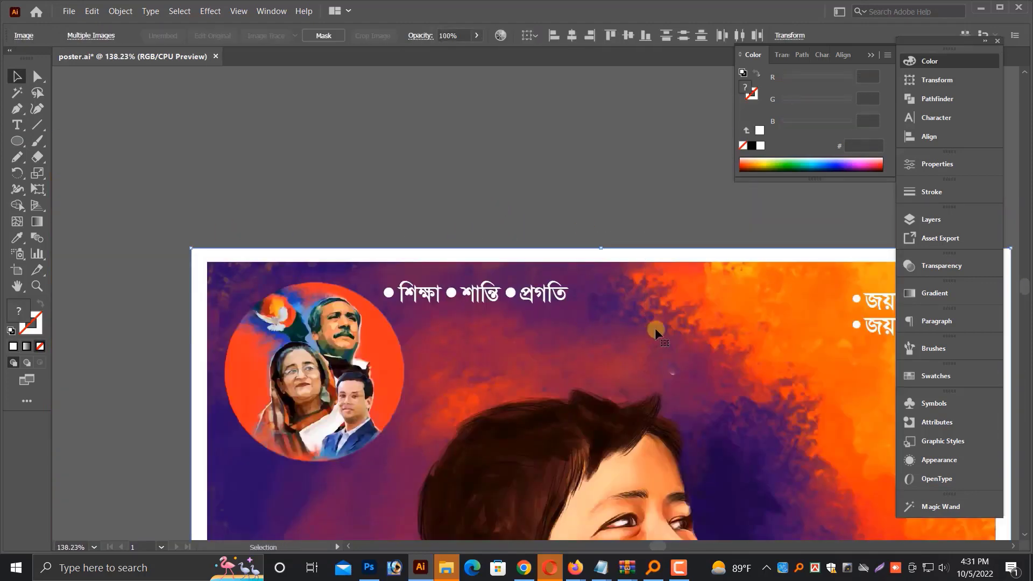
{"action": "left_click_drag", "start_coordinate": [484, 297], "coordinate": [561, 302]}
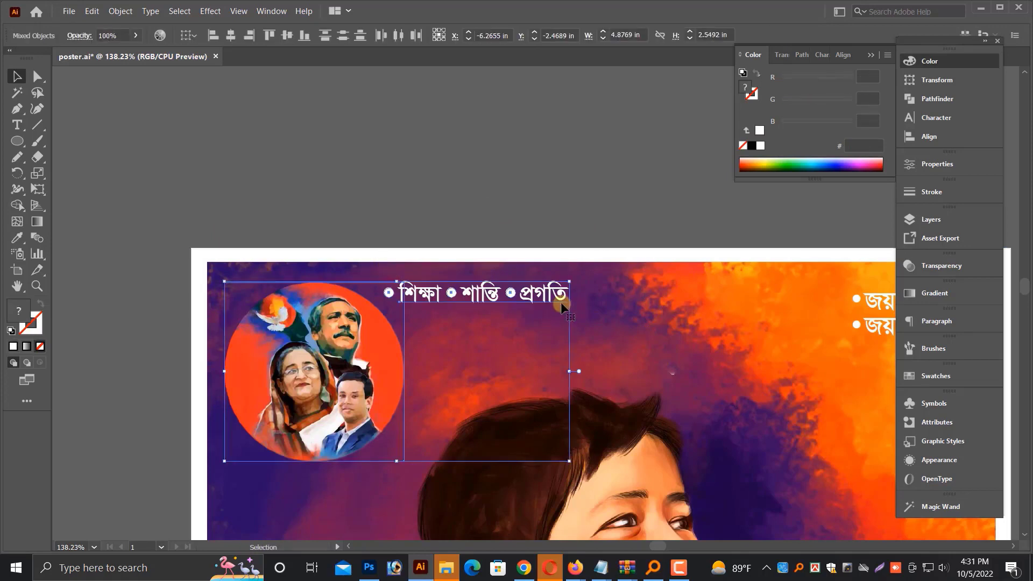
{"action": "left_click_drag", "start_coordinate": [420, 287], "coordinate": [547, 236]}
{"action": "left_click", "coordinate": [547, 237]}
{"action": "key", "text": "ctrl+minus"}
{"action": "key", "text": "ctrl+minus"}
{"action": "key", "text": "ctrl+minus"}
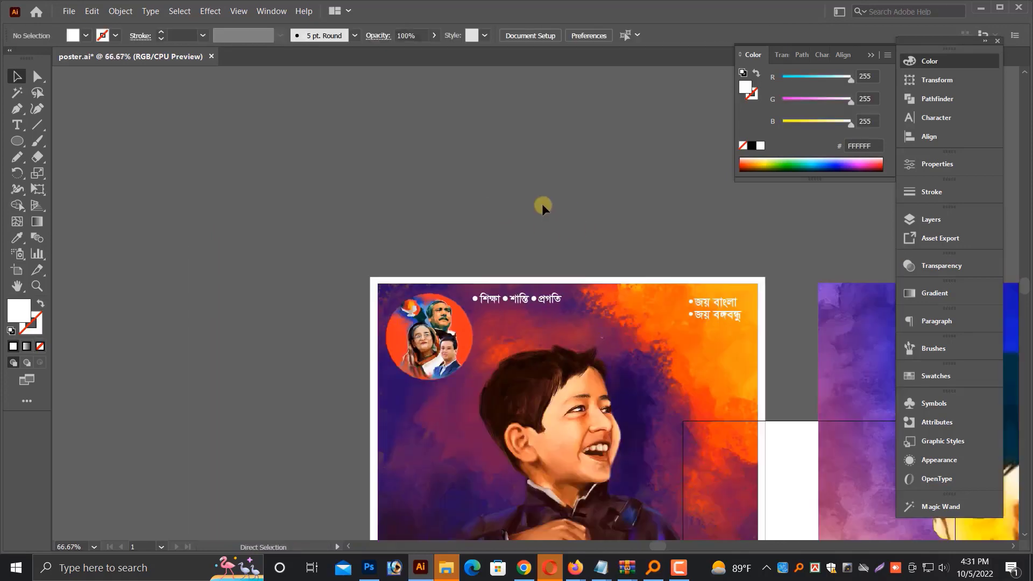
Move the three-line title group above the laughing boy poster and give it a white fill.
{"action": "left_click_drag", "start_coordinate": [653, 252], "coordinate": [522, 171]}
{"action": "key", "text": "alt+space"}
{"action": "key", "text": "ctrl+minus"}
{"action": "key", "text": "ctrl+minus"}
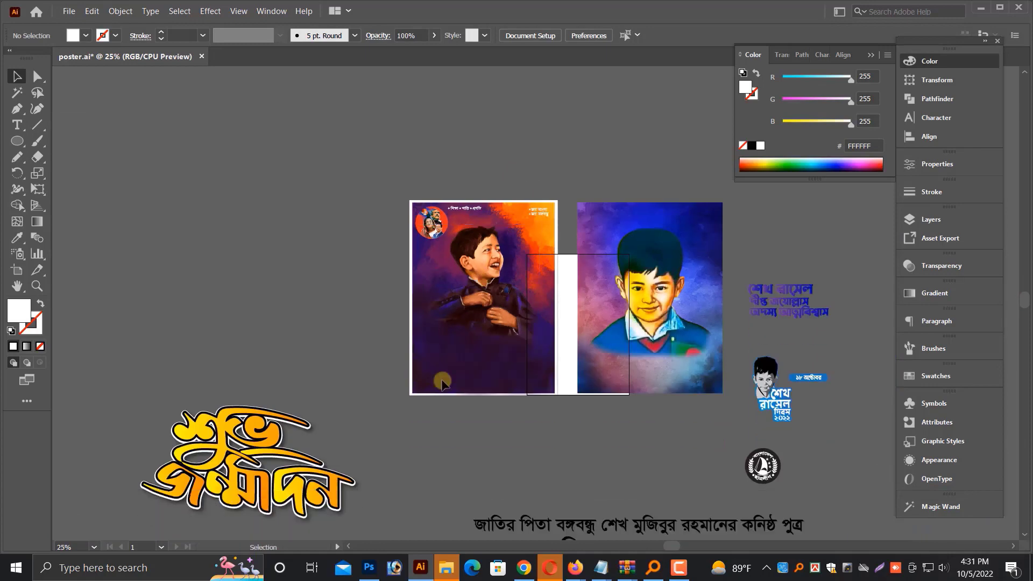
{"action": "left_click", "coordinate": [781, 308]}
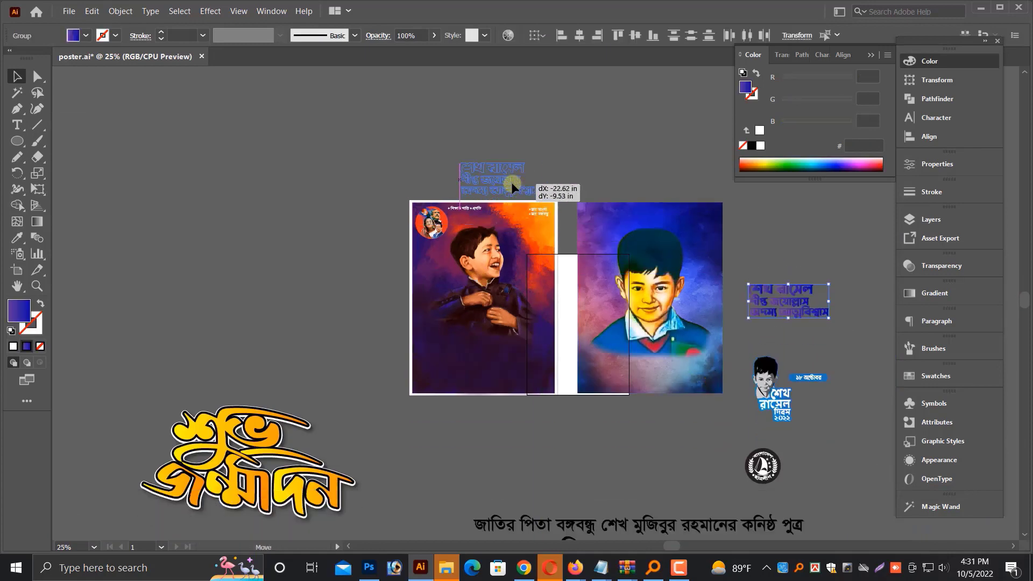
{"action": "key", "text": "ctrl+plus"}
{"action": "key", "text": "ctrl+plus"}
{"action": "key", "text": "ctrl+plus"}
{"action": "key", "text": "ctrl+plus"}
{"action": "left_click", "coordinate": [761, 145]}
{"action": "scroll", "coordinate": [572, 293], "scroll_direction": "down", "scroll_amount": 3}
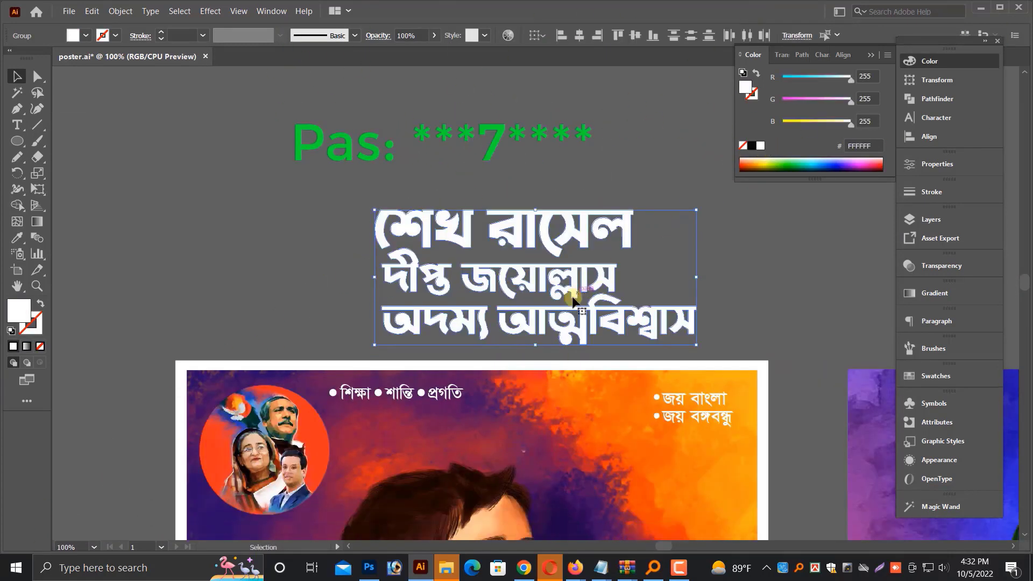
{"action": "left_click", "coordinate": [611, 294]}
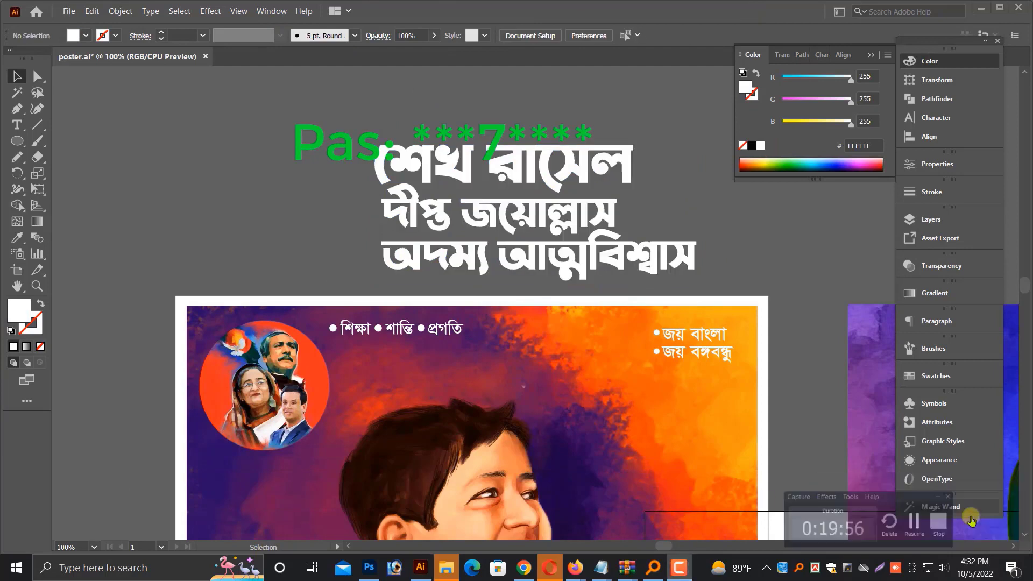
Switch to Chrome and close the painting, Pinterest and stock-image reference tabs.
{"action": "left_click", "coordinate": [693, 565]}
{"action": "left_click", "coordinate": [1008, 483]}
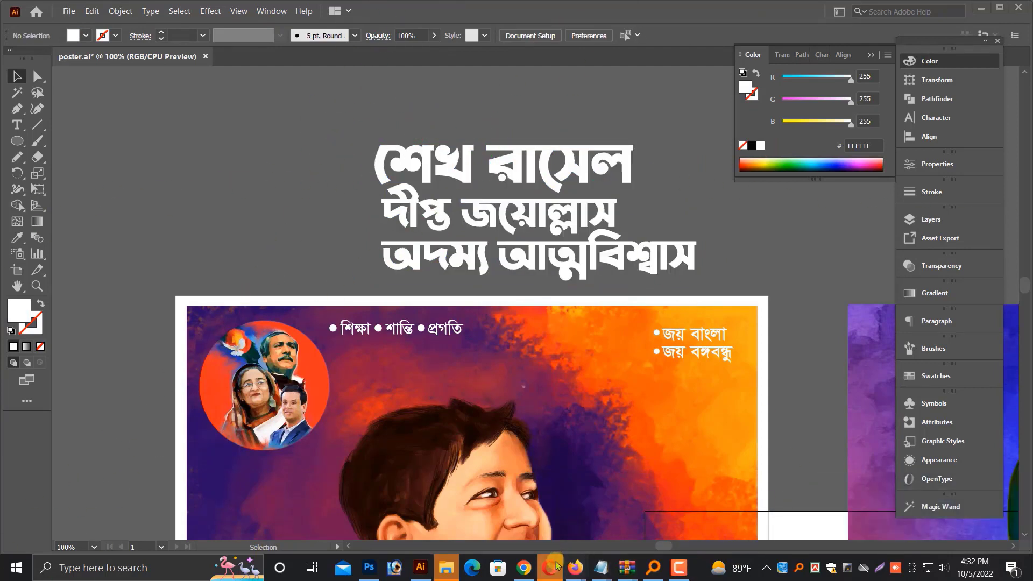
{"action": "left_click", "coordinate": [524, 567]}
{"action": "left_click", "coordinate": [558, 5]}
{"action": "left_click", "coordinate": [239, 14]}
{"action": "left_click", "coordinate": [250, 13]}
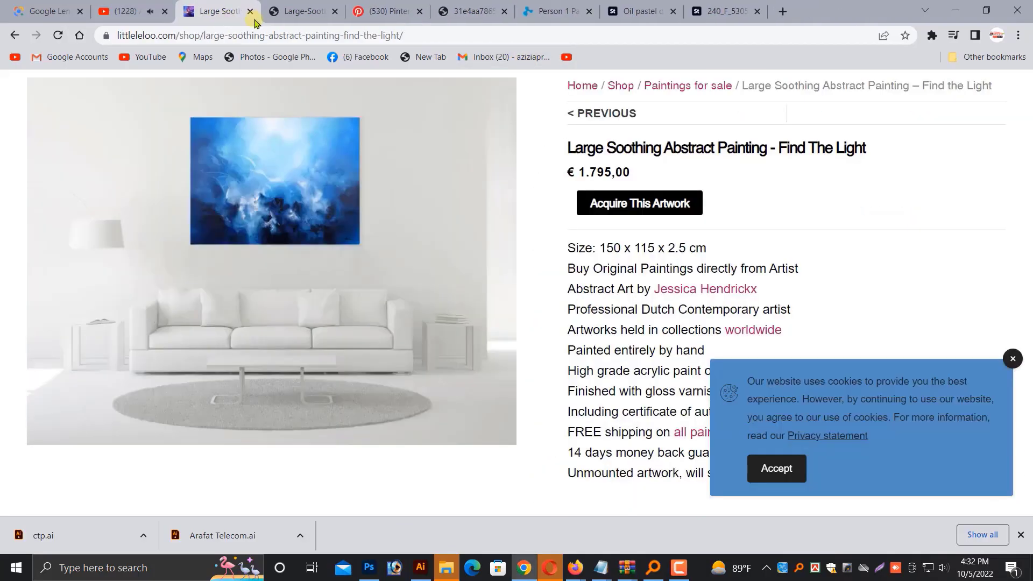
{"action": "left_click", "coordinate": [251, 13]}
{"action": "left_click", "coordinate": [252, 12]}
{"action": "left_click", "coordinate": [252, 13]}
{"action": "left_click", "coordinate": [250, 12]}
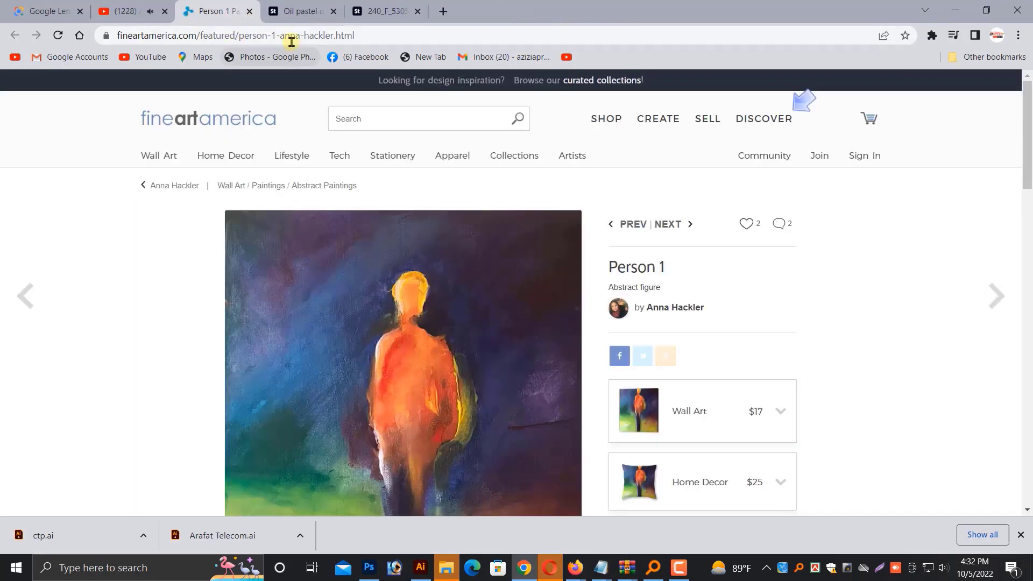
{"action": "left_click", "coordinate": [335, 13]}
{"action": "left_click", "coordinate": [335, 13]}
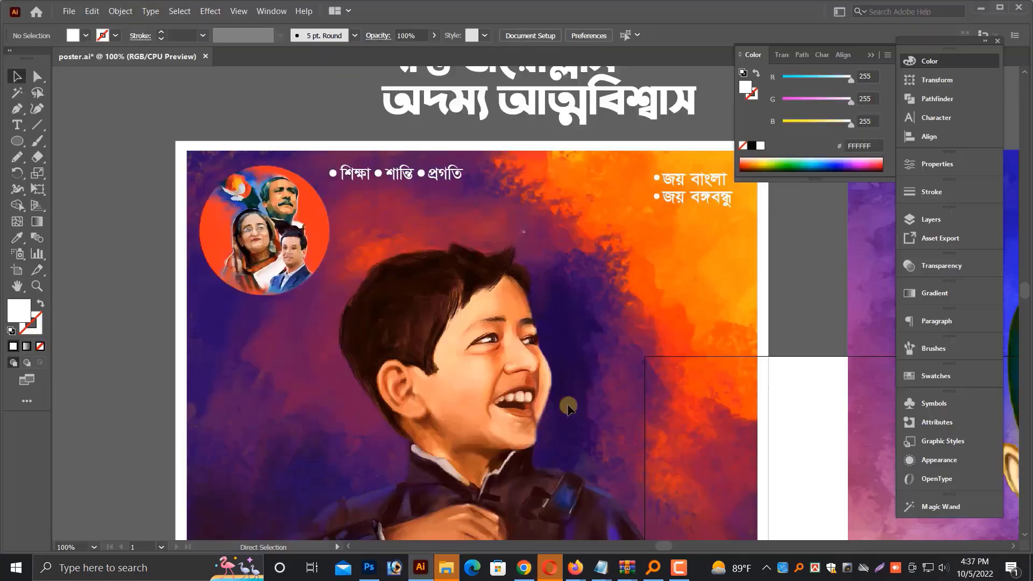
Return to poster.ai in Illustrator and apply a linear white-to-black gradient fill to the three-line title.
{"action": "scroll", "coordinate": [566, 430], "scroll_direction": "down", "scroll_amount": 3}
{"action": "scroll", "coordinate": [566, 461], "scroll_direction": "down", "scroll_amount": 2}
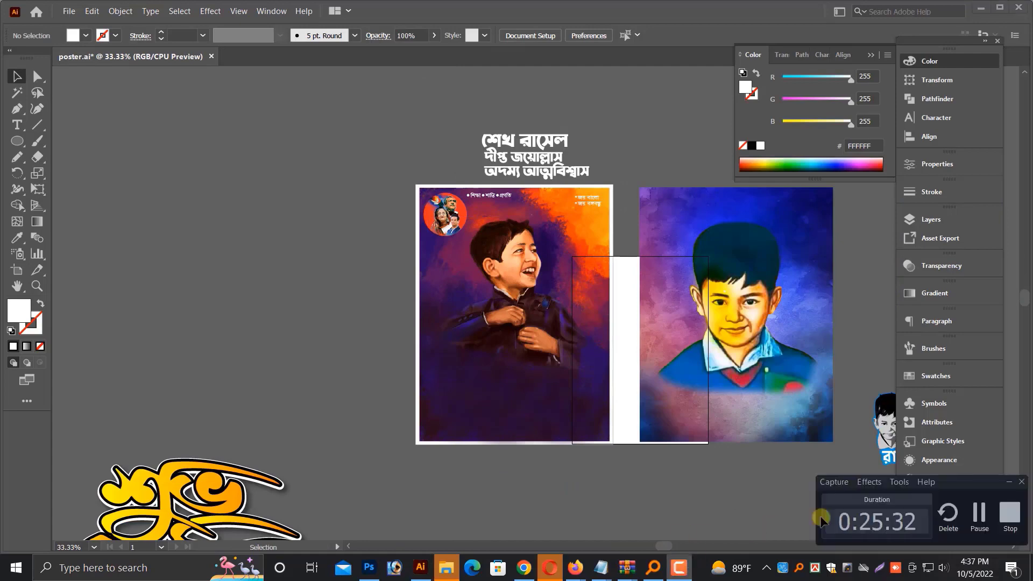
{"action": "scroll", "coordinate": [703, 262], "scroll_direction": "up", "scroll_amount": 2}
{"action": "left_click_drag", "start_coordinate": [468, 181], "coordinate": [706, 252]}
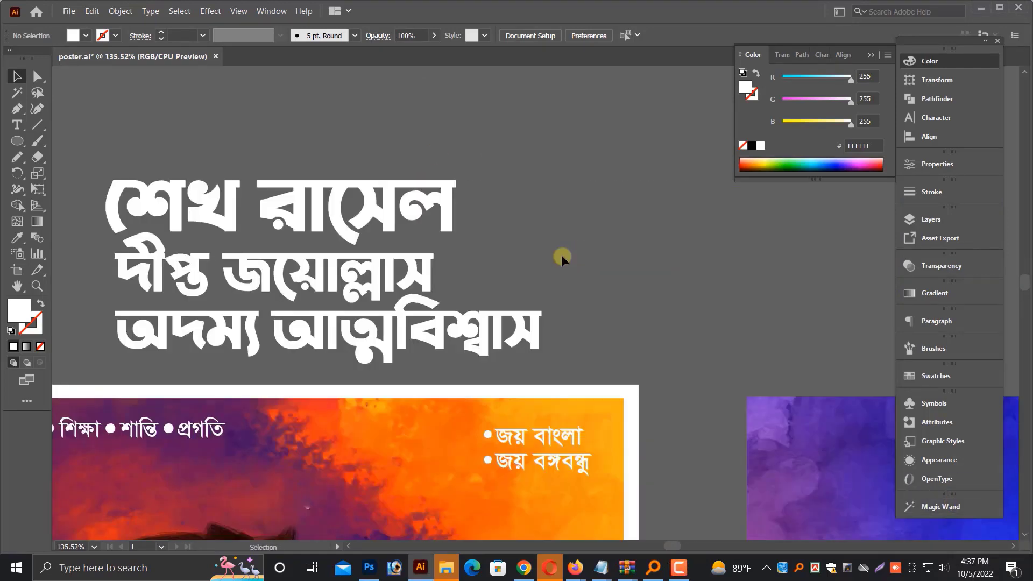
{"action": "left_click", "coordinate": [365, 278]}
{"action": "left_click_drag", "start_coordinate": [160, 146], "coordinate": [581, 374]}
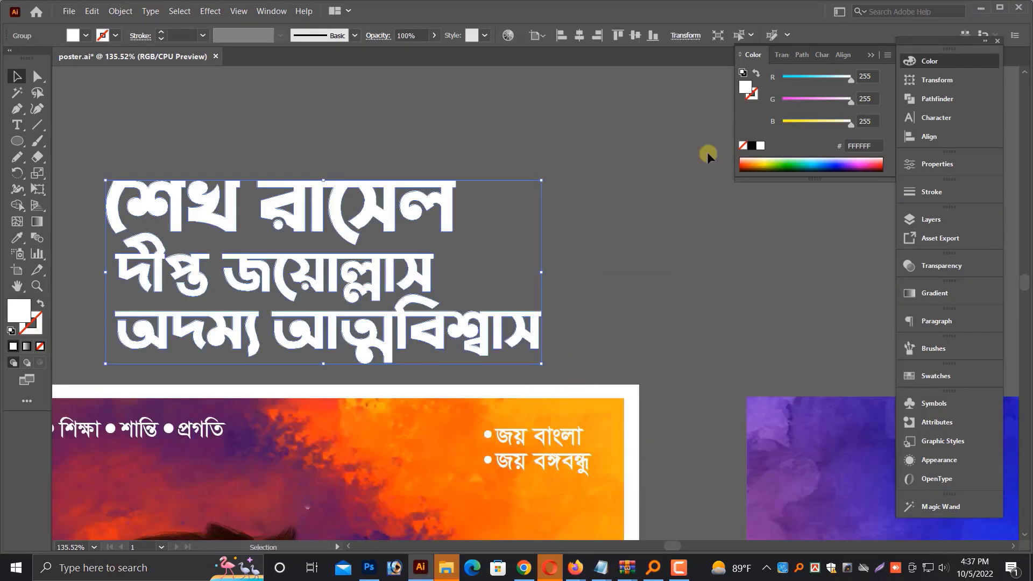
{"action": "left_click", "coordinate": [947, 294]}
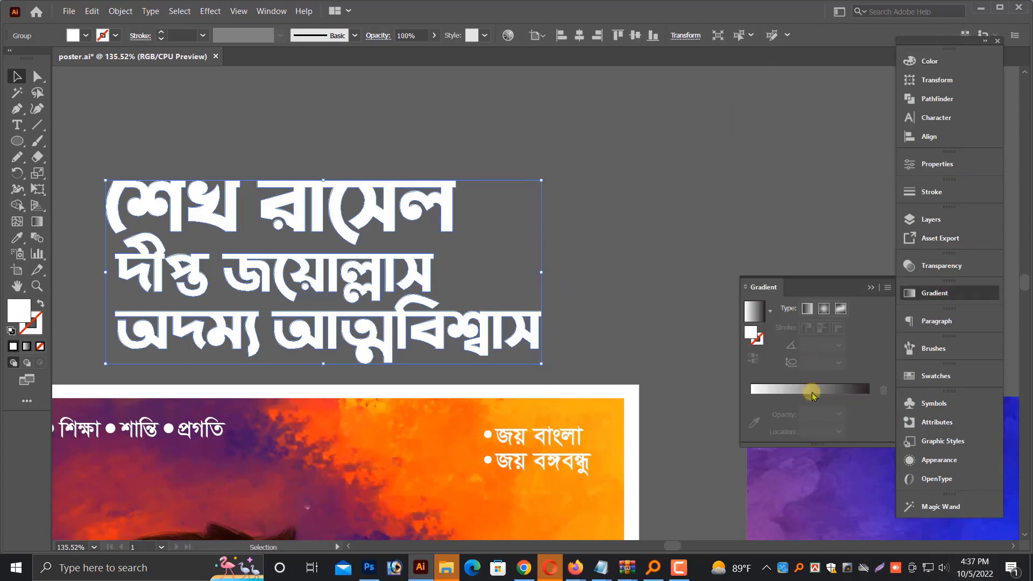
{"action": "left_click", "coordinate": [810, 390]}
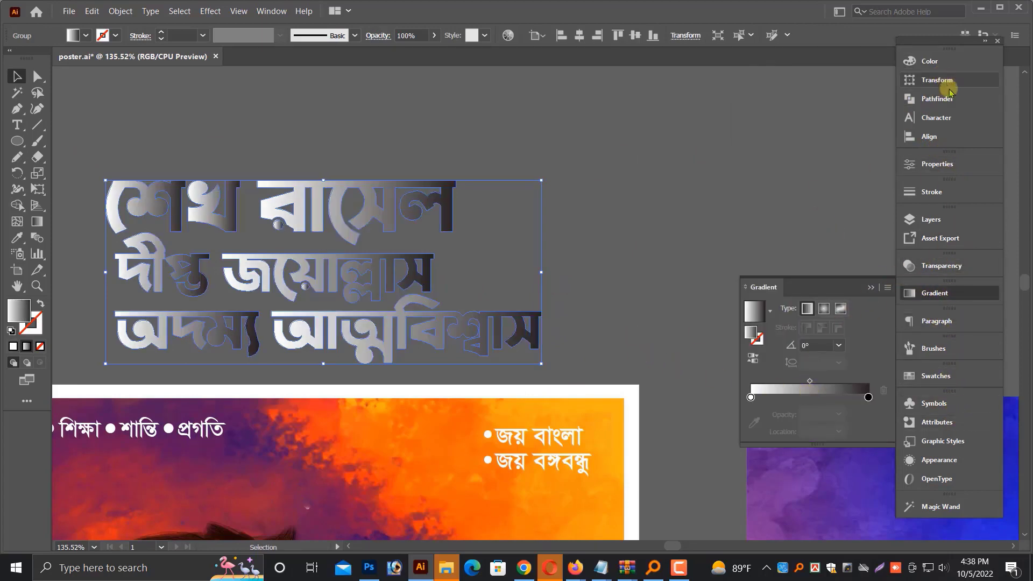
Shift the three-line title slightly right and change its gradient's black end stop to yellow, RGB 214, 234, 0.
{"action": "left_click", "coordinate": [938, 98]}
{"action": "scroll", "coordinate": [589, 260], "scroll_direction": "up", "scroll_amount": 1}
{"action": "left_click_drag", "start_coordinate": [455, 251], "coordinate": [538, 247]}
{"action": "left_click", "coordinate": [937, 294]}
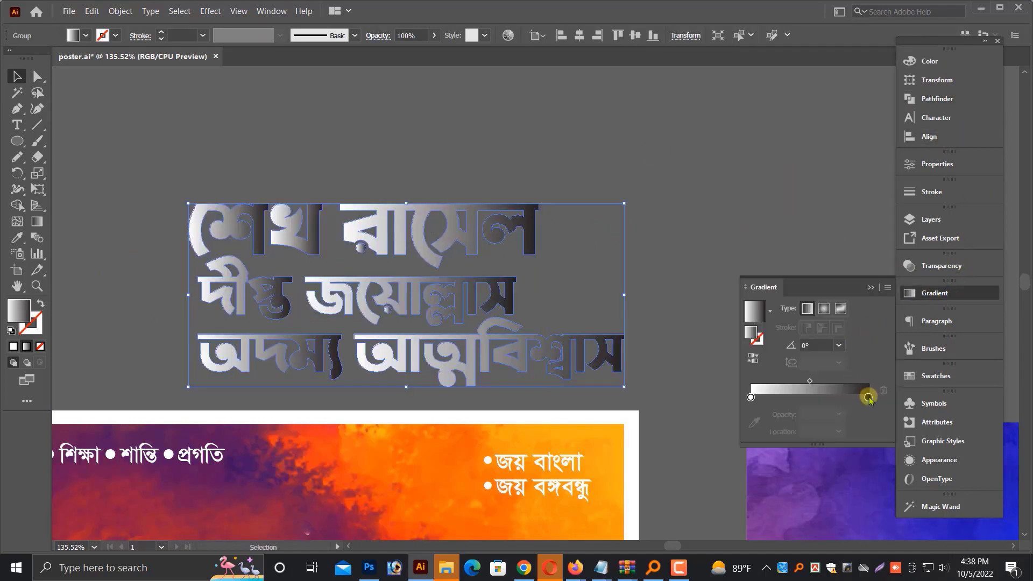
{"action": "left_click", "coordinate": [932, 62]}
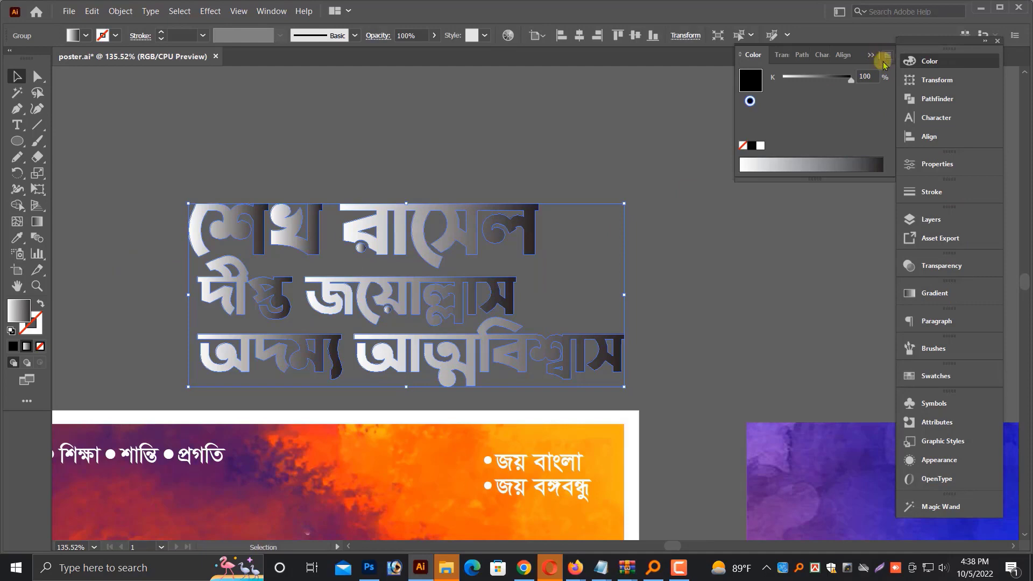
{"action": "left_click", "coordinate": [888, 55]}
{"action": "left_click", "coordinate": [923, 85]}
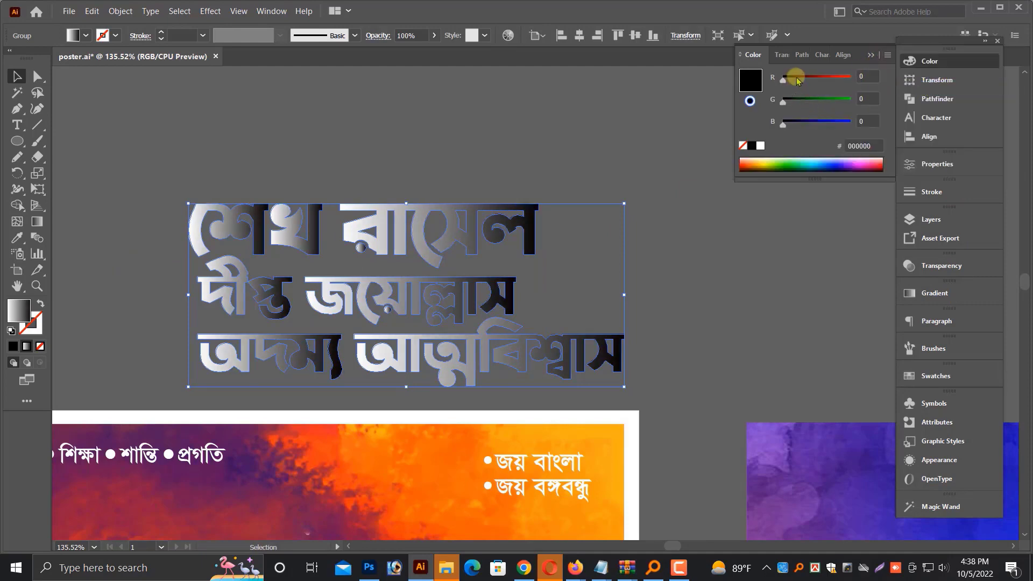
{"action": "left_click_drag", "start_coordinate": [796, 77], "coordinate": [841, 80]}
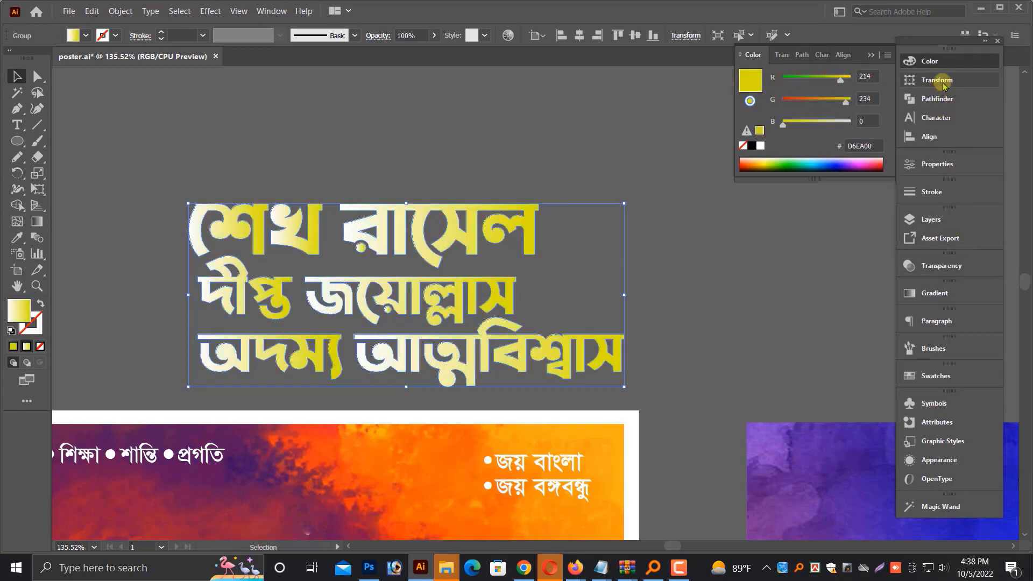
Unite the title's letter shapes and reapply the white-to-yellow linear gradient at a 90° angle.
{"action": "left_click", "coordinate": [937, 98]}
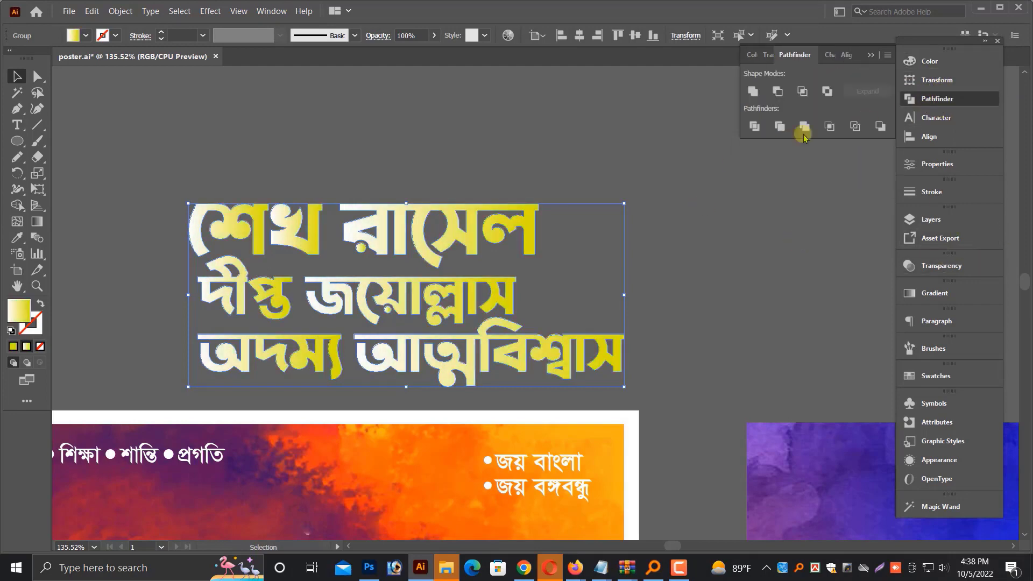
{"action": "left_click", "coordinate": [753, 92]}
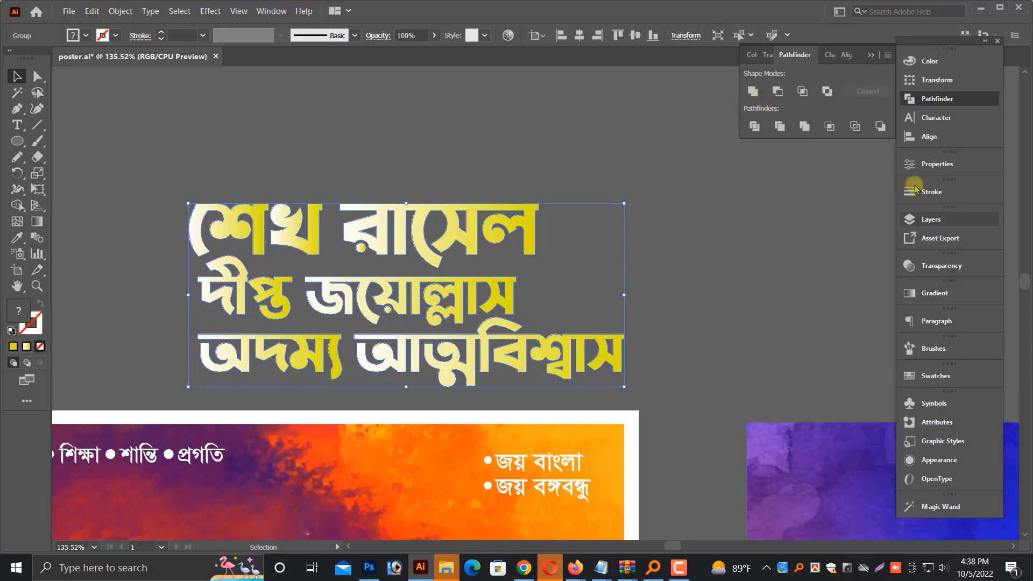
{"action": "left_click", "coordinate": [937, 294]}
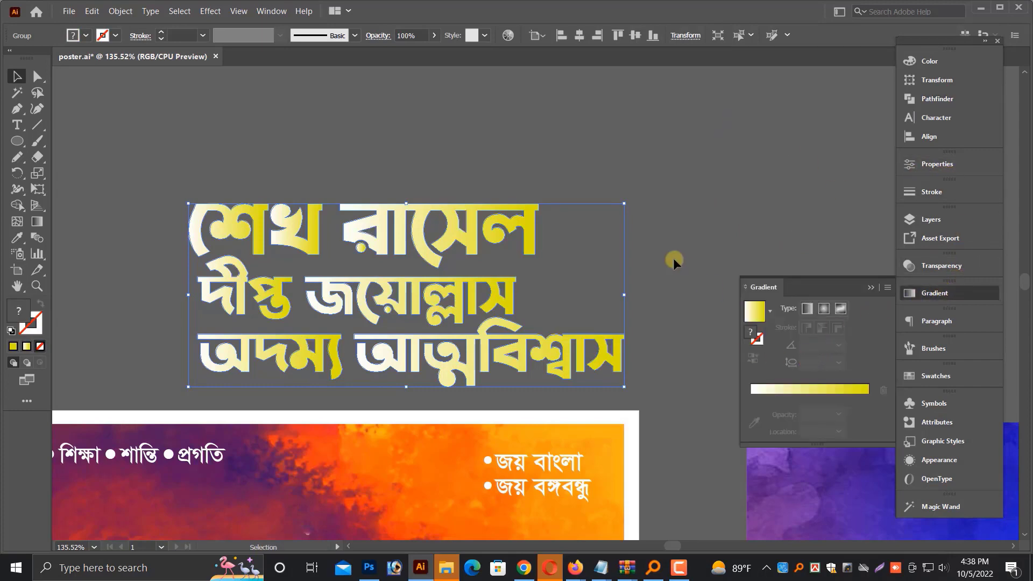
{"action": "left_click", "coordinate": [786, 391]}
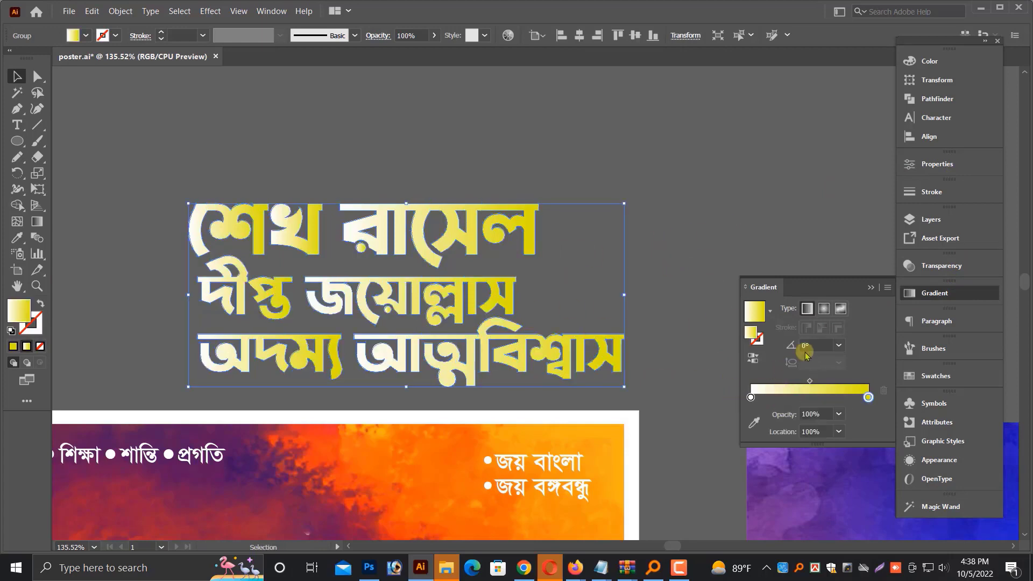
{"action": "scroll", "coordinate": [738, 330], "scroll_direction": "down", "scroll_amount": 2}
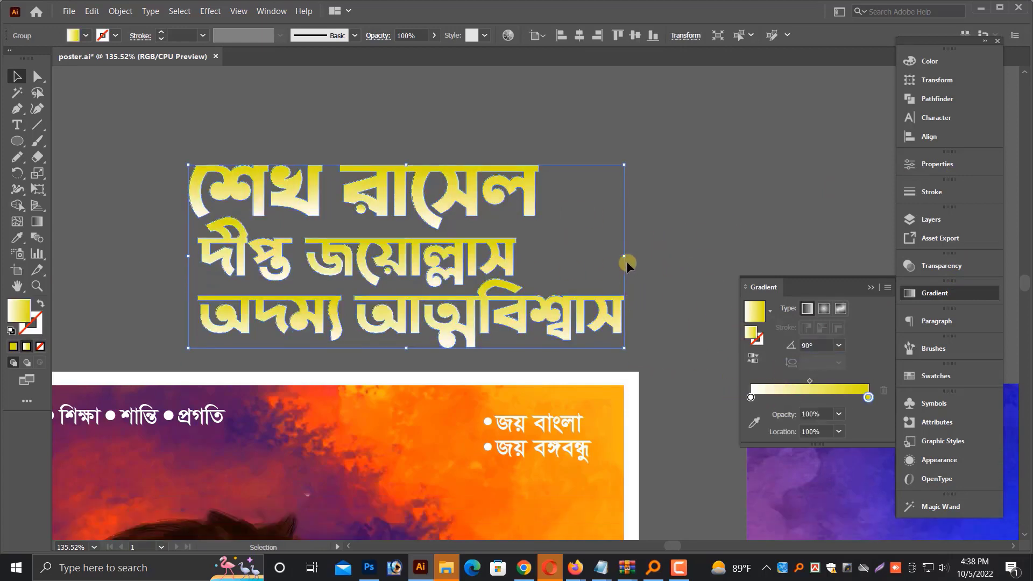
Scale down the three-line title and place it near the laughing boy poster's upper edge, between the two bulleted slogans.
{"action": "left_click_drag", "start_coordinate": [627, 256], "coordinate": [513, 254]}
{"action": "left_click_drag", "start_coordinate": [421, 258], "coordinate": [368, 446]}
{"action": "key", "text": "ctrl+plus"}
{"action": "key", "text": "ctrl+plus"}
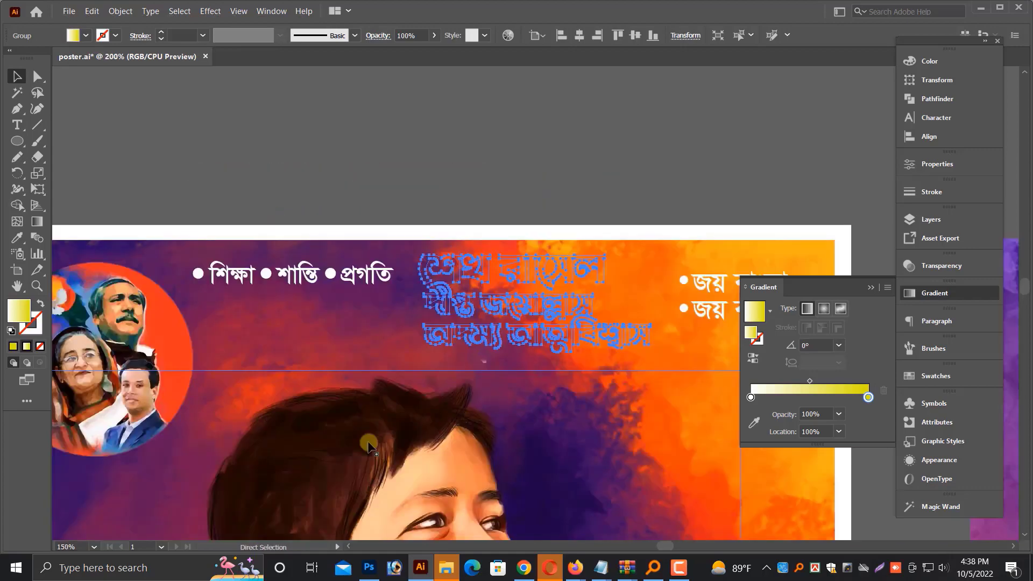
{"action": "left_click_drag", "start_coordinate": [605, 305], "coordinate": [597, 344]}
{"action": "left_click", "coordinate": [626, 175]}
{"action": "scroll", "coordinate": [626, 175], "scroll_direction": "down", "scroll_amount": 1}
{"action": "left_click_drag", "start_coordinate": [347, 200], "coordinate": [721, 393]}
{"action": "left_click_drag", "start_coordinate": [576, 291], "coordinate": [562, 278]}
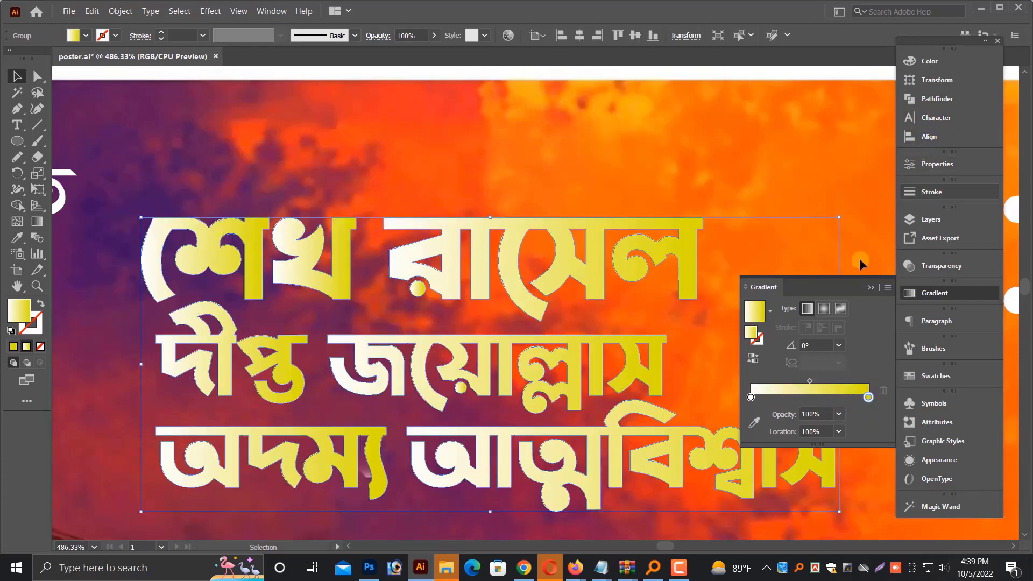
Set the yellow end stop of the title's gradient to RGB 255, 255, 0 (FFFF00).
{"action": "left_click", "coordinate": [942, 69]}
{"action": "left_click", "coordinate": [824, 80]}
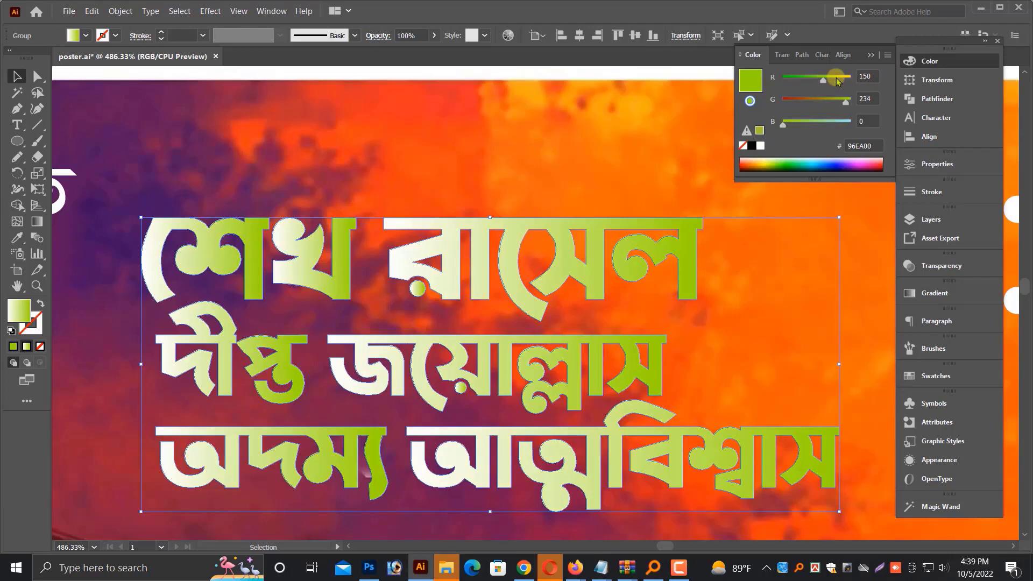
{"action": "left_click_drag", "start_coordinate": [811, 81], "coordinate": [851, 81]}
{"action": "left_click", "coordinate": [823, 80]}
{"action": "mouse_move", "coordinate": [846, 101]}
{"action": "left_mouse_down"}
{"action": "mouse_move", "coordinate": [824, 99]}
{"action": "mouse_move", "coordinate": [851, 102]}
{"action": "left_mouse_up"}
{"action": "scroll", "coordinate": [608, 268], "scroll_direction": "up", "scroll_amount": 1}
{"action": "scroll", "coordinate": [606, 262], "scroll_direction": "down", "scroll_amount": 5}
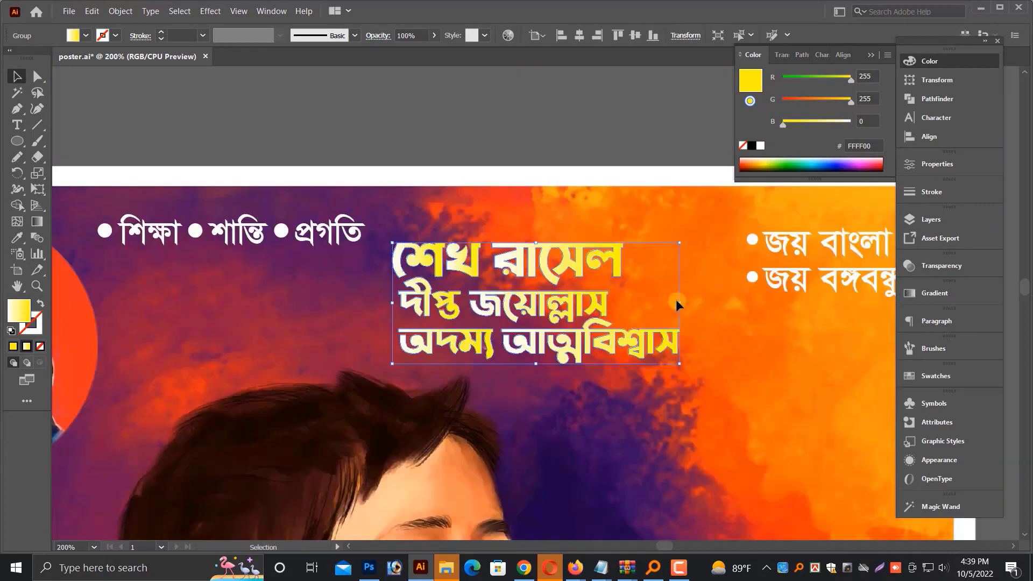
{"action": "left_click", "coordinate": [552, 127]}
{"action": "key", "text": "ctrl+="}
{"action": "key", "text": "ctrl+="}
{"action": "left_click", "coordinate": [509, 229]}
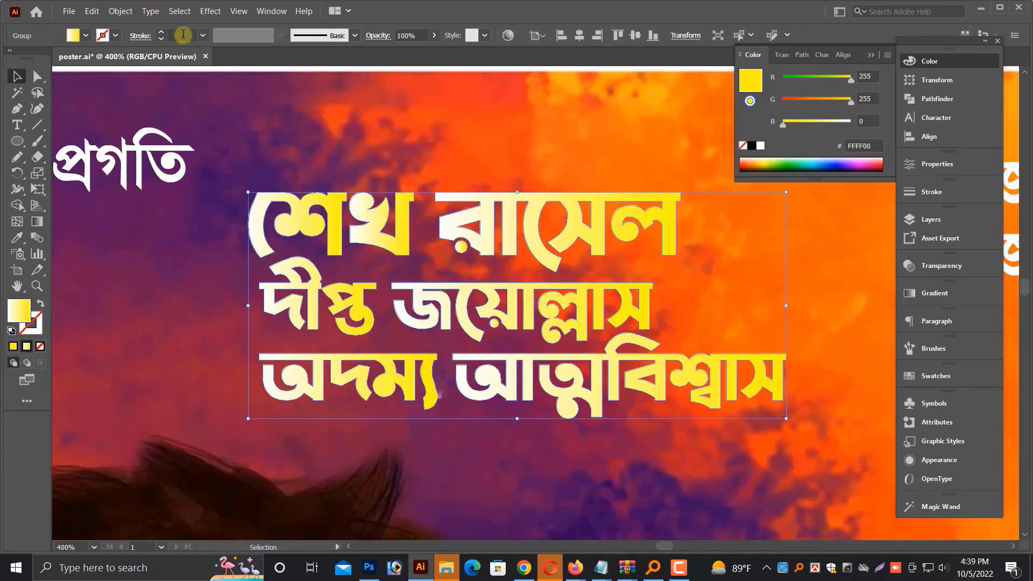
{"action": "left_click", "coordinate": [210, 11]}
{"action": "left_click", "coordinate": [377, 186]}
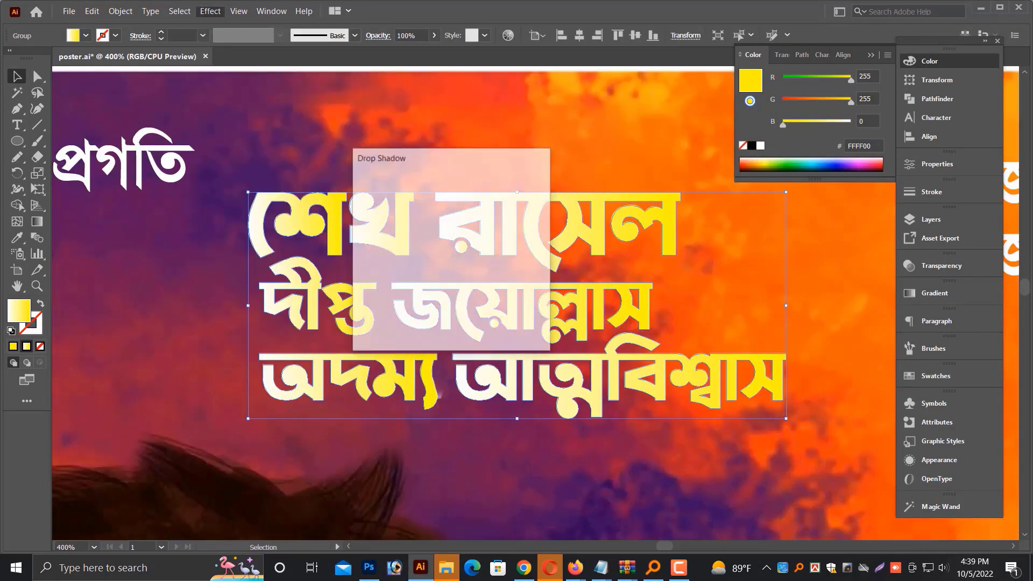
{"action": "left_click", "coordinate": [524, 324]}
{"action": "scroll", "coordinate": [634, 305], "scroll_direction": "down", "scroll_amount": 5}
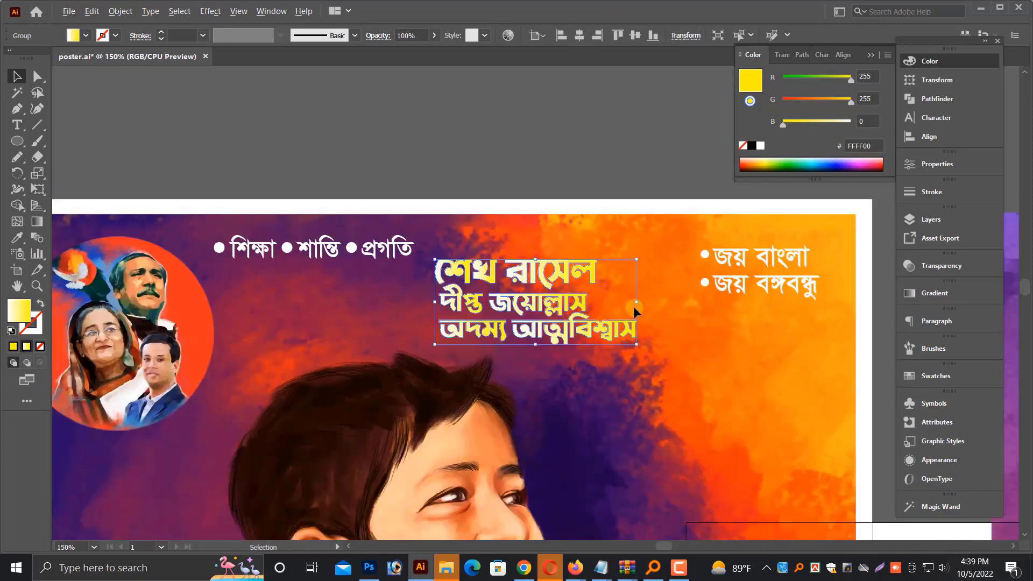
Enlarge the title and add a black Multiply drop shadow at 75% opacity with 0.0972 in offsets and 0.0694 in blur.
{"action": "scroll", "coordinate": [634, 306], "scroll_direction": "up", "scroll_amount": 2}
{"action": "left_click", "coordinate": [211, 11]}
{"action": "mouse_move", "coordinate": [300, 183]}
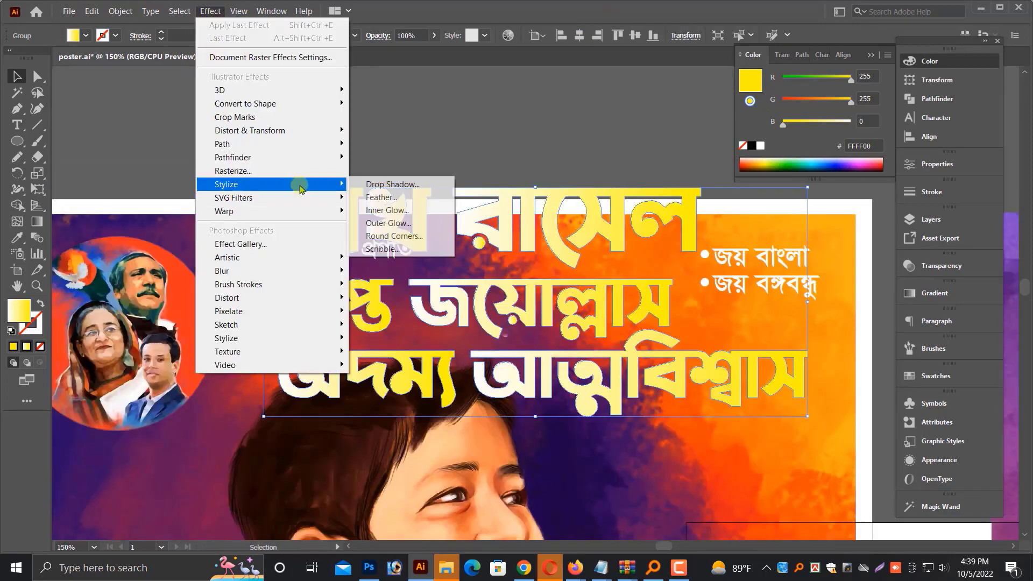
{"action": "left_click", "coordinate": [387, 184]}
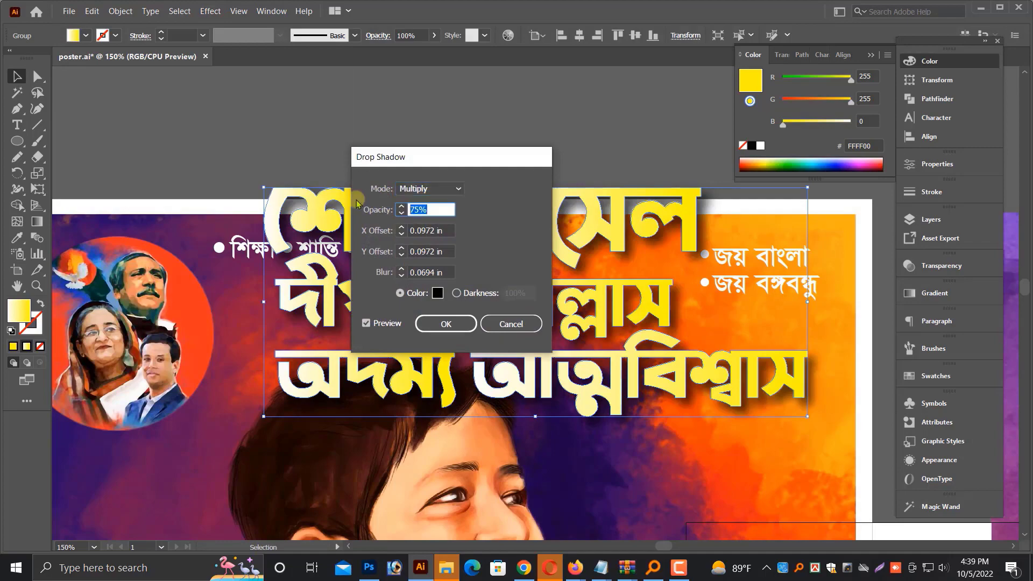
{"action": "left_click", "coordinate": [445, 324]}
Expand the shadowed title's appearance and scale it down to about 3.19 in wide between the two bulleted slogans.
{"action": "left_click", "coordinate": [121, 12]}
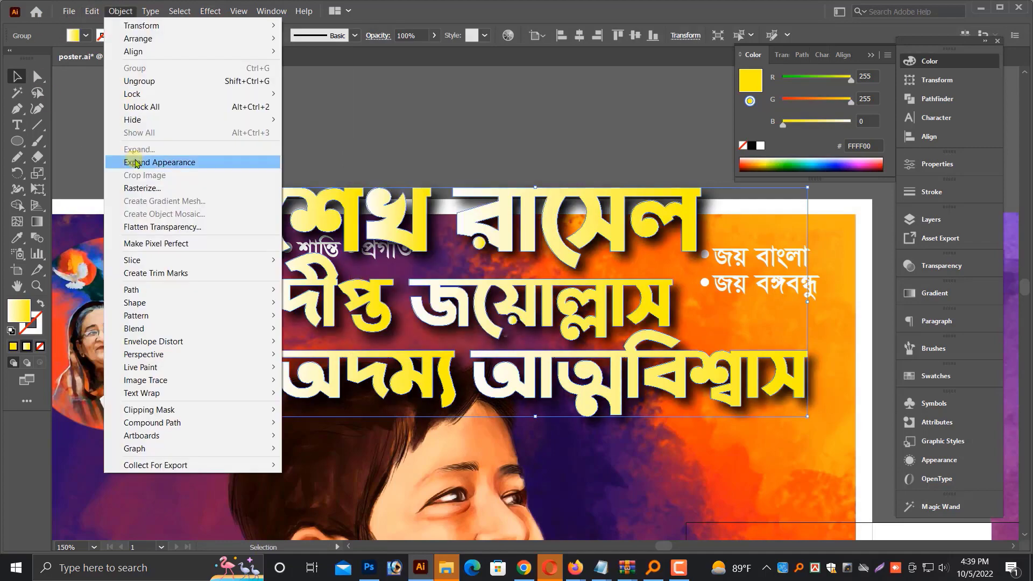
{"action": "left_click", "coordinate": [162, 162]}
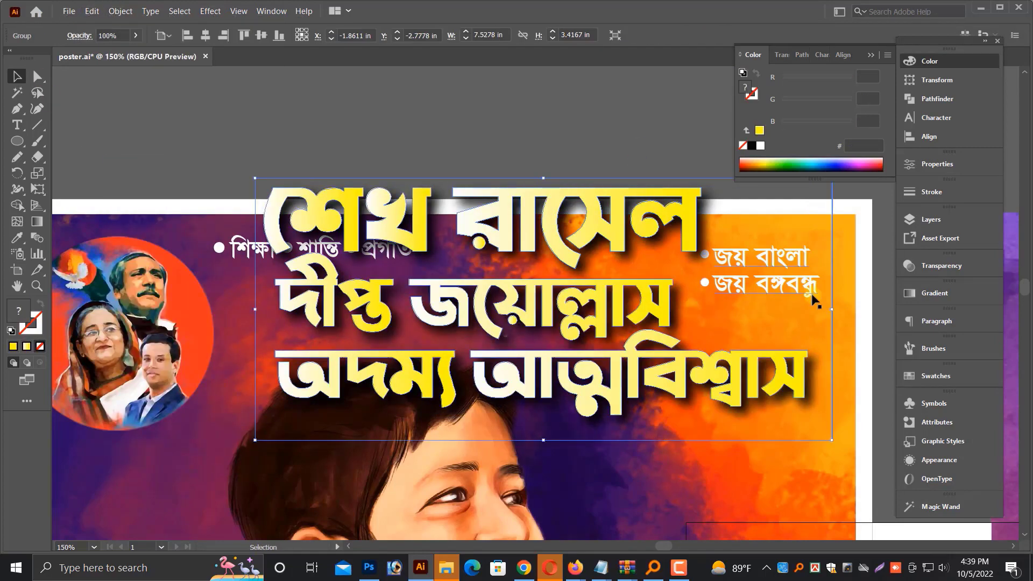
{"action": "left_click_drag", "start_coordinate": [831, 312], "coordinate": [686, 312]}
{"action": "key", "text": "ctrl+equal"}
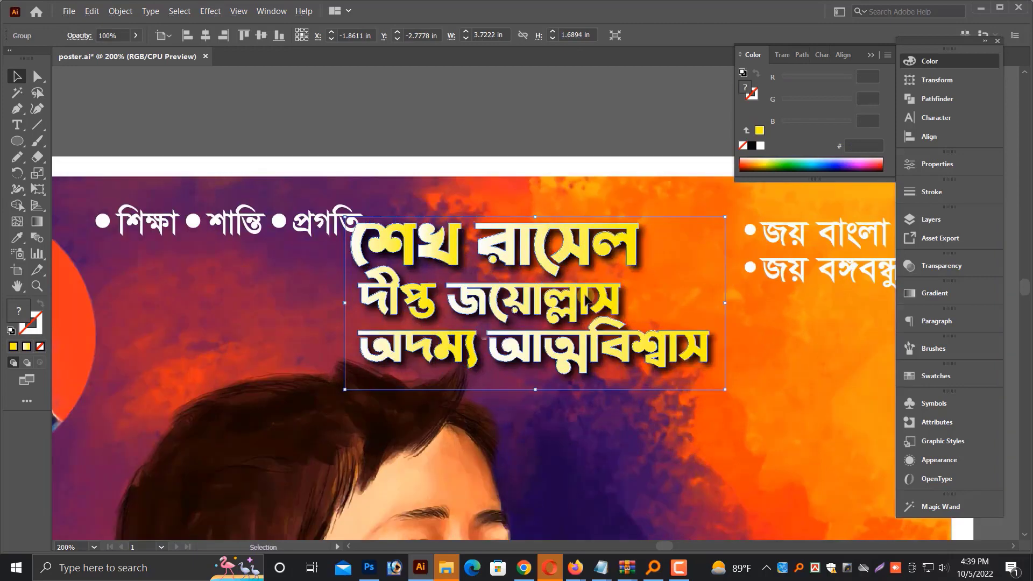
{"action": "left_click_drag", "start_coordinate": [761, 301], "coordinate": [706, 298]}
{"action": "left_click_drag", "start_coordinate": [572, 305], "coordinate": [582, 309]}
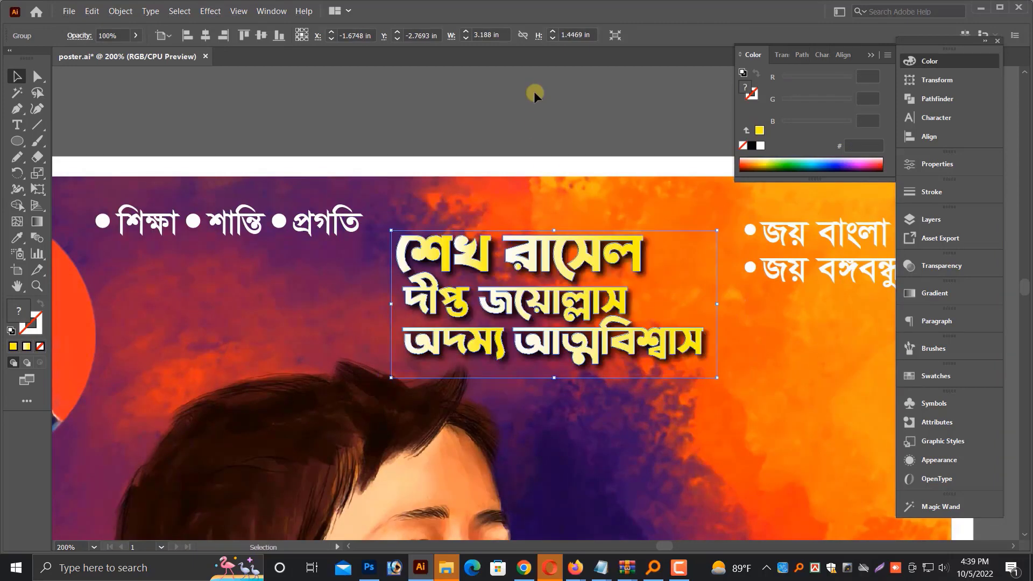
Move the laughing boy's portrait slightly down on the poster, away from the three-line title.
{"action": "left_click", "coordinate": [534, 91]}
{"action": "key", "text": "ctrl+minus"}
{"action": "key", "text": "ctrl+minus"}
{"action": "scroll", "coordinate": [473, 323], "scroll_direction": "down", "scroll_amount": 5}
{"action": "left_click", "coordinate": [482, 292]}
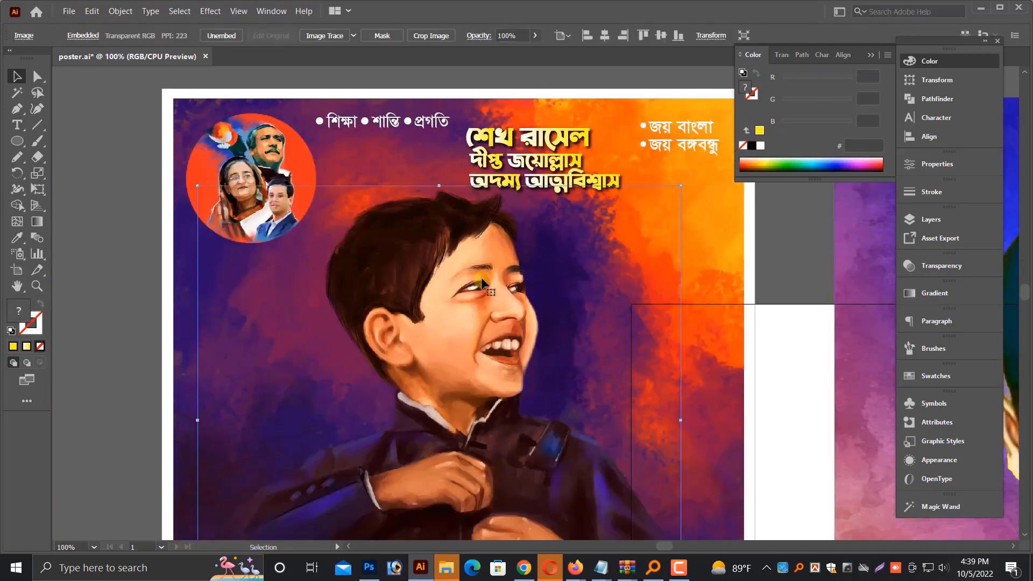
{"action": "key", "text": "ctrl+minus"}
{"action": "left_click_drag", "start_coordinate": [553, 229], "coordinate": [554, 226]}
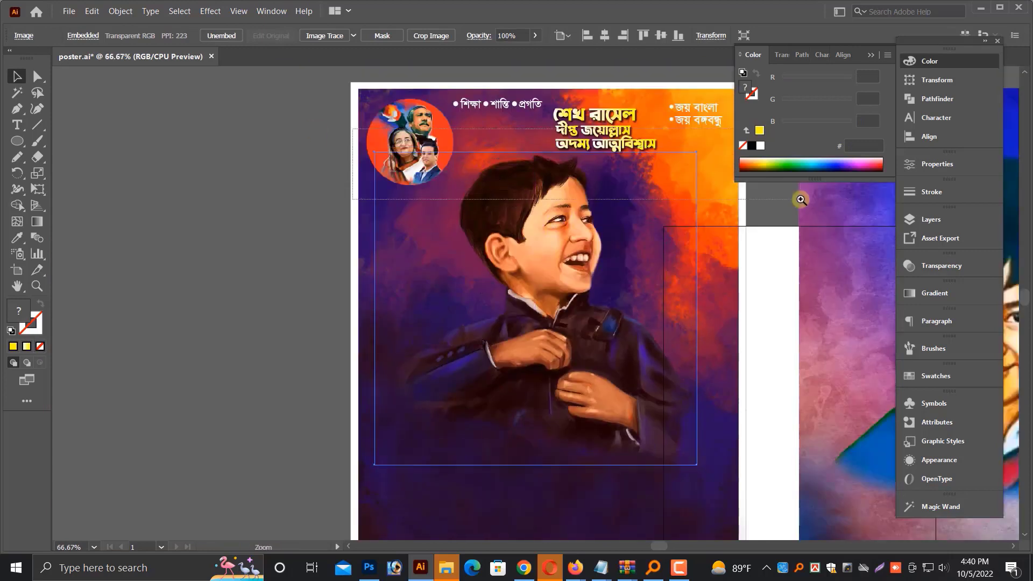
Shrink the three-word bulleted slogan beside the round emblem and fit the three-line title next to it at about 3.08 in wide.
{"action": "scroll", "coordinate": [642, 138], "scroll_direction": "up", "scroll_amount": 3}
{"action": "left_click", "coordinate": [642, 138]}
{"action": "left_click_drag", "start_coordinate": [714, 235], "coordinate": [692, 235]}
{"action": "left_click", "coordinate": [463, 116]}
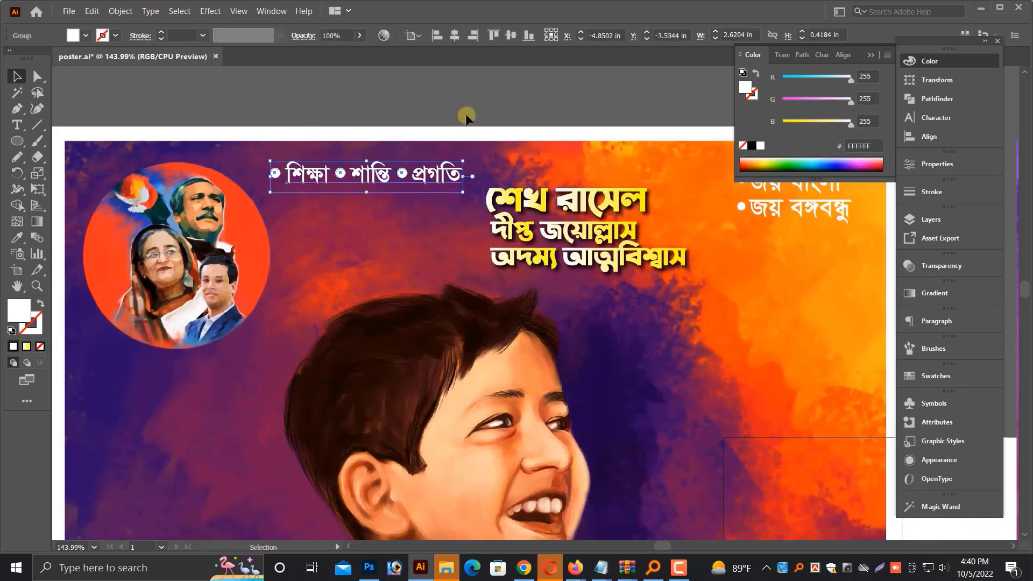
{"action": "left_click", "coordinate": [455, 182]}
{"action": "left_click_drag", "start_coordinate": [466, 177], "coordinate": [437, 175]}
{"action": "left_click_drag", "start_coordinate": [413, 175], "coordinate": [398, 167]}
{"action": "left_click_drag", "start_coordinate": [538, 204], "coordinate": [489, 194]}
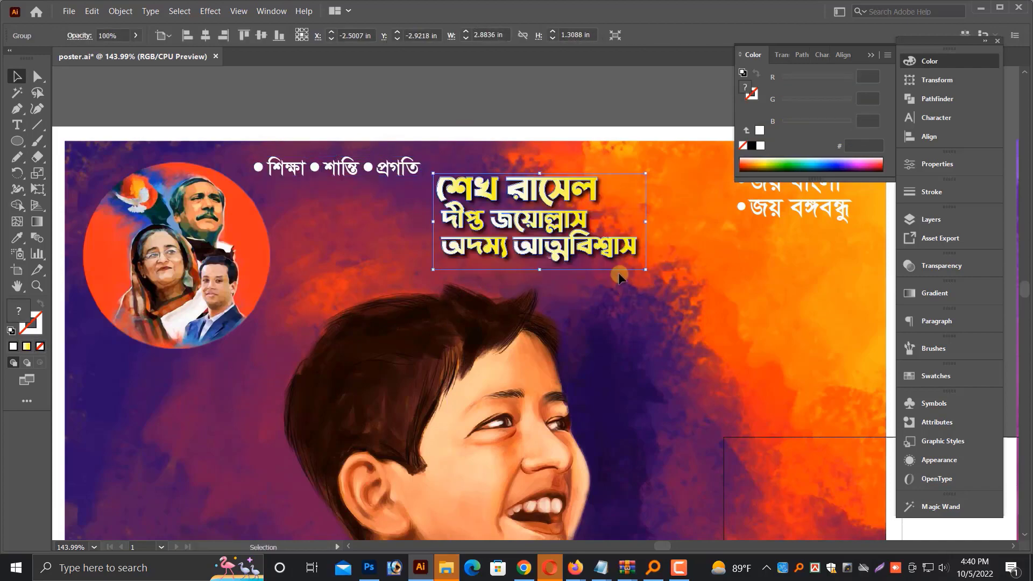
{"action": "left_click_drag", "start_coordinate": [656, 273], "coordinate": [662, 276]}
Bring the gradient birthday lettering onto the lower part of the laughing boy poster at about 8.96 in wide.
{"action": "key", "text": "ctrl+minus"}
{"action": "key", "text": "ctrl+minus"}
{"action": "scroll", "coordinate": [509, 300], "scroll_direction": "down", "scroll_amount": 5}
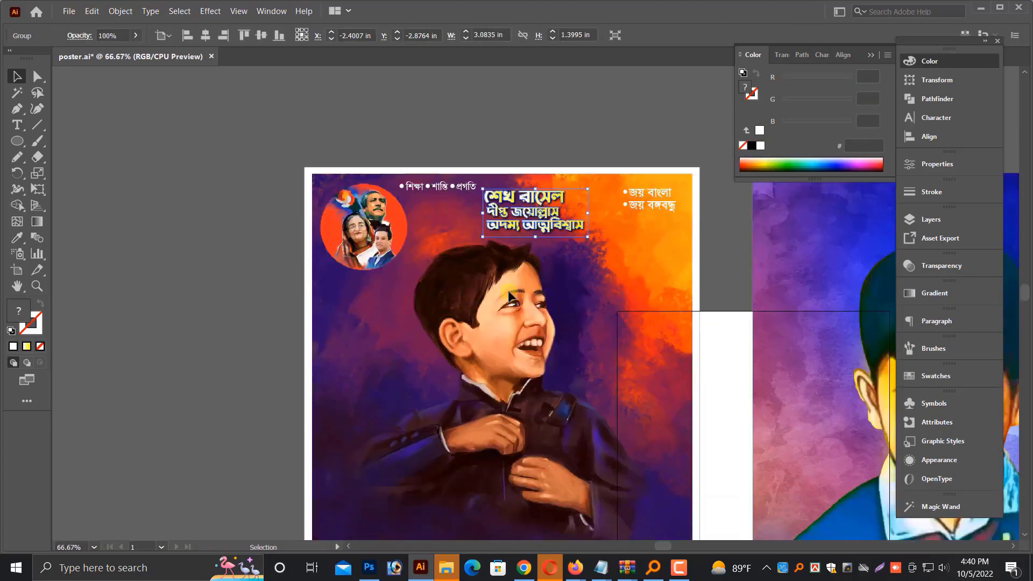
{"action": "left_click", "coordinate": [233, 356]}
{"action": "key", "text": "ctrl+minus"}
{"action": "scroll", "coordinate": [351, 380], "scroll_direction": "down", "scroll_amount": 5}
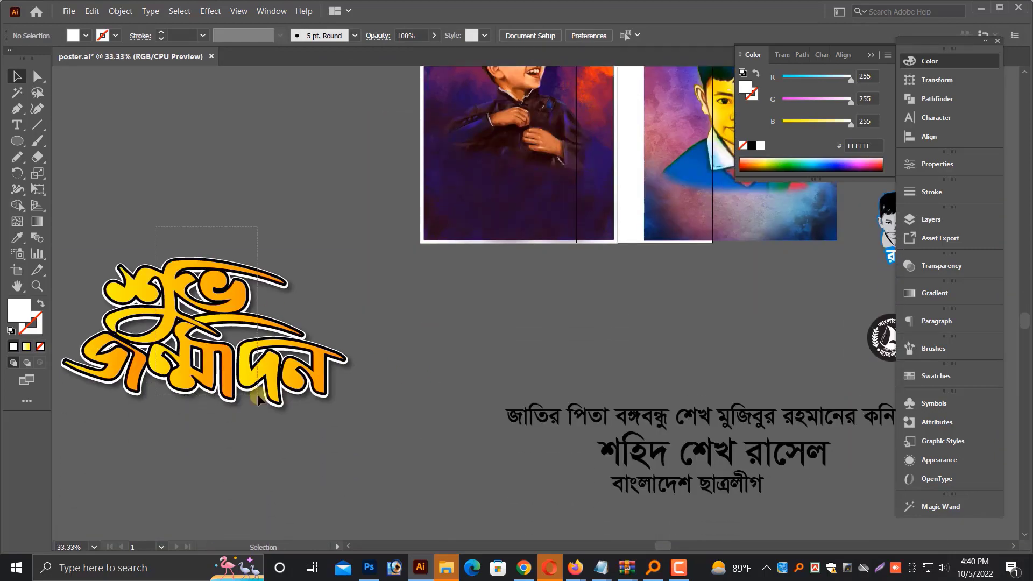
{"action": "left_click_drag", "start_coordinate": [335, 316], "coordinate": [537, 315]}
{"action": "left_click_drag", "start_coordinate": [553, 337], "coordinate": [479, 323]}
{"action": "left_click_drag", "start_coordinate": [405, 341], "coordinate": [538, 190]}
{"action": "key", "text": "ctrl+equal"}
{"action": "key", "text": "ctrl+equal"}
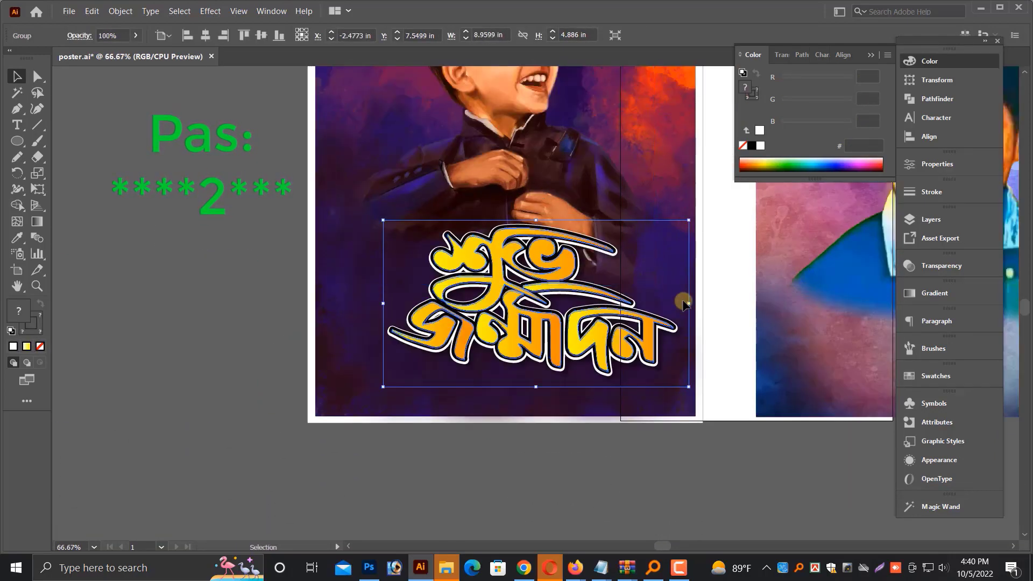
Scale the birthday lettering down to about 6.8 in wide and position it just below the boy's hands.
{"action": "left_click_drag", "start_coordinate": [688, 303], "coordinate": [609, 293]}
{"action": "left_click_drag", "start_coordinate": [507, 327], "coordinate": [504, 309]}
{"action": "left_click_drag", "start_coordinate": [595, 317], "coordinate": [563, 291]}
{"action": "key", "text": "ctrl+equal"}
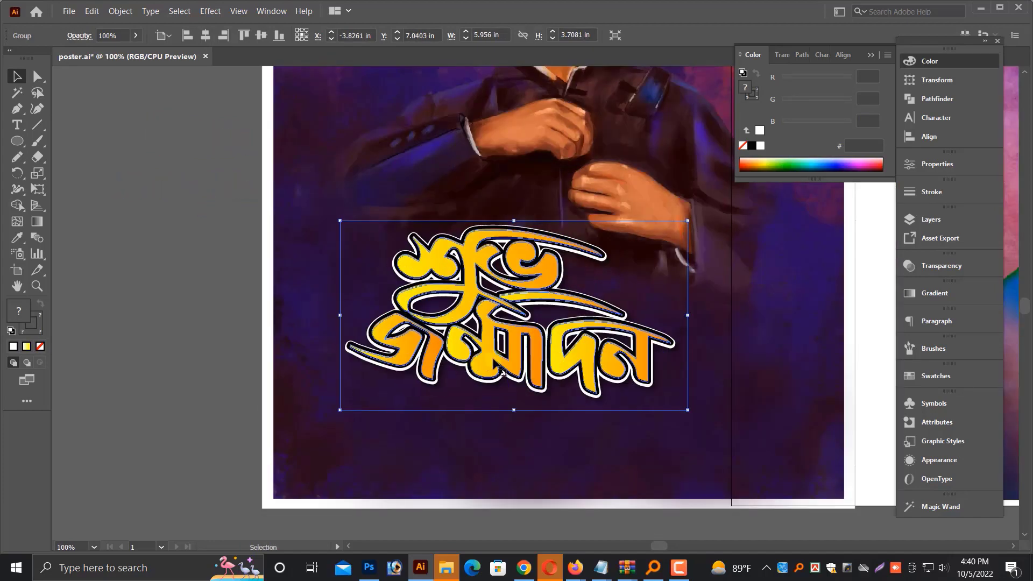
Move the three black caption lines below the birthday lettering on the laughing boy poster and fill them with white (FFFFFF).
{"action": "left_click", "coordinate": [250, 331]}
{"action": "key", "text": "ctrl+minus"}
{"action": "key", "text": "ctrl+minus"}
{"action": "key", "text": "ctrl+minus"}
{"action": "left_click_drag", "start_coordinate": [324, 345], "coordinate": [318, 276]}
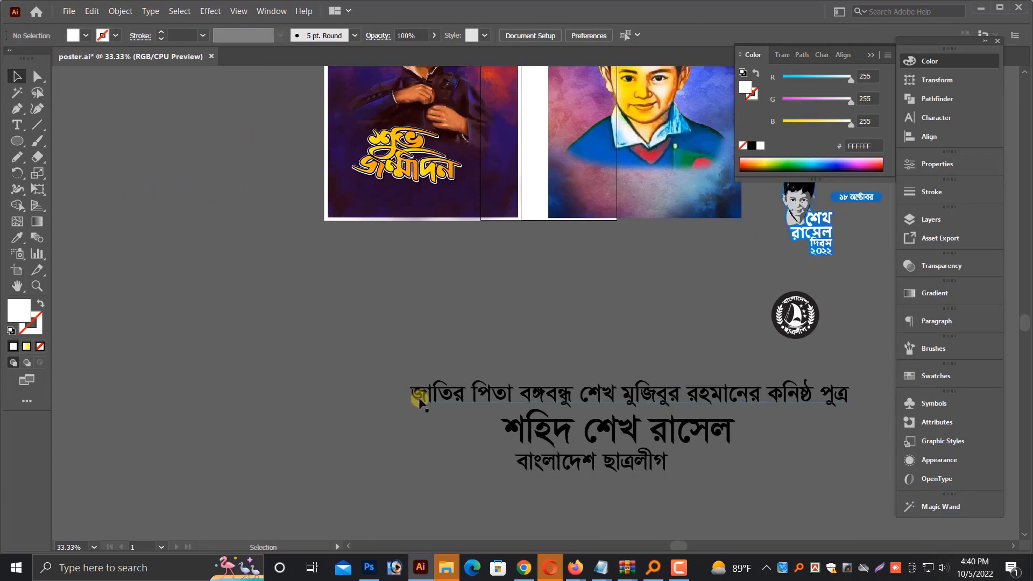
{"action": "left_click", "coordinate": [415, 396]}
{"action": "left_click_drag", "start_coordinate": [807, 429], "coordinate": [512, 273]}
{"action": "left_click_drag", "start_coordinate": [430, 263], "coordinate": [430, 169]}
{"action": "key", "text": "ctrl+equal"}
{"action": "key", "text": "ctrl+equal"}
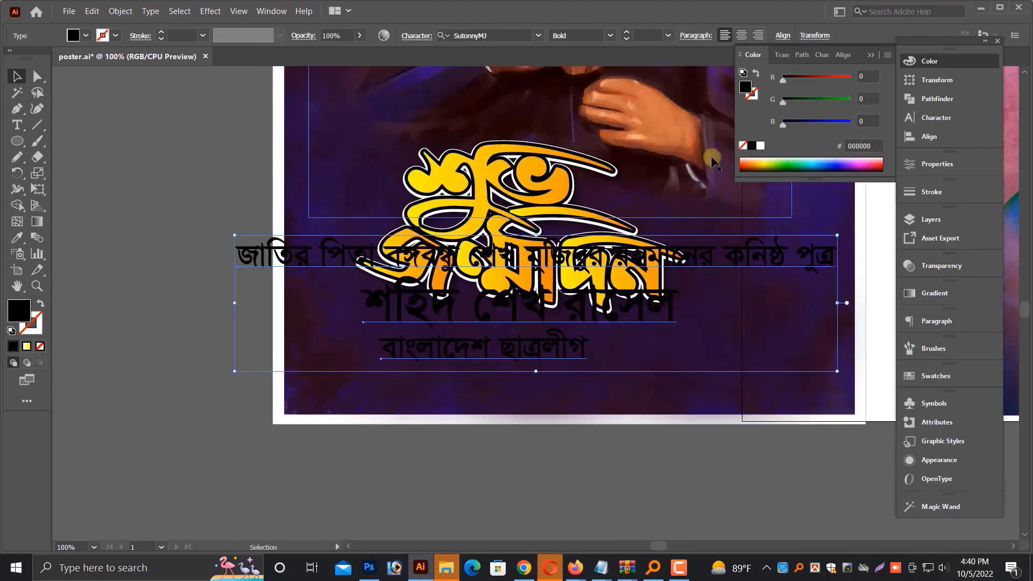
{"action": "left_click_drag", "start_coordinate": [750, 258], "coordinate": [761, 399]}
{"action": "left_click", "coordinate": [737, 456]}
Scale the first caption line to fit the poster beneath the birthday lettering and place the large name line under it.
{"action": "left_click_drag", "start_coordinate": [560, 401], "coordinate": [563, 342]}
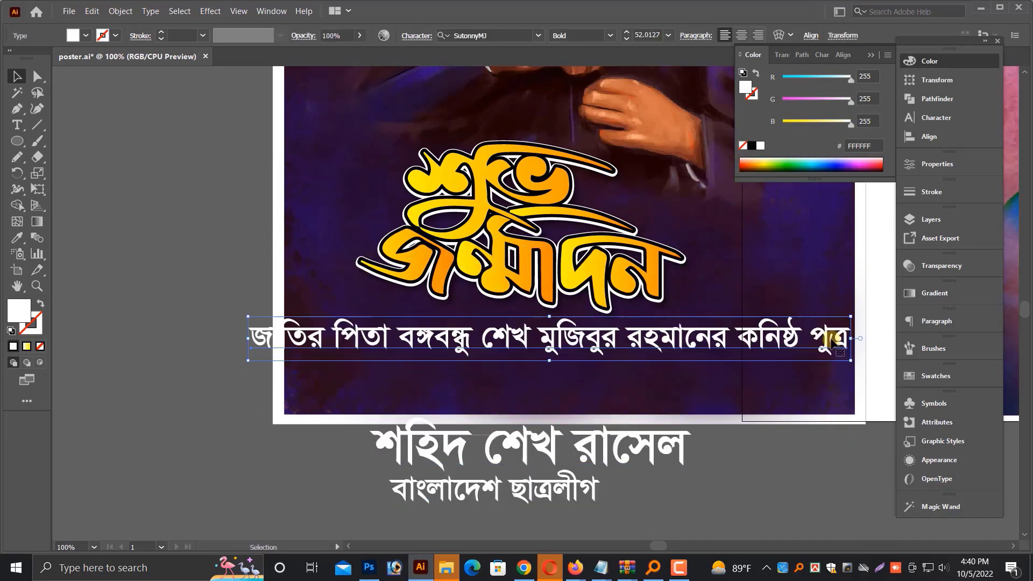
{"action": "left_click_drag", "start_coordinate": [851, 338], "coordinate": [791, 343]}
{"action": "left_click_drag", "start_coordinate": [572, 423], "coordinate": [587, 362]}
{"action": "key", "text": "ctrl+equal"}
{"action": "scroll", "coordinate": [624, 350], "scroll_direction": "up", "scroll_amount": 1}
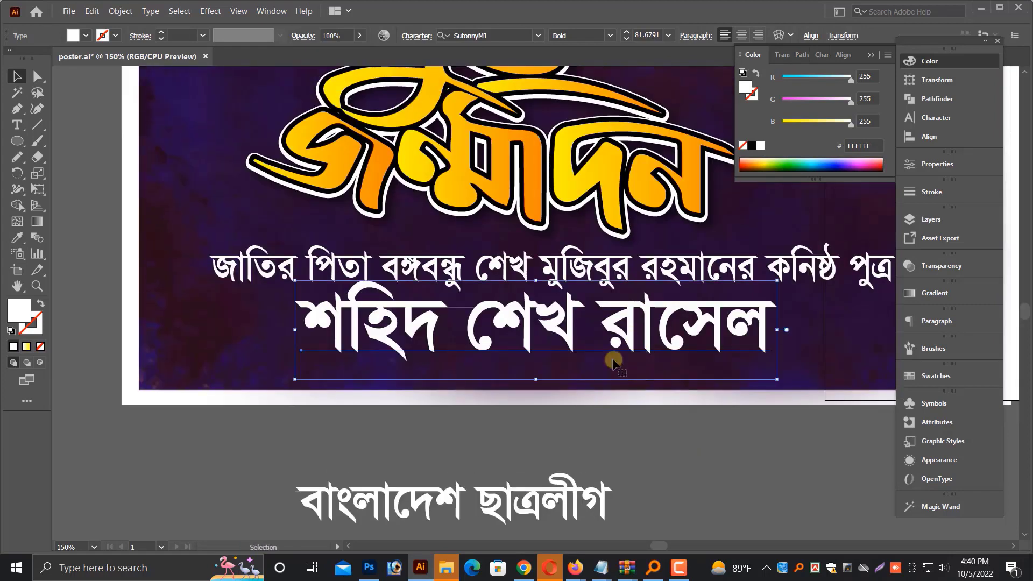
Duplicate the large name line below the poster and set the line on the poster in Shamim Cholontika ANSI V1.
{"action": "scroll", "coordinate": [613, 358], "scroll_direction": "down", "scroll_amount": 2}
{"action": "left_click_drag", "start_coordinate": [619, 271], "coordinate": [657, 453]}
{"action": "left_click", "coordinate": [632, 307]}
{"action": "key", "text": "ctrl+t"}
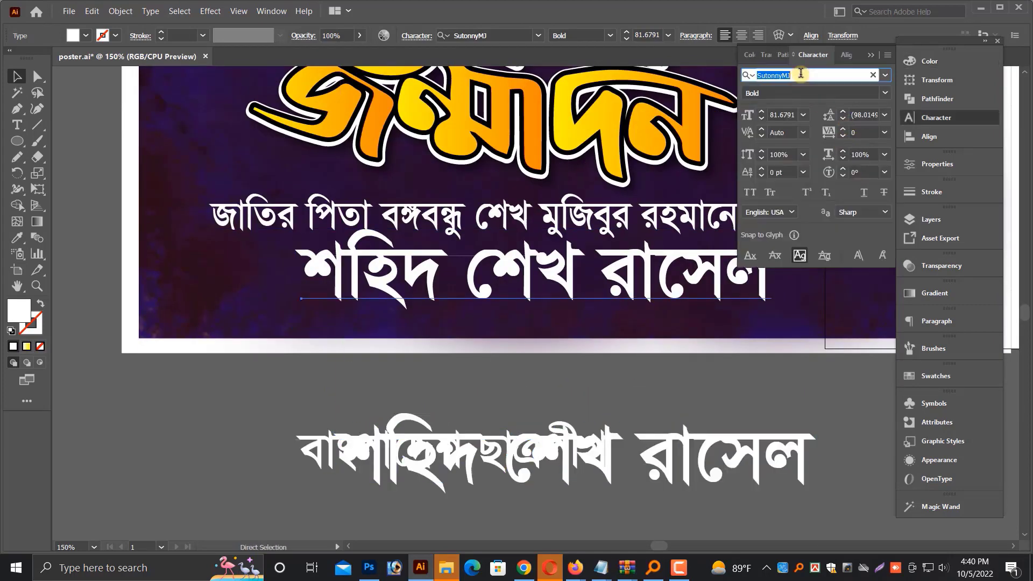
{"action": "left_click", "coordinate": [801, 74]}
{"action": "type", "text": "shamim"}
{"action": "left_click", "coordinate": [796, 144]}
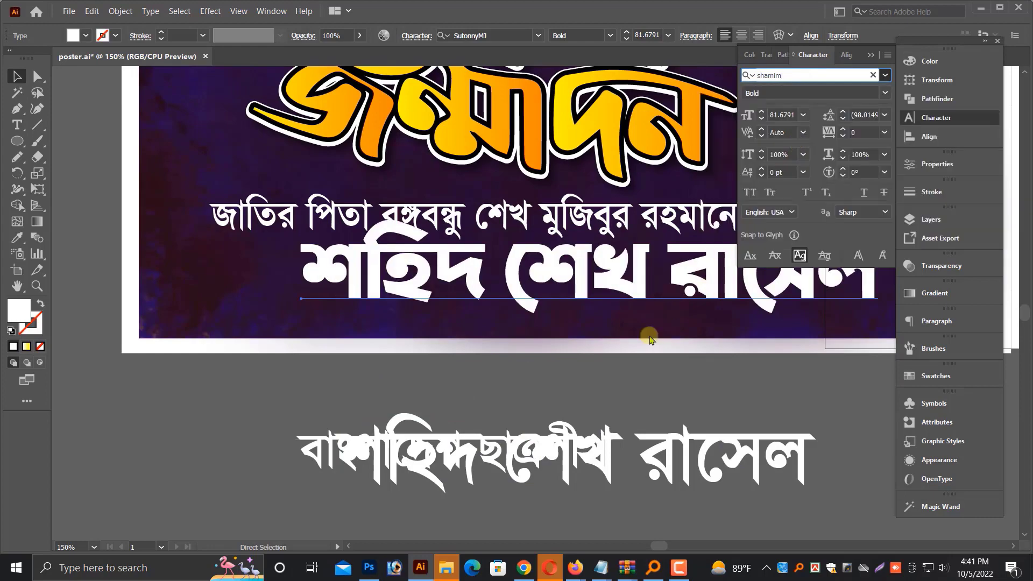
Scale the restyled name line to about 60 pt, center it under the caption, and put a copy below the poster.
{"action": "scroll", "coordinate": [662, 324], "scroll_direction": "up", "scroll_amount": 1}
{"action": "left_click_drag", "start_coordinate": [664, 324], "coordinate": [633, 347]}
{"action": "left_click_drag", "start_coordinate": [847, 338], "coordinate": [767, 330]}
{"action": "scroll", "coordinate": [527, 273], "scroll_direction": "down", "scroll_amount": 2}
{"action": "key", "text": "alt+space"}
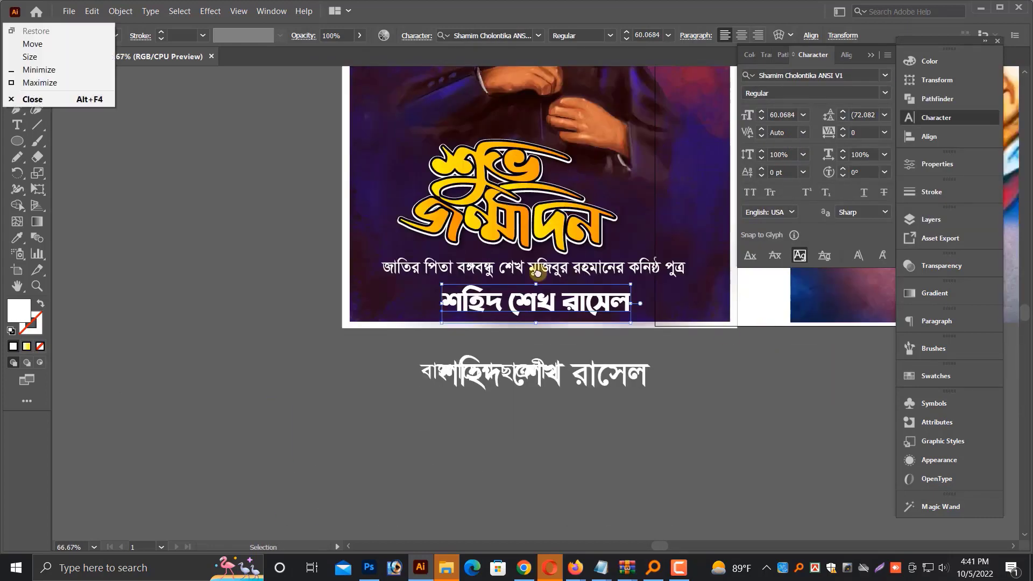
{"action": "left_click_drag", "start_coordinate": [538, 269], "coordinate": [487, 455]}
{"action": "left_click", "coordinate": [468, 423]}
Scale the birthday lettering down a little, shift it up, and recenter the first caption line beneath it.
{"action": "scroll", "coordinate": [473, 431], "scroll_direction": "up", "scroll_amount": 4}
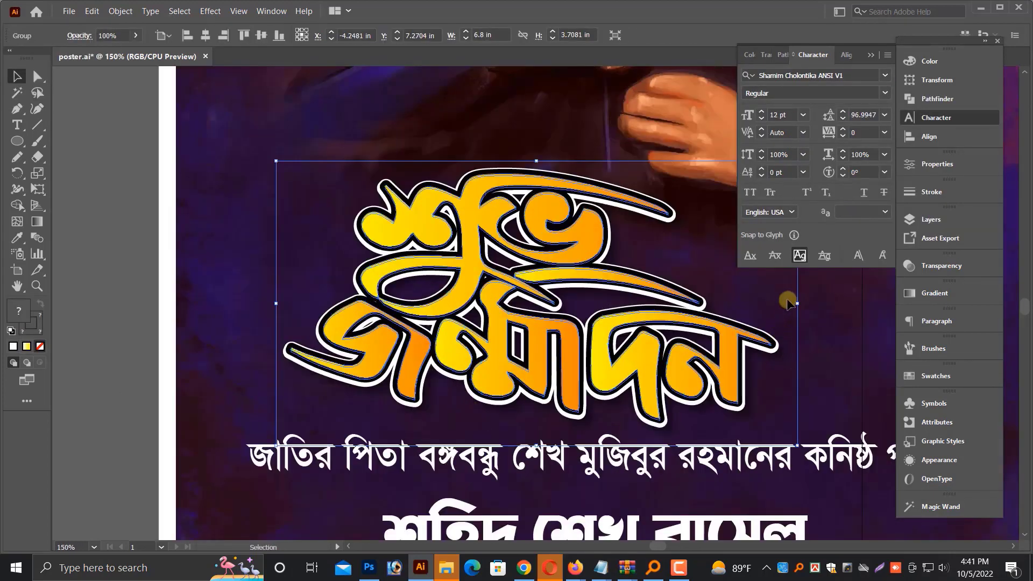
{"action": "left_click_drag", "start_coordinate": [498, 403], "coordinate": [501, 387]}
{"action": "left_click_drag", "start_coordinate": [631, 302], "coordinate": [631, 302]}
{"action": "left_click_drag", "start_coordinate": [618, 322], "coordinate": [612, 309]}
{"action": "left_click_drag", "start_coordinate": [588, 456], "coordinate": [555, 464]}
{"action": "scroll", "coordinate": [565, 379], "scroll_direction": "down", "scroll_amount": 3}
{"action": "scroll", "coordinate": [640, 370], "scroll_direction": "down", "scroll_amount": 2}
Convert the name line on the poster to outlines and unite its overlapping letter shapes.
{"action": "left_click", "coordinate": [538, 354]}
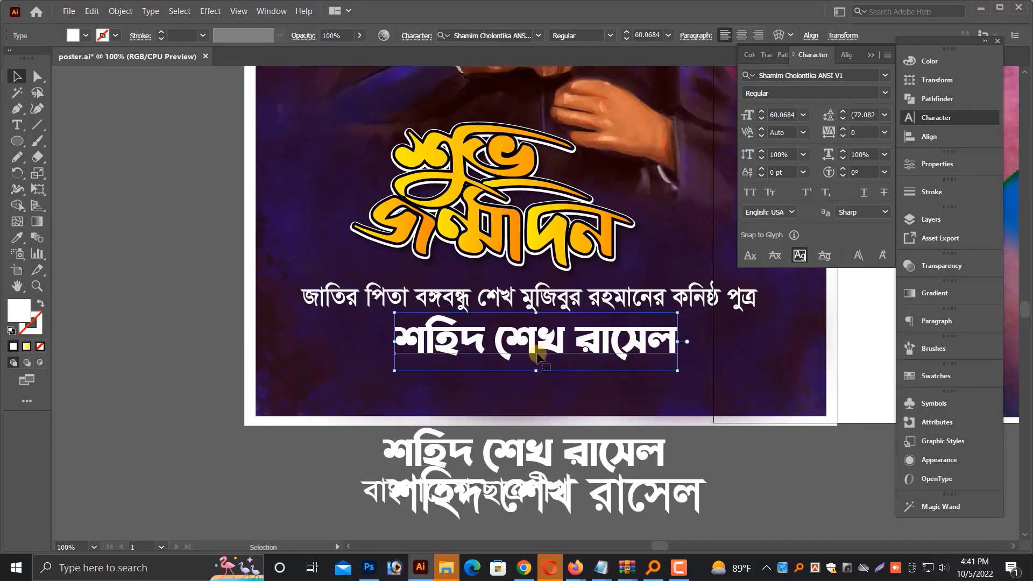
{"action": "right_click", "coordinate": [547, 354]}
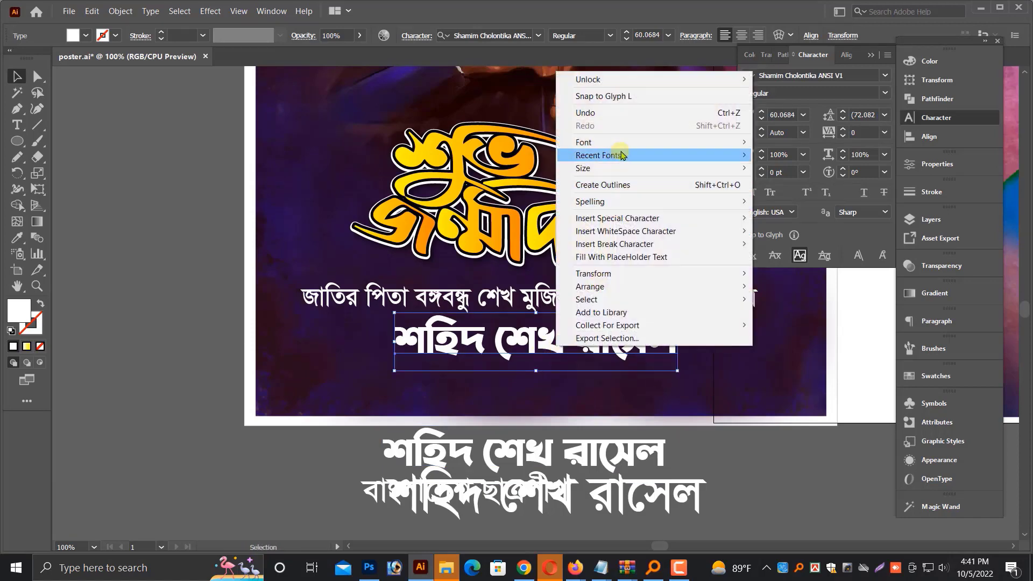
{"action": "left_click", "coordinate": [612, 186]}
{"action": "key", "text": "ctrl+plus"}
{"action": "left_click_drag", "start_coordinate": [254, 349], "coordinate": [205, 357]}
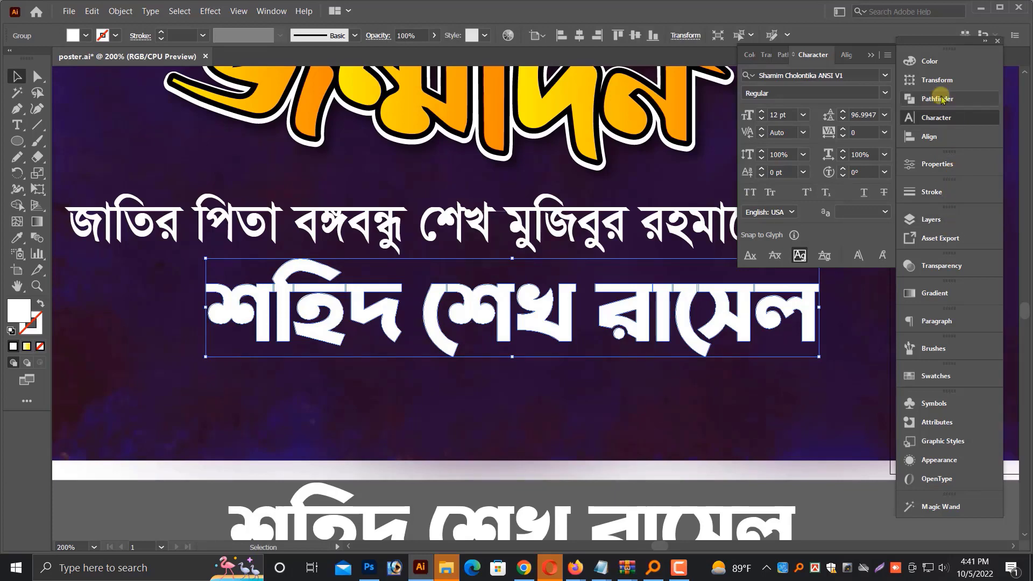
{"action": "left_click", "coordinate": [947, 98]}
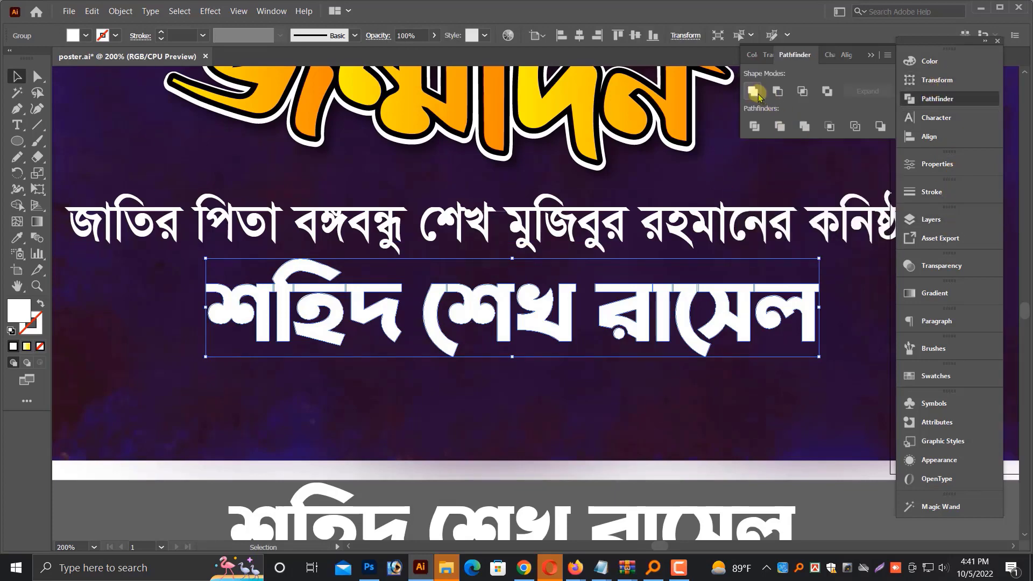
Fill the outlined name line with the yellow-orange gradient sampled from the birthday lettering.
{"action": "key", "text": "i"}
{"action": "left_click", "coordinate": [311, 120]}
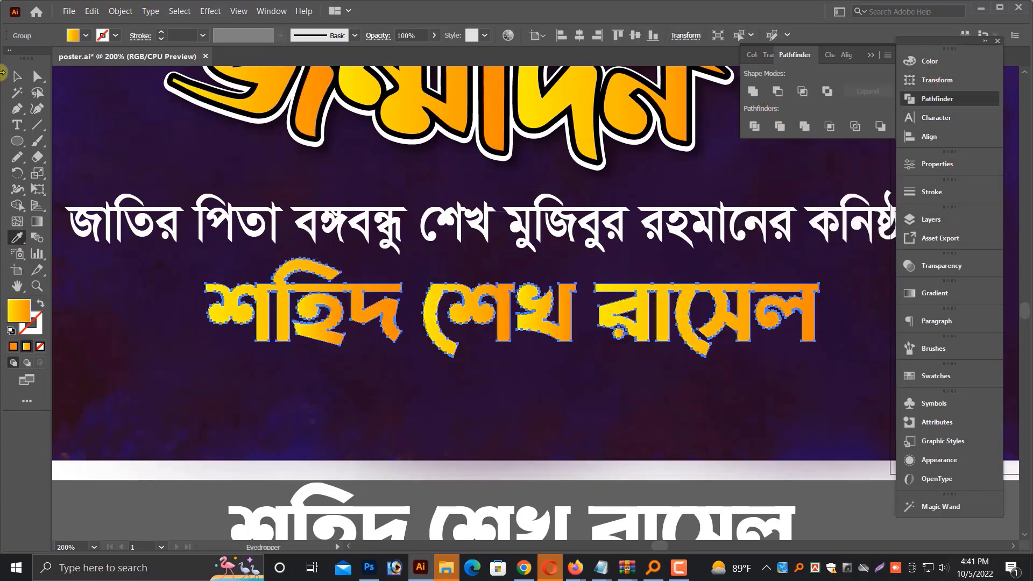
{"action": "left_click", "coordinate": [15, 76]}
{"action": "key", "text": "ctrl+minus"}
{"action": "key", "text": "ctrl+minus"}
{"action": "key", "text": "ctrl+minus"}
Move the spare name copy farther below the poster and place the organization line under the gradient name at about 42.3 pt.
{"action": "left_click", "coordinate": [492, 341]}
{"action": "left_click_drag", "start_coordinate": [514, 378], "coordinate": [503, 496]}
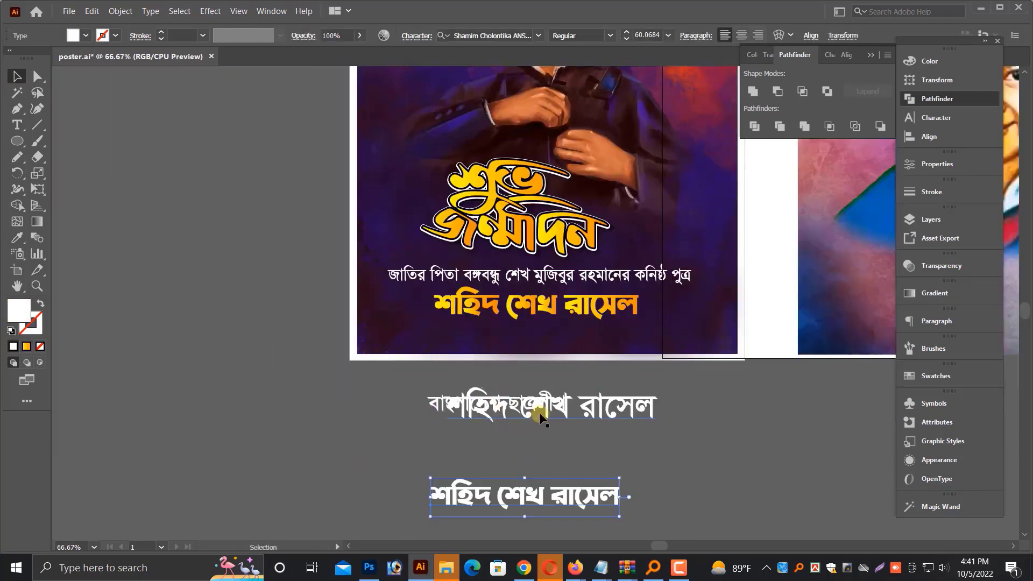
{"action": "left_click_drag", "start_coordinate": [567, 407], "coordinate": [561, 345]}
{"action": "key", "text": "ctrl+plus"}
{"action": "key", "text": "ctrl+plus"}
{"action": "key", "text": "ctrl+plus"}
{"action": "left_click_drag", "start_coordinate": [752, 313], "coordinate": [713, 315]}
{"action": "left_click", "coordinate": [595, 401]}
Move the round black sailboat logo to the laughing boy poster's lower left corner and bring it to the front.
{"action": "key", "text": "ctrl+minus"}
{"action": "key", "text": "ctrl+minus"}
{"action": "key", "text": "ctrl+minus"}
{"action": "key", "text": "ctrl+minus"}
{"action": "key", "text": "ctrl+minus"}
{"action": "key", "text": "ctrl+minus"}
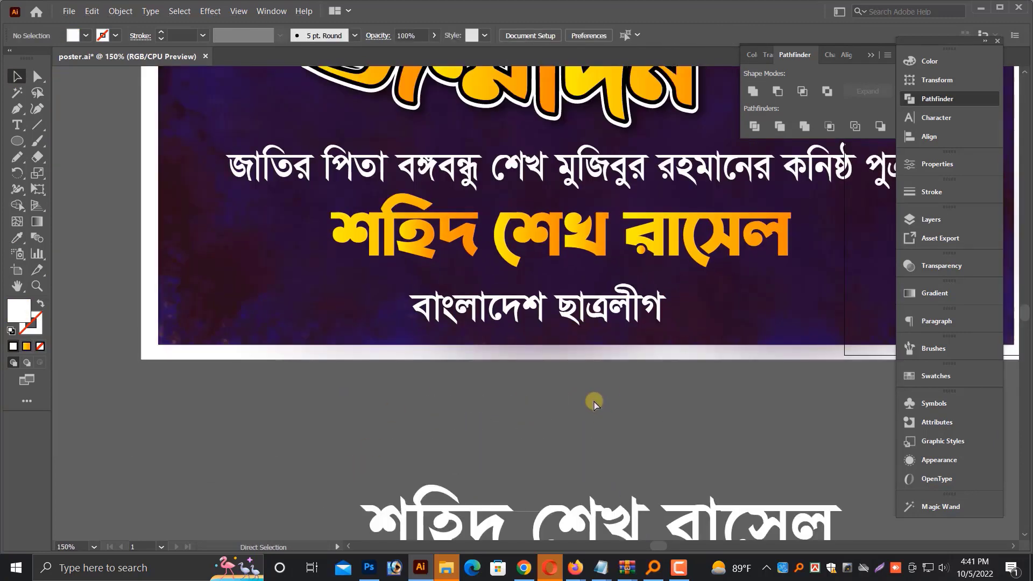
{"action": "scroll", "coordinate": [594, 401], "scroll_direction": "down", "scroll_amount": 2}
{"action": "left_click_drag", "start_coordinate": [831, 341], "coordinate": [469, 253]}
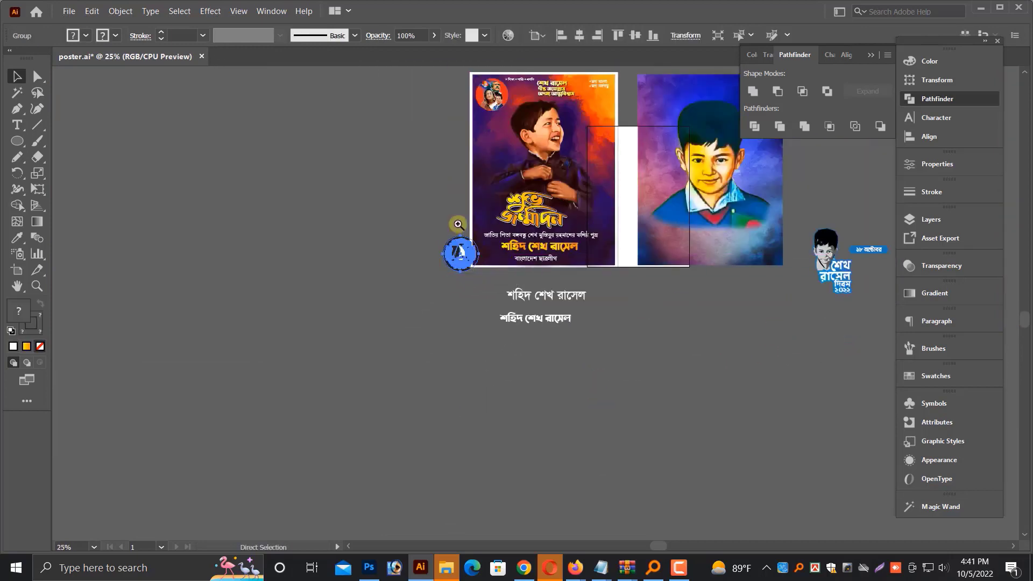
{"action": "left_click_drag", "start_coordinate": [451, 215], "coordinate": [678, 268]}
{"action": "left_click_drag", "start_coordinate": [116, 373], "coordinate": [291, 383]}
{"action": "key", "text": "ctrl+shift+bracketright"}
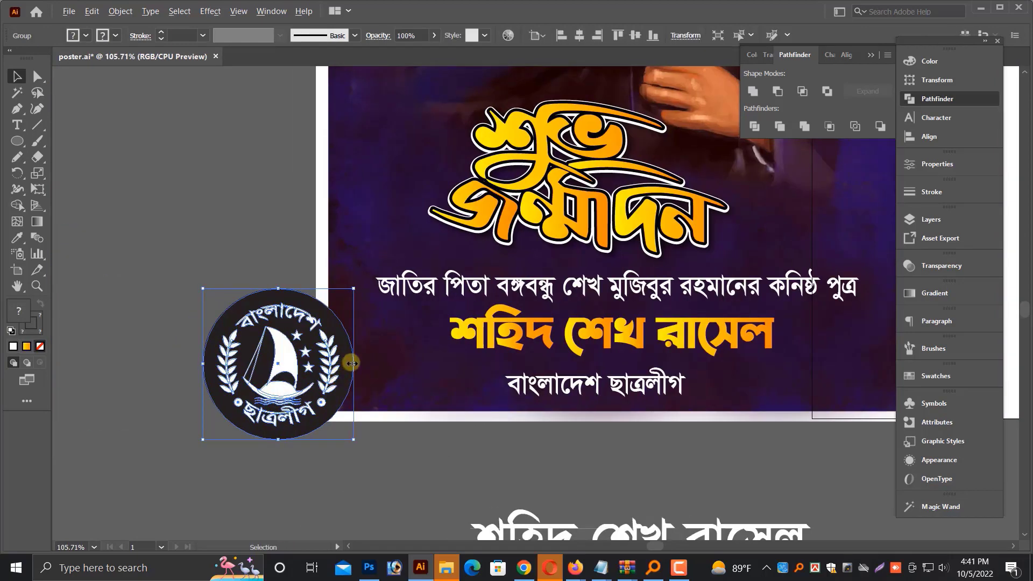
Scale the round sailboat logo down to a small badge and place it just before the organization line.
{"action": "left_click", "coordinate": [306, 386], "text": "shift"}
{"action": "left_click", "coordinate": [306, 385]}
{"action": "left_click_drag", "start_coordinate": [357, 364], "coordinate": [454, 383]}
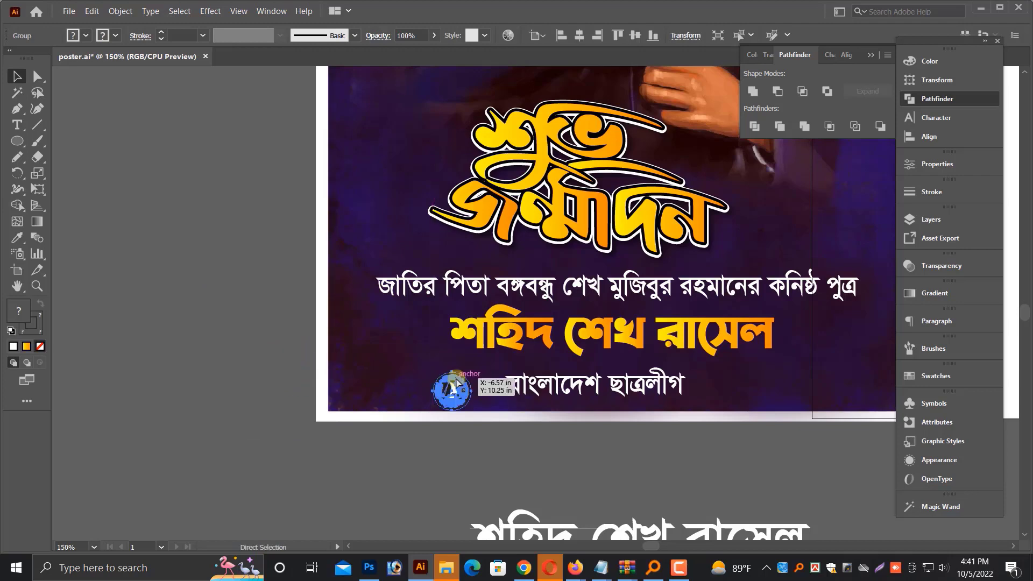
{"action": "key", "text": "ctrl+plus"}
{"action": "key", "text": "ctrl+plus"}
{"action": "key", "text": "ctrl+plus"}
{"action": "left_click_drag", "start_coordinate": [529, 332], "coordinate": [606, 307]}
Move the sailboat logo below the poster, ungroup it, and fill its background circle with black (000000).
{"action": "key", "text": "ctrl+plus"}
{"action": "scroll", "coordinate": [537, 276], "scroll_direction": "down", "scroll_amount": 2}
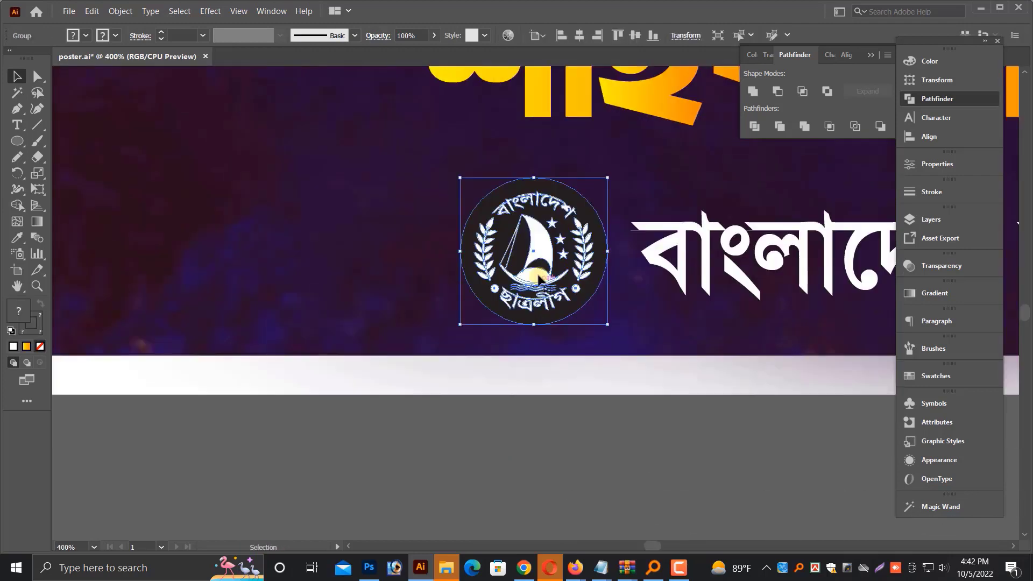
{"action": "left_click_drag", "start_coordinate": [537, 275], "coordinate": [484, 467]}
{"action": "scroll", "coordinate": [483, 447], "scroll_direction": "down", "scroll_amount": 3}
{"action": "left_click_drag", "start_coordinate": [481, 427], "coordinate": [466, 504]}
{"action": "right_click", "coordinate": [482, 457]}
{"action": "left_click", "coordinate": [549, 353]}
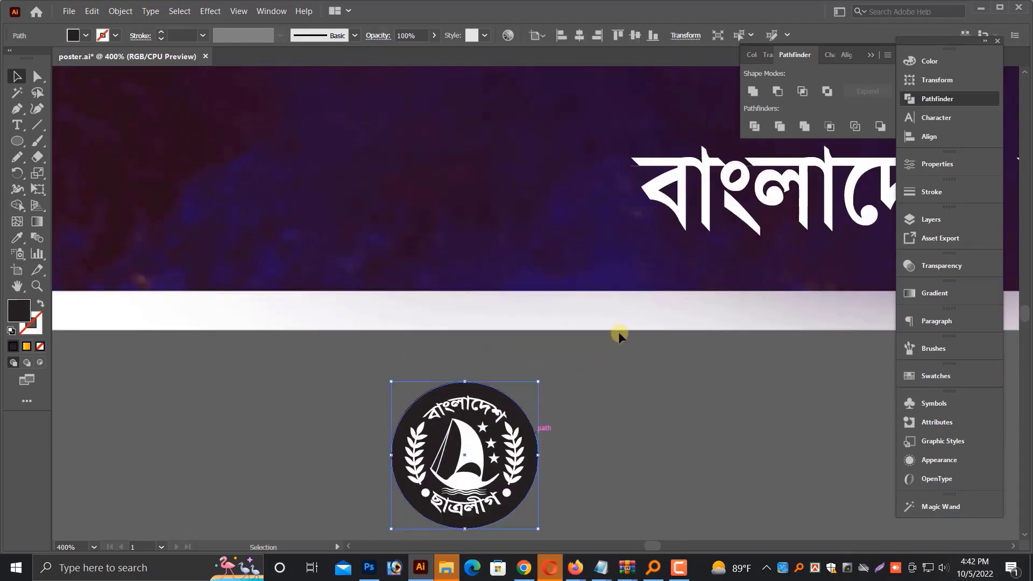
{"action": "left_click", "coordinate": [930, 62]}
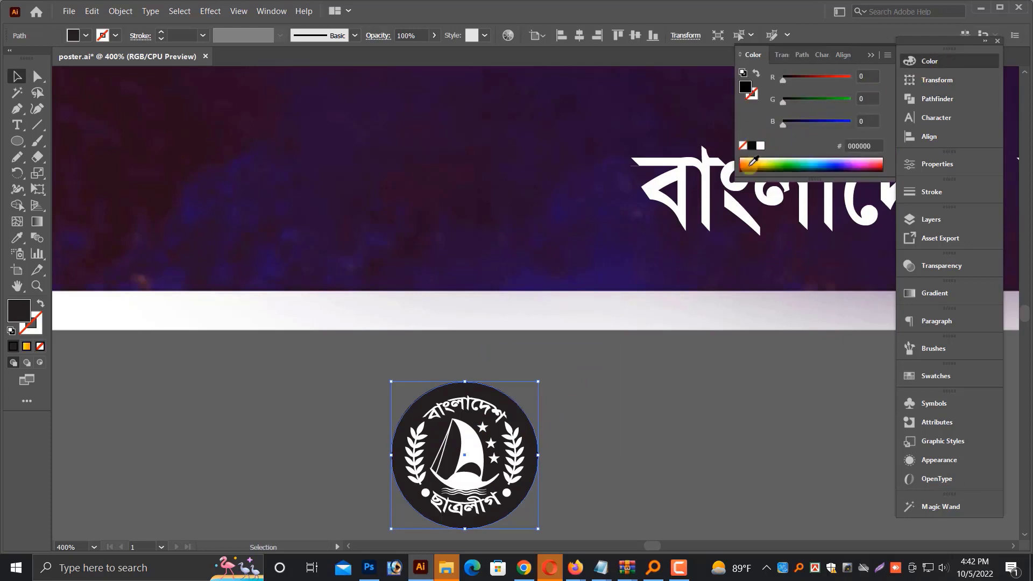
Add a slightly larger white circle behind the logo's black circle as a thin outer ring and group all logo parts.
{"action": "key", "text": "ctrl+plus"}
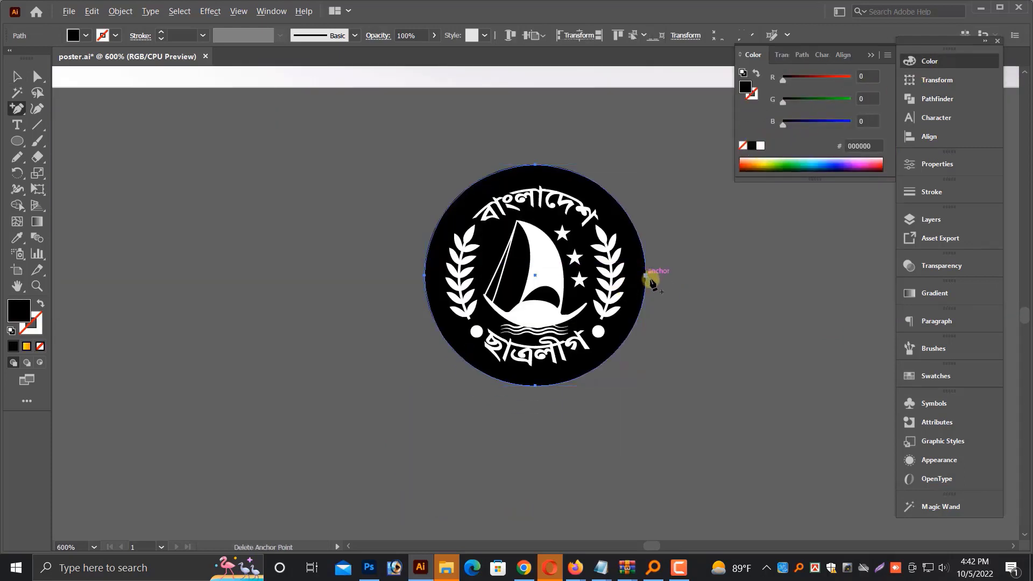
{"action": "key", "text": "v"}
{"action": "left_click", "coordinate": [649, 275]}
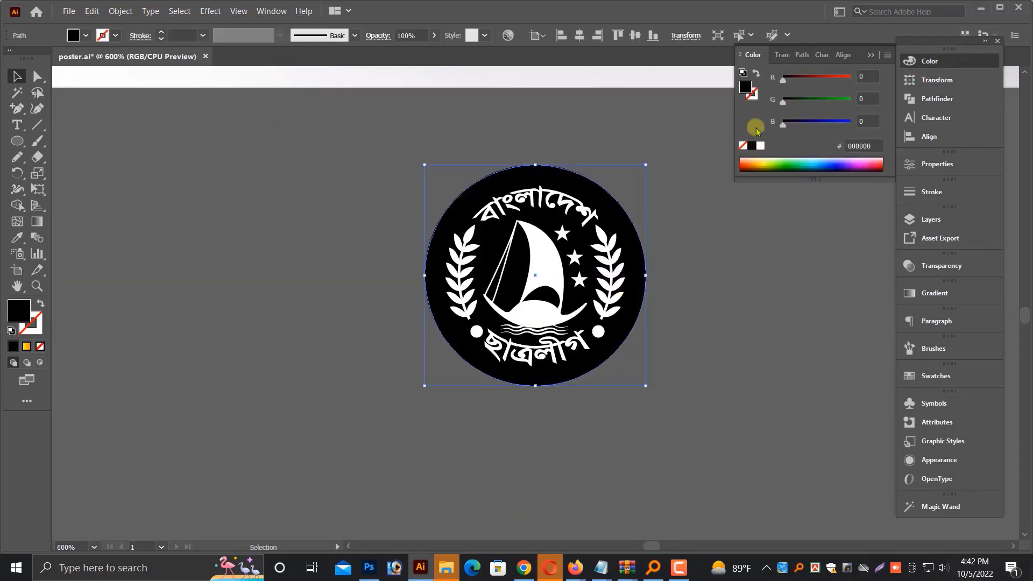
{"action": "left_click", "coordinate": [679, 226]}
{"action": "left_click_drag", "start_coordinate": [401, 141], "coordinate": [676, 421]}
{"action": "key", "text": "ctrl+g"}
Place the white-ringed sailboat logo back on the poster, just before the organization line.
{"action": "scroll", "coordinate": [676, 421], "scroll_direction": "up", "scroll_amount": 1}
{"action": "left_click_drag", "start_coordinate": [544, 355], "coordinate": [496, 224]}
{"action": "scroll", "coordinate": [495, 269], "scroll_direction": "up", "scroll_amount": 3}
{"action": "left_click_drag", "start_coordinate": [495, 449], "coordinate": [582, 238]}
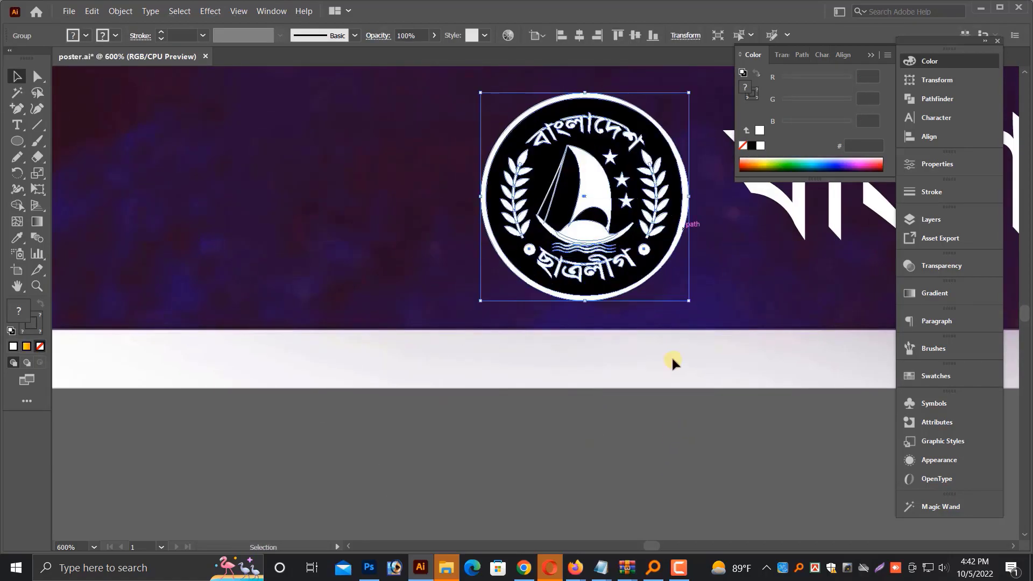
Enlarge the organization line slightly beside the sailboat logo under the gradient name.
{"action": "left_click", "coordinate": [670, 432]}
{"action": "key", "text": "ctrl+minus"}
{"action": "key", "text": "ctrl+minus"}
{"action": "key", "text": "ctrl+minus"}
{"action": "key", "text": "ctrl+minus"}
{"action": "left_click_drag", "start_coordinate": [743, 374], "coordinate": [571, 458]}
{"action": "left_click", "coordinate": [584, 356]}
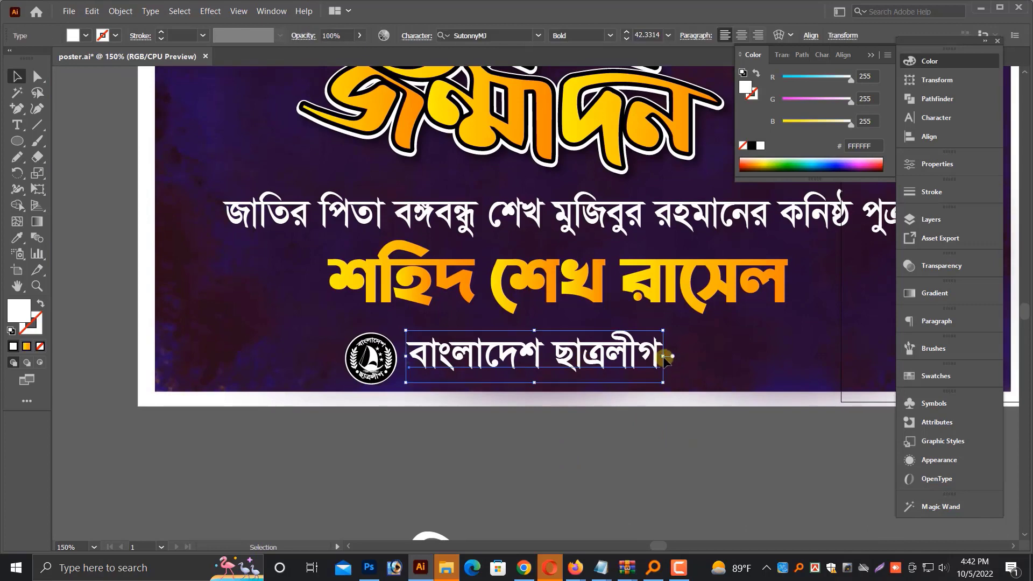
{"action": "left_click_drag", "start_coordinate": [665, 356], "coordinate": [690, 355]}
{"action": "left_click", "coordinate": [538, 413]}
{"action": "key", "text": "ctrl+minus"}
{"action": "key", "text": "ctrl+minus"}
{"action": "key", "text": "ctrl+minus"}
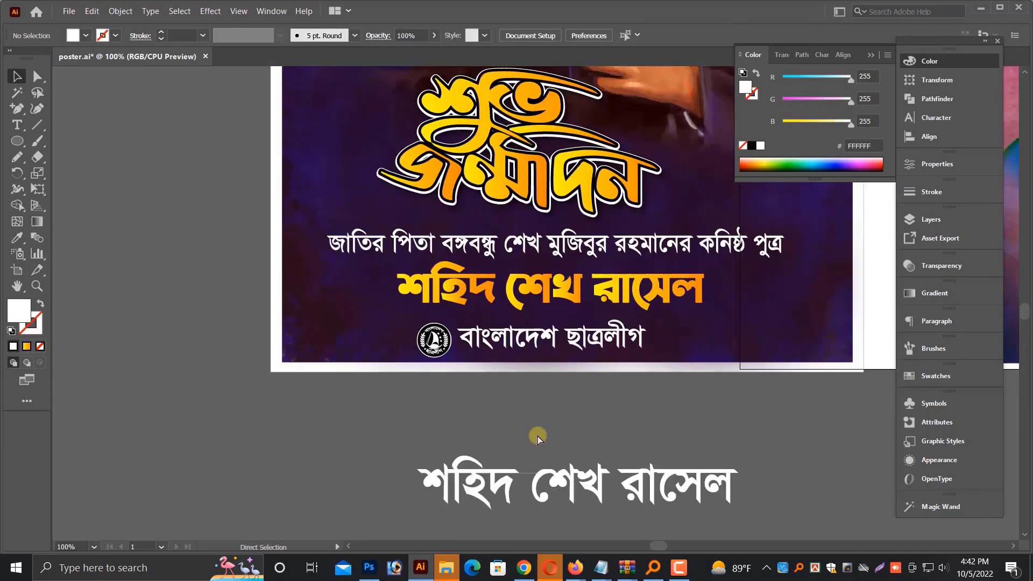
{"action": "scroll", "coordinate": [545, 447], "scroll_direction": "up", "scroll_amount": 3}
{"action": "scroll", "coordinate": [545, 448], "scroll_direction": "right", "scroll_amount": 5}
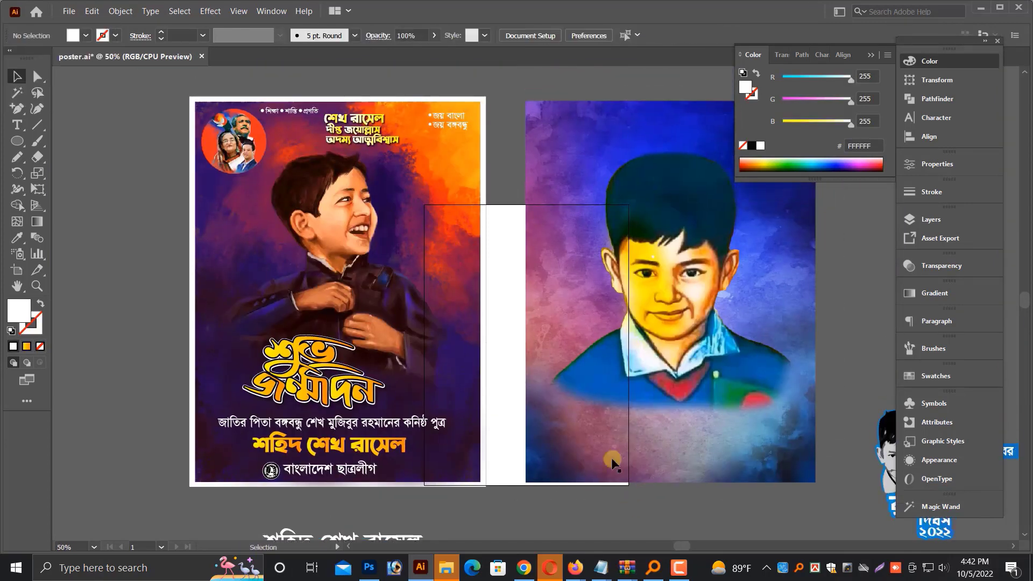
Position the date label beside the illustrated boy emblem, ungroup it and delete its blue rounded background.
{"action": "scroll", "coordinate": [807, 395], "scroll_direction": "down", "scroll_amount": 1}
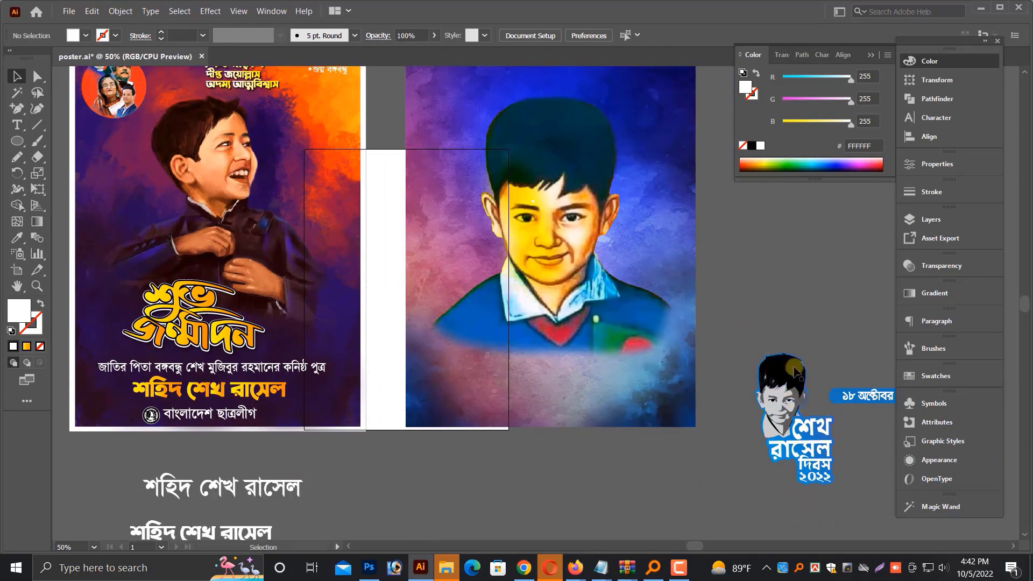
{"action": "left_click_drag", "start_coordinate": [870, 407], "coordinate": [771, 476]}
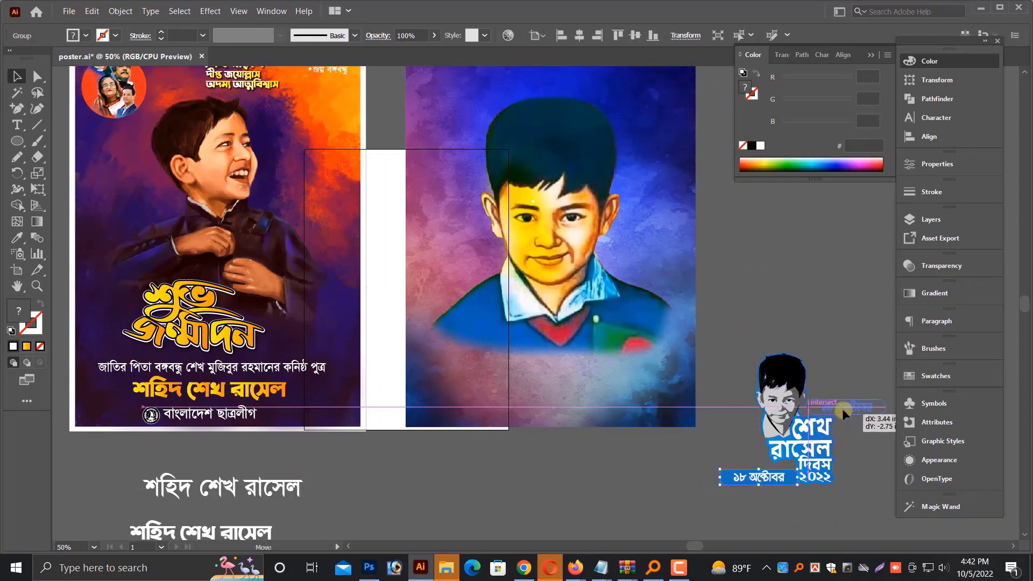
{"action": "left_click_drag", "start_coordinate": [842, 409], "coordinate": [842, 409]}
{"action": "scroll", "coordinate": [842, 409], "scroll_direction": "up", "scroll_amount": 5}
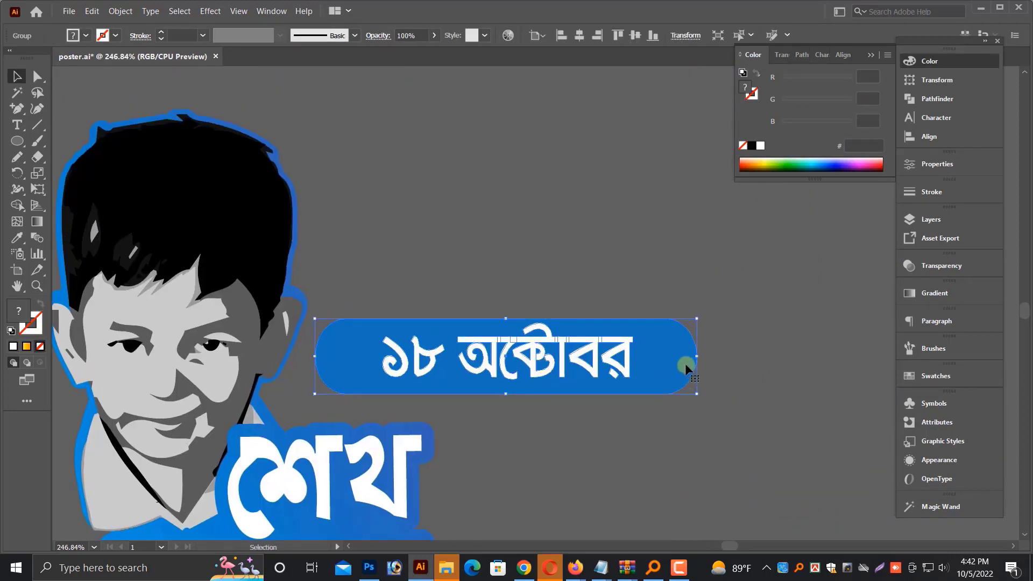
{"action": "key", "text": "Delete"}
{"action": "key", "text": "ctrl+z"}
{"action": "right_click", "coordinate": [613, 305]}
{"action": "left_click", "coordinate": [641, 392]}
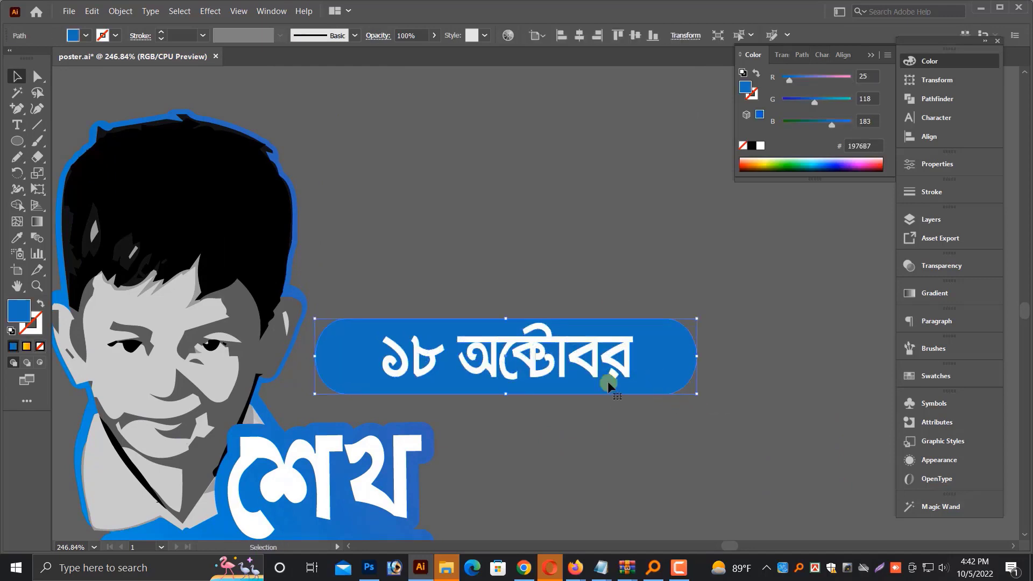
{"action": "key", "text": "Delete"}
Ungroup the white date lettering, enlarge the numeral ১৮ and stack it above the word অক্টোবর.
{"action": "left_click", "coordinate": [480, 318]}
{"action": "right_click", "coordinate": [474, 315]}
{"action": "left_click", "coordinate": [511, 413]}
{"action": "left_click", "coordinate": [501, 428]}
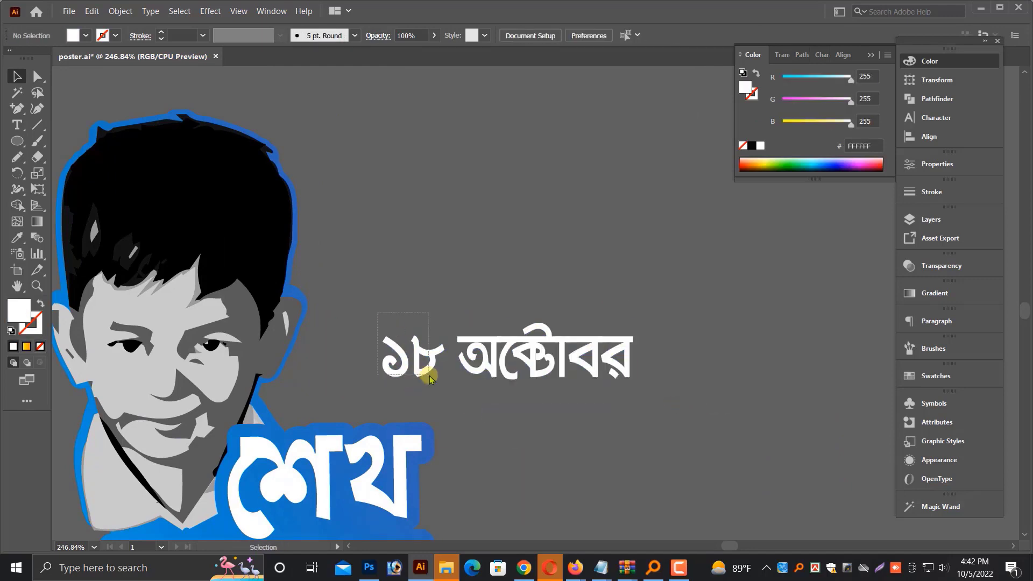
{"action": "left_click", "coordinate": [430, 379]}
{"action": "left_click_drag", "start_coordinate": [444, 356], "coordinate": [470, 356]}
{"action": "left_click_drag", "start_coordinate": [545, 263], "coordinate": [552, 266]}
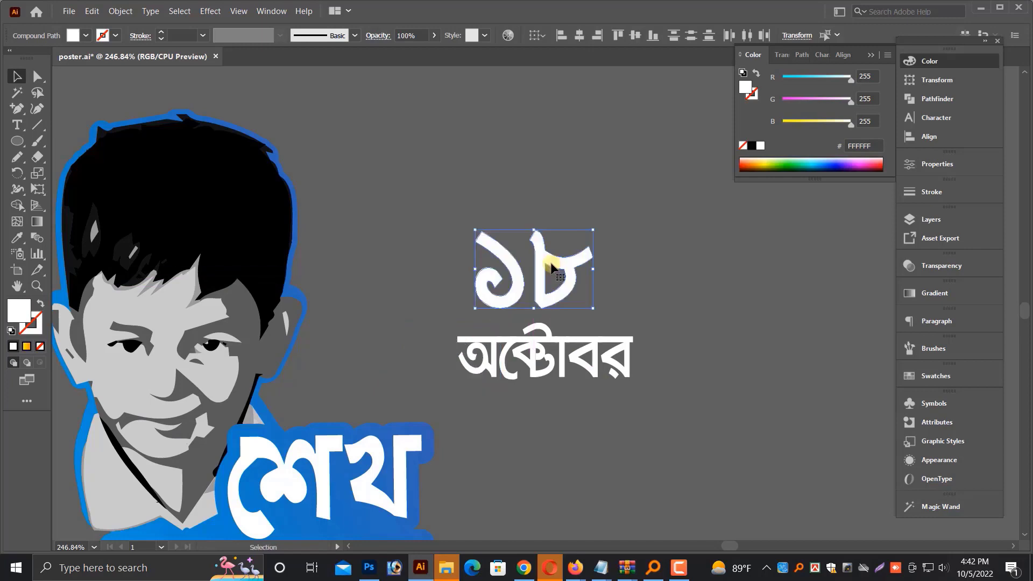
{"action": "left_click_drag", "start_coordinate": [605, 220], "coordinate": [621, 227]}
{"action": "left_click", "coordinate": [646, 205]}
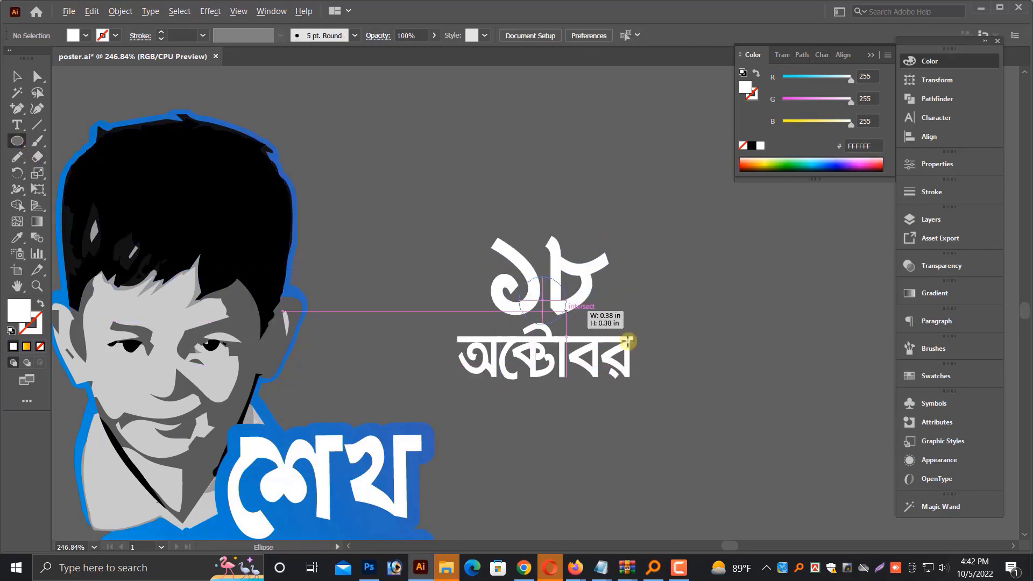
Draw a white circle around the stacked date and flatten it into a slightly wide ellipse.
{"action": "left_click_drag", "start_coordinate": [628, 341], "coordinate": [662, 347]}
{"action": "key", "text": "ctrl+plus"}
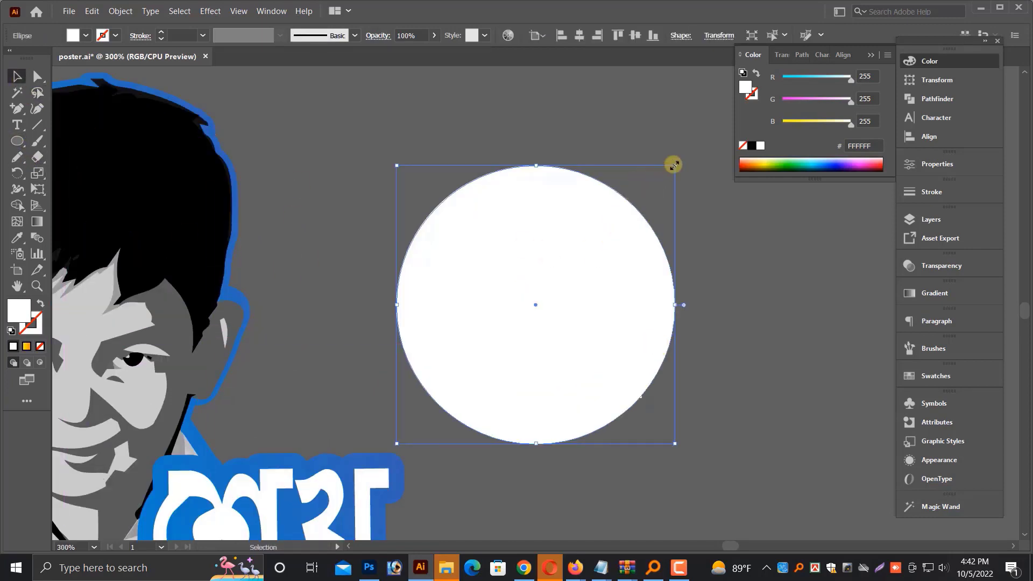
{"action": "left_click_drag", "start_coordinate": [674, 165], "coordinate": [672, 183]}
{"action": "key", "text": "ctrl+plus"}
Fill the numeral ১৮ with red (FF0000), enlarge it and raise it inside the white ellipse.
{"action": "left_click", "coordinate": [560, 258]}
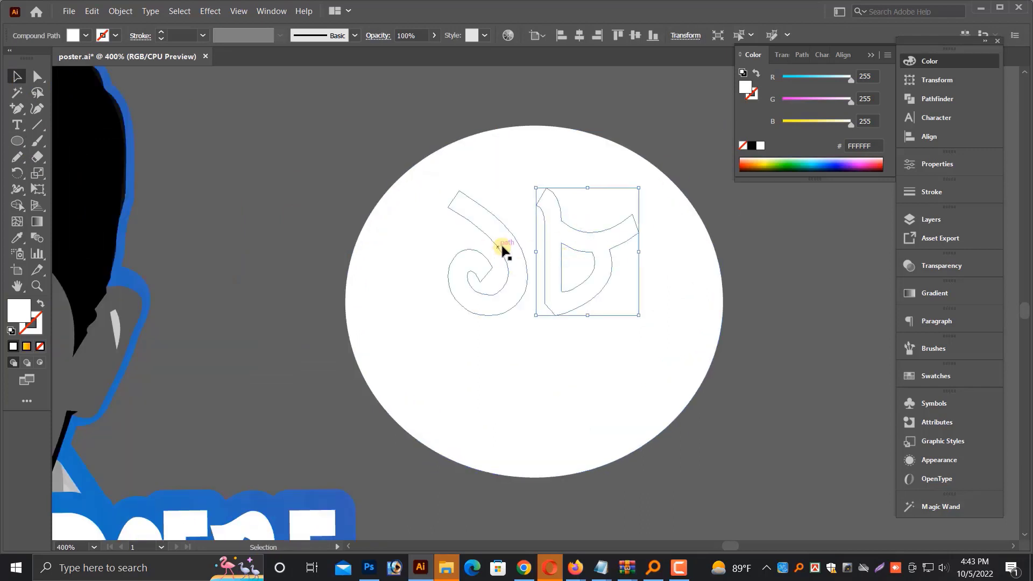
{"action": "left_click", "coordinate": [751, 146]}
{"action": "left_click", "coordinate": [827, 78]}
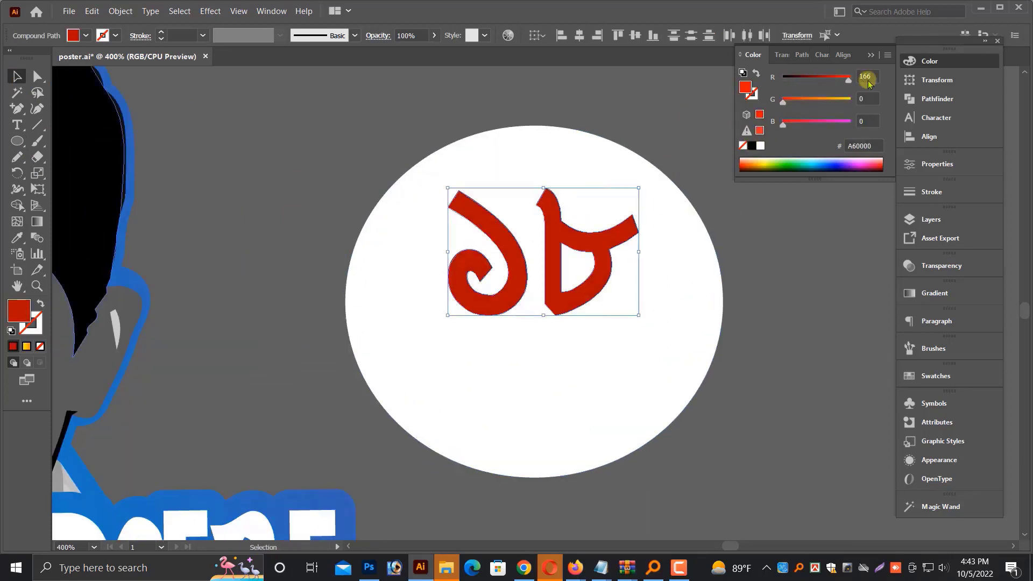
{"action": "left_click_drag", "start_coordinate": [868, 81], "coordinate": [872, 81]}
{"action": "left_click_drag", "start_coordinate": [563, 227], "coordinate": [554, 202]}
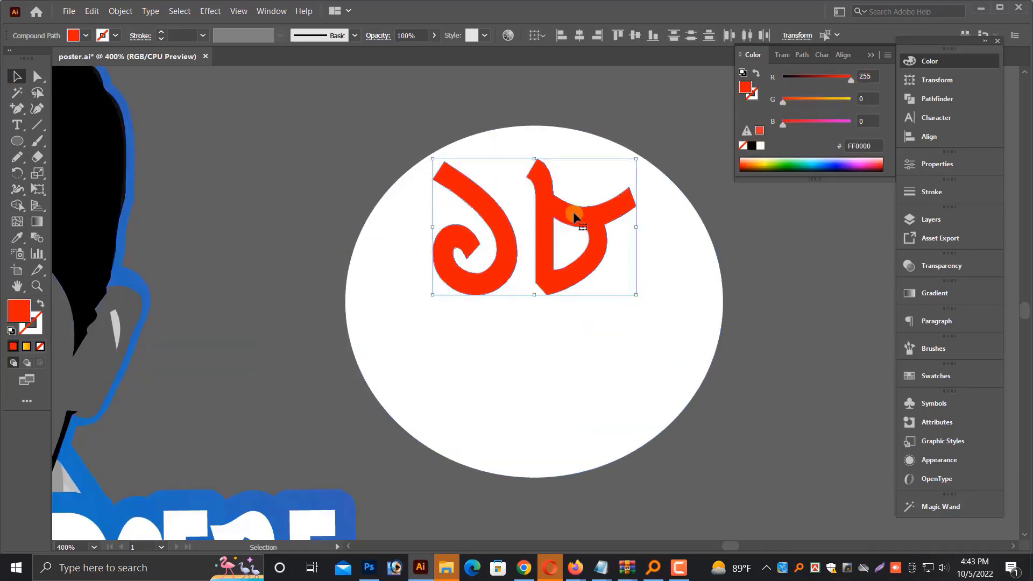
Fill the word অক্টোবর with black (000000), group its letters, move it closer to the numeral and narrow it slightly.
{"action": "left_click", "coordinate": [554, 374]}
{"action": "key", "text": "ctrl+shift+p"}
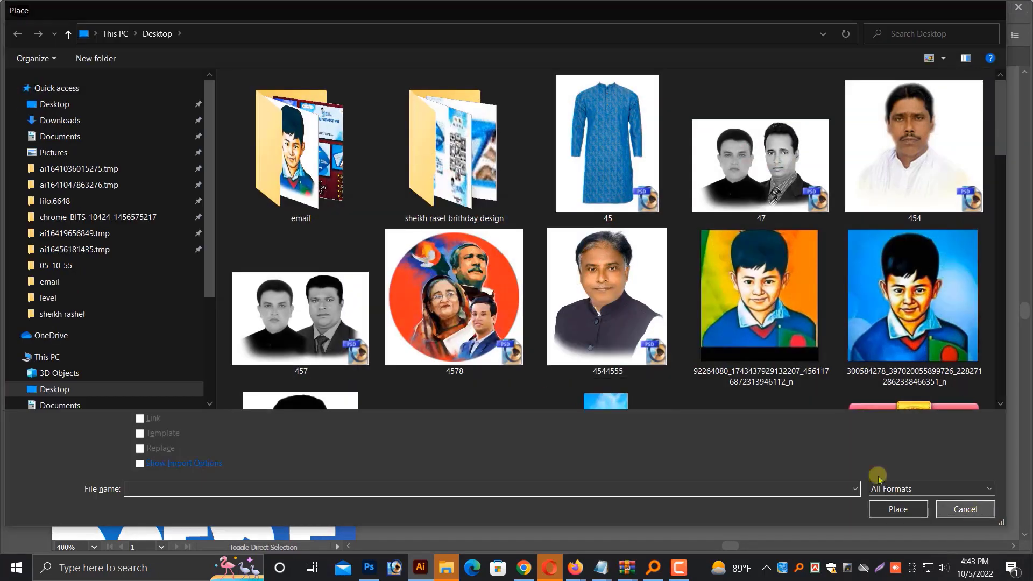
{"action": "key", "text": "Escape"}
{"action": "left_click", "coordinate": [566, 371]}
{"action": "key", "text": "ctrl+y"}
{"action": "left_click", "coordinate": [658, 396]}
{"action": "key", "text": "ctrl+y"}
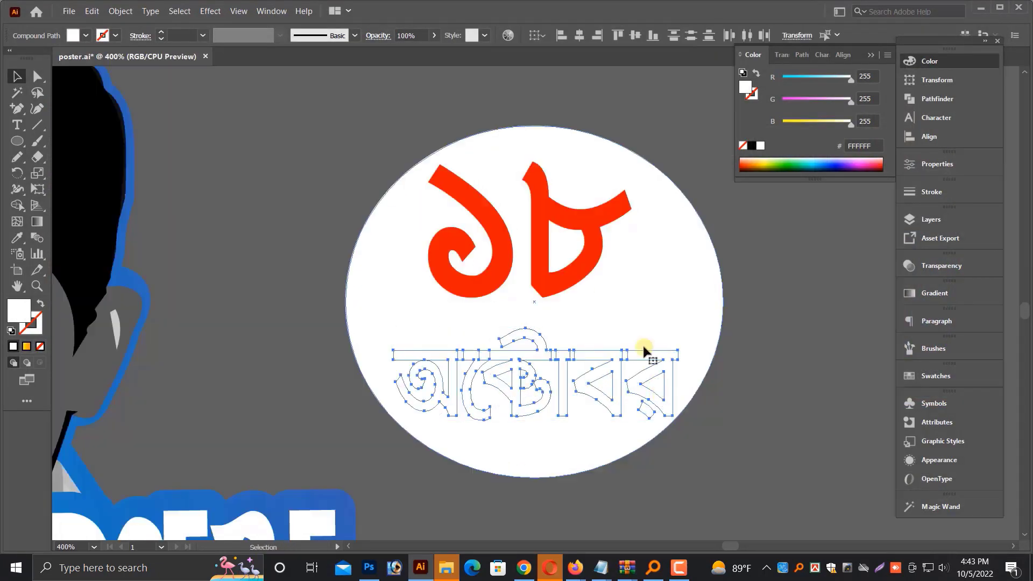
{"action": "left_click", "coordinate": [754, 146]}
{"action": "key", "text": "ctrl+g"}
{"action": "left_click_drag", "start_coordinate": [587, 354], "coordinate": [579, 340]}
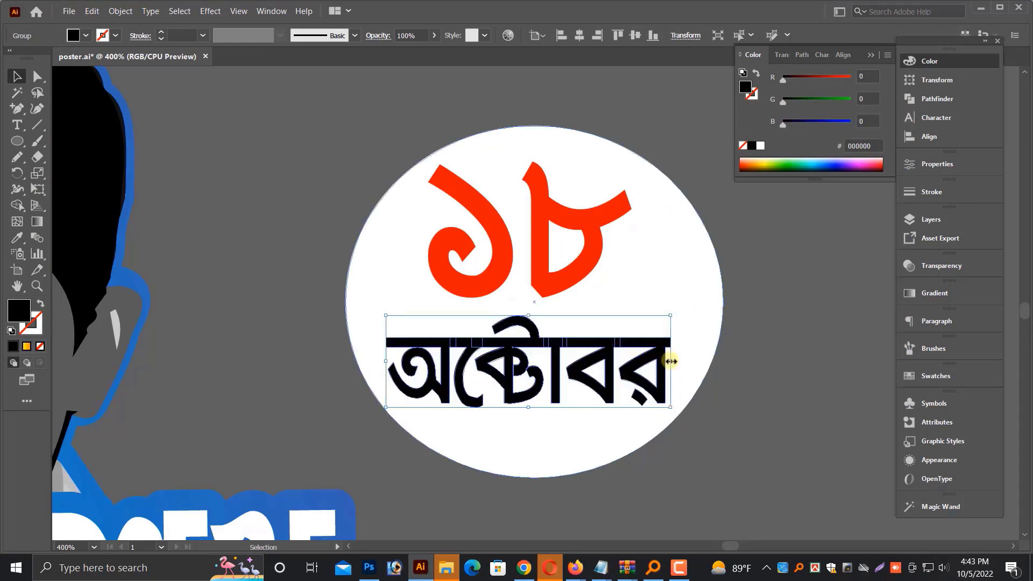
{"action": "left_click_drag", "start_coordinate": [671, 361], "coordinate": [657, 361]}
Trim the white ellipse's height from below and above, and group it with the date lettering as one badge.
{"action": "left_click", "coordinate": [533, 476]}
{"action": "left_click_drag", "start_coordinate": [535, 478], "coordinate": [535, 459]}
{"action": "left_click_drag", "start_coordinate": [535, 125], "coordinate": [534, 132]}
{"action": "left_click", "coordinate": [466, 101]}
{"action": "key", "text": "ctrl+minus"}
{"action": "key", "text": "ctrl+minus"}
{"action": "key", "text": "ctrl+minus"}
{"action": "key", "text": "ctrl+minus"}
{"action": "key", "text": "ctrl+minus"}
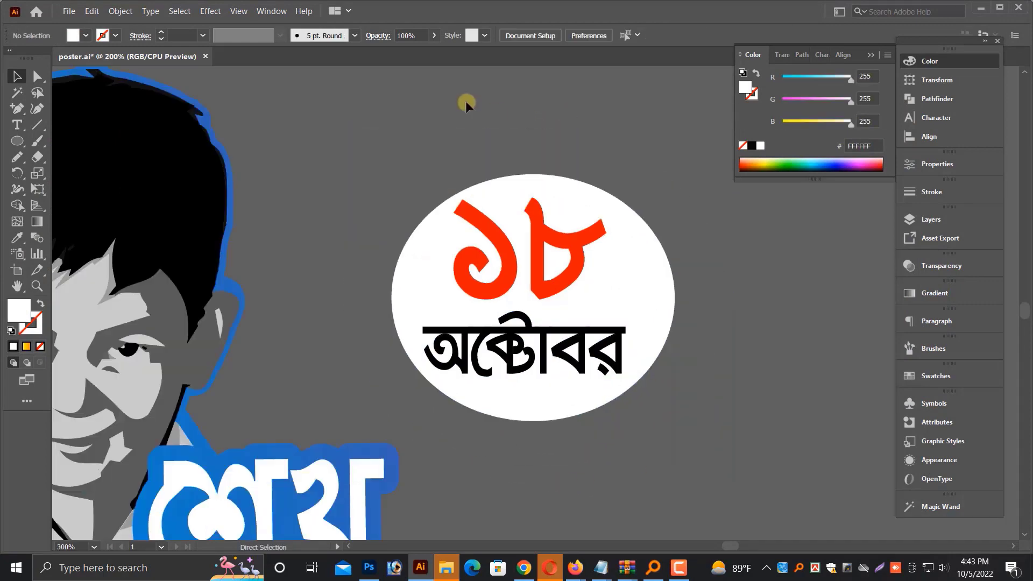
{"action": "left_click_drag", "start_coordinate": [527, 169], "coordinate": [671, 280]}
{"action": "key", "text": "ctrl+minus"}
{"action": "key", "text": "ctrl+minus"}
{"action": "scroll", "coordinate": [731, 323], "scroll_direction": "left", "scroll_amount": 3}
{"action": "scroll", "coordinate": [731, 323], "scroll_direction": "up", "scroll_amount": 1}
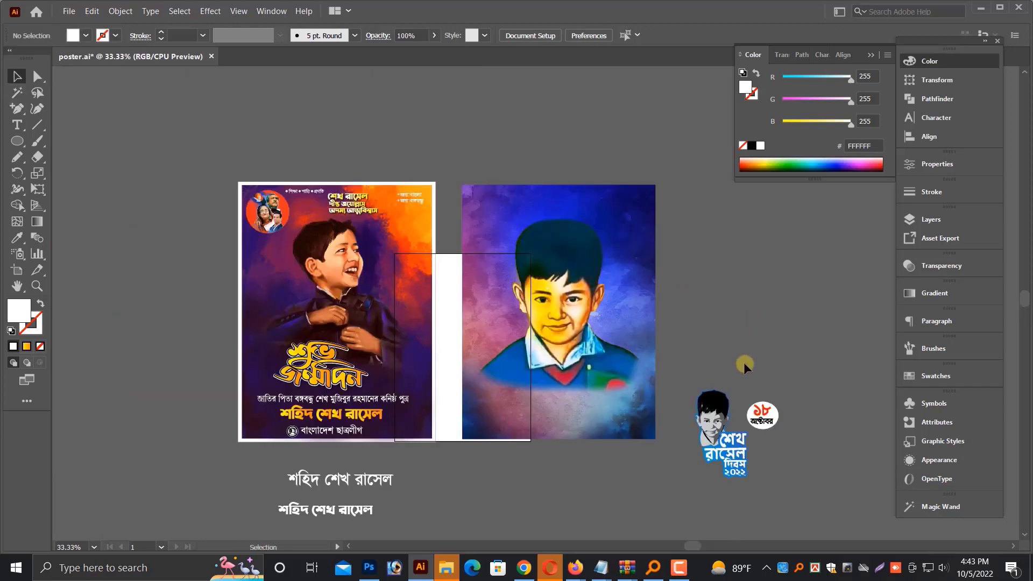
Try to move the date badge and the boy emblem onto the first poster.
{"action": "scroll", "coordinate": [754, 377], "scroll_direction": "down", "scroll_amount": 1}
{"action": "left_click", "coordinate": [777, 409]}
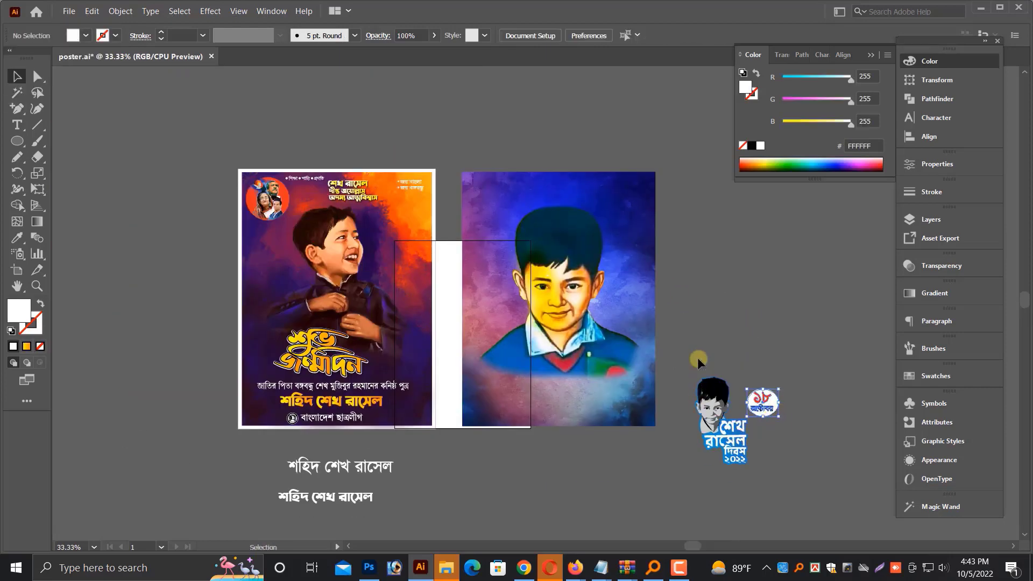
{"action": "left_click_drag", "start_coordinate": [698, 359], "coordinate": [758, 397]}
{"action": "left_click_drag", "start_coordinate": [763, 401], "coordinate": [619, 431]}
{"action": "key", "text": "ctrl+plus"}
{"action": "key", "text": "ctrl+plus"}
{"action": "left_click", "coordinate": [631, 246]}
{"action": "key", "text": "ctrl+z"}
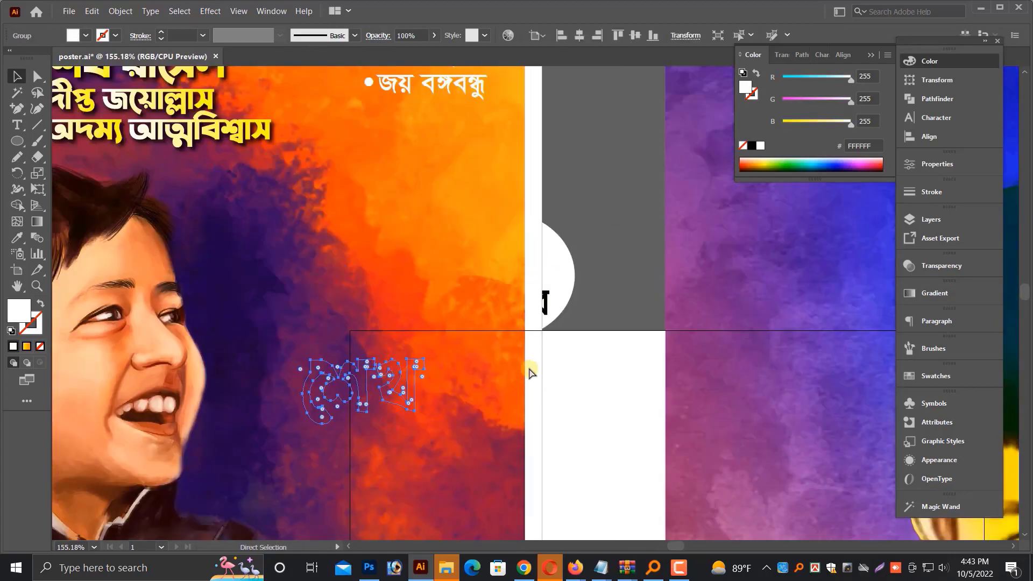
{"action": "key", "text": "ctrl+minus"}
{"action": "key", "text": "ctrl+minus"}
{"action": "key", "text": "ctrl+minus"}
{"action": "key", "text": "ctrl+minus"}
{"action": "key", "text": "ctrl+z"}
{"action": "key", "text": "ctrl+minus"}
Try fitting the date badge into the gap beneath রাসেল, beside দিবস ২০২২, in the emblem's lettering.
{"action": "left_click", "coordinate": [531, 362]}
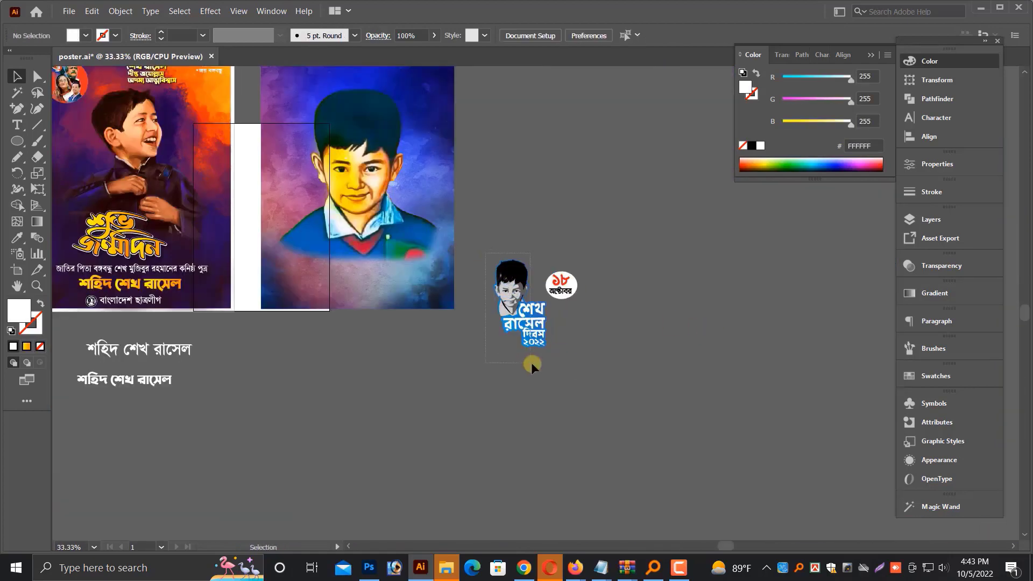
{"action": "left_click", "coordinate": [538, 348]}
{"action": "left_click", "coordinate": [592, 356]}
{"action": "scroll", "coordinate": [581, 334], "scroll_direction": "up", "scroll_amount": 5}
{"action": "left_click", "coordinate": [369, 393]}
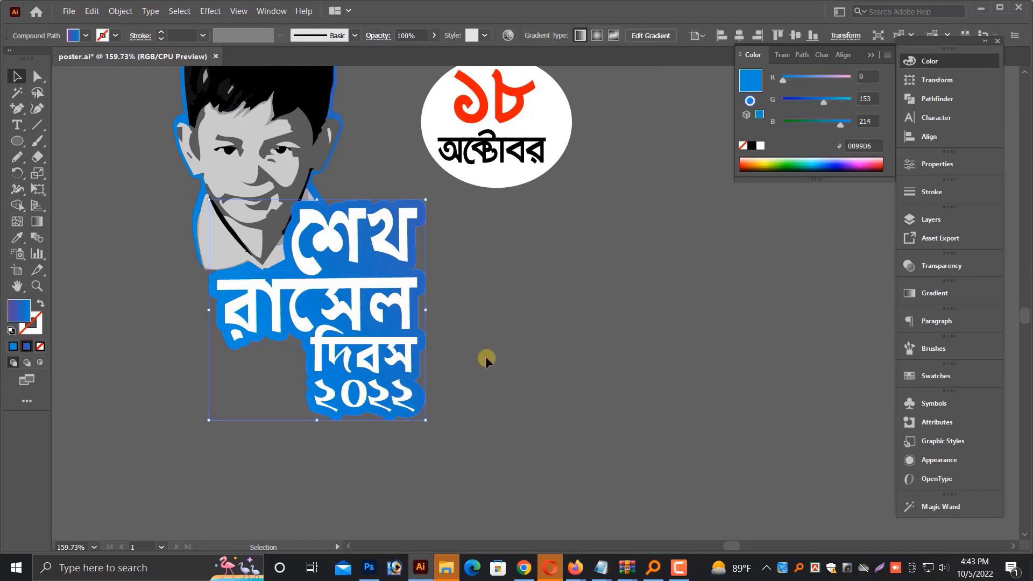
{"action": "left_click", "coordinate": [485, 356]}
{"action": "scroll", "coordinate": [483, 344], "scroll_direction": "up", "scroll_amount": 1}
{"action": "left_click_drag", "start_coordinate": [534, 166], "coordinate": [297, 436]}
{"action": "key", "text": "ctrl+plus"}
{"action": "key", "text": "ctrl+plus"}
{"action": "left_click_drag", "start_coordinate": [539, 333], "coordinate": [546, 313]}
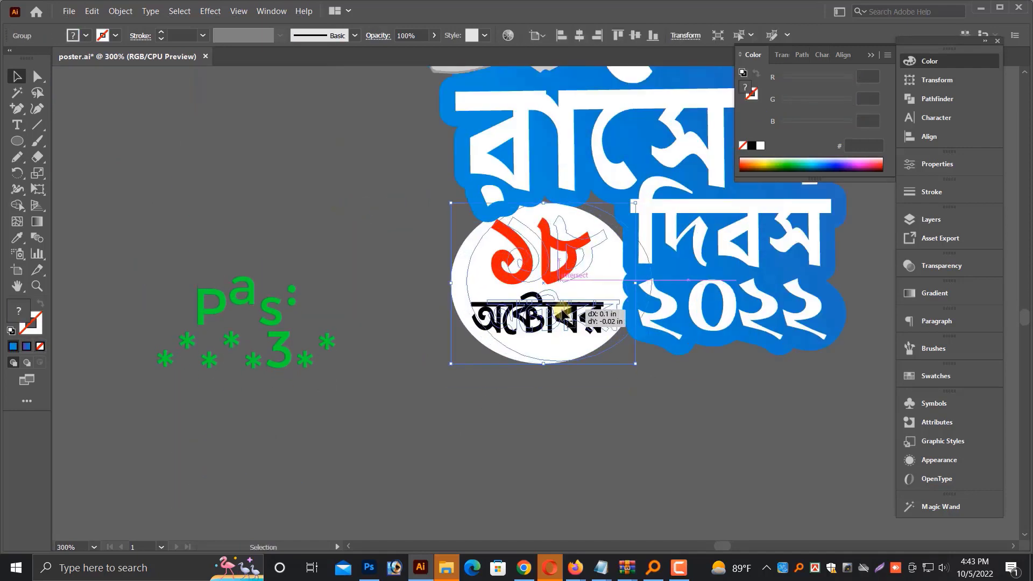
{"action": "left_click", "coordinate": [571, 392]}
{"action": "scroll", "coordinate": [599, 347], "scroll_direction": "up", "scroll_amount": 3}
{"action": "key", "text": "ctrl+z"}
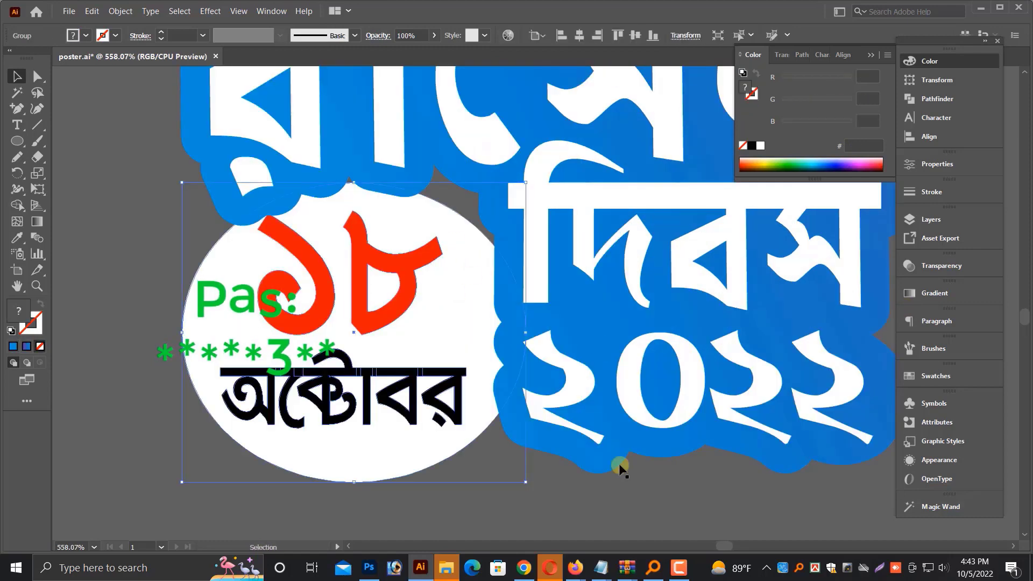
Try applying the emblem's blue gradient to the date badge with the Eyedropper, and undo it.
{"action": "left_click", "coordinate": [483, 180]}
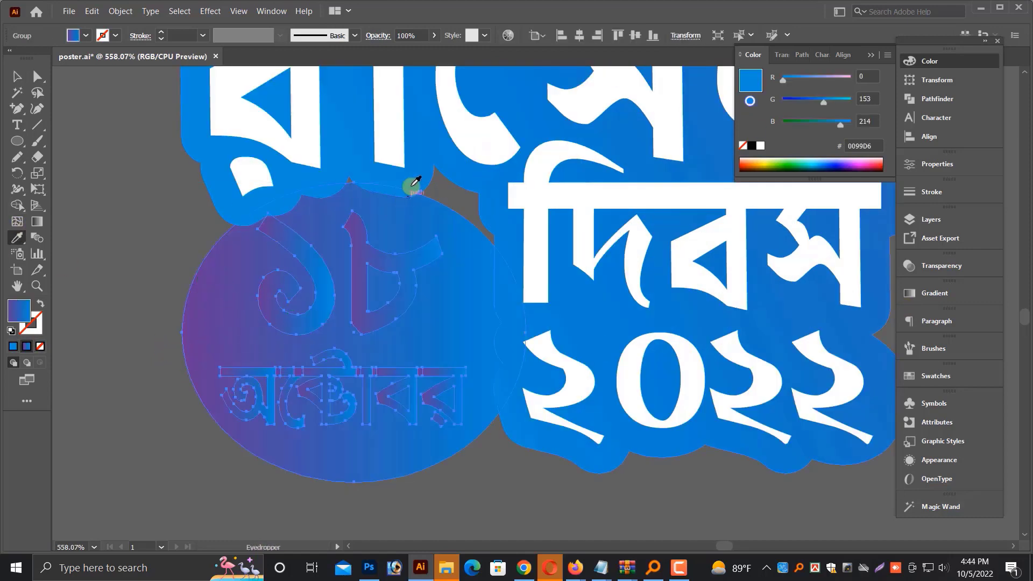
{"action": "key", "text": "ctrl+z"}
{"action": "key", "text": "ctrl+minus"}
{"action": "key", "text": "ctrl+minus"}
{"action": "key", "text": "ctrl+minus"}
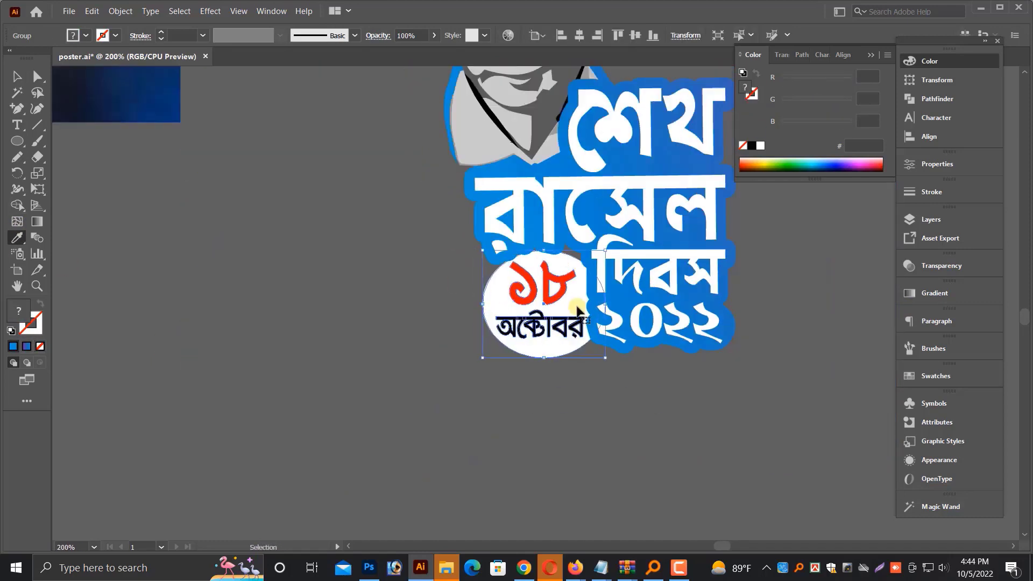
Return the date badge to its spot beside the emblem's portrait.
{"action": "key", "text": "ctrl+x"}
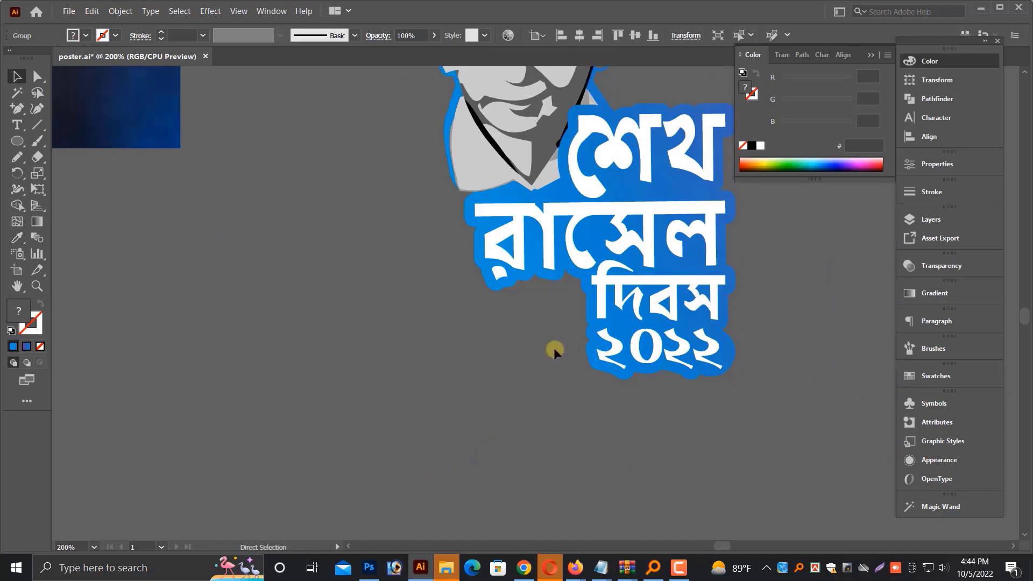
{"action": "key", "text": "v"}
{"action": "key", "text": "ctrl+minus"}
{"action": "key", "text": "ctrl+v"}
{"action": "left_click", "coordinate": [693, 397]}
{"action": "key", "text": "ctrl+minus"}
{"action": "key", "text": "ctrl+minus"}
{"action": "key", "text": "ctrl+minus"}
{"action": "key", "text": "ctrl+plus"}
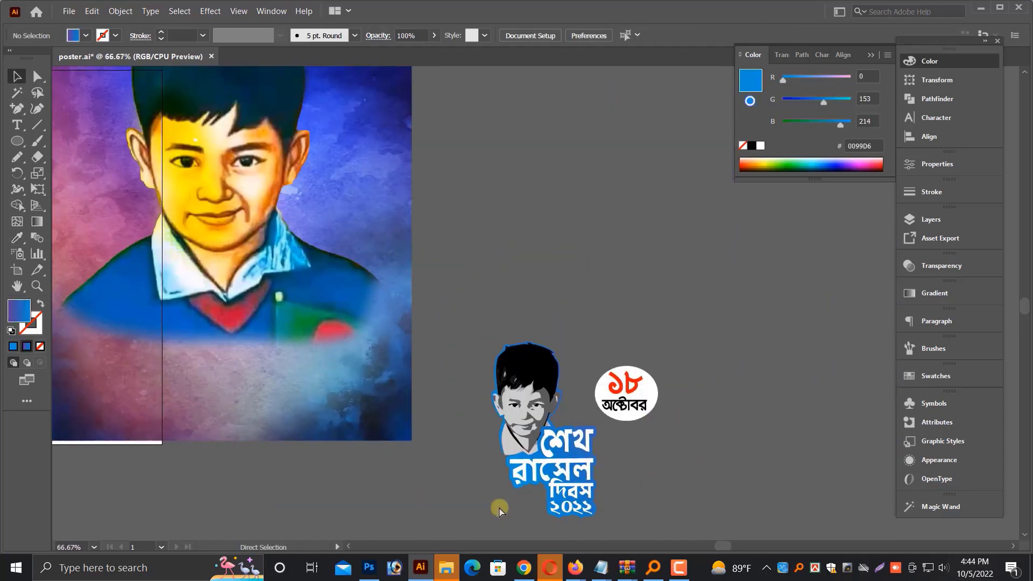
Move the date badge and the boy emblem onto the first poster, beside the painted boy.
{"action": "key", "text": "ctrl+minus"}
{"action": "left_click_drag", "start_coordinate": [506, 476], "coordinate": [700, 463]}
{"action": "left_click_drag", "start_coordinate": [828, 396], "coordinate": [805, 352]}
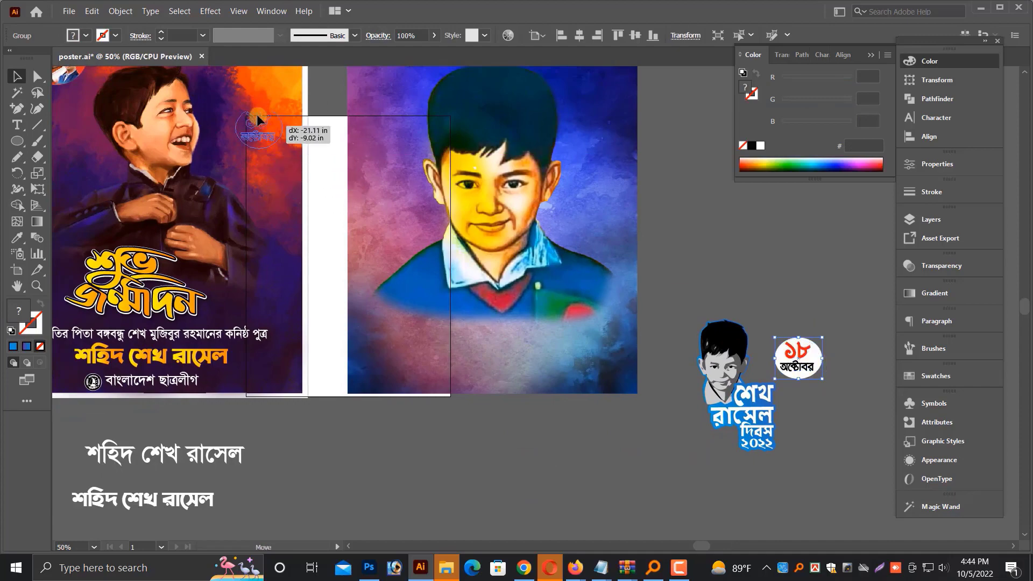
{"action": "left_click_drag", "start_coordinate": [258, 120], "coordinate": [253, 114]}
{"action": "scroll", "coordinate": [269, 140], "scroll_direction": "up", "scroll_amount": 1}
{"action": "left_click_drag", "start_coordinate": [798, 423], "coordinate": [710, 490]}
{"action": "left_click_drag", "start_coordinate": [744, 441], "coordinate": [271, 249]}
{"action": "key", "text": "ctrl+plus"}
{"action": "key", "text": "ctrl+plus"}
{"action": "key", "text": "ctrl+plus"}
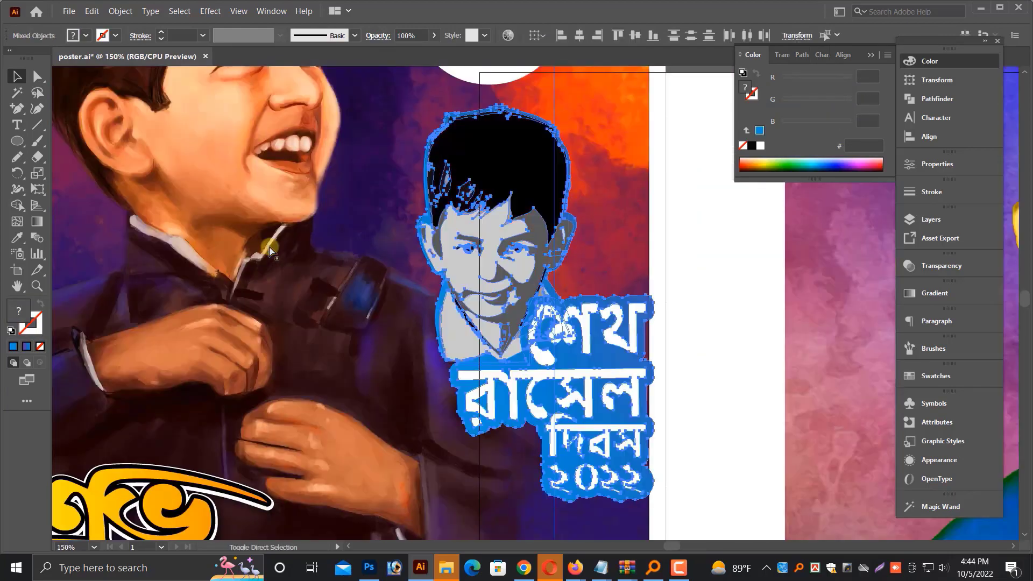
Shrink the emblem and the date badge on the poster, placing the badge between the painted boy's chin and the emblem.
{"action": "left_click_drag", "start_coordinate": [651, 304], "coordinate": [573, 231]}
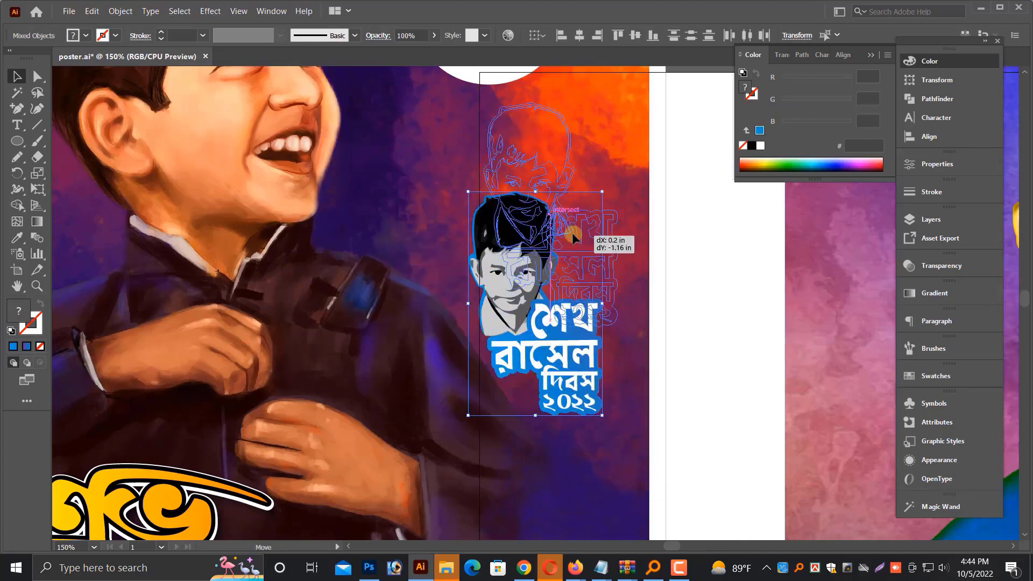
{"action": "left_click", "coordinate": [676, 281]}
{"action": "scroll", "coordinate": [484, 159], "scroll_direction": "up", "scroll_amount": 3}
{"action": "scroll", "coordinate": [483, 160], "scroll_direction": "up", "scroll_amount": 1}
{"action": "left_click", "coordinate": [485, 161]}
{"action": "left_click_drag", "start_coordinate": [566, 165], "coordinate": [528, 165]}
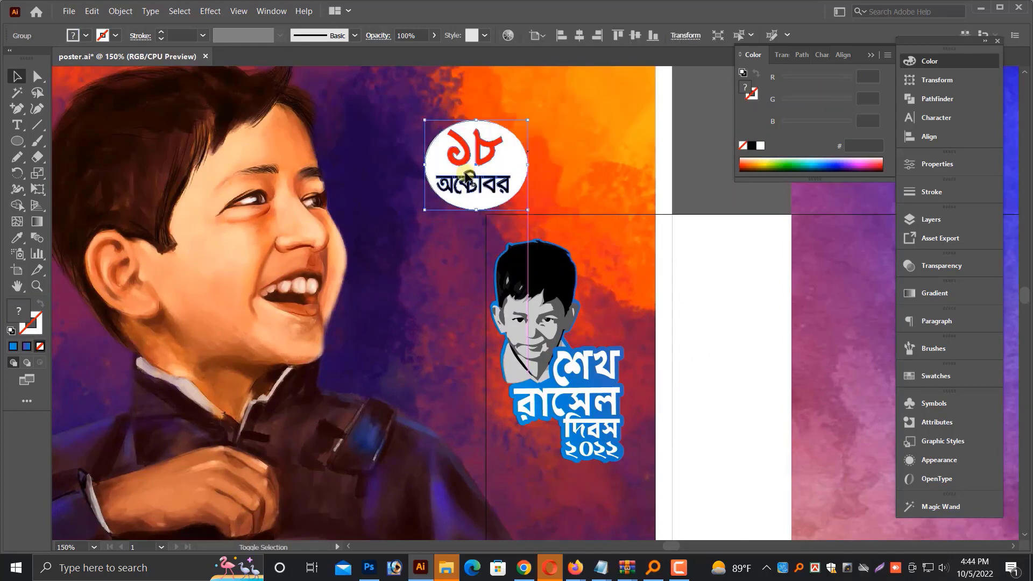
{"action": "left_click_drag", "start_coordinate": [467, 173], "coordinate": [424, 347]}
{"action": "left_click", "coordinate": [544, 391]}
{"action": "scroll", "coordinate": [561, 431], "scroll_direction": "up", "scroll_amount": 2}
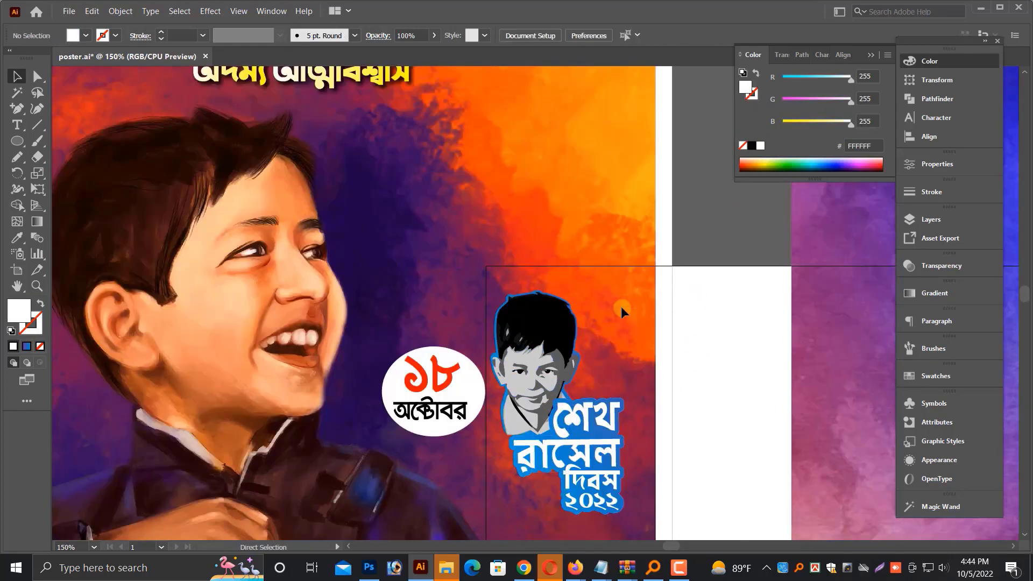
Group the emblem's parts, move it up into the poster's orange area and enlarge it.
{"action": "left_click_drag", "start_coordinate": [513, 280], "coordinate": [650, 514]}
{"action": "left_click_drag", "start_coordinate": [614, 239], "coordinate": [435, 236]}
{"action": "left_click_drag", "start_coordinate": [616, 522], "coordinate": [616, 522]}
{"action": "left_click_drag", "start_coordinate": [609, 462], "coordinate": [533, 250]}
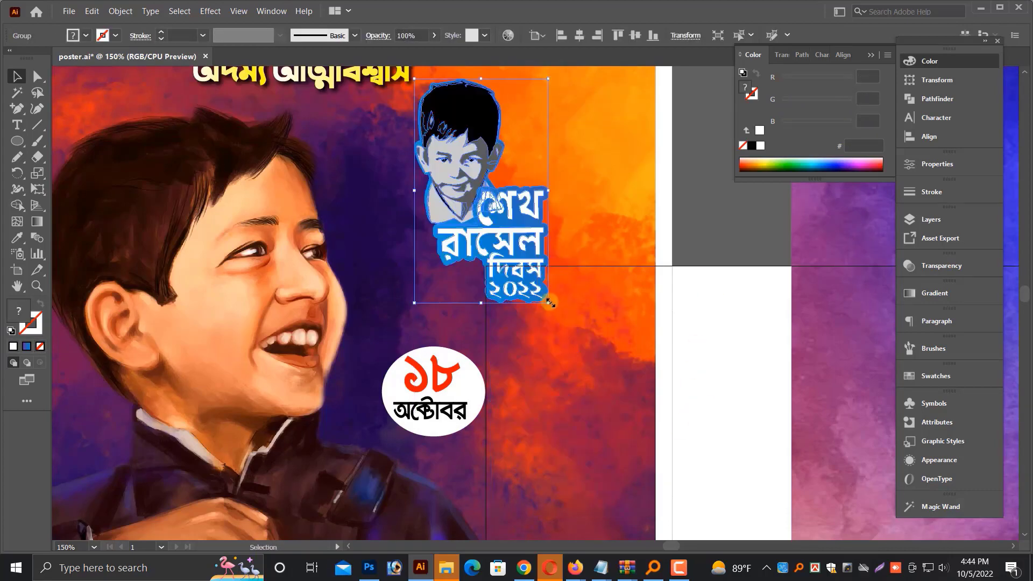
{"action": "left_click_drag", "start_coordinate": [549, 303], "coordinate": [598, 323]}
Move the date badge next to the emblem's portrait, just above the word শেখ, and shrink it to fit.
{"action": "left_click", "coordinate": [447, 411]}
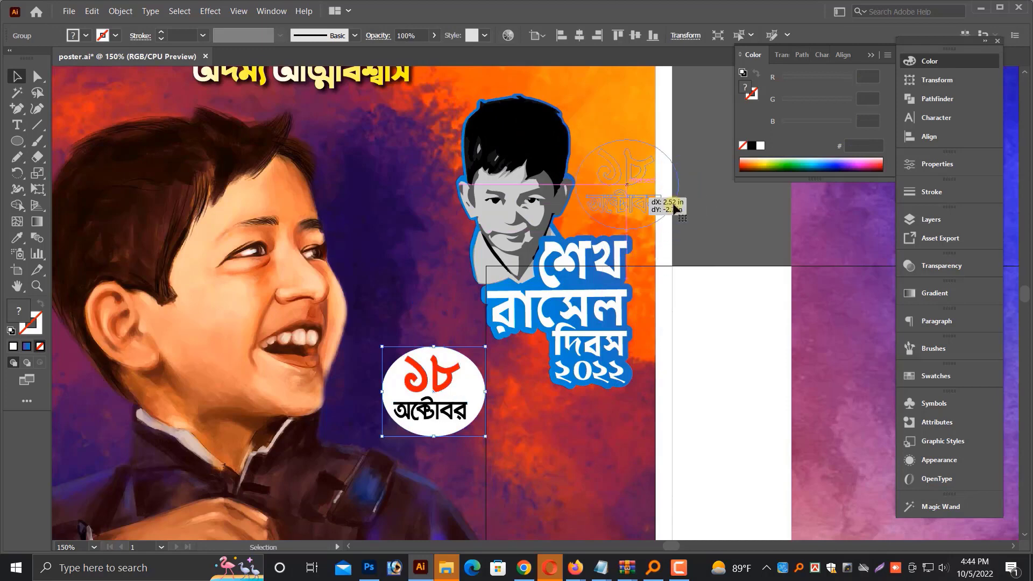
{"action": "left_click_drag", "start_coordinate": [675, 205], "coordinate": [646, 185]}
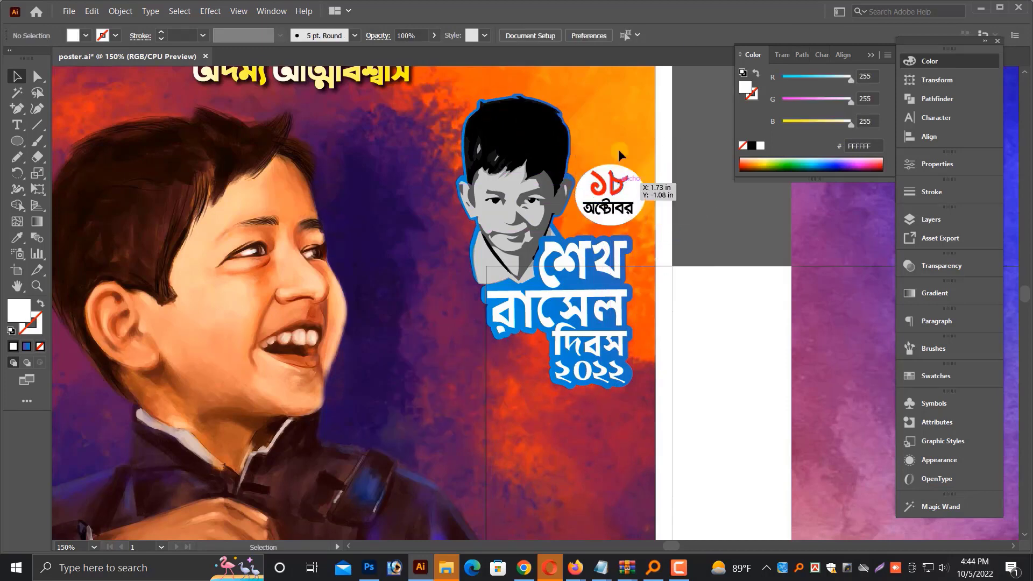
{"action": "left_click", "coordinate": [613, 196]}
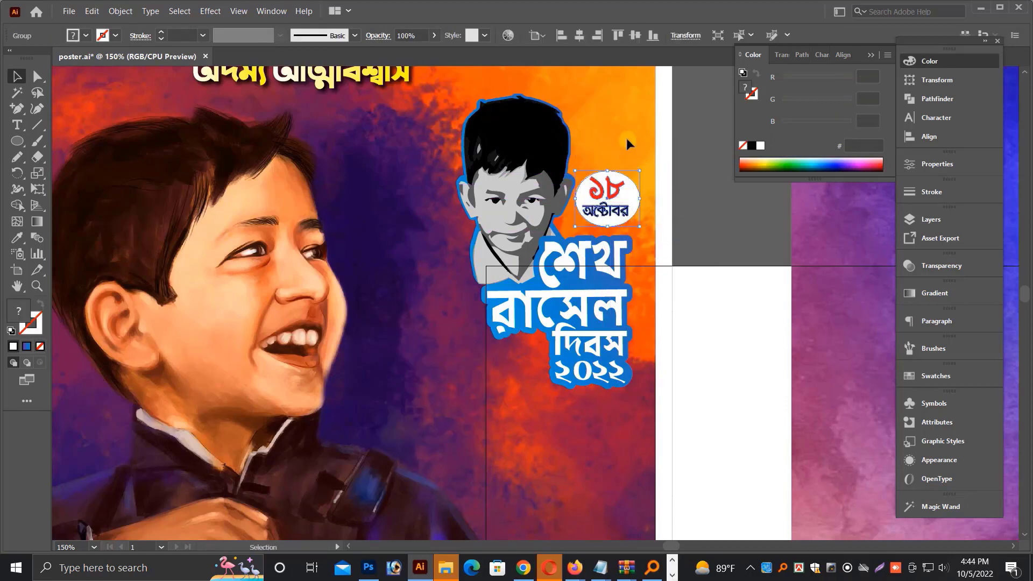
Move the boy emblem and date badge together closer to the painted boy on the first poster and enlarge them slightly.
{"action": "left_click_drag", "start_coordinate": [627, 139], "coordinate": [522, 340]}
{"action": "left_click_drag", "start_coordinate": [539, 237], "coordinate": [485, 254]}
{"action": "left_click_drag", "start_coordinate": [586, 406], "coordinate": [607, 439]}
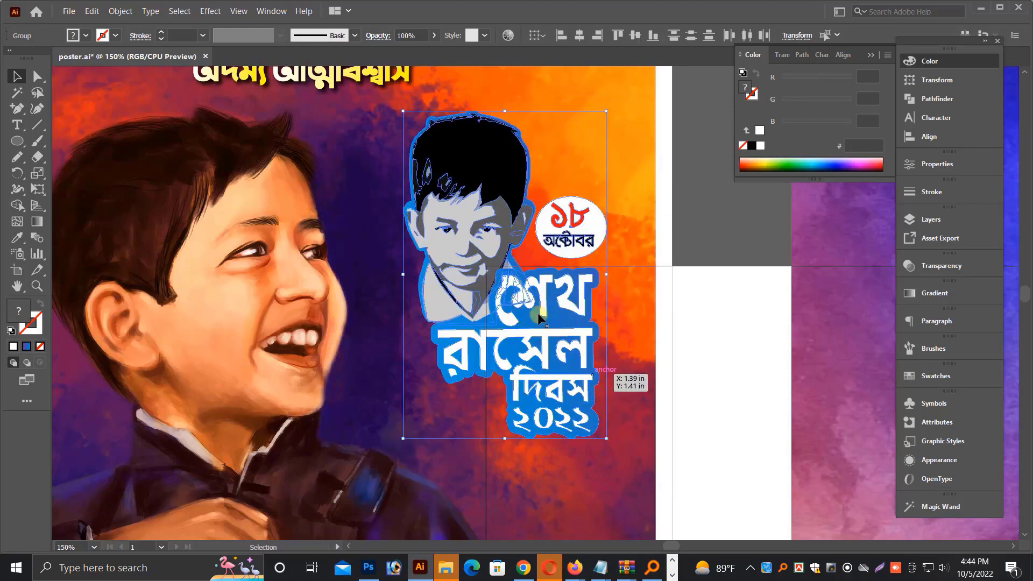
{"action": "left_click_drag", "start_coordinate": [539, 317], "coordinate": [544, 314]}
{"action": "left_click", "coordinate": [745, 340]}
{"action": "key", "text": "ctrl+minus"}
{"action": "key", "text": "ctrl+minus"}
{"action": "key", "text": "ctrl+minus"}
{"action": "key", "text": "ctrl+minus"}
{"action": "scroll", "coordinate": [269, 227], "scroll_direction": "down", "scroll_amount": 1}
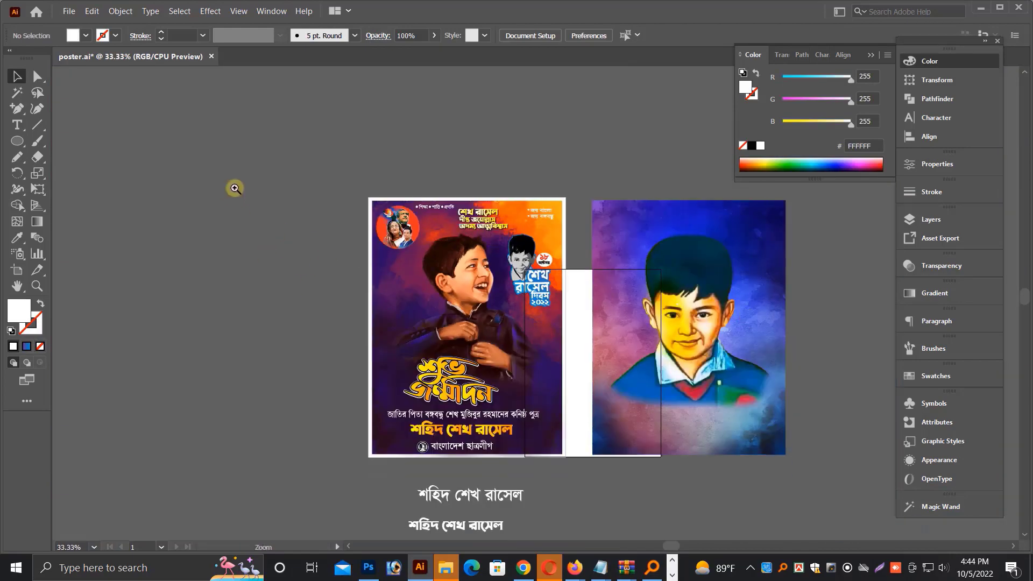
Unlock all objects, move the entire artwork to the left so both posters clear the white artboard, and save the file.
{"action": "key", "text": "ctrl+alt+2"}
{"action": "key", "text": "ctrl+a"}
{"action": "left_click_drag", "start_coordinate": [389, 287], "coordinate": [108, 270]}
{"action": "left_click_drag", "start_coordinate": [108, 271], "coordinate": [355, 271]}
{"action": "left_click", "coordinate": [781, 354]}
{"action": "left_click_drag", "start_coordinate": [345, 183], "coordinate": [884, 276]}
{"action": "scroll", "coordinate": [571, 252], "scroll_direction": "down", "scroll_amount": 2}
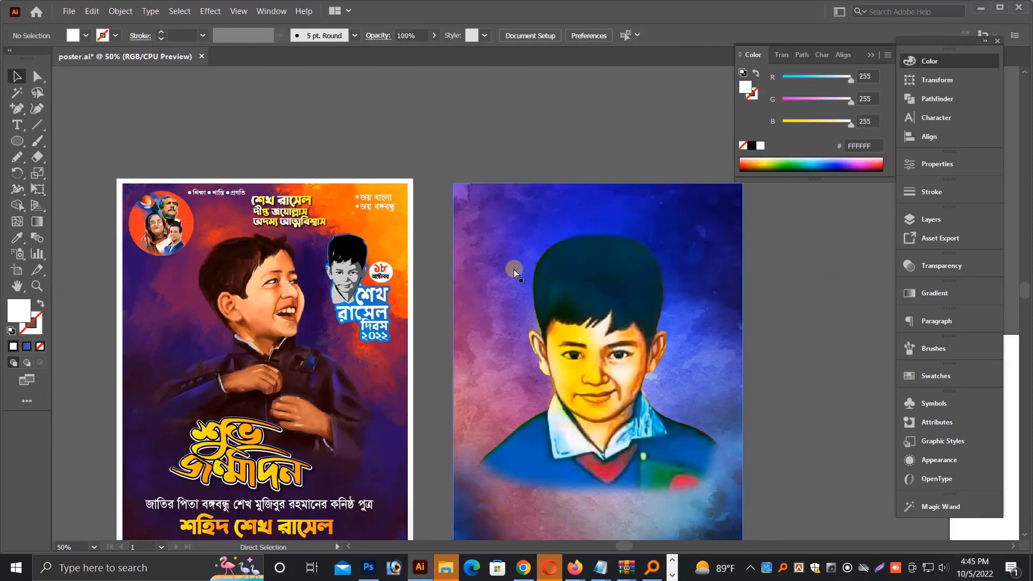
{"action": "key", "text": "ctrl+s"}
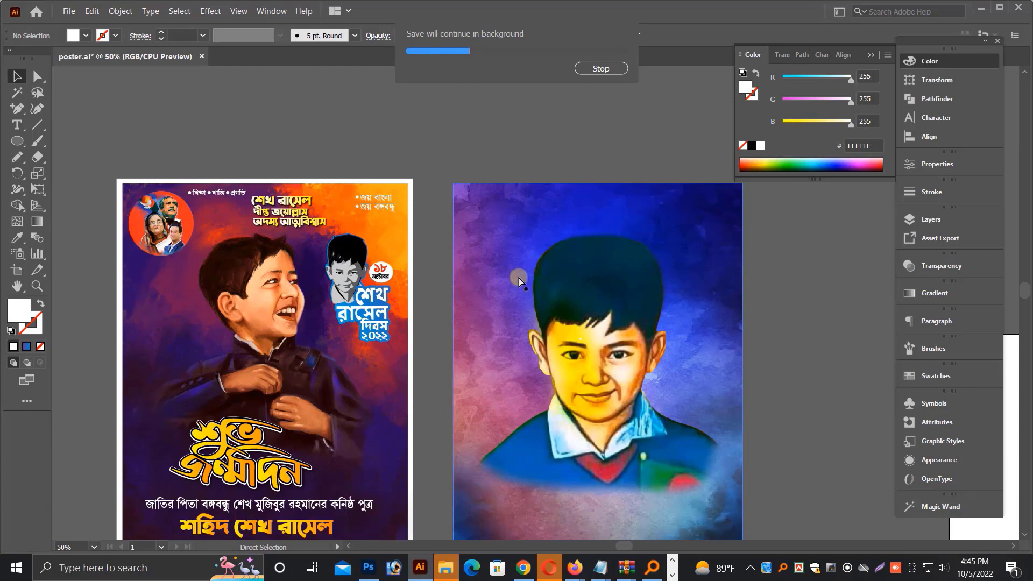
Copy the round red portrait emblem from the first poster to the same upper corner of the second poster.
{"action": "scroll", "coordinate": [519, 278], "scroll_direction": "down", "scroll_amount": 5}
{"action": "scroll", "coordinate": [519, 278], "scroll_direction": "up", "scroll_amount": 3}
{"action": "left_click_drag", "start_coordinate": [160, 208], "coordinate": [504, 203]}
Copy the white and yellow slogans from the top of the first poster to matching positions on the second poster.
{"action": "left_click", "coordinate": [285, 203]}
{"action": "left_click", "coordinate": [274, 197]}
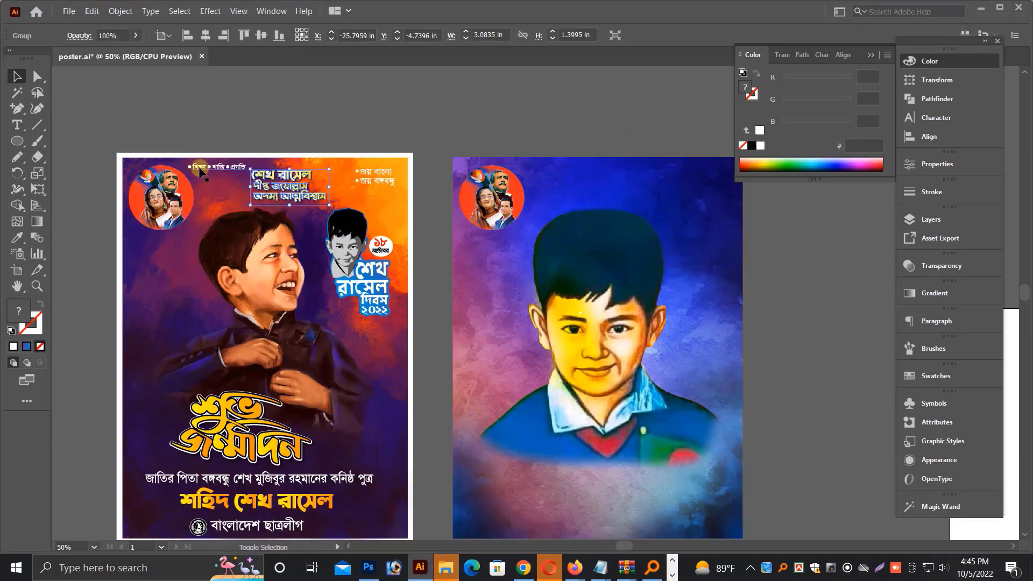
{"action": "left_click", "coordinate": [330, 147]}
{"action": "left_click_drag", "start_coordinate": [193, 114], "coordinate": [406, 197]}
{"action": "left_click_drag", "start_coordinate": [267, 190], "coordinate": [593, 191]}
{"action": "left_click", "coordinate": [584, 127]}
{"action": "scroll", "coordinate": [571, 129], "scroll_direction": "down", "scroll_amount": 3}
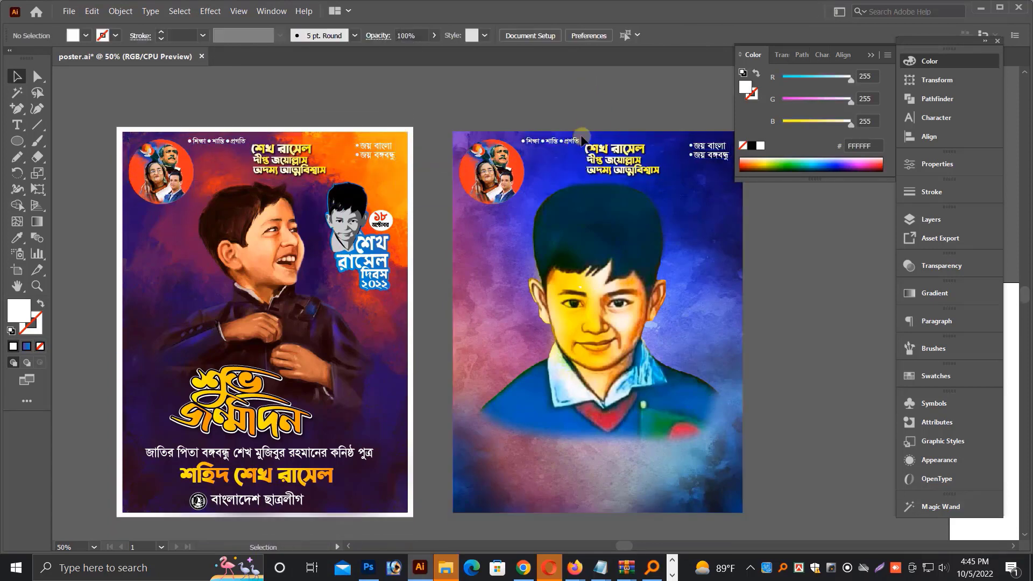
Copy the শুভ জন্মদিন lettering, white description line, orange name and organization line with its logo onto the second poster's lower part.
{"action": "left_click", "coordinate": [284, 381]}
{"action": "left_click", "coordinate": [303, 421], "text": "shift"}
{"action": "left_click", "coordinate": [218, 452], "text": "shift"}
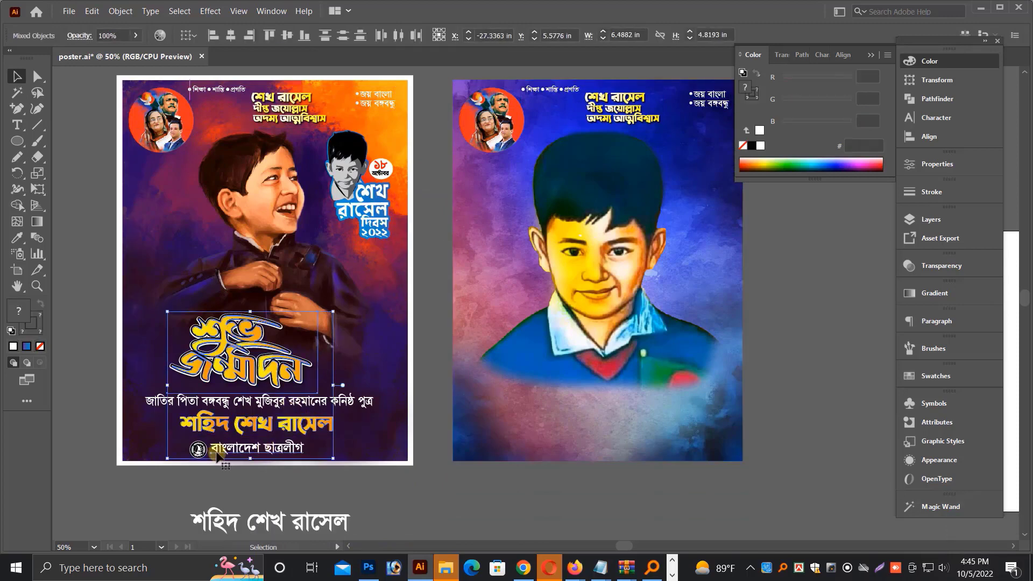
{"action": "left_click_drag", "start_coordinate": [238, 384], "coordinate": [577, 379]}
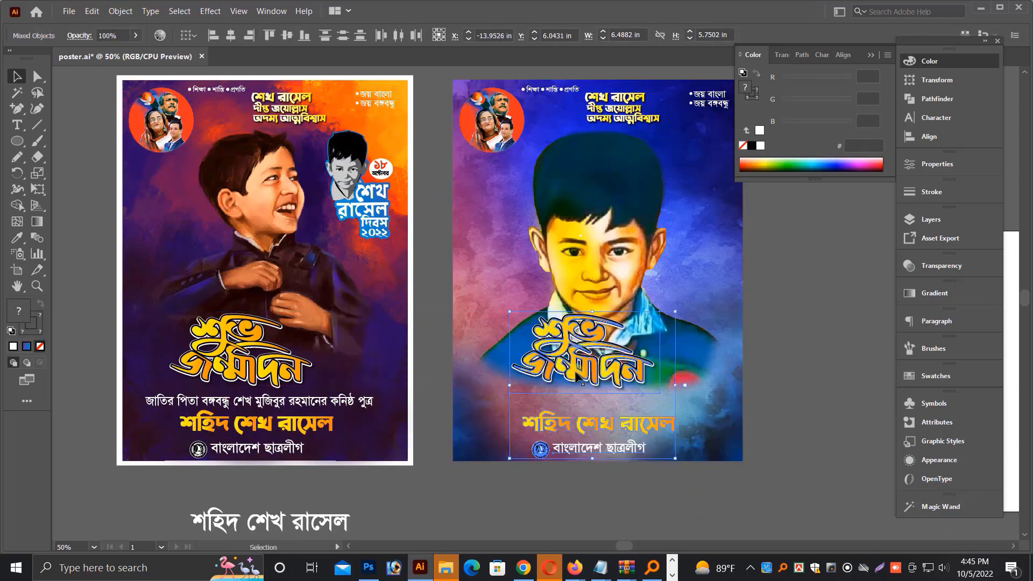
{"action": "key", "text": "ctrl+z"}
{"action": "left_click_drag", "start_coordinate": [275, 374], "coordinate": [604, 352]}
{"action": "left_click", "coordinate": [609, 264]}
{"action": "key", "text": "ctrl+equal"}
{"action": "left_click", "coordinate": [783, 361]}
{"action": "left_click", "coordinate": [646, 371]}
{"action": "scroll", "coordinate": [758, 415], "scroll_direction": "down", "scroll_amount": 3}
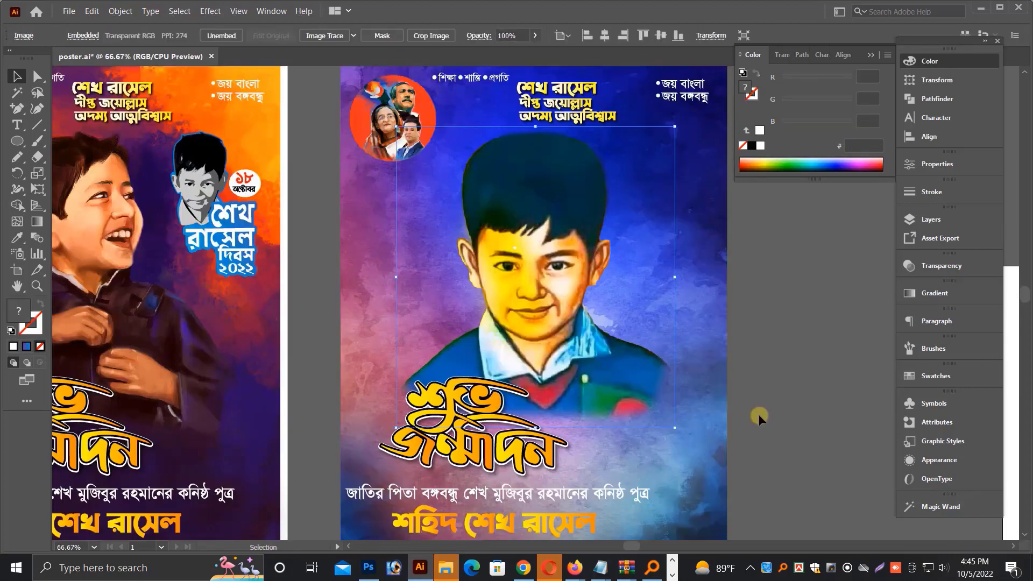
Move the description line, orange name and organization line with its logo off the second poster to the empty area below it.
{"action": "left_click", "coordinate": [760, 417]}
{"action": "left_click_drag", "start_coordinate": [867, 511], "coordinate": [285, 362]}
{"action": "left_click", "coordinate": [537, 369]}
{"action": "key", "text": "ctrl+minus"}
{"action": "key", "text": "ctrl+minus"}
{"action": "left_click", "coordinate": [600, 399]}
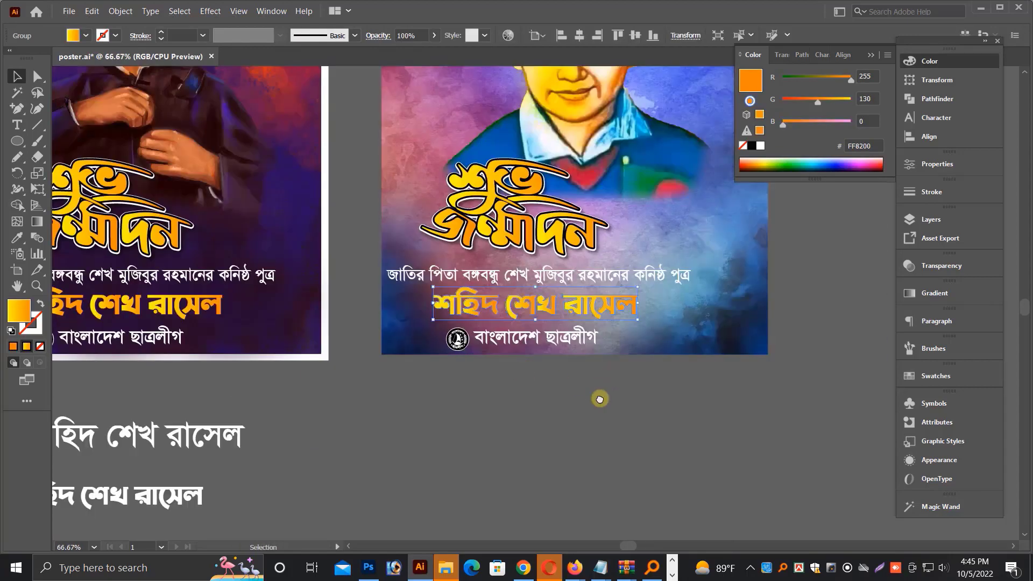
{"action": "left_click_drag", "start_coordinate": [605, 343], "coordinate": [567, 485]}
{"action": "left_click", "coordinate": [433, 488], "text": "shift"}
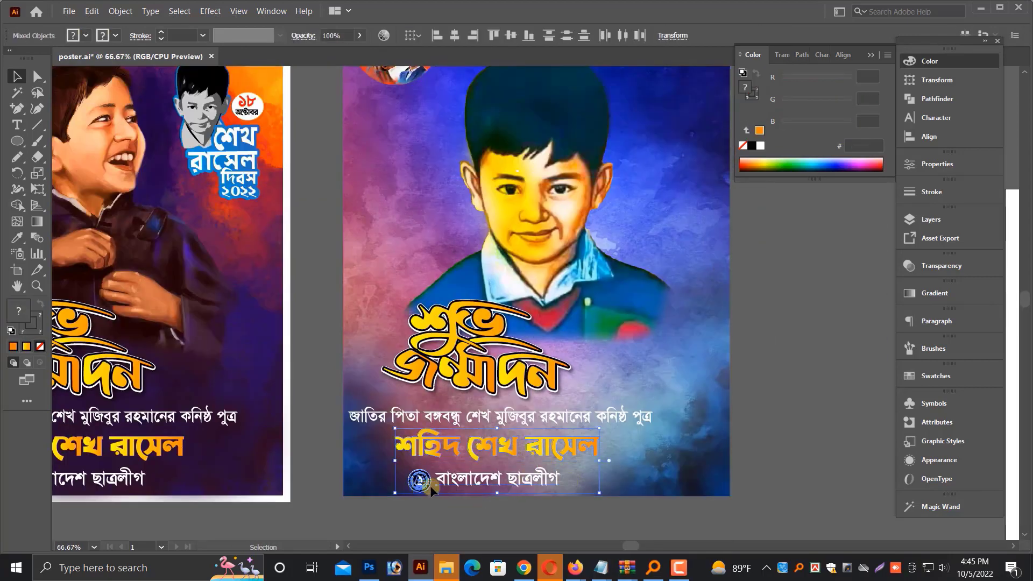
{"action": "scroll", "coordinate": [440, 479], "scroll_direction": "down", "scroll_amount": 2}
{"action": "left_click_drag", "start_coordinate": [565, 482], "coordinate": [565, 481]}
Centre the শুভ জন্মদিন lettering horizontally on the second poster, just below the boy's collar.
{"action": "left_click_drag", "start_coordinate": [537, 353], "coordinate": [596, 370]}
{"action": "key", "text": "ctrl+plus"}
{"action": "key", "text": "ctrl+plus"}
{"action": "left_click_drag", "start_coordinate": [759, 426], "coordinate": [786, 442]}
{"action": "key", "text": "ctrl+minus"}
{"action": "key", "text": "ctrl+minus"}
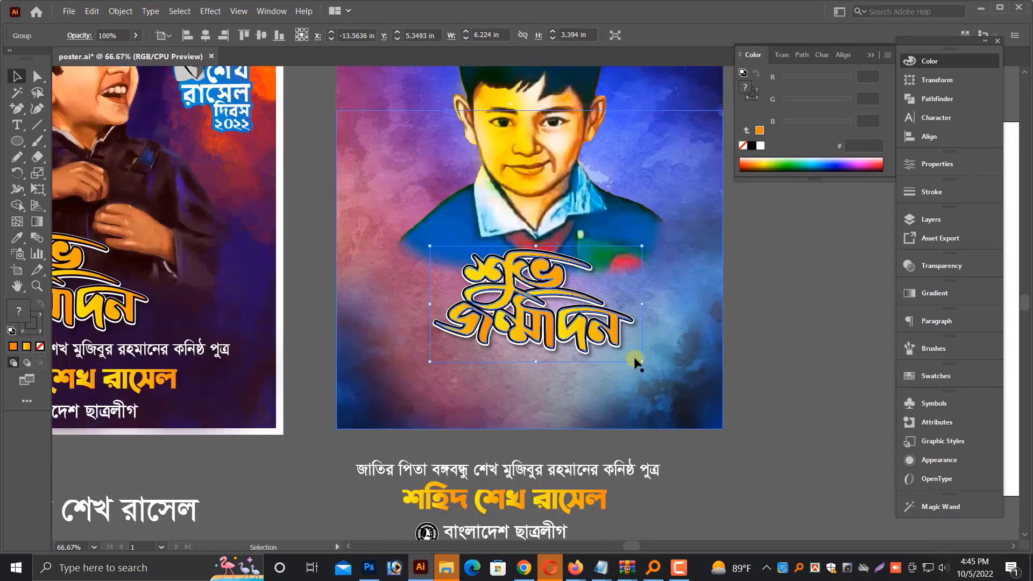
Move the white description line back onto the second poster beneath the lettering and fill it with green 00FF00.
{"action": "left_click", "coordinate": [768, 384]}
{"action": "scroll", "coordinate": [472, 425], "scroll_direction": "down", "scroll_amount": 3}
{"action": "left_click_drag", "start_coordinate": [495, 311], "coordinate": [495, 311]}
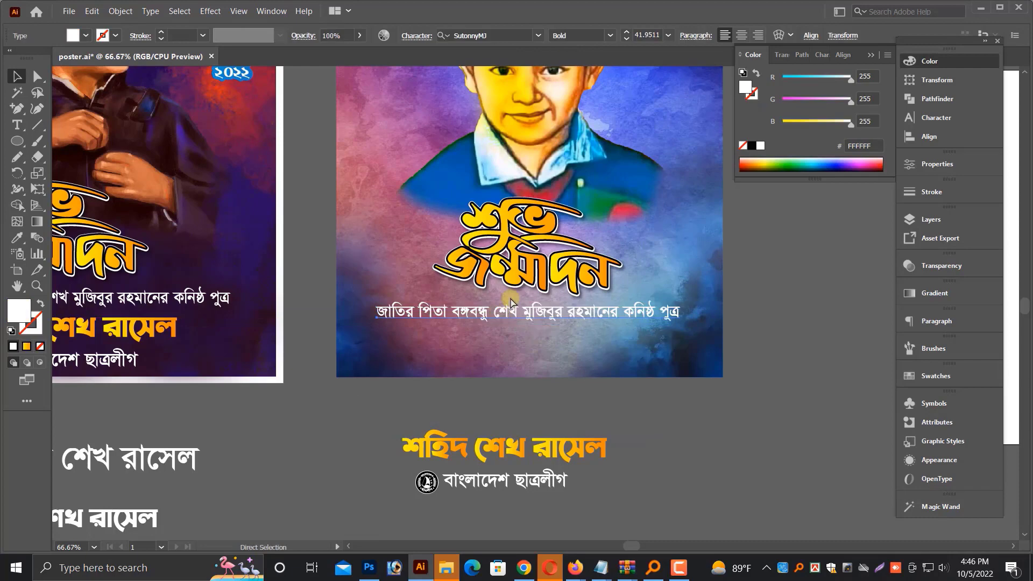
{"action": "key", "text": "ctrl+plus"}
{"action": "key", "text": "ctrl+plus"}
{"action": "left_click", "coordinate": [752, 146]}
{"action": "mouse_move", "coordinate": [784, 77]}
{"action": "left_mouse_down"}
{"action": "mouse_move", "coordinate": [834, 81]}
{"action": "mouse_move", "coordinate": [783, 77]}
{"action": "left_mouse_up"}
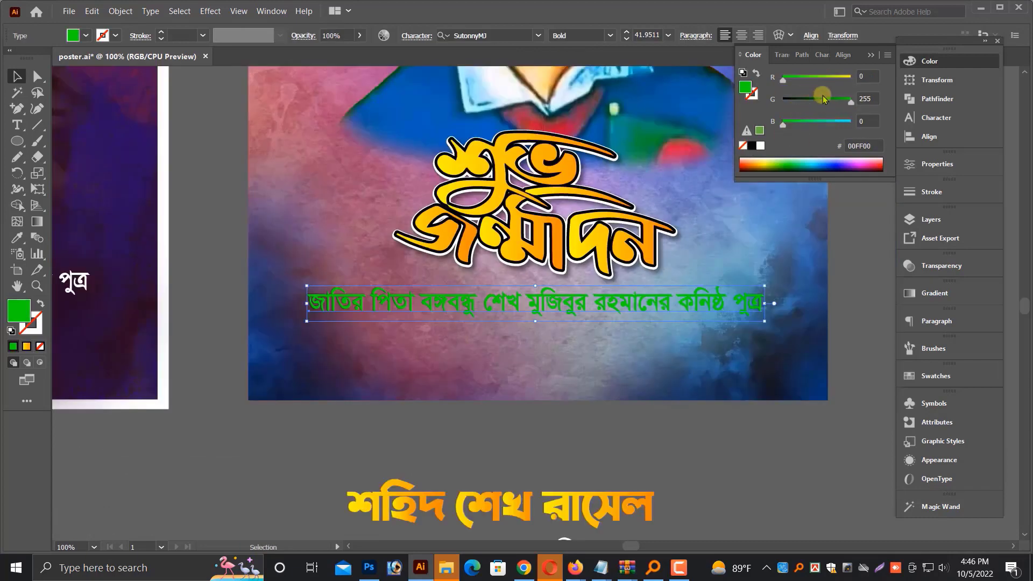
{"action": "left_click_drag", "start_coordinate": [825, 98], "coordinate": [820, 99]}
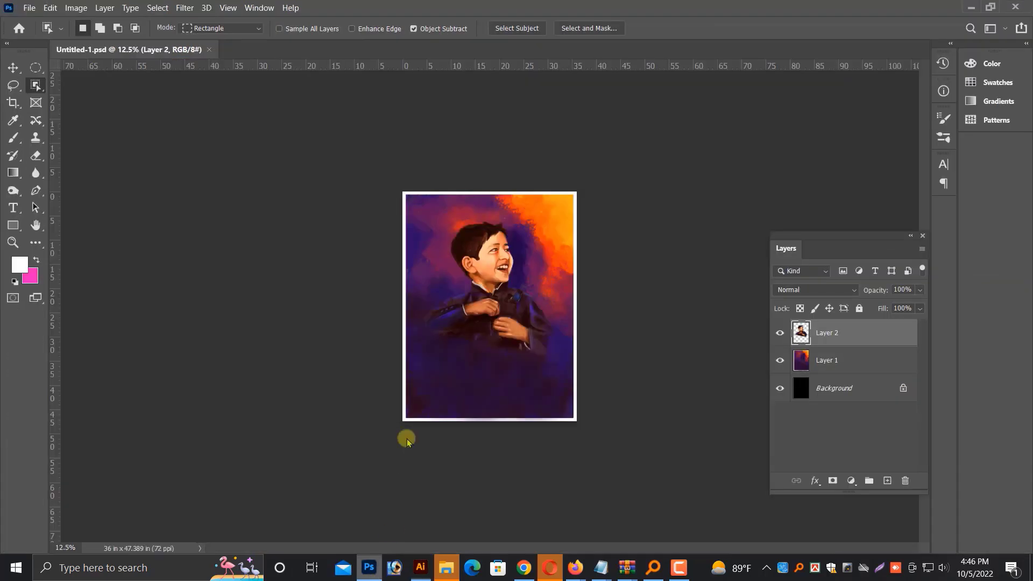
In Photoshop, close Untitled-1.psd and open Untitled-165 from the Desktop.
{"action": "key", "text": "ctrl+t"}
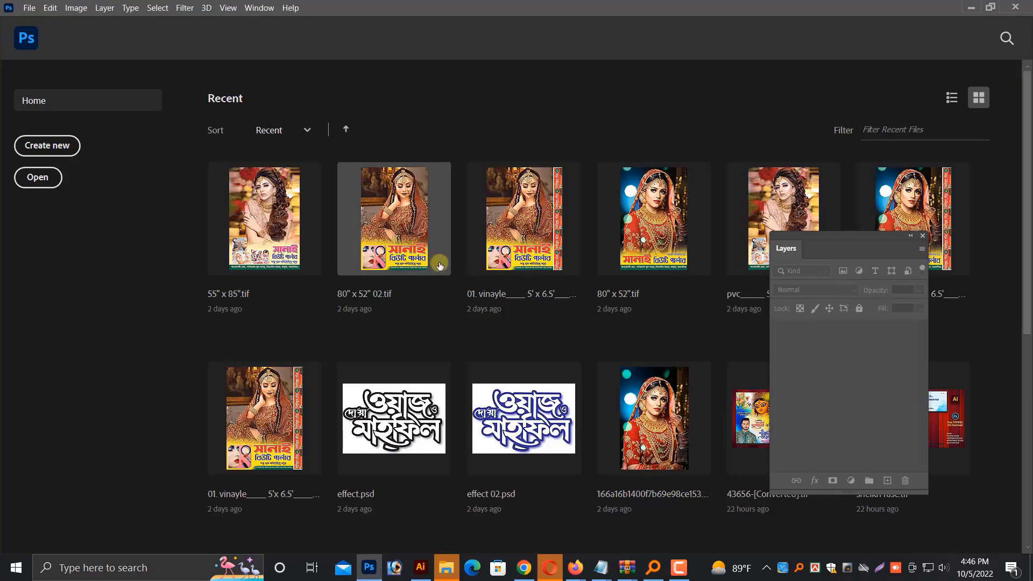
{"action": "key", "text": "ctrl+o"}
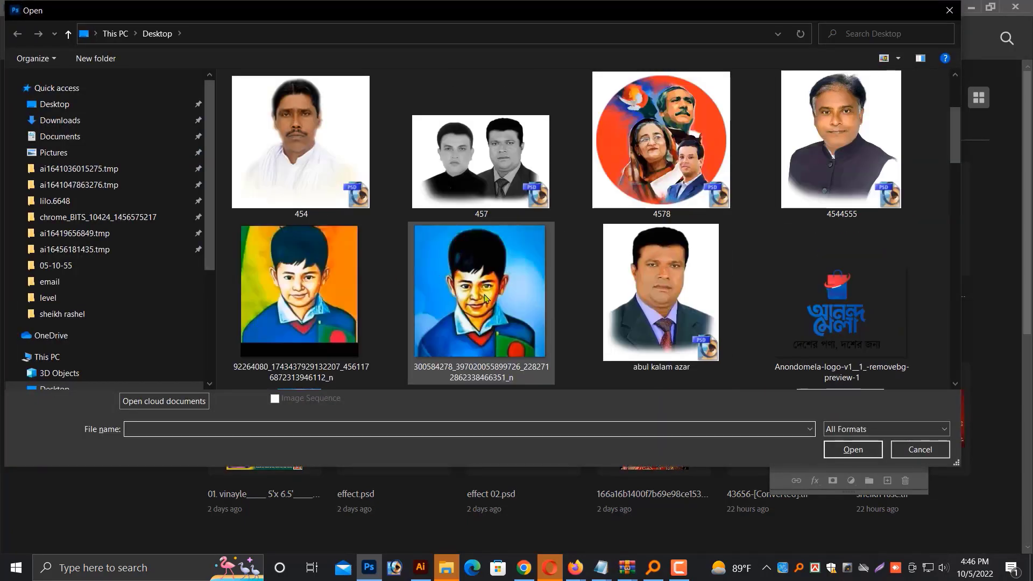
{"action": "scroll", "coordinate": [422, 307], "scroll_direction": "down", "scroll_amount": 5}
{"action": "left_click", "coordinate": [653, 323]}
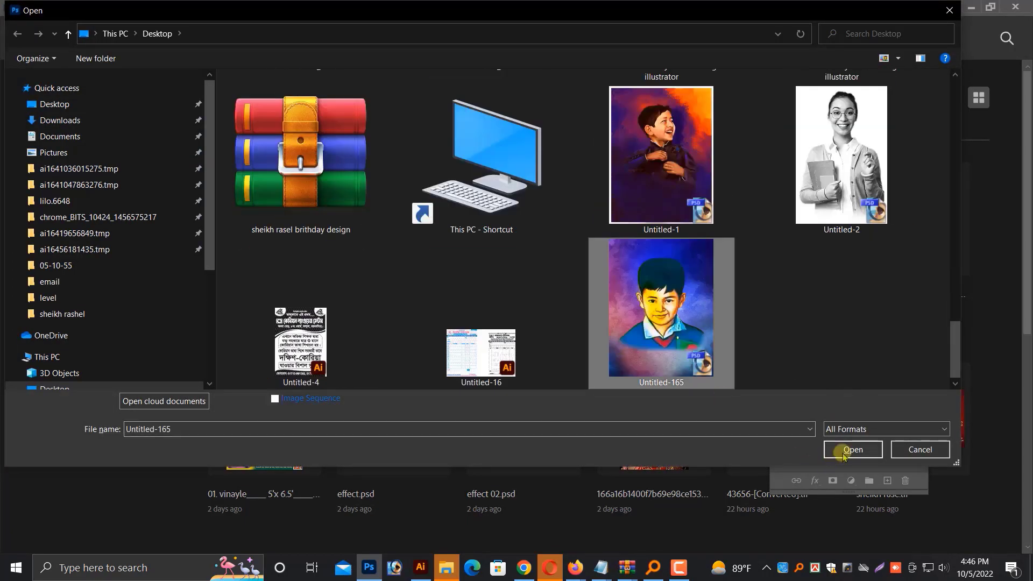
{"action": "left_click", "coordinate": [850, 448]}
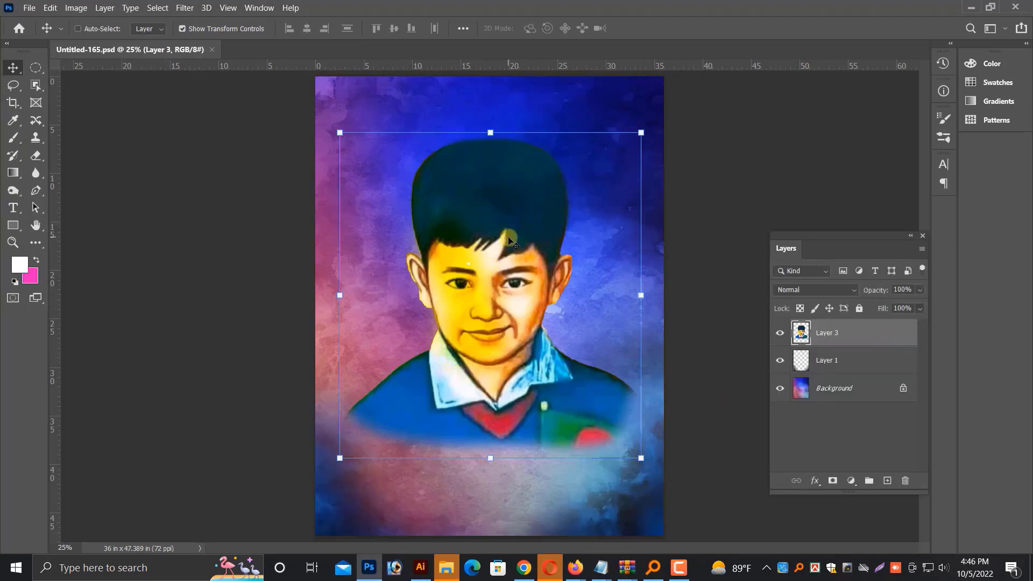
Delete the boy portrait on Layer 3 and convert the locked Background into the regular layer Layer 0.
{"action": "key", "text": "Delete"}
{"action": "right_click", "coordinate": [545, 132]}
{"action": "left_click", "coordinate": [553, 136]}
{"action": "key", "text": "ctrl+minus"}
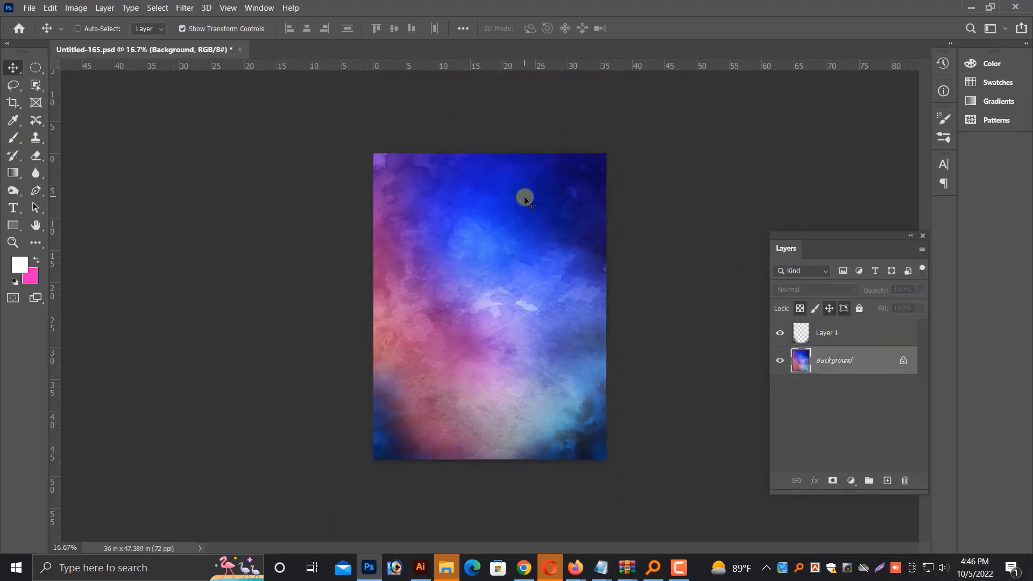
{"action": "double_click", "coordinate": [833, 351]}
{"action": "key", "text": "Return"}
Duplicate Layer 0, move the copy down, rotate it 165° and scale it to 111.47%.
{"action": "left_click_drag", "start_coordinate": [559, 231], "coordinate": [561, 273]}
{"action": "left_click_drag", "start_coordinate": [616, 515], "coordinate": [651, 464]}
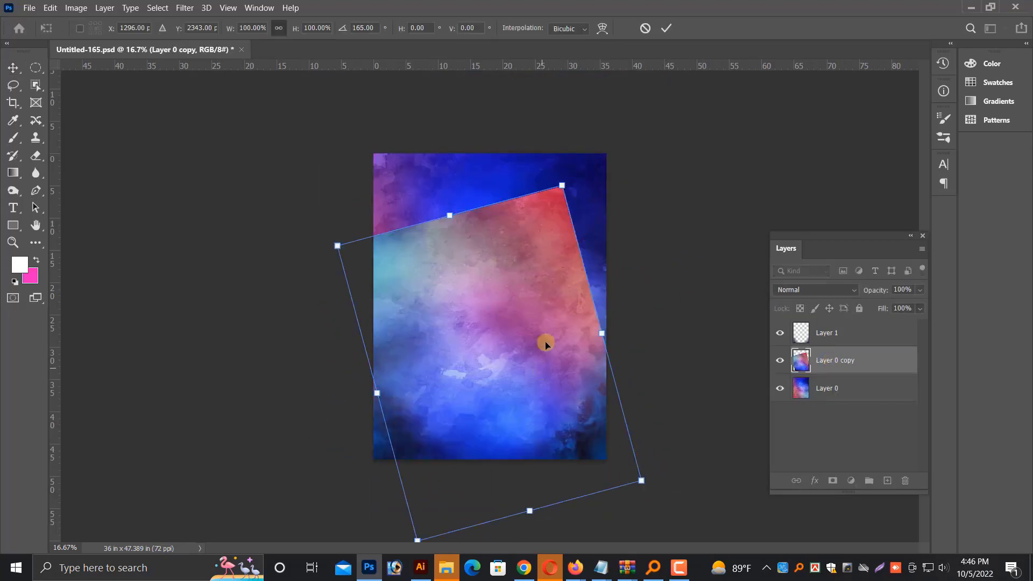
{"action": "left_click_drag", "start_coordinate": [563, 186], "coordinate": [581, 146]}
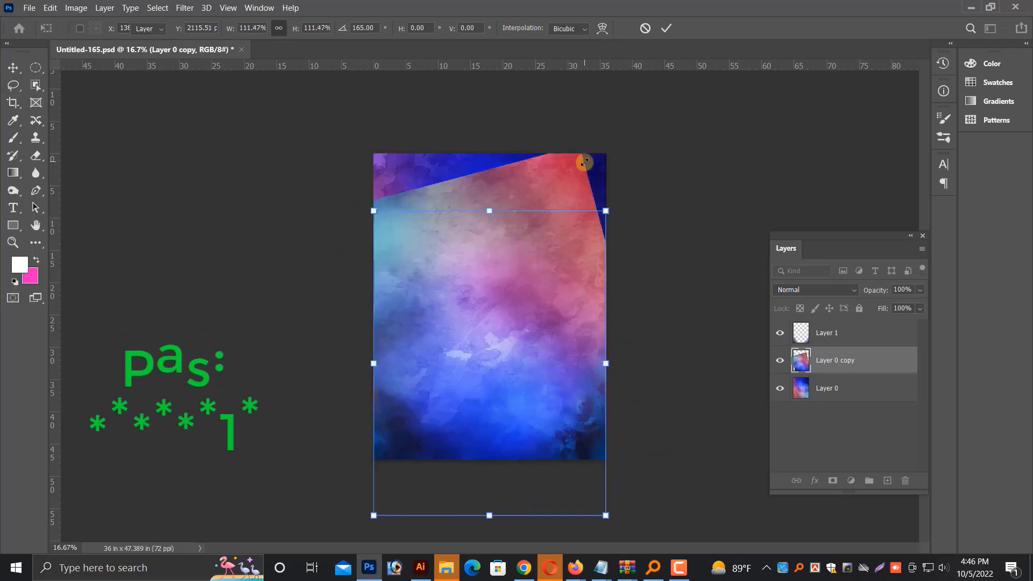
{"action": "key", "text": "Return"}
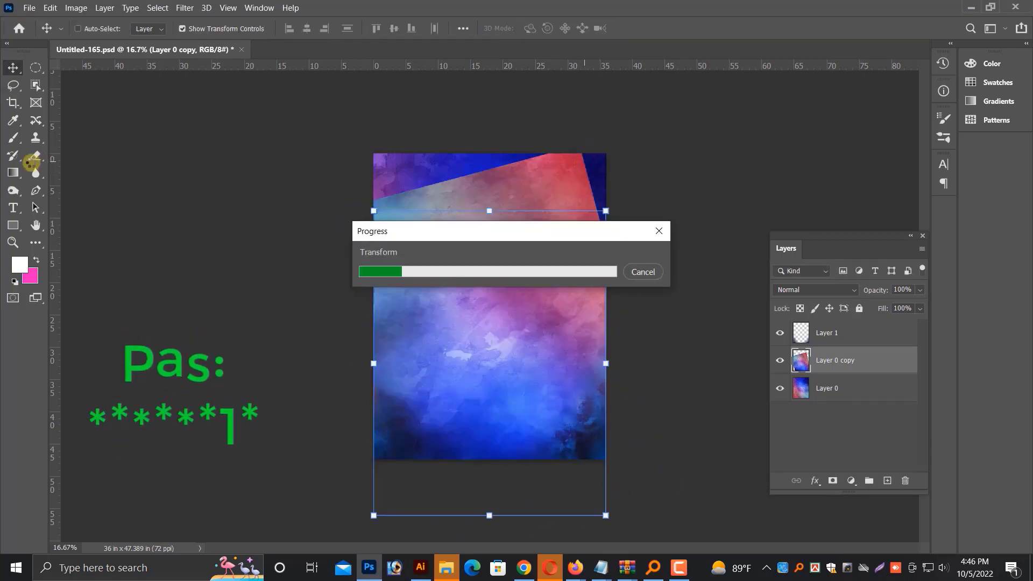
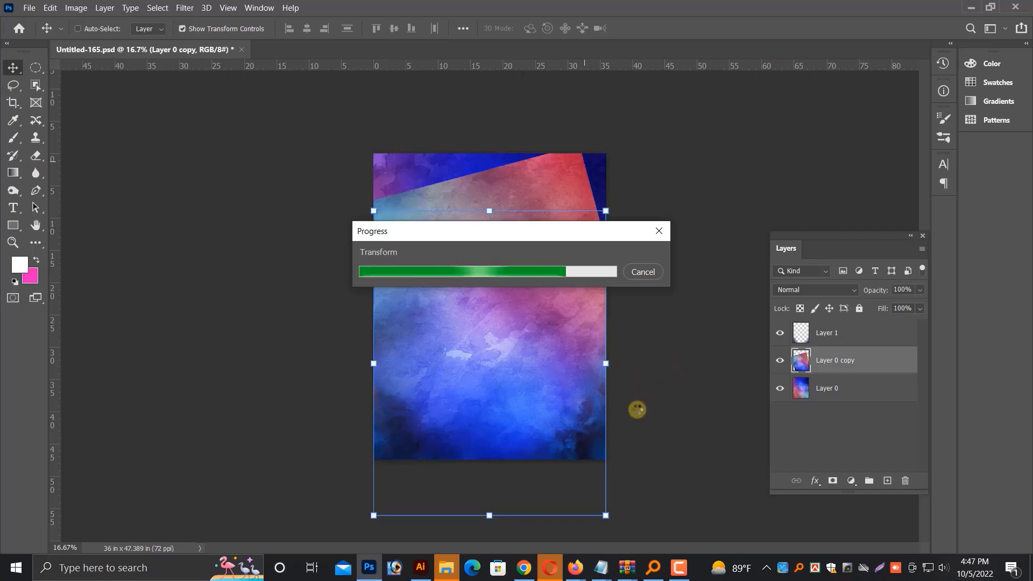
Erase the upper part and hard edges of Layer 0 copy with a soft 1400 px Eraser so it blends into the background.
{"action": "left_click", "coordinate": [36, 156]}
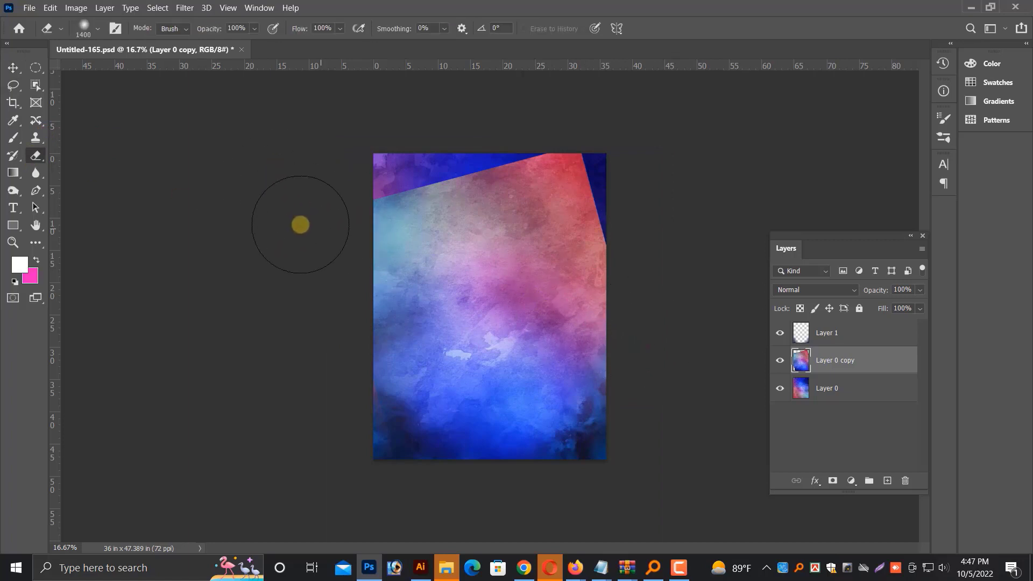
{"action": "left_click", "coordinate": [443, 288]}
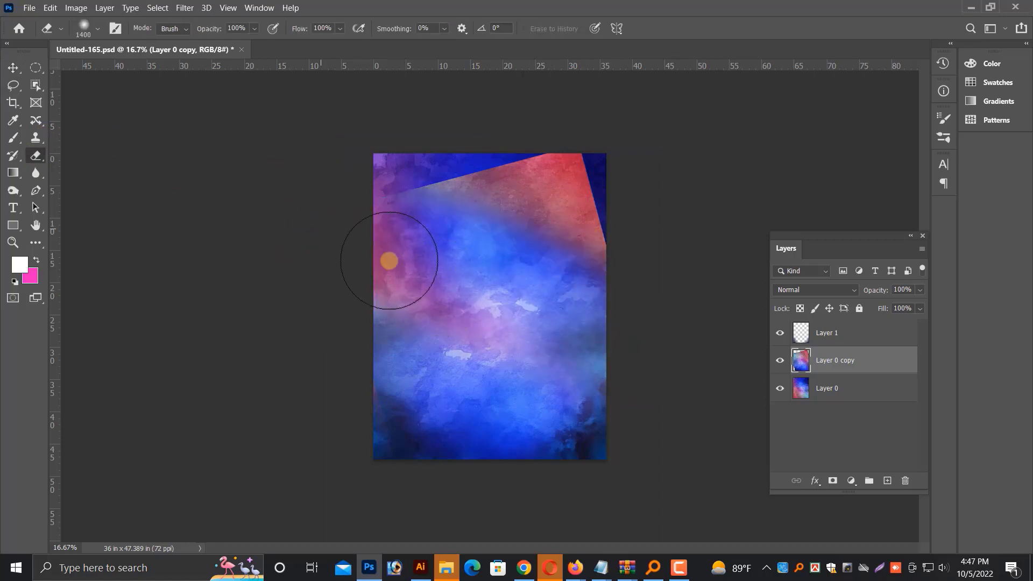
{"action": "left_click_drag", "start_coordinate": [481, 155], "coordinate": [479, 157]}
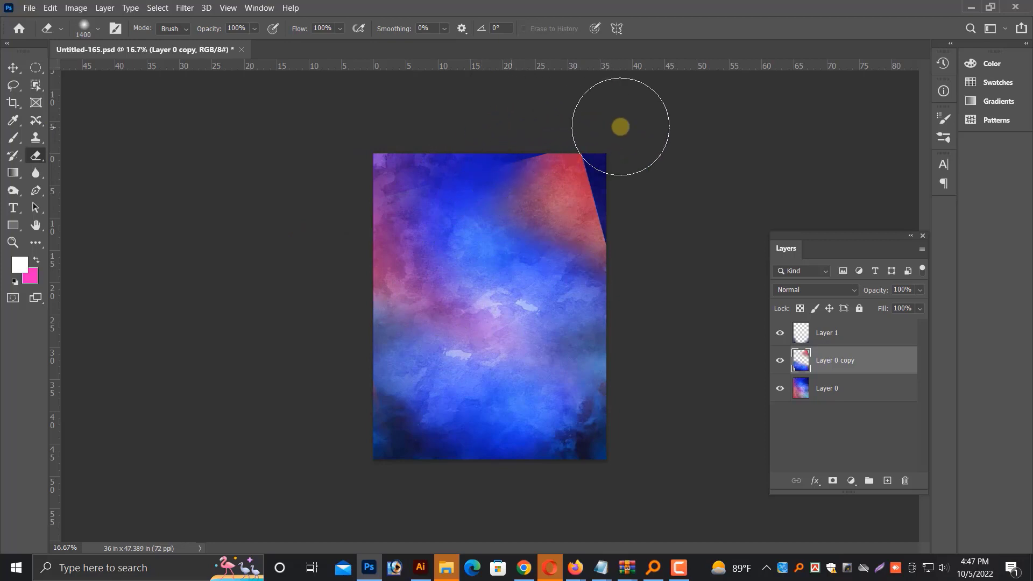
{"action": "key", "text": "ctrl+z"}
{"action": "key", "text": "ctrl+plus"}
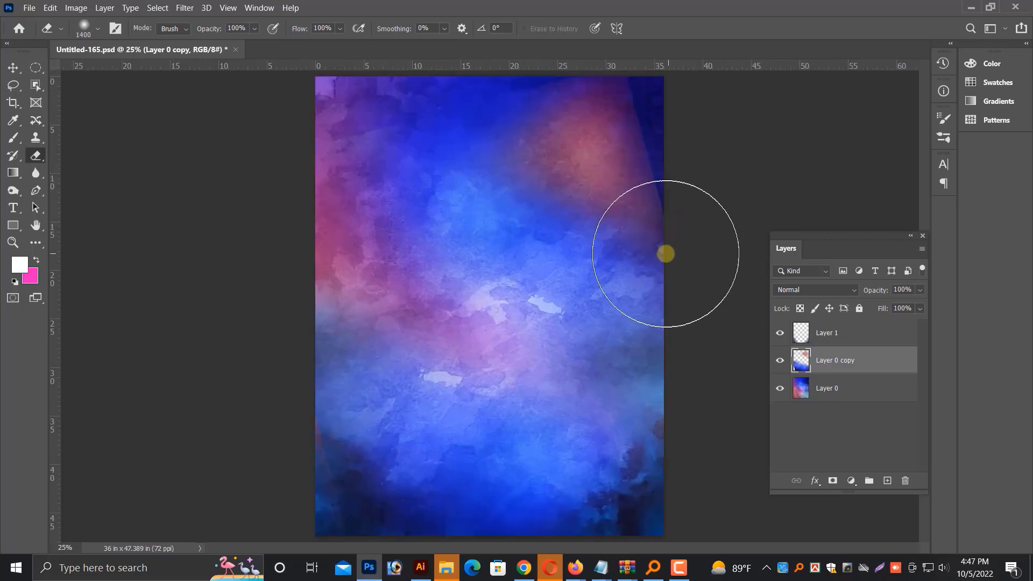
{"action": "mouse_move", "coordinate": [633, 226]}
{"action": "left_mouse_down"}
{"action": "mouse_move", "coordinate": [573, 145]}
{"action": "mouse_move", "coordinate": [594, 134]}
{"action": "mouse_move", "coordinate": [570, 138]}
{"action": "left_mouse_up"}
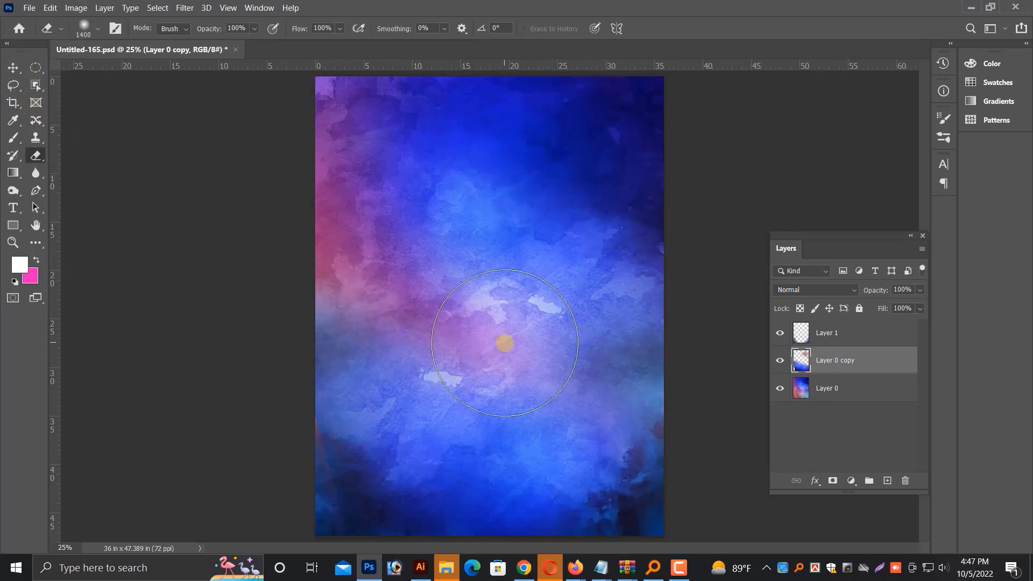
{"action": "mouse_move", "coordinate": [505, 343]}
{"action": "left_mouse_down"}
{"action": "mouse_move", "coordinate": [560, 409]}
{"action": "mouse_move", "coordinate": [566, 437]}
{"action": "left_mouse_up"}
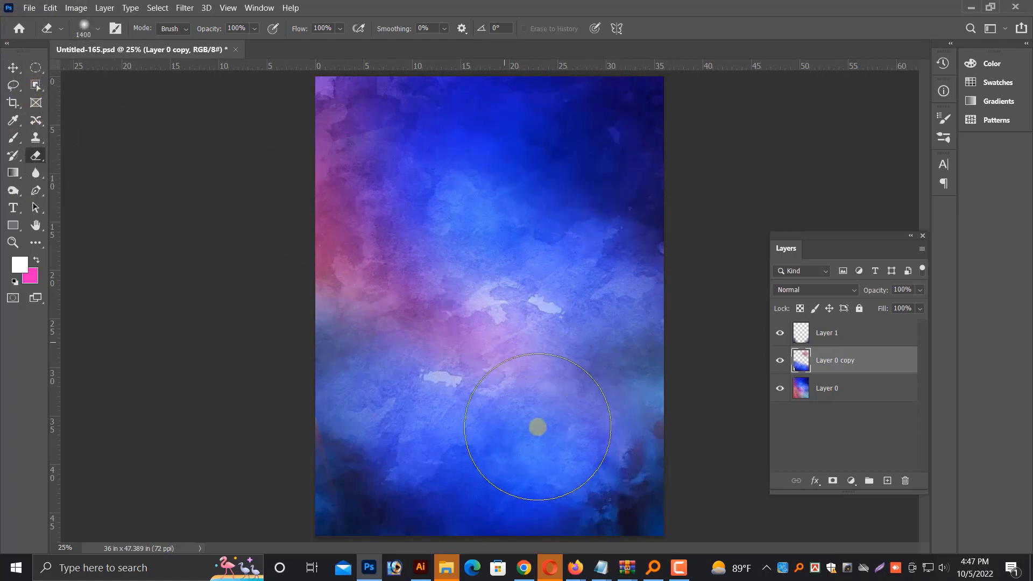
Flatten all layers of Untitled-165.psd into a single Background layer.
{"action": "key", "text": "ctrl+minus"}
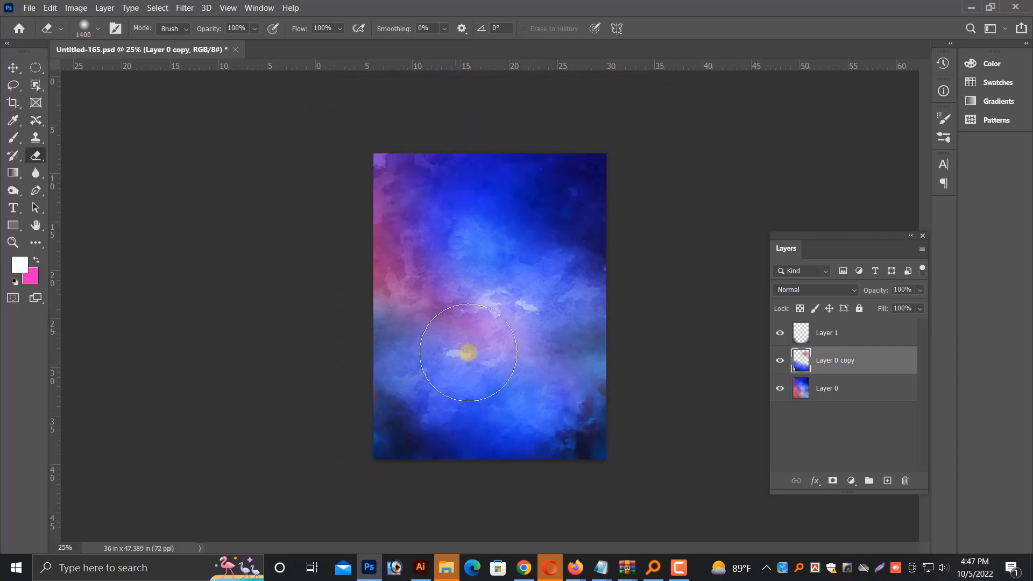
{"action": "key", "text": "alt+l"}
{"action": "key", "text": "f"}
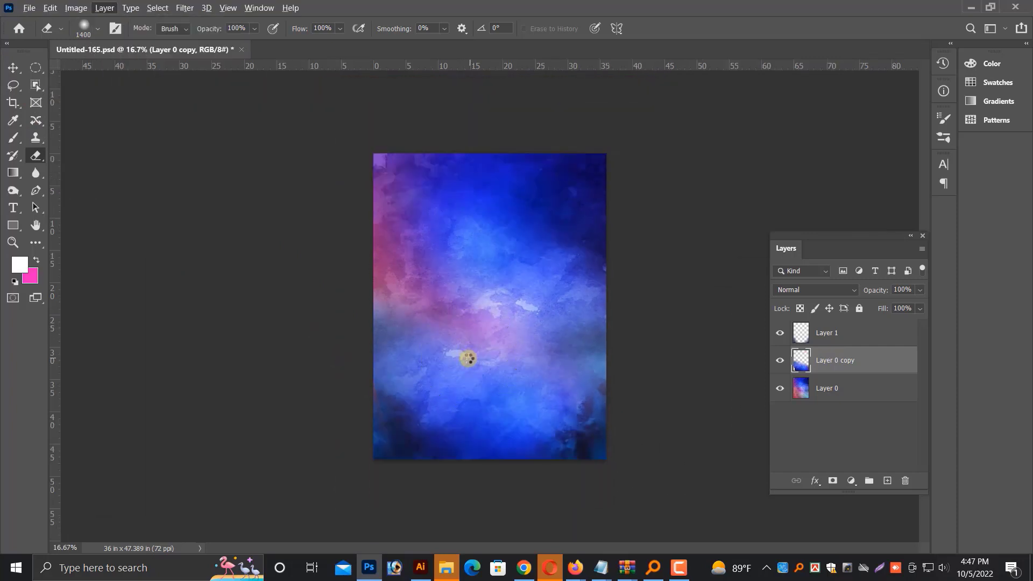
{"action": "key", "text": "ctrl+i"}
{"action": "key", "text": "ctrl+z"}
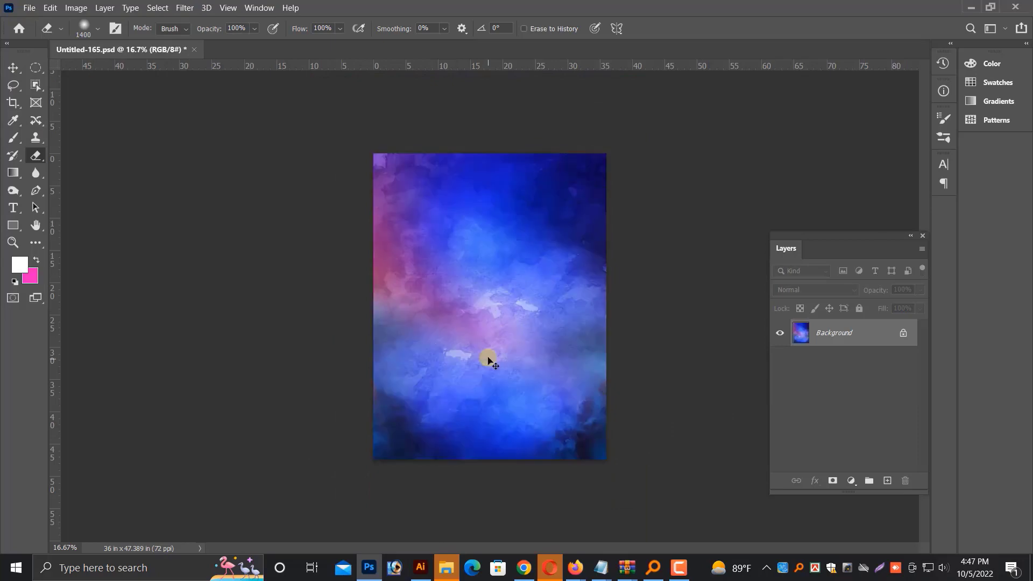
Select the entire flattened background, copy it to the clipboard and switch back to poster.ai in Illustrator.
{"action": "key", "text": "ctrl+alt+i"}
{"action": "left_click", "coordinate": [610, 289]}
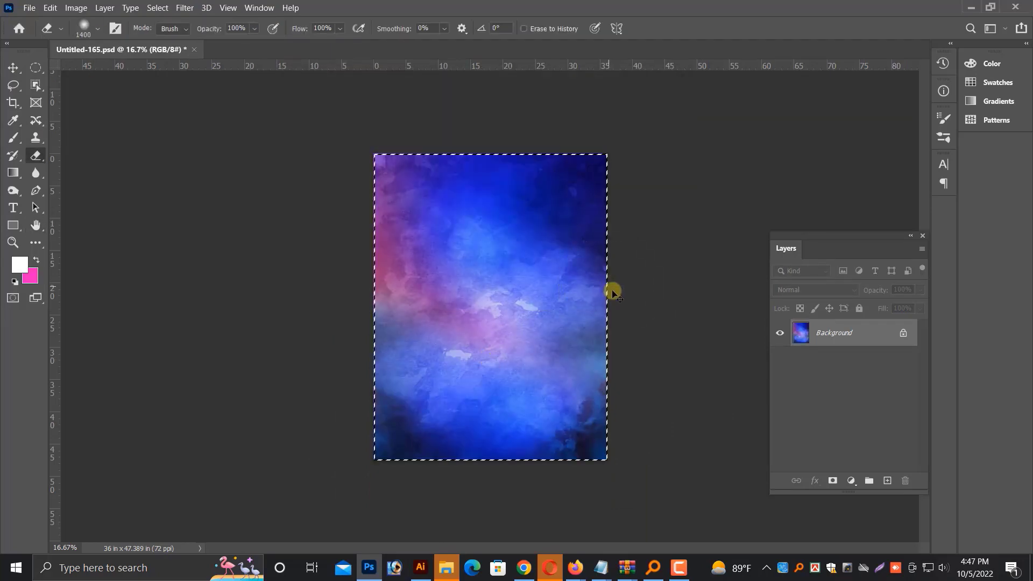
{"action": "key", "text": "ctrl+x"}
{"action": "left_click", "coordinate": [421, 566]}
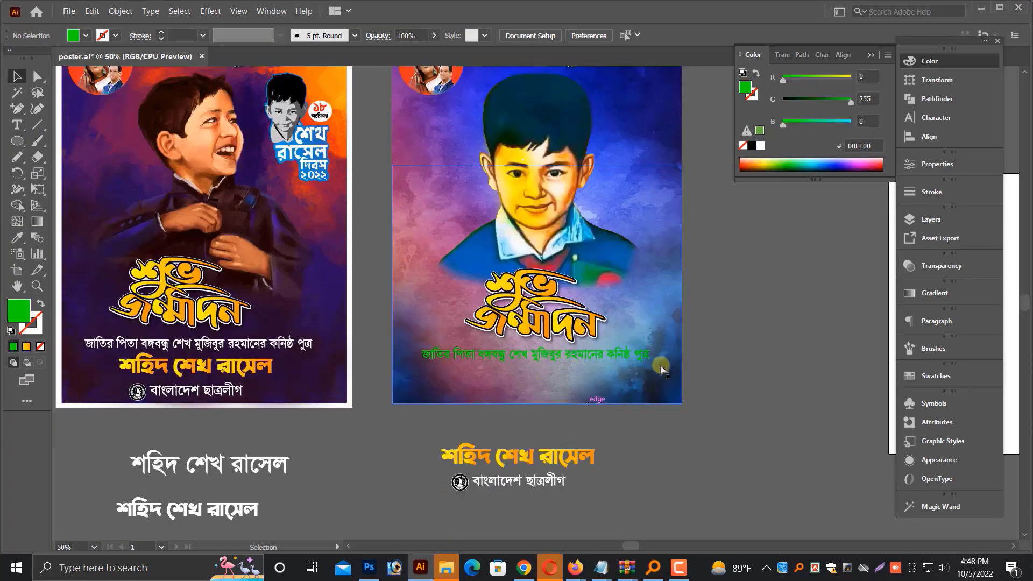
Paste the flattened background onto the second poster, align it to the poster's corner and scale it to cover the whole poster.
{"action": "key", "text": "ctrl+v"}
{"action": "scroll", "coordinate": [700, 316], "scroll_direction": "up", "scroll_amount": 1}
{"action": "key", "text": "ctrl+minus"}
{"action": "key", "text": "ctrl+minus"}
{"action": "key", "text": "ctrl+minus"}
{"action": "left_click_drag", "start_coordinate": [689, 304], "coordinate": [593, 302]}
{"action": "scroll", "coordinate": [481, 237], "scroll_direction": "up", "scroll_amount": 5}
{"action": "left_click_drag", "start_coordinate": [413, 392], "coordinate": [452, 288]}
{"action": "key", "text": "ctrl+minus"}
{"action": "key", "text": "ctrl+minus"}
{"action": "key", "text": "ctrl+minus"}
{"action": "left_click_drag", "start_coordinate": [648, 450], "coordinate": [596, 416]}
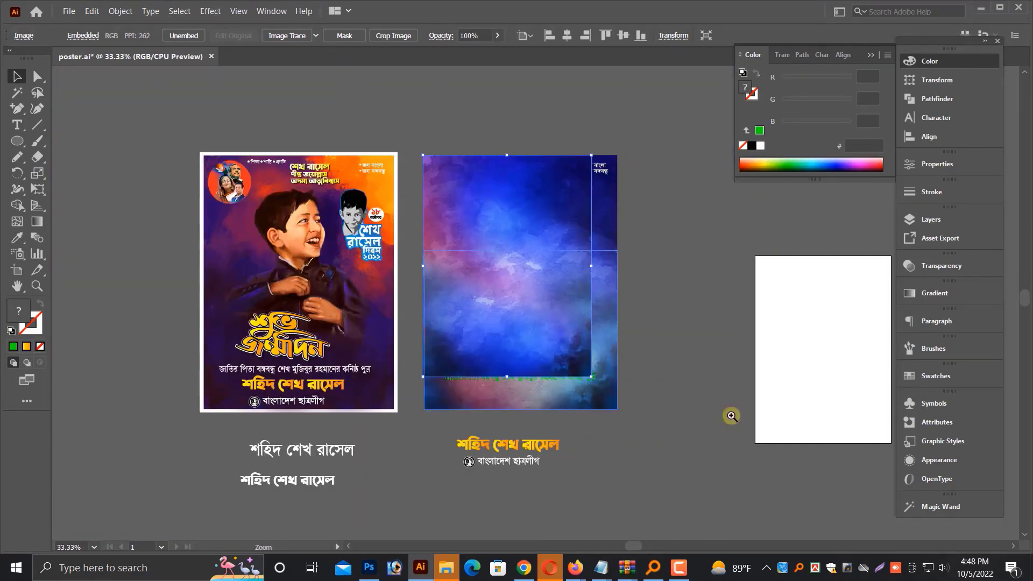
{"action": "scroll", "coordinate": [652, 397], "scroll_direction": "up", "scroll_amount": 4}
{"action": "left_click_drag", "start_coordinate": [395, 317], "coordinate": [503, 447]}
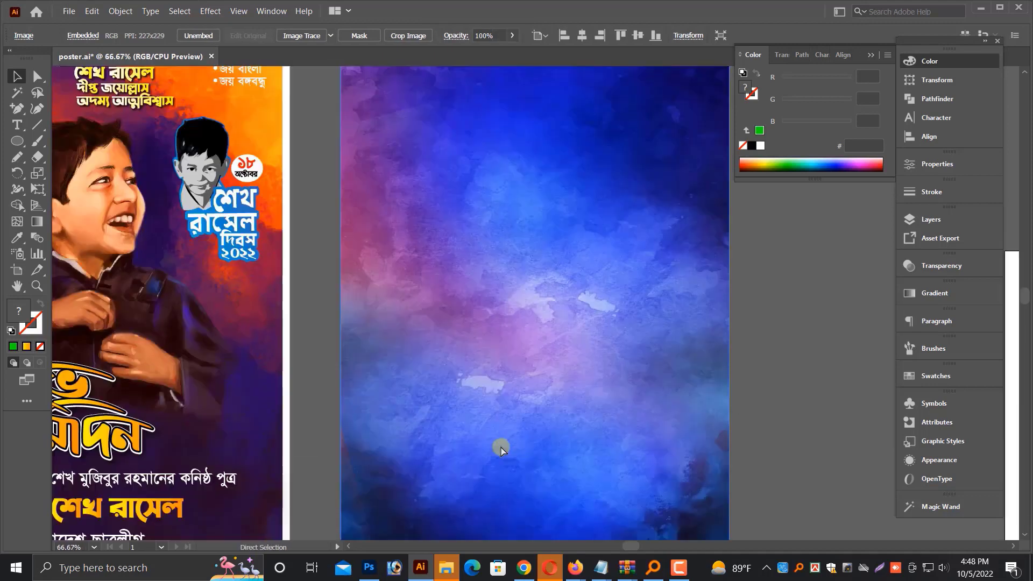
Remove the old background from the second poster and place the new one behind all the artwork.
{"action": "left_click", "coordinate": [706, 313]}
{"action": "key", "text": "Delete"}
{"action": "left_click", "coordinate": [716, 236]}
{"action": "key", "text": "ctrl+x"}
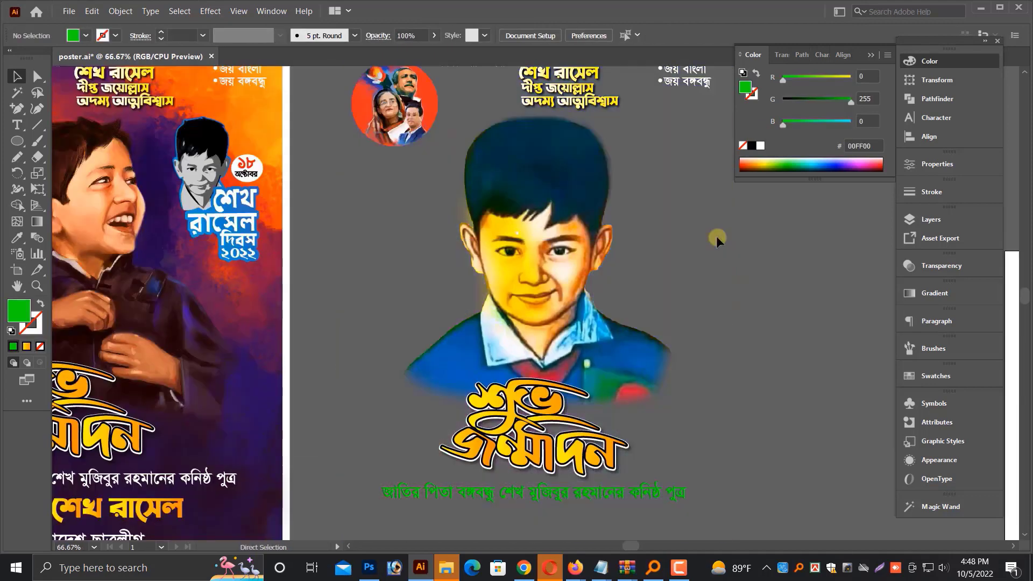
{"action": "key", "text": "ctrl+f"}
{"action": "key", "text": "ctrl+shift+bracketleft"}
{"action": "key", "text": "ctrl+minus"}
{"action": "key", "text": "ctrl+minus"}
{"action": "key", "text": "ctrl+minus"}
{"action": "left_click", "coordinate": [692, 318]}
{"action": "left_click_drag", "start_coordinate": [415, 258], "coordinate": [670, 443]}
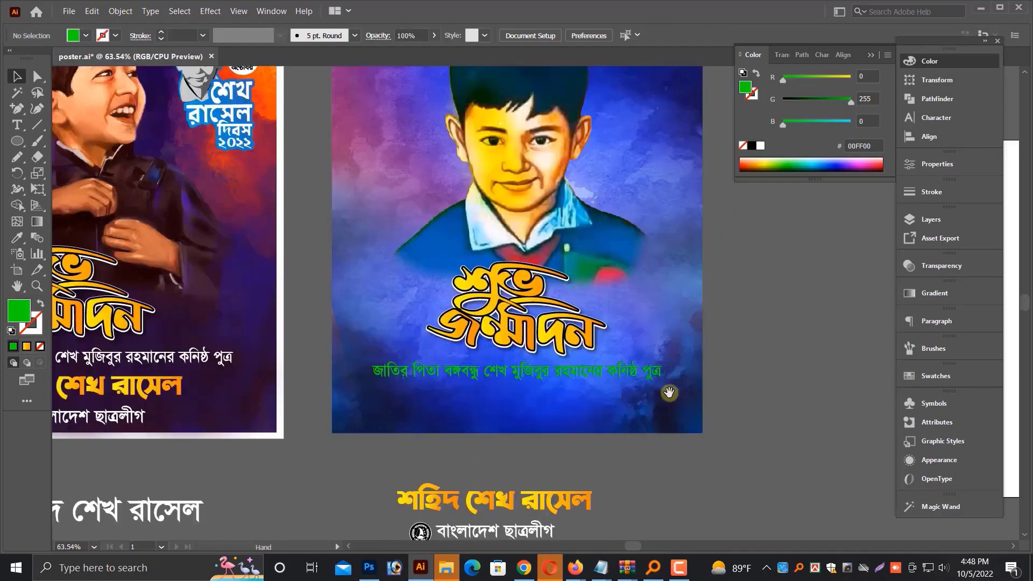
Delete the green tagline and copy the first poster's birthday lettering, tagline, name and organization line onto the second poster.
{"action": "left_click_drag", "start_coordinate": [603, 372], "coordinate": [639, 385]}
{"action": "left_click", "coordinate": [640, 384]}
{"action": "key", "text": "Delete"}
{"action": "left_click_drag", "start_coordinate": [712, 484], "coordinate": [823, 464]}
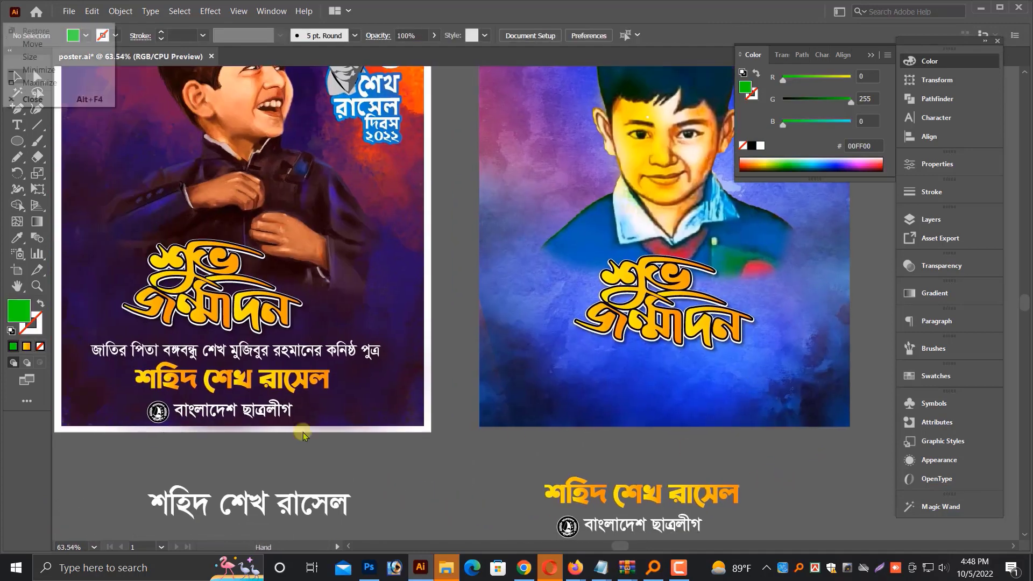
{"action": "left_click", "coordinate": [284, 357]}
{"action": "left_click", "coordinate": [289, 379], "text": "shift"}
{"action": "left_click", "coordinate": [231, 410], "text": "shift"}
{"action": "left_click", "coordinate": [215, 312], "text": "shift"}
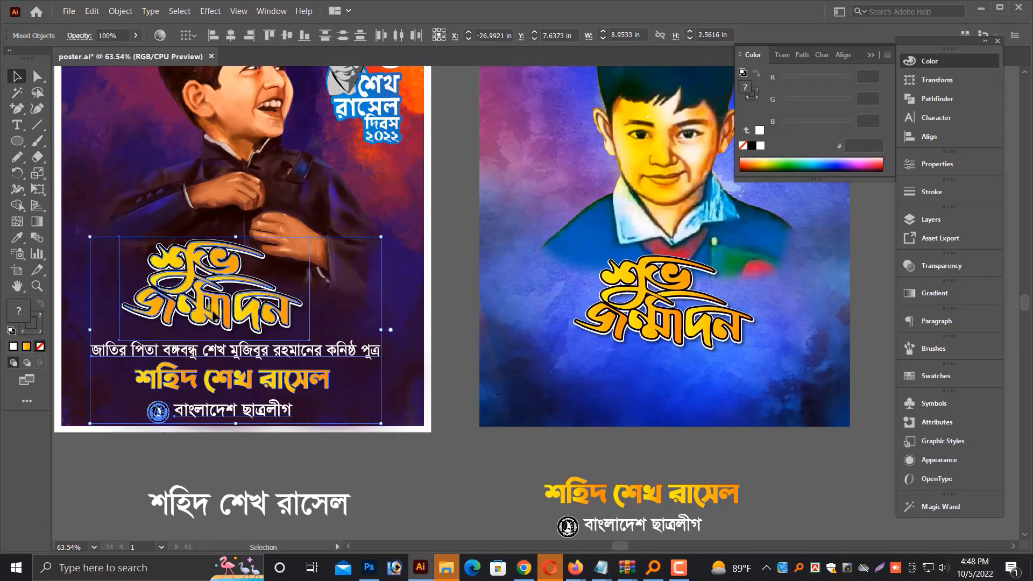
{"action": "key", "text": "Delete"}
{"action": "key", "text": "ctrl+z"}
{"action": "left_click_drag", "start_coordinate": [243, 376], "coordinate": [670, 379]}
{"action": "scroll", "coordinate": [815, 396], "scroll_direction": "up", "scroll_amount": 4}
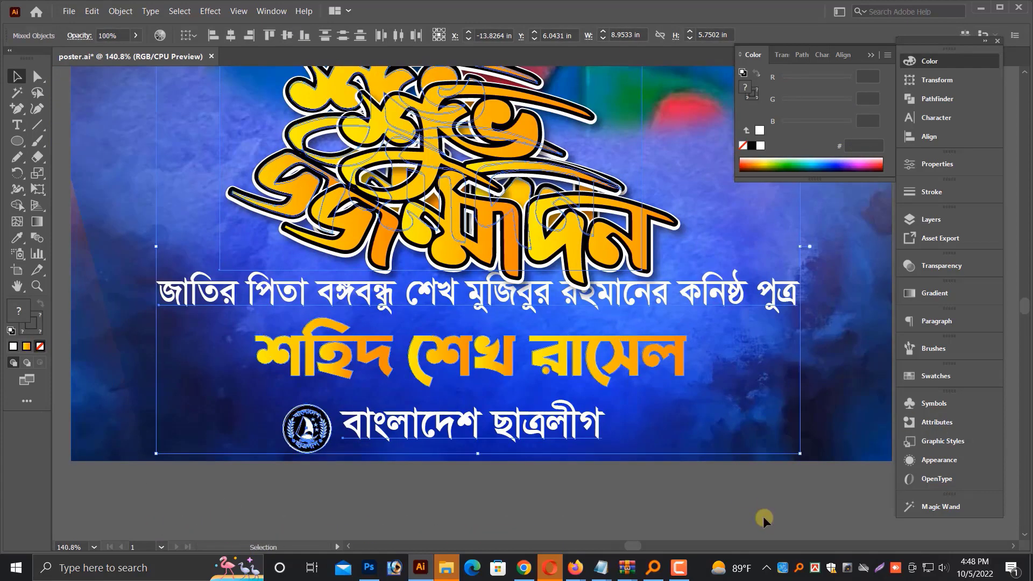
Remove the duplicate birthday lettering on the second poster and nudge the remaining lettering up and left, clear of the tagline.
{"action": "scroll", "coordinate": [455, 148], "scroll_direction": "up", "scroll_amount": 2}
{"action": "left_click", "coordinate": [497, 198]}
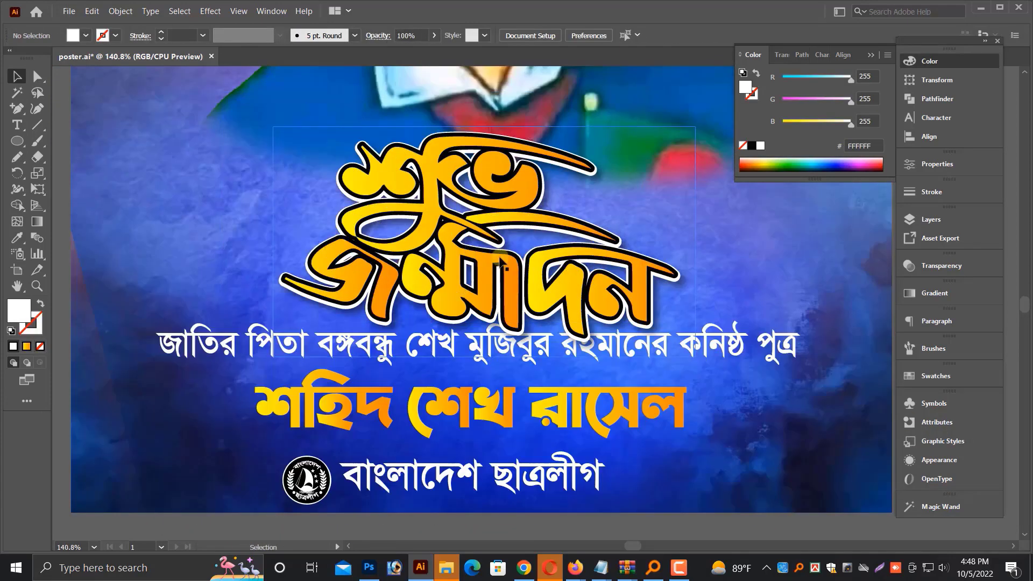
{"action": "left_click_drag", "start_coordinate": [496, 194], "coordinate": [486, 185]}
{"action": "left_click_drag", "start_coordinate": [685, 233], "coordinate": [661, 229]}
{"action": "left_click_drag", "start_coordinate": [532, 286], "coordinate": [531, 273]}
{"action": "left_click", "coordinate": [571, 355]}
{"action": "scroll", "coordinate": [570, 372], "scroll_direction": "down", "scroll_amount": 1}
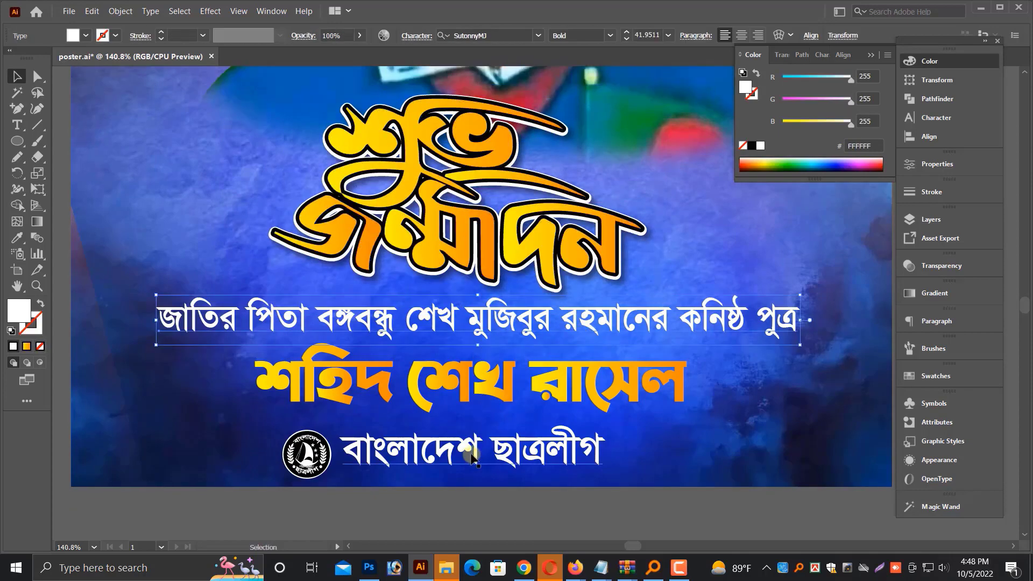
Scale down the emblem with its organization line and narrow the white tagline on the second poster.
{"action": "left_click", "coordinate": [345, 455]}
{"action": "left_click", "coordinate": [313, 462], "text": "shift"}
{"action": "left_click_drag", "start_coordinate": [494, 455], "coordinate": [515, 455]}
{"action": "left_click", "coordinate": [504, 321]}
{"action": "left_click_drag", "start_coordinate": [801, 322], "coordinate": [770, 322]}
Enlarge the orange name line and give it a Multiply drop shadow with 100% opacity, 0.0972 in offsets and 0.0694 in blur.
{"action": "left_click", "coordinate": [632, 395]}
{"action": "left_click", "coordinate": [633, 394]}
{"action": "left_click_drag", "start_coordinate": [689, 379], "coordinate": [819, 378]}
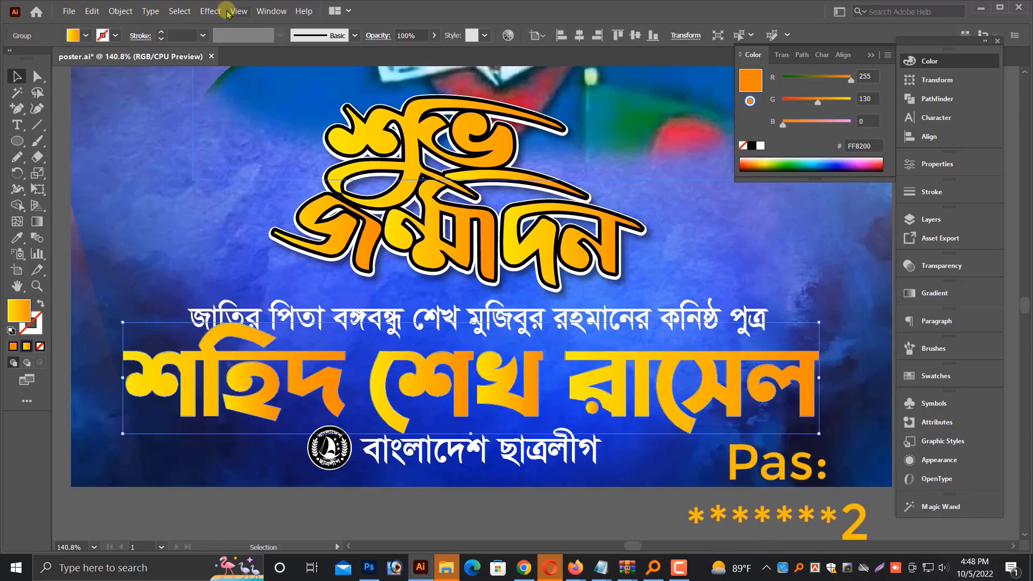
{"action": "left_click", "coordinate": [210, 11]}
{"action": "mouse_move", "coordinate": [232, 184]}
{"action": "left_click", "coordinate": [368, 185]}
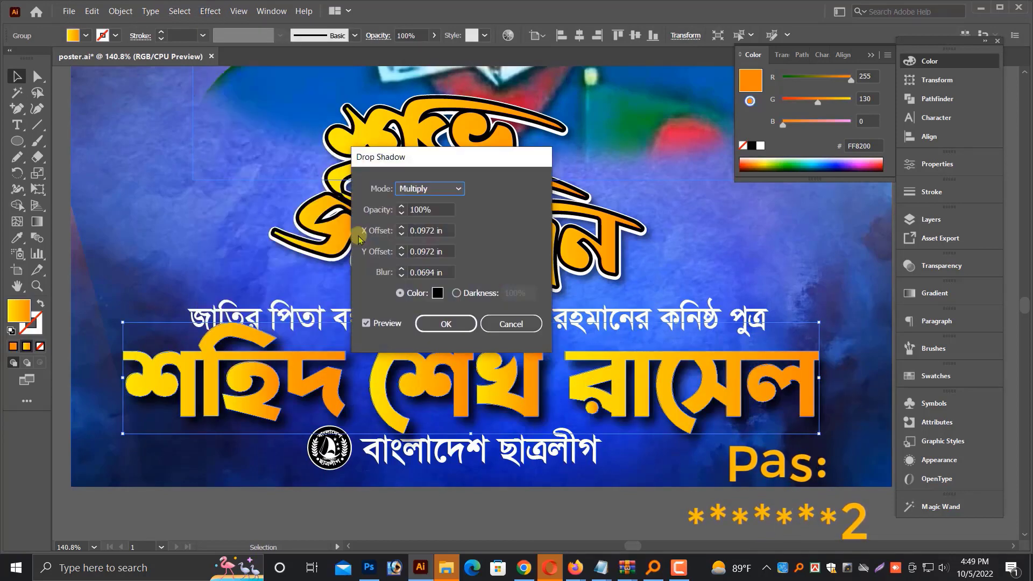
{"action": "left_click", "coordinate": [449, 324]}
Expand the appearance of the shadowed name line and scale it down to about 7.69 in wide.
{"action": "left_click", "coordinate": [120, 10]}
{"action": "left_click", "coordinate": [745, 408]}
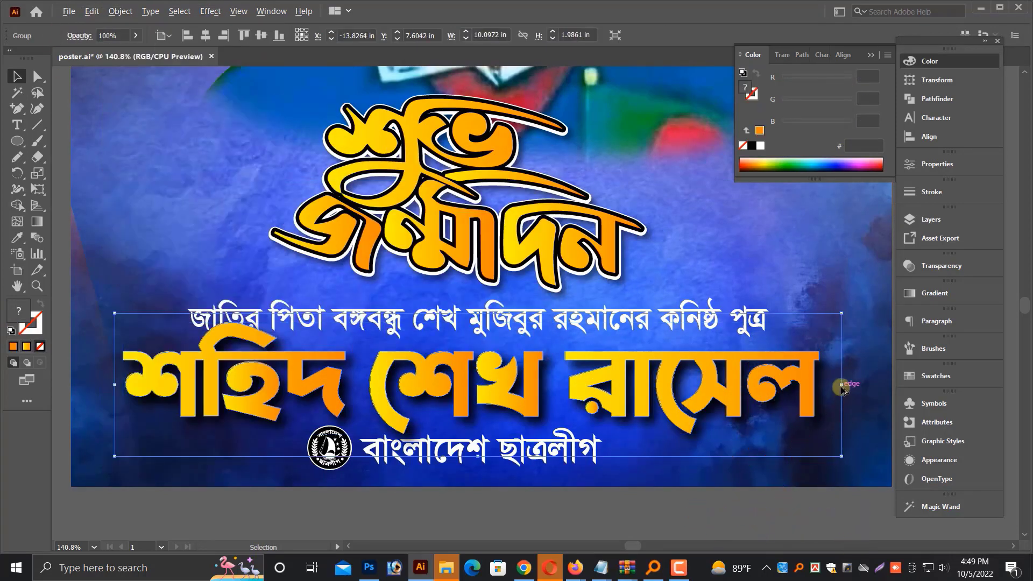
{"action": "left_click_drag", "start_coordinate": [843, 385], "coordinate": [755, 383]}
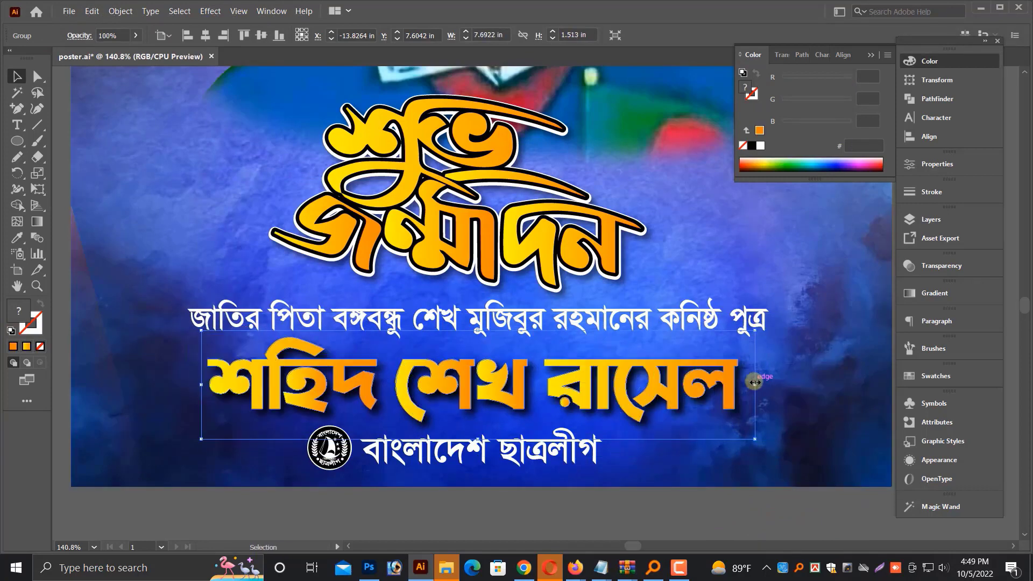
Delete the leftover name and organization text lying below both posters.
{"action": "key", "text": "ctrl+minus"}
{"action": "key", "text": "ctrl+minus"}
{"action": "key", "text": "ctrl+minus"}
{"action": "key", "text": "ctrl+minus"}
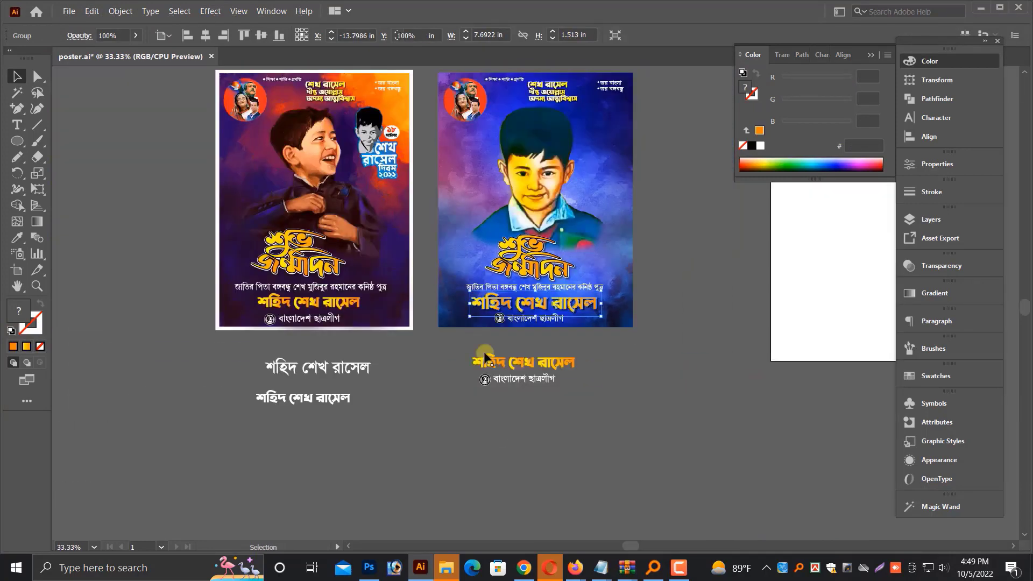
{"action": "left_click_drag", "start_coordinate": [229, 344], "coordinate": [633, 453]}
{"action": "key", "text": "Delete"}
{"action": "scroll", "coordinate": [668, 419], "scroll_direction": "up", "scroll_amount": 10}
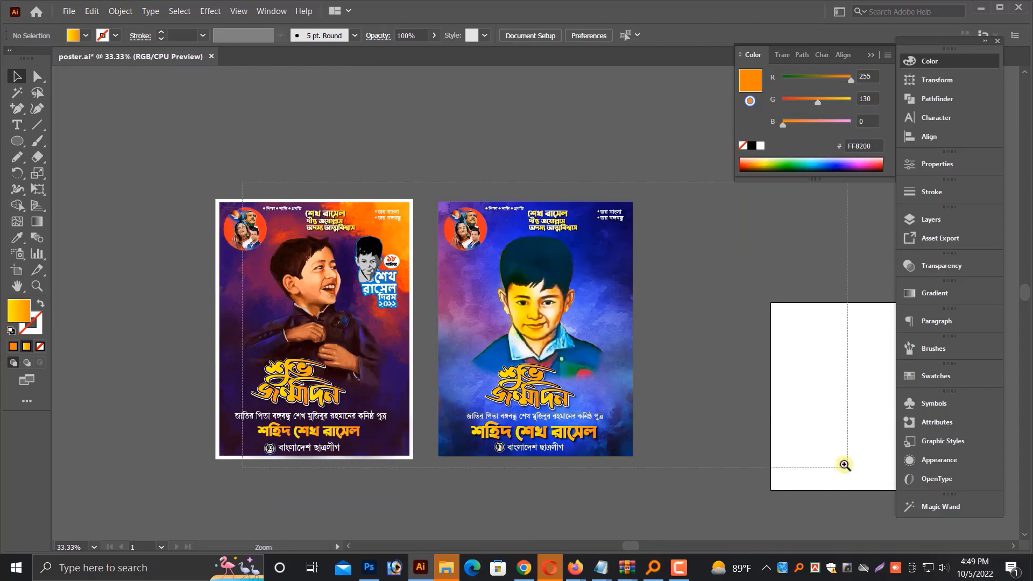
Hide the Color panel and scale the boy's portrait on the second poster down slightly, raising its lower edge.
{"action": "left_click_drag", "start_coordinate": [845, 465], "coordinate": [848, 468]}
{"action": "left_click_drag", "start_coordinate": [742, 406], "coordinate": [820, 406]}
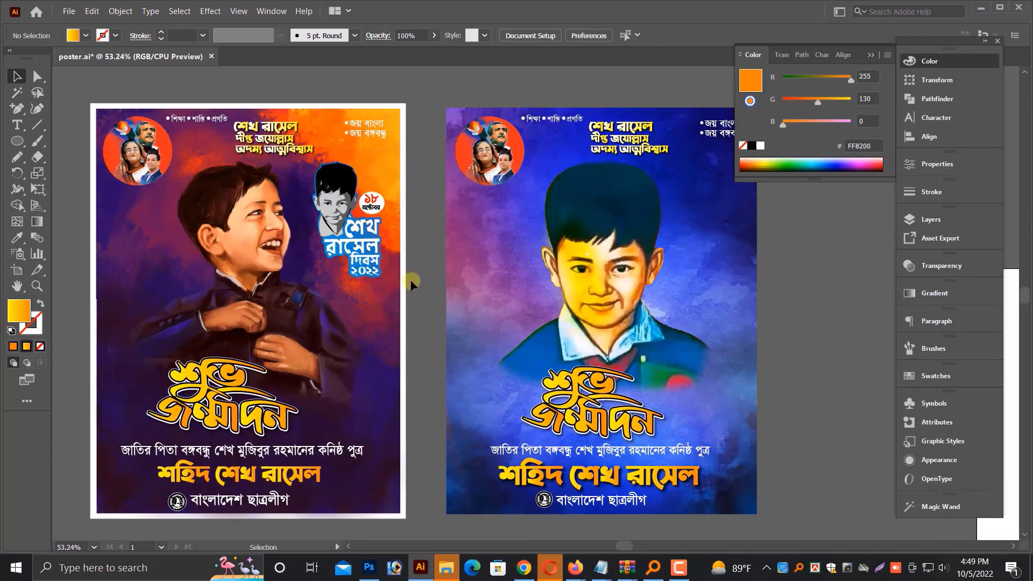
{"action": "scroll", "coordinate": [414, 280], "scroll_direction": "down", "scroll_amount": 1}
{"action": "left_click", "coordinate": [869, 56]}
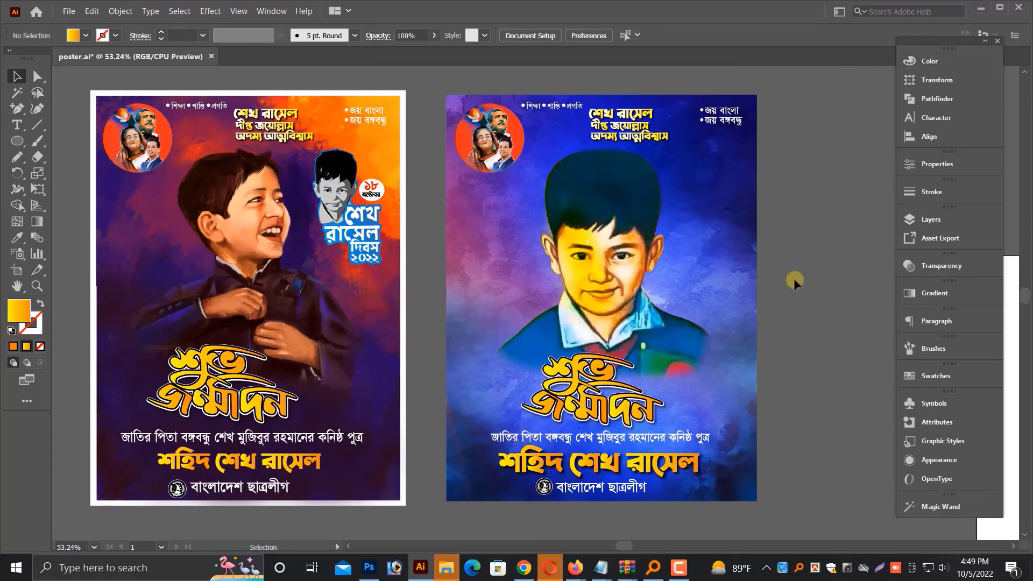
{"action": "left_click_drag", "start_coordinate": [792, 272], "coordinate": [803, 266]}
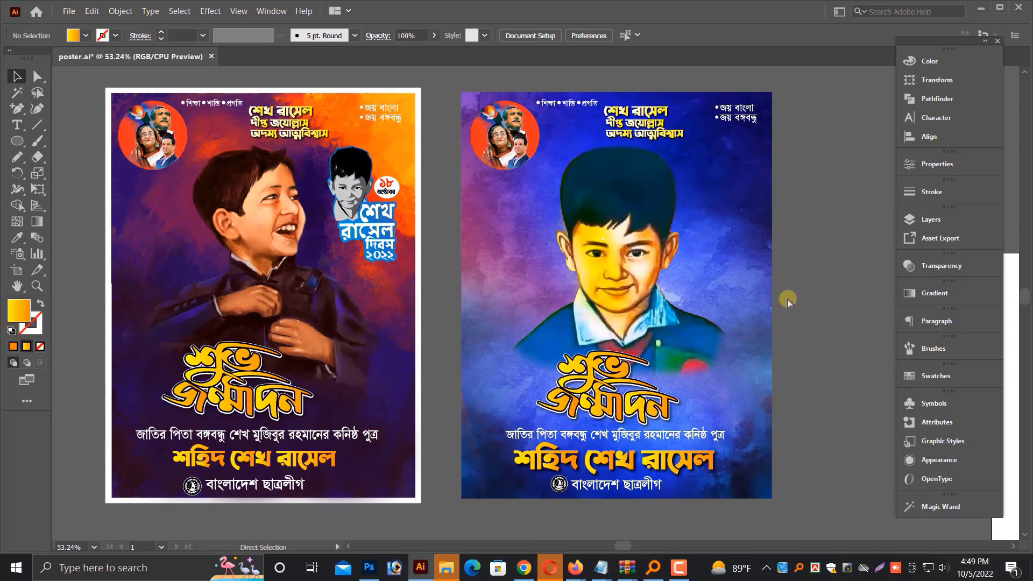
{"action": "left_click", "coordinate": [673, 331]}
{"action": "left_click_drag", "start_coordinate": [619, 382], "coordinate": [624, 373]}
{"action": "left_click", "coordinate": [790, 338]}
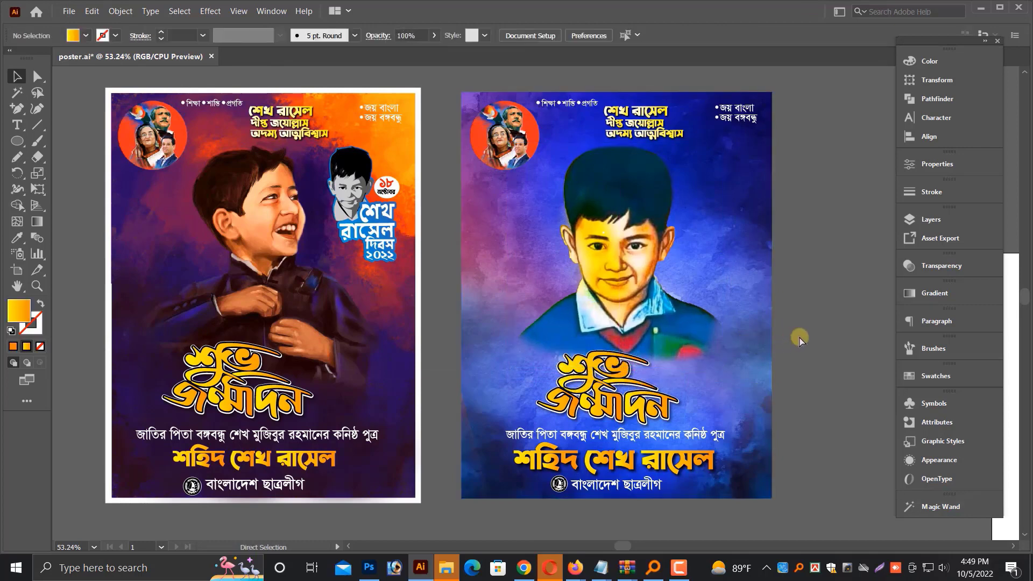